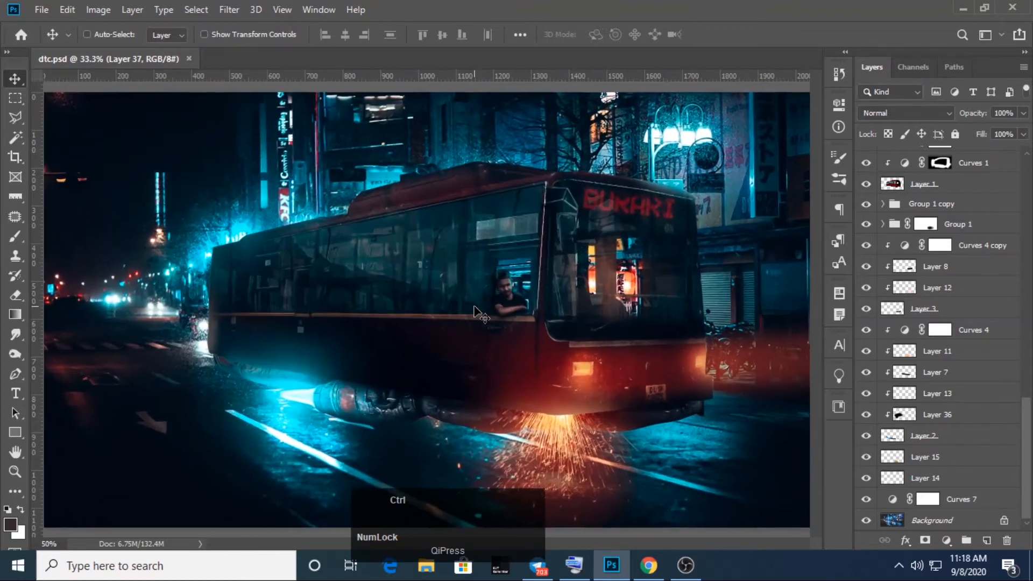
Step: Examine the finished bus composite, from the man leaning out of the window to the whole night street scene
{"action": "key", "text": "ctrl+plus"}
{"action": "key", "text": "ctrl+plus"}
{"action": "key", "text": "ctrl+plus"}
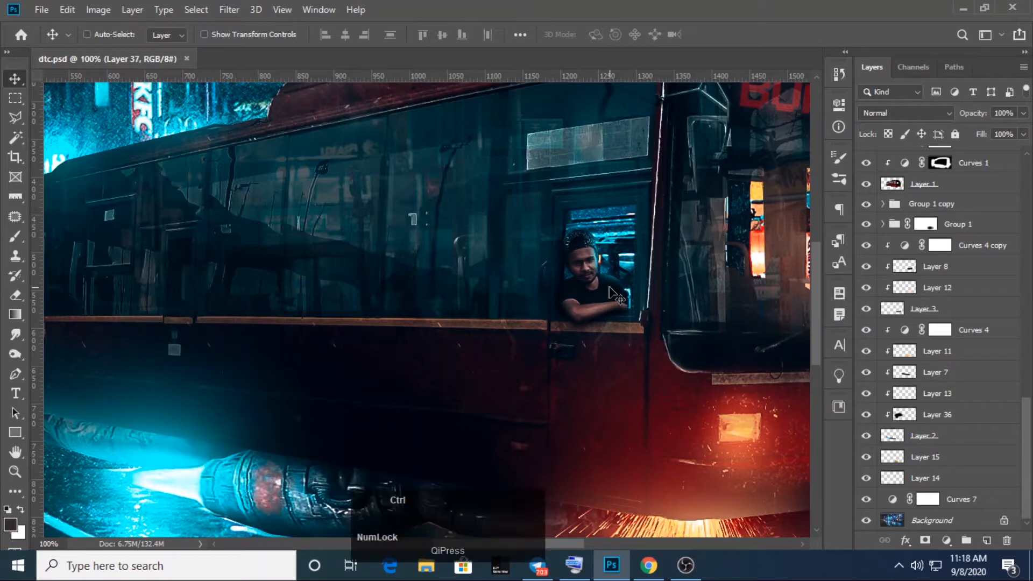
{"action": "key", "text": "ctrl+plus"}
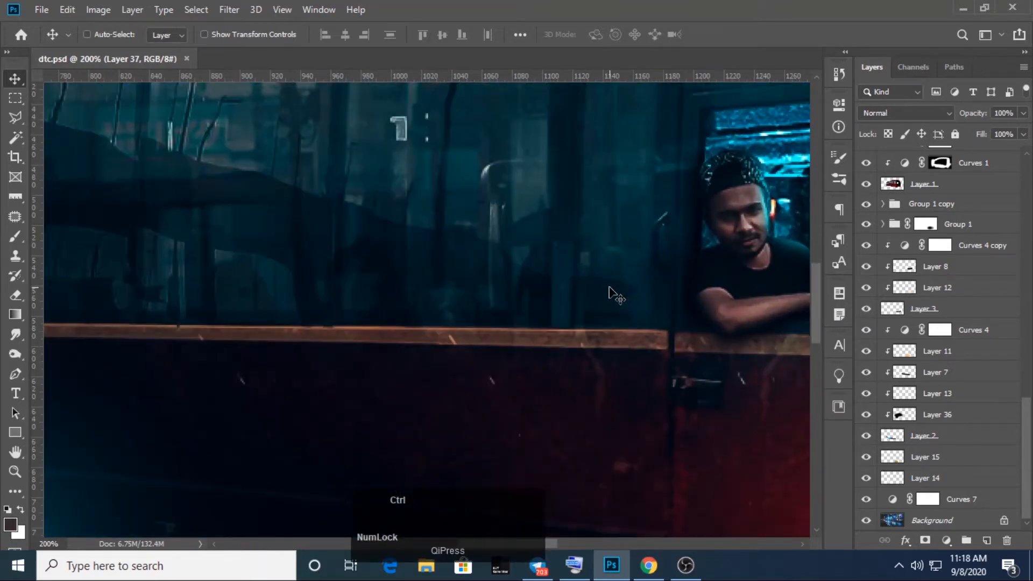
{"action": "key", "text": "ctrl+minus"}
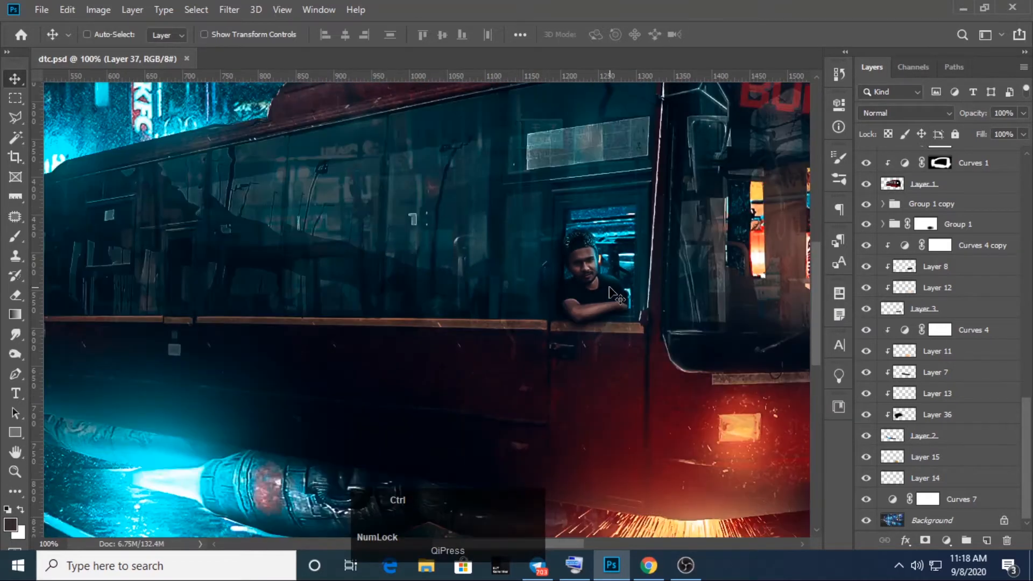
{"action": "key", "text": "ctrl+plus"}
{"action": "key", "text": "ctrl+minus"}
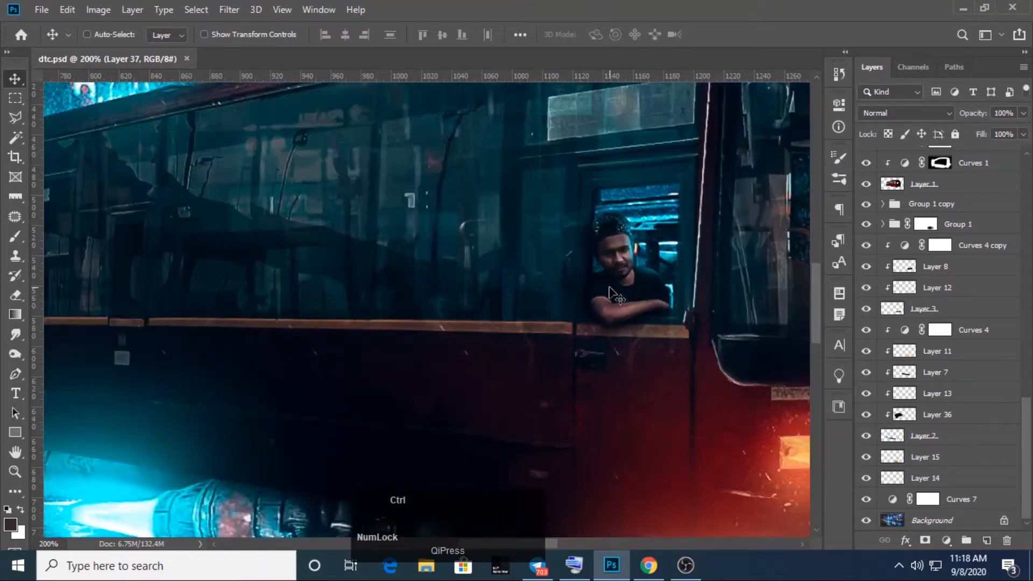
{"action": "key", "text": "ctrl+minus"}
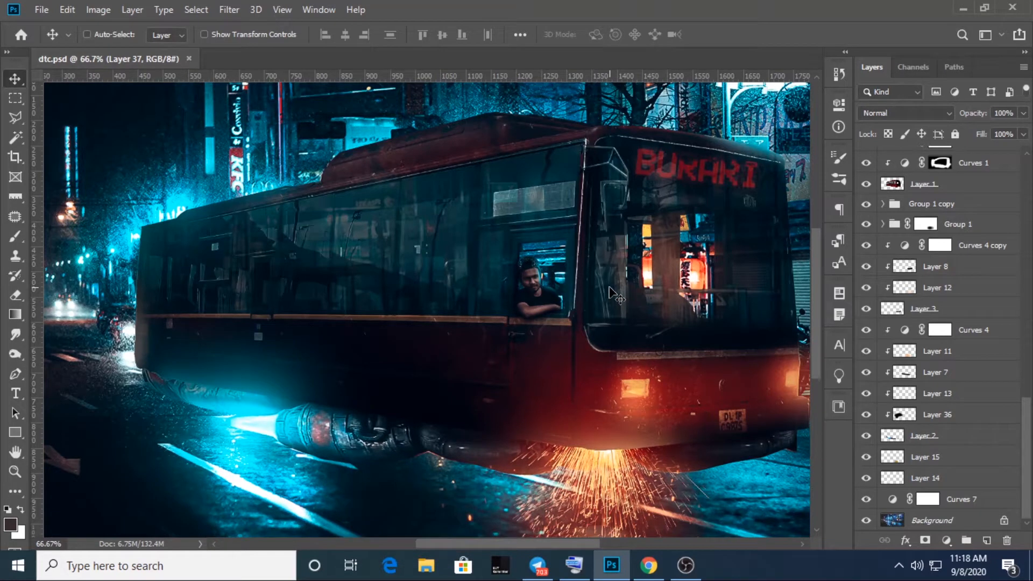
{"action": "key", "text": "ctrl"}
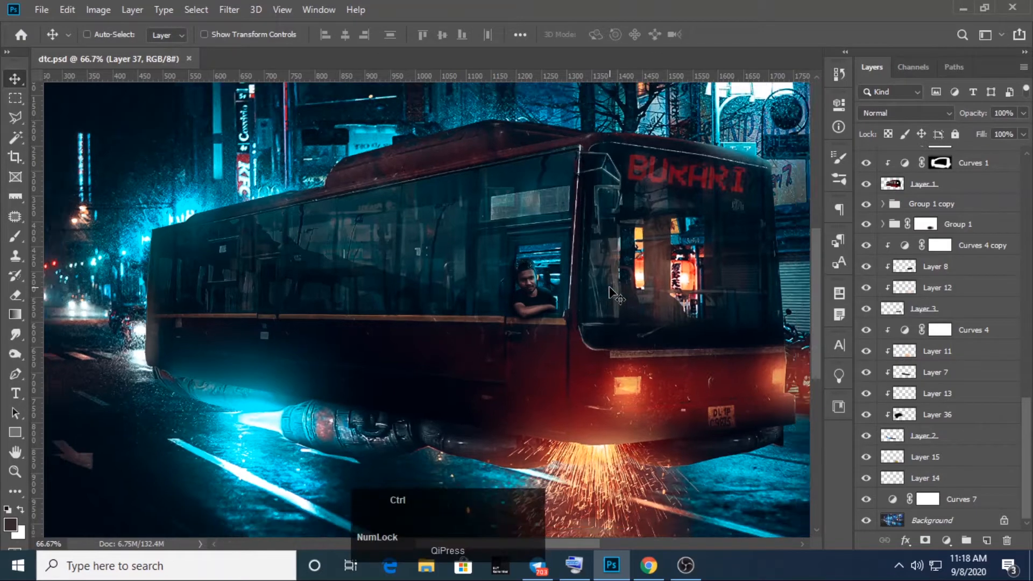
{"action": "key", "text": "ctrl+minus"}
{"action": "key", "text": "ctrl+plus"}
{"action": "key", "text": "ctrl+plus"}
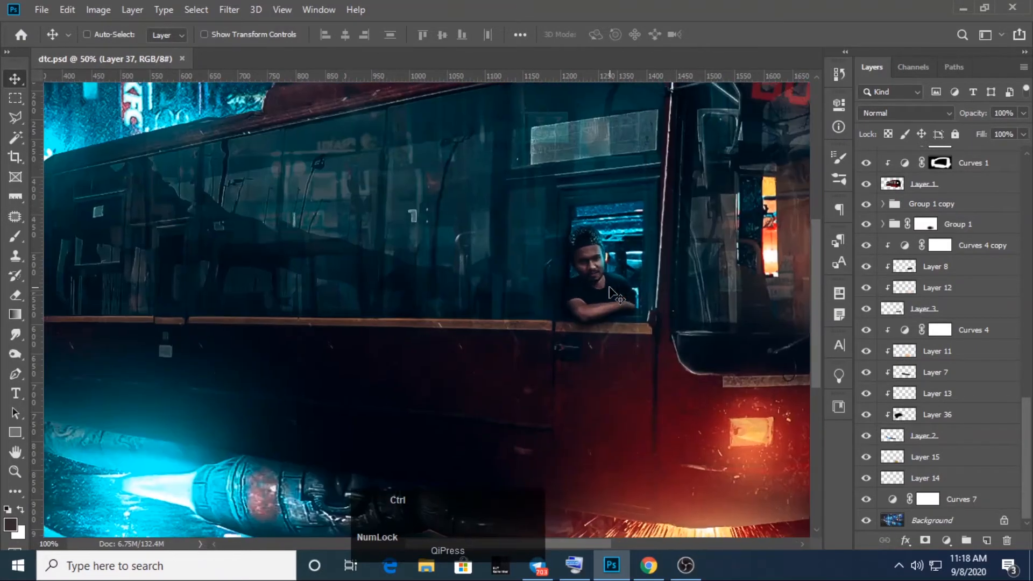
{"action": "key", "text": "ctrl+minus"}
{"action": "key", "text": "ctrl+minus"}
{"action": "key", "text": "ctrl+minus"}
{"action": "key", "text": "ctrl+minus"}
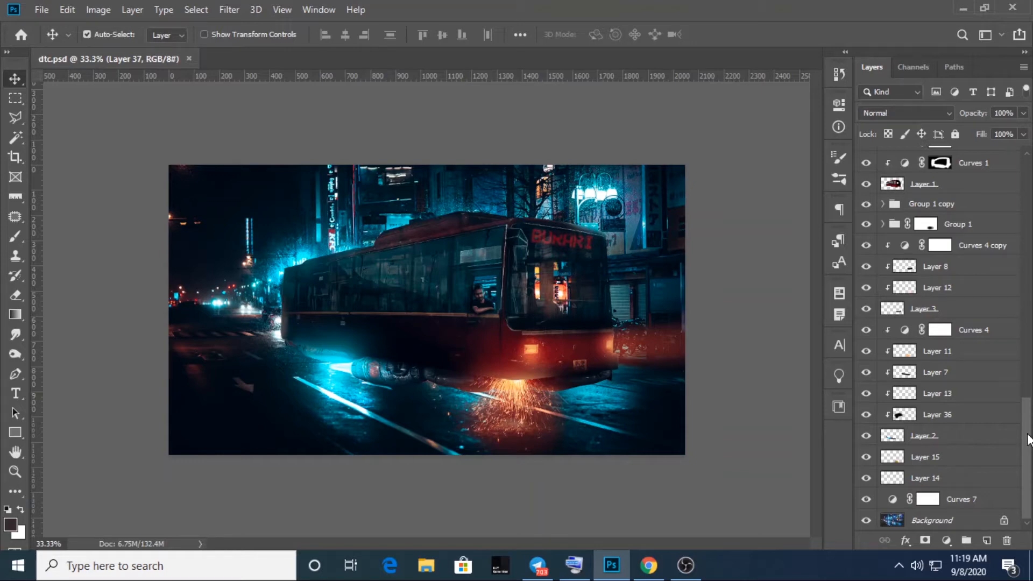
Step: Hide every layer except the Background, and make the red bus on Layer 1 visible again
{"action": "left_click", "coordinate": [865, 522], "text": "alt"}
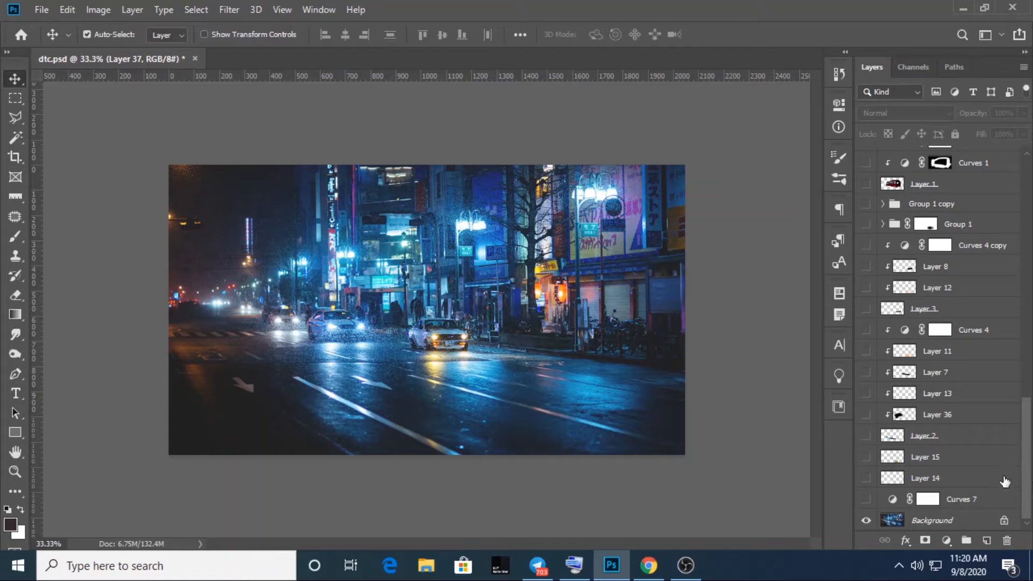
{"action": "left_click", "coordinate": [1027, 480]}
{"action": "left_click_drag", "start_coordinate": [1026, 473], "coordinate": [1025, 436]}
{"action": "left_click", "coordinate": [865, 344]}
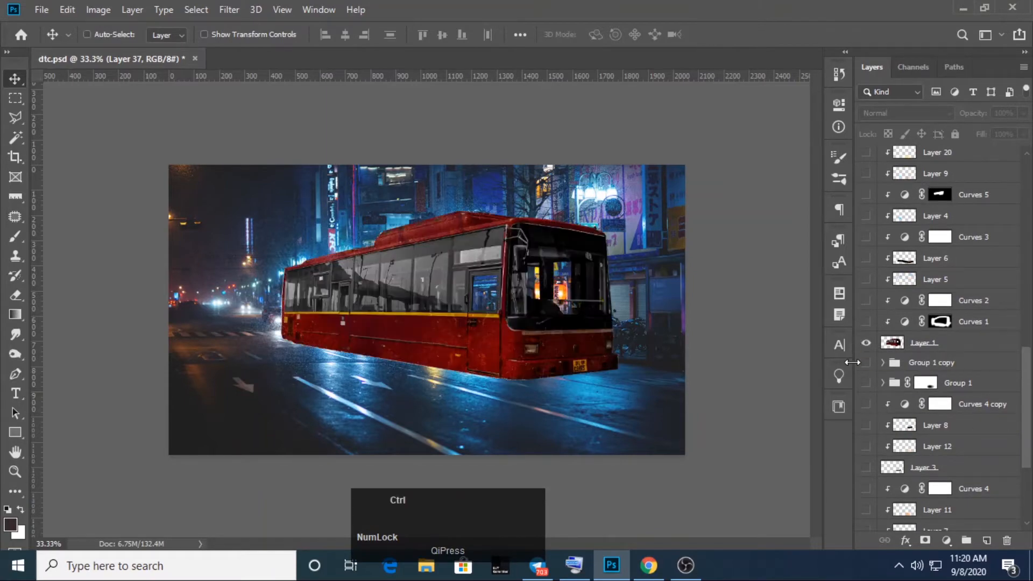
Step: Try erasing a strip down the bus's front door on Layer 1 with a size 20 Eraser brush, and undo the stroke
{"action": "key", "text": "ctrl+plus"}
{"action": "key", "text": "ctrl+plus"}
{"action": "key", "text": "ctrl+plus"}
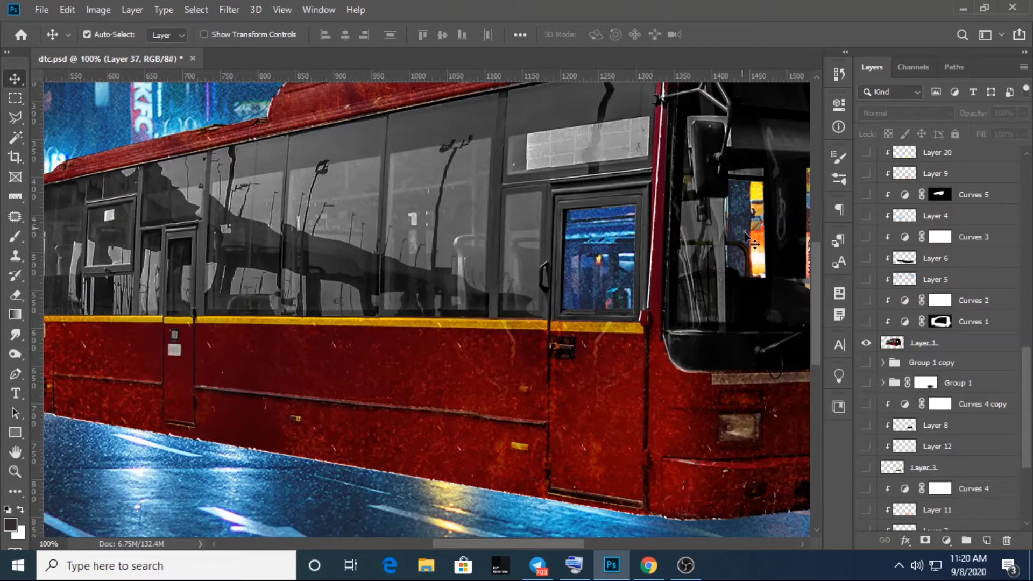
{"action": "left_click_drag", "start_coordinate": [542, 539], "coordinate": [608, 543]}
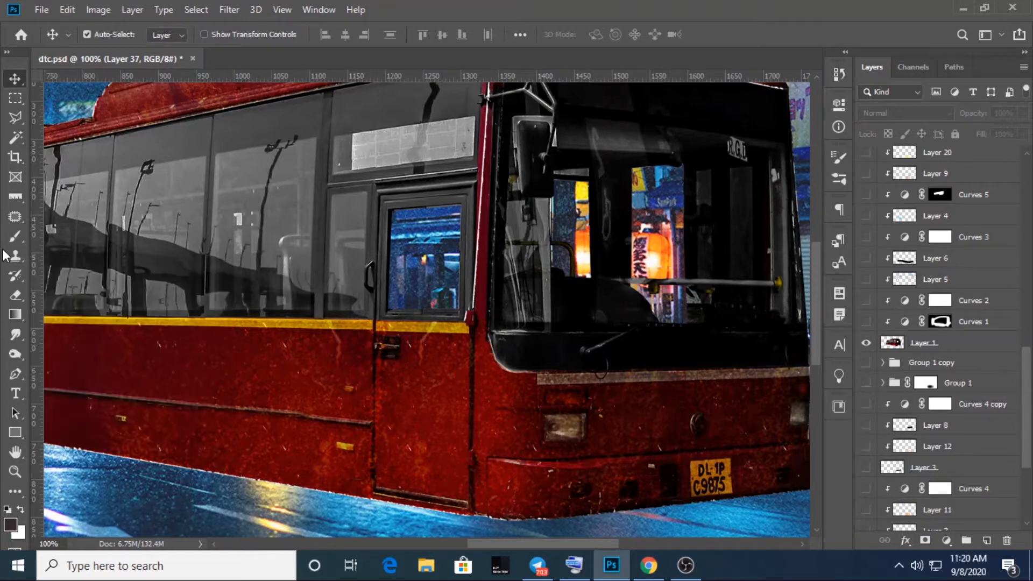
{"action": "left_click", "coordinate": [15, 295]}
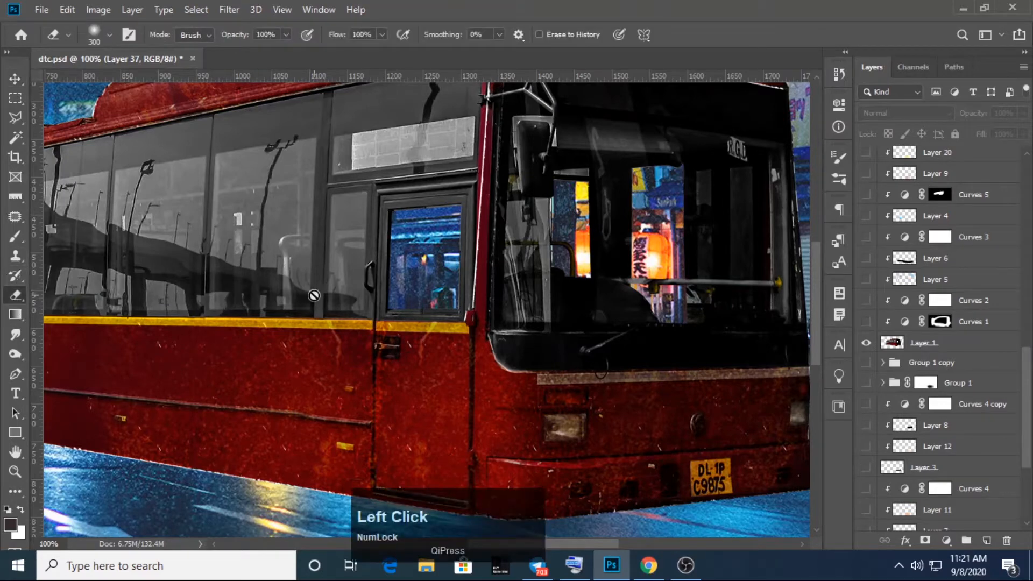
{"action": "left_click", "coordinate": [892, 343]}
{"action": "key", "text": "bracketleft"}
{"action": "key", "text": "bracketleft"}
{"action": "key", "text": "bracketleft"}
{"action": "key", "text": "bracketleft"}
{"action": "key", "text": "bracketleft"}
{"action": "key", "text": "bracketleft"}
{"action": "key", "text": "bracketleft"}
{"action": "key", "text": "bracketleft"}
{"action": "key", "text": "bracketleft"}
{"action": "key", "text": "bracketleft"}
{"action": "key", "text": "bracketleft"}
{"action": "key", "text": "bracketleft"}
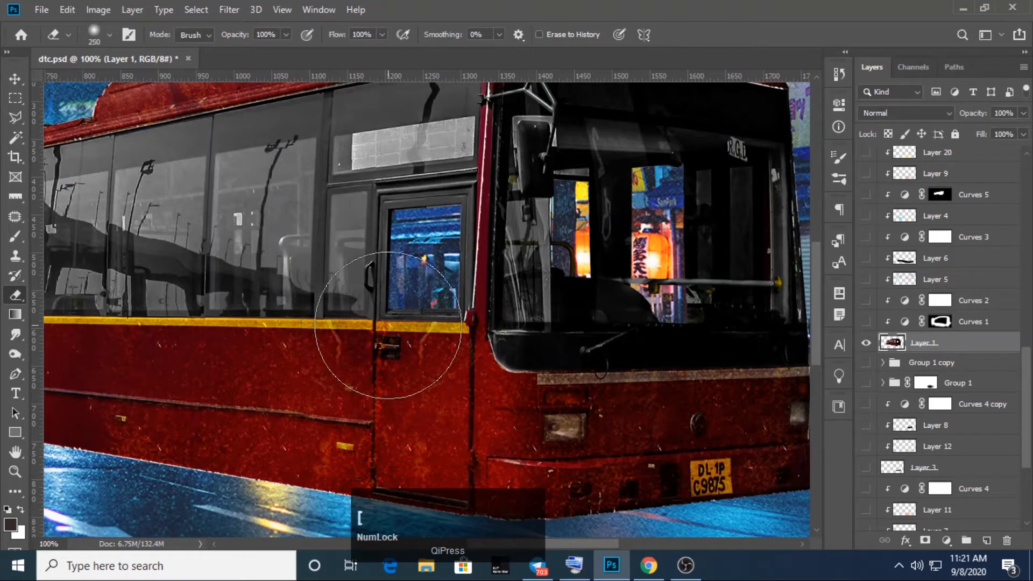
{"action": "key", "text": "bracketleft"}
{"action": "key", "text": "bracketleft"}
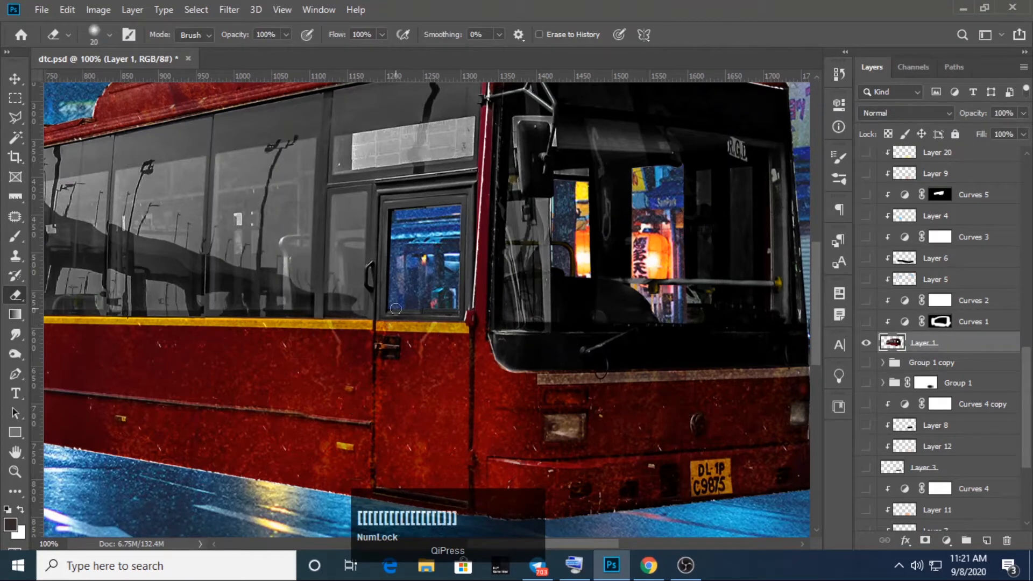
{"action": "mouse_move", "coordinate": [407, 301]}
{"action": "left_mouse_down"}
{"action": "mouse_move", "coordinate": [414, 463]}
{"action": "mouse_move", "coordinate": [421, 307]}
{"action": "left_mouse_up"}
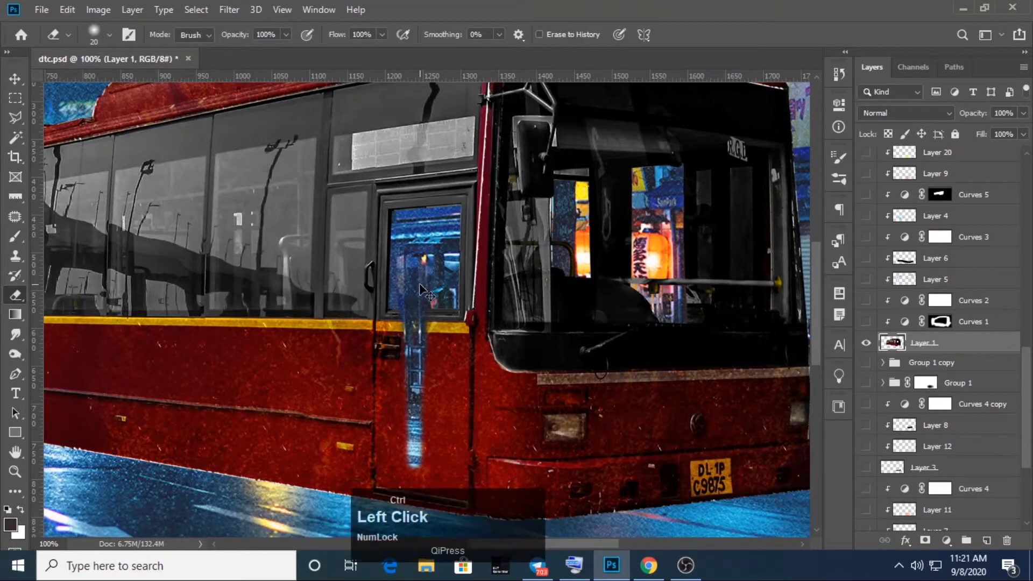
{"action": "key", "text": "ctrl+z"}
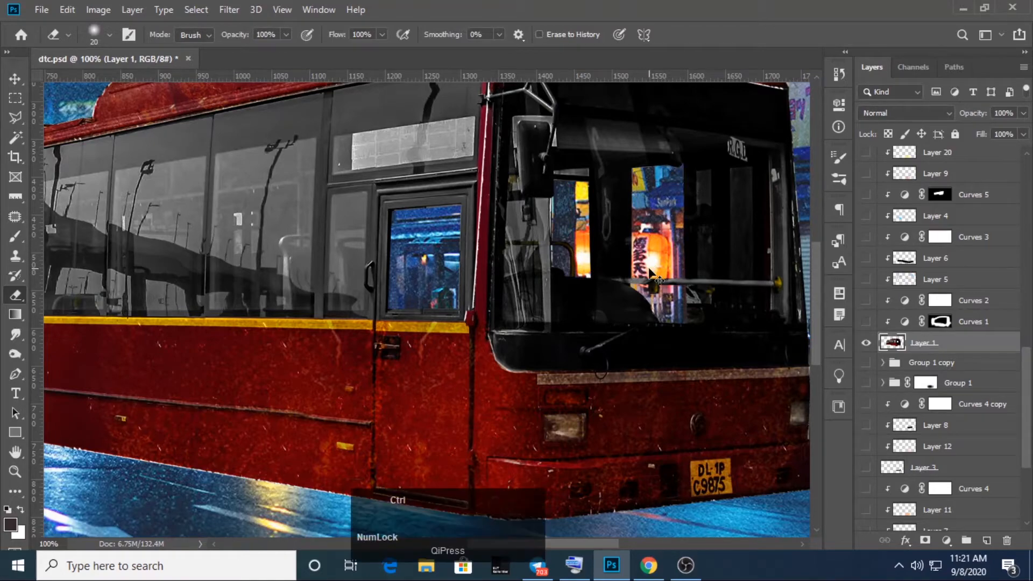
Step: Examine the bus cutout against the street background, covering the front door, window stripe, lower body edge and overall composition
{"action": "key", "text": "ctrl+minus"}
{"action": "key", "text": "ctrl+minus"}
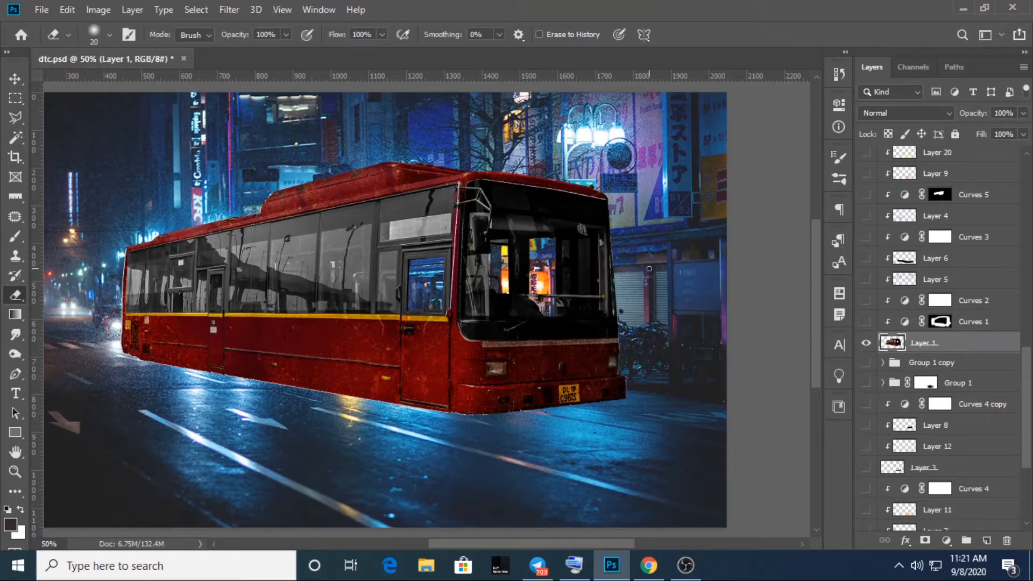
{"action": "key", "text": "ctrl+plus"}
{"action": "key", "text": "ctrl+plus"}
{"action": "key", "text": "ctrl+plus"}
{"action": "key", "text": "ctrl+plus"}
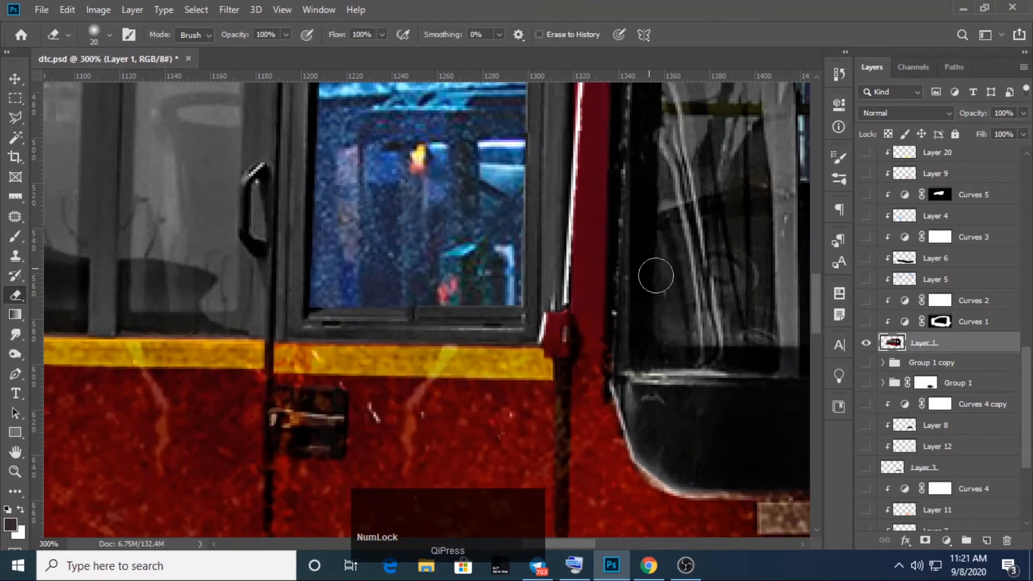
{"action": "left_click_drag", "start_coordinate": [820, 295], "coordinate": [770, 335]}
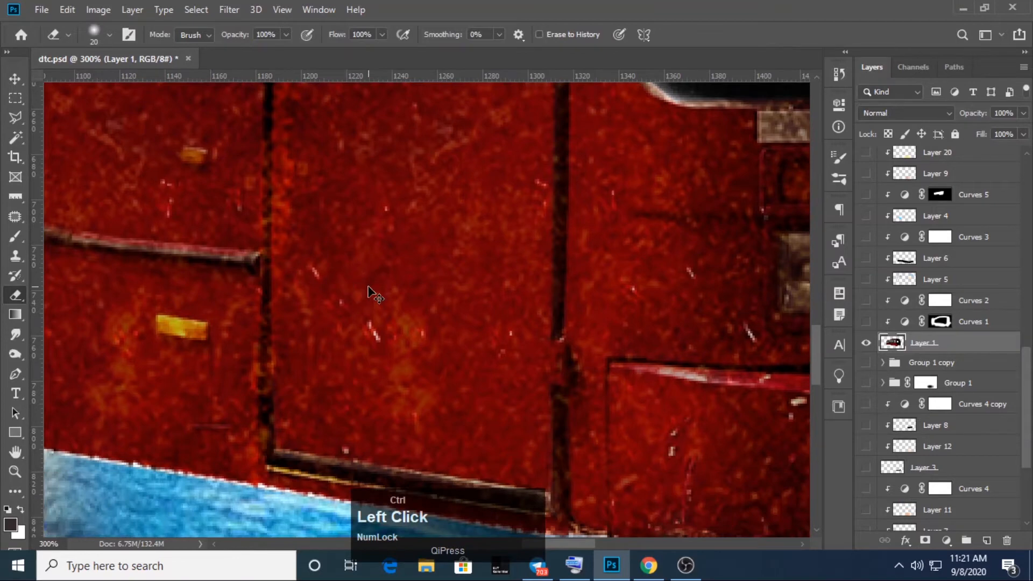
{"action": "key", "text": "ctrl+minus"}
{"action": "key", "text": "ctrl+minus"}
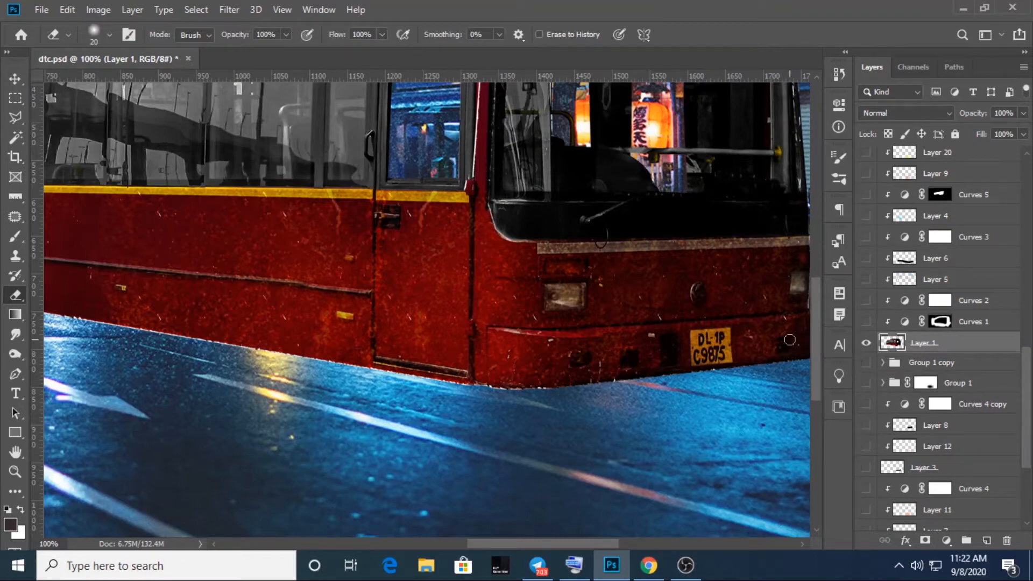
{"action": "key", "text": "ctrl+minus"}
{"action": "key", "text": "ctrl+minus"}
{"action": "key", "text": "ctrl+minus"}
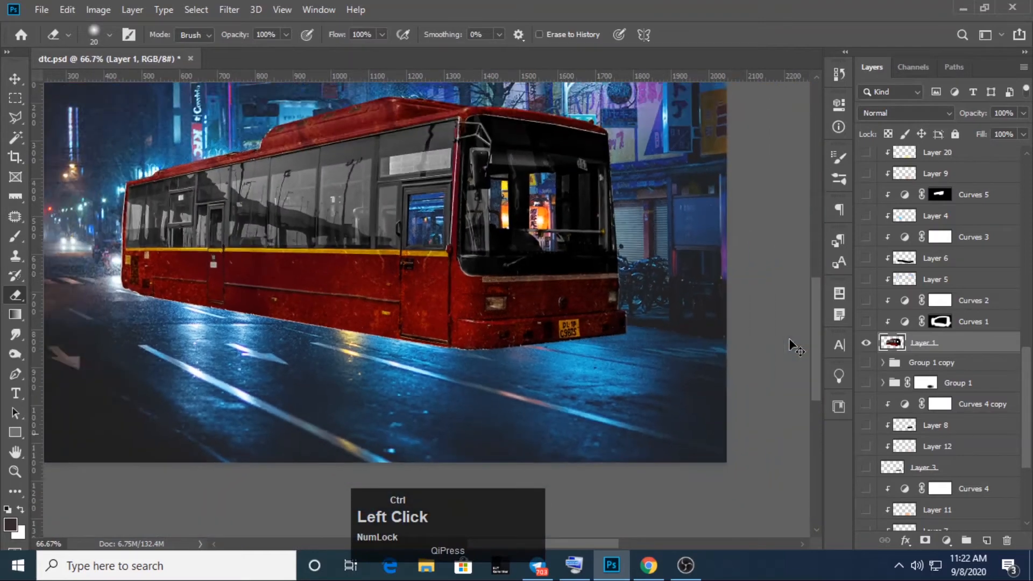
{"action": "key", "text": "ctrl+plus"}
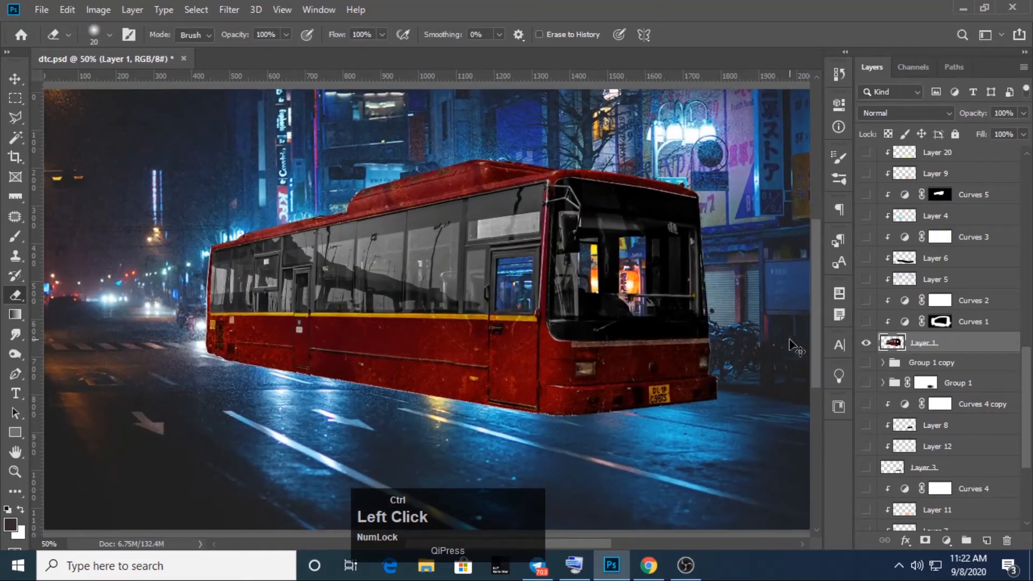
{"action": "key", "text": "ctrl+plus"}
{"action": "key", "text": "ctrl+plus"}
{"action": "key", "text": "ctrl+plus"}
{"action": "key", "text": "ctrl+plus"}
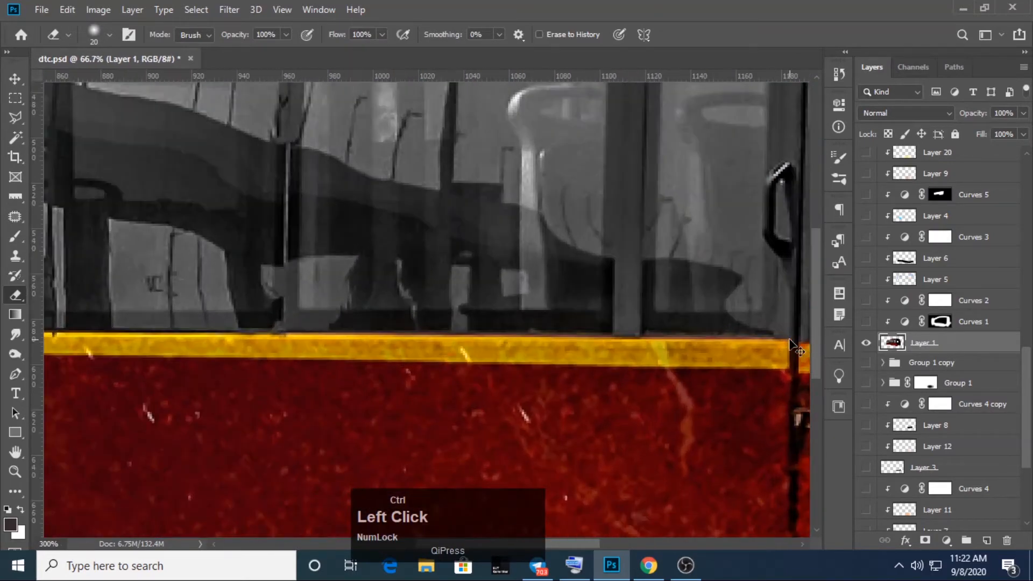
{"action": "key", "text": "ctrl+minus"}
{"action": "key", "text": "ctrl+minus"}
{"action": "key", "text": "ctrl+minus"}
{"action": "key", "text": "ctrl+minus"}
{"action": "key", "text": "ctrl+minus"}
{"action": "key", "text": "ctrl+minus"}
{"action": "key", "text": "ctrl+minus"}
{"action": "key", "text": "ctrl+minus"}
{"action": "key", "text": "ctrl+plus"}
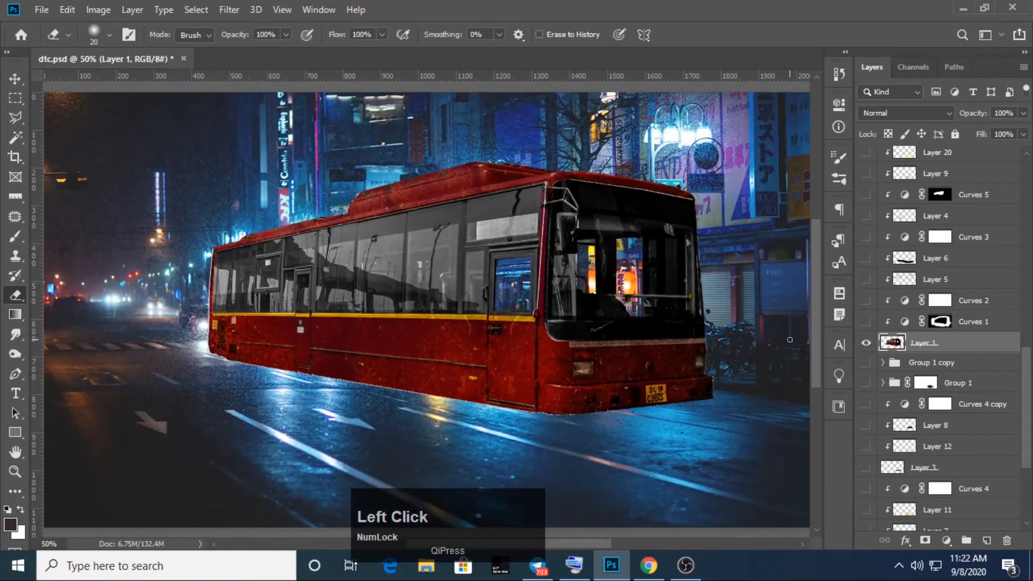
{"action": "key", "text": "ctrl+minus"}
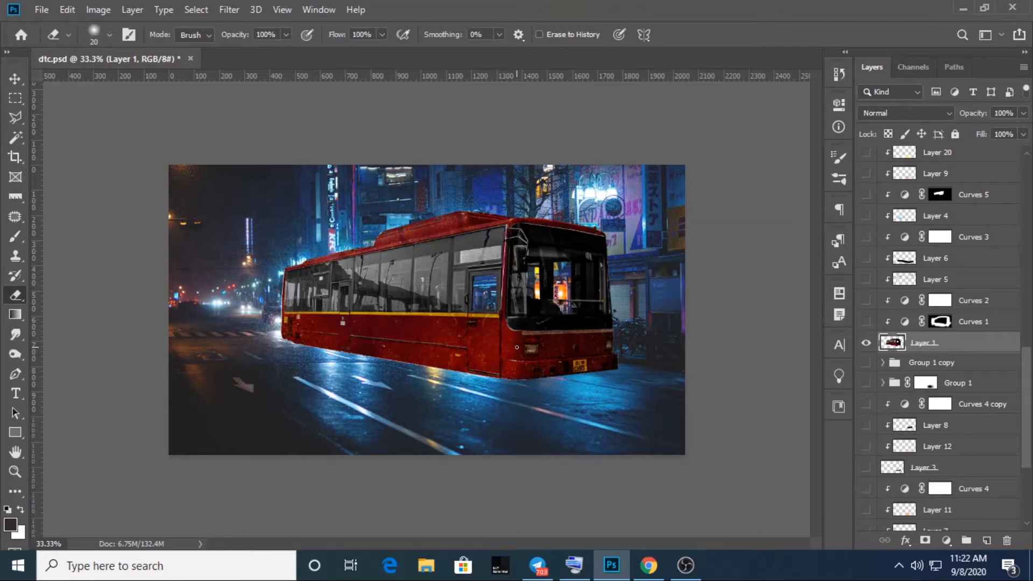
{"action": "left_click_drag", "start_coordinate": [1029, 407], "coordinate": [1029, 405]}
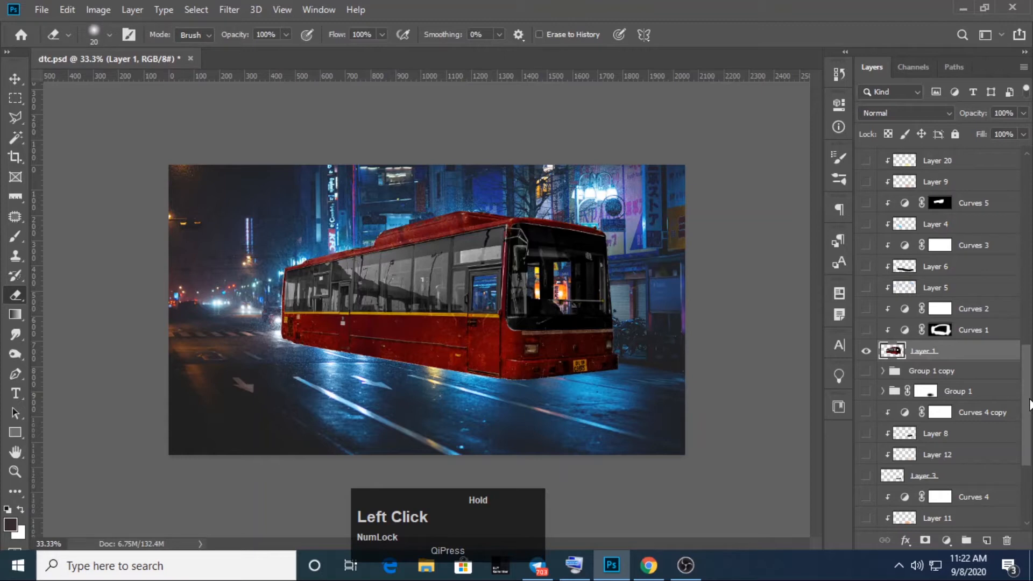
{"action": "left_click_drag", "start_coordinate": [1029, 404], "coordinate": [1029, 405]}
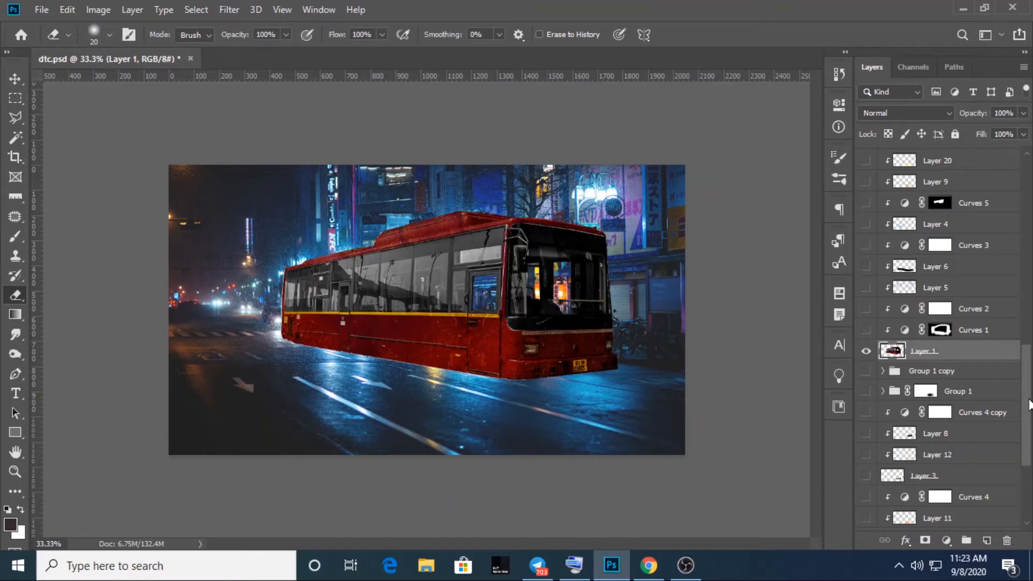
{"action": "key", "text": "ctrl+plus"}
{"action": "key", "text": "ctrl+plus"}
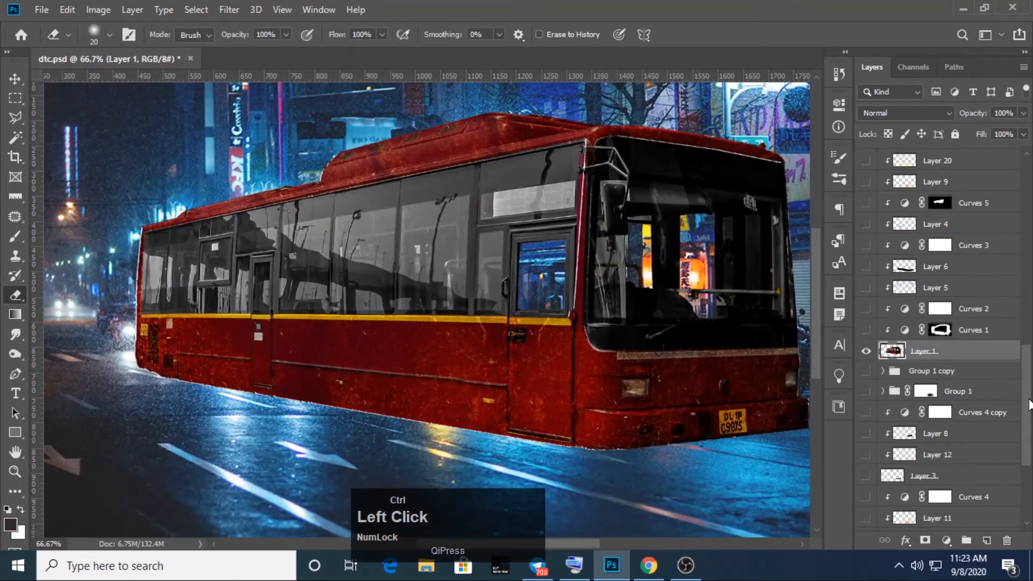
{"action": "key", "text": "ctrl+minus"}
{"action": "key", "text": "ctrl+minus"}
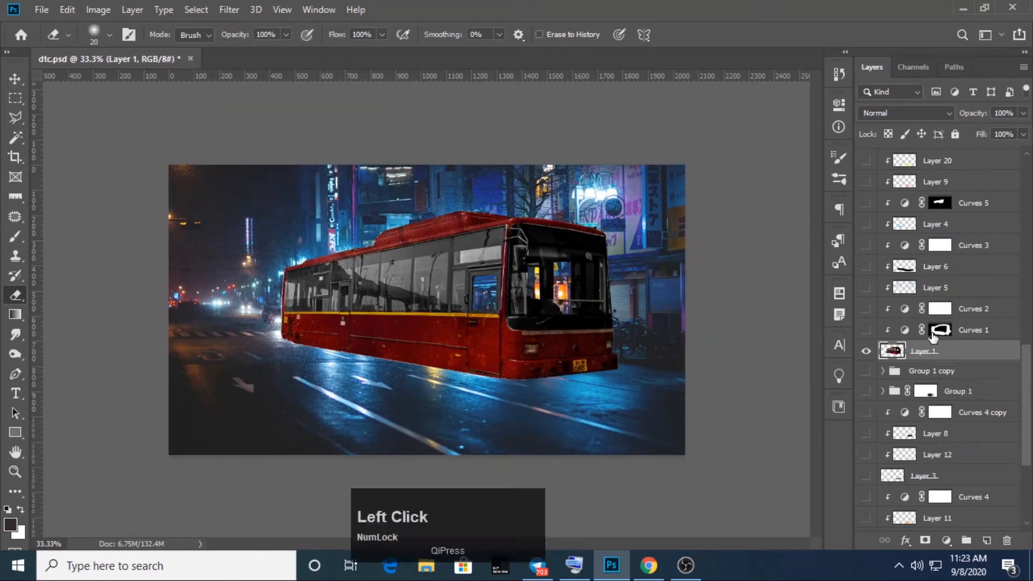
Step: Review the RGB curve of the Curves 1 adjustment clipped to the bus, and close its properties
{"action": "left_click", "coordinate": [936, 334]}
{"action": "double_click", "coordinate": [905, 331]}
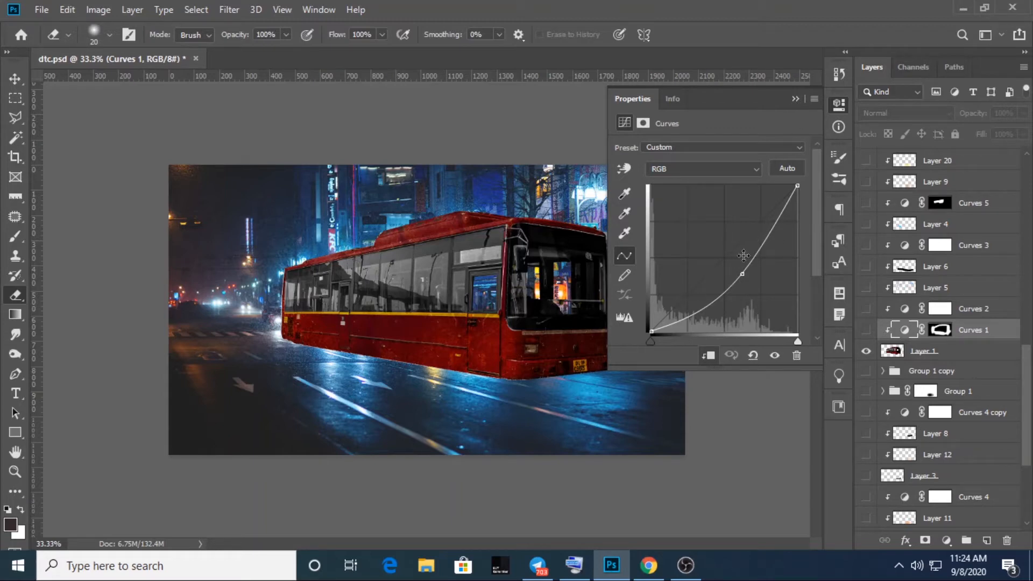
{"action": "left_click", "coordinate": [795, 99]}
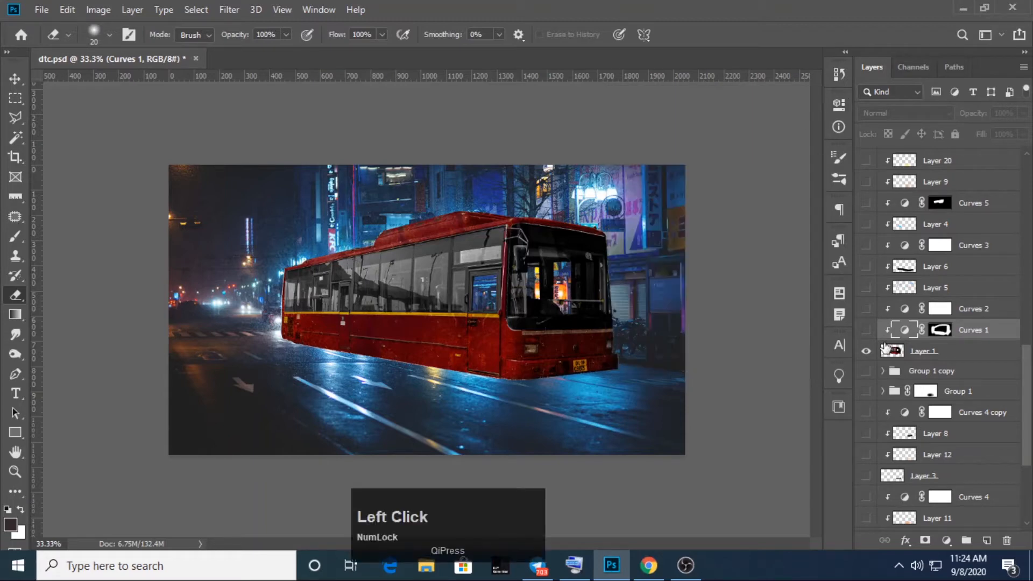
Step: Make the Curves 1 adjustment visible and disable its layer mask so the darkening covers the whole bus
{"action": "left_click", "coordinate": [866, 331]}
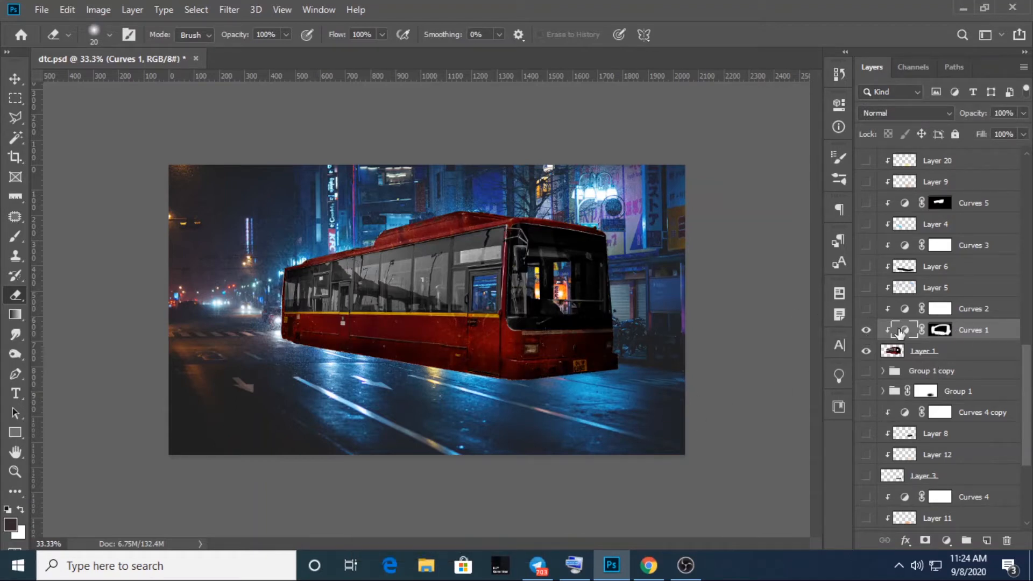
{"action": "left_click", "coordinate": [940, 331], "text": "shift"}
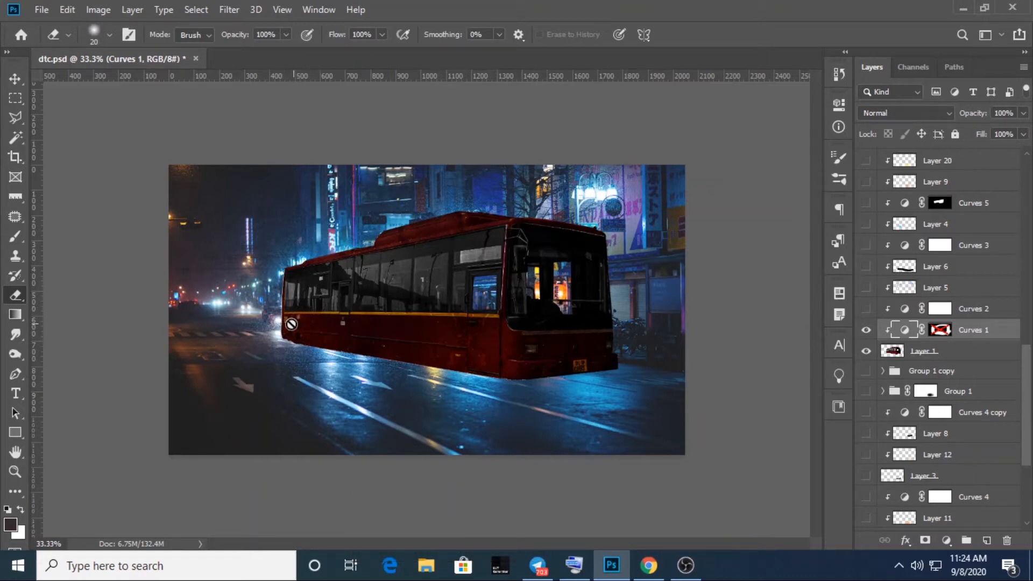
{"action": "scroll", "coordinate": [332, 327], "scroll_direction": "up", "scroll_amount": 1}
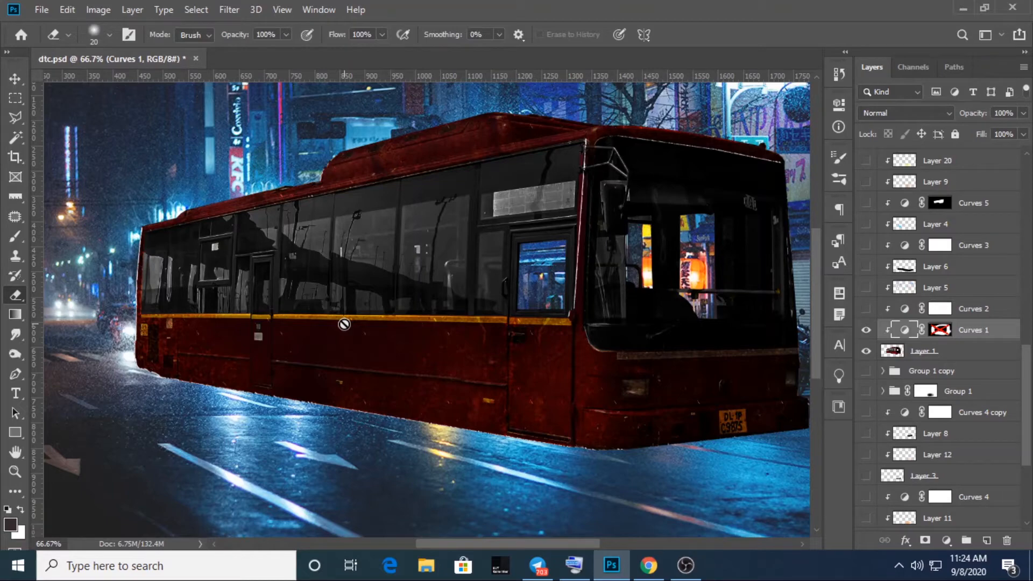
Step: Re-enable the Curves 1 layer mask so the darkening is limited to the masked areas of the bus
{"action": "scroll", "coordinate": [344, 324], "scroll_direction": "down", "scroll_amount": 1}
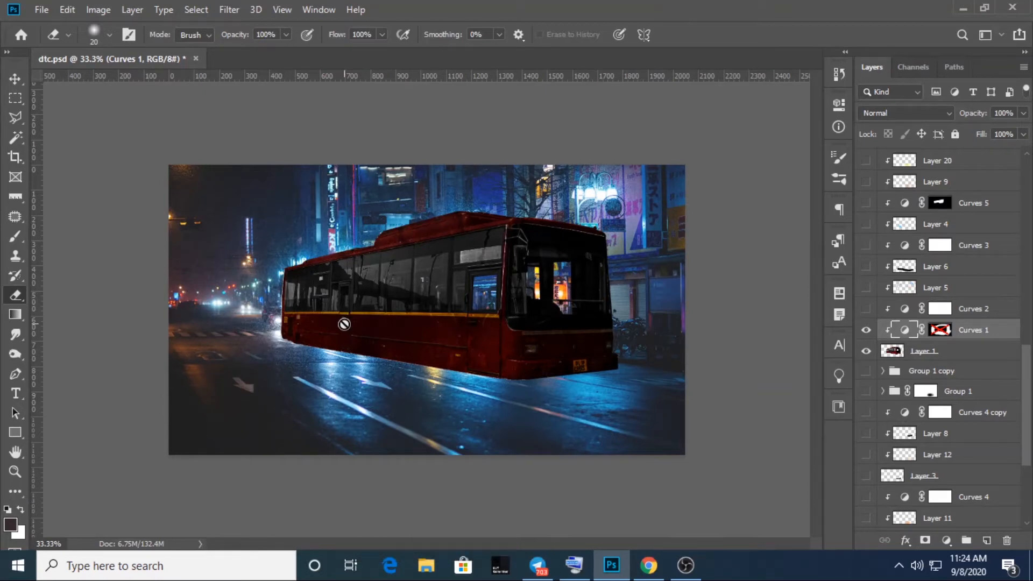
{"action": "key", "text": "ctrl"}
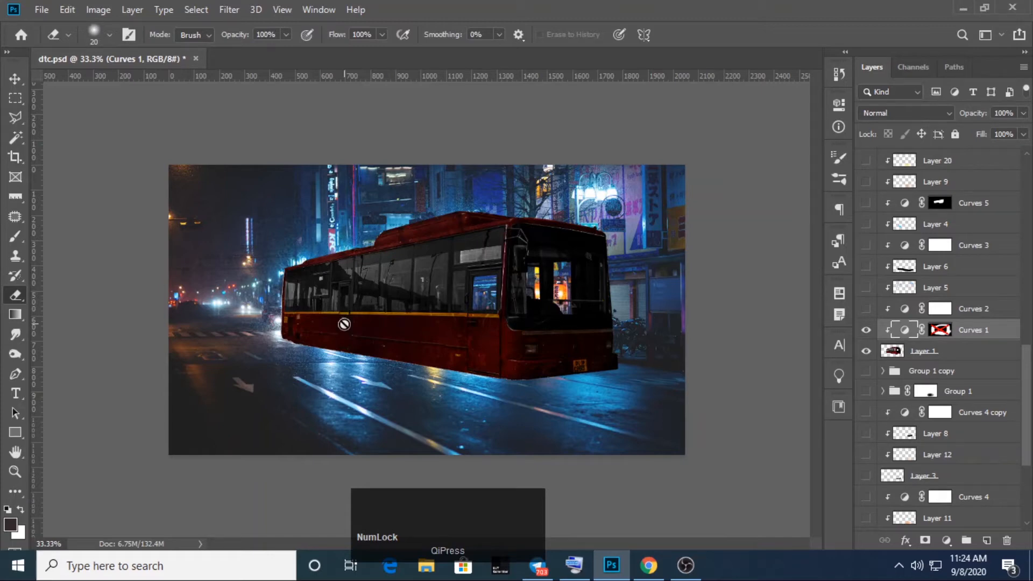
{"action": "key", "text": "ctrl+plus"}
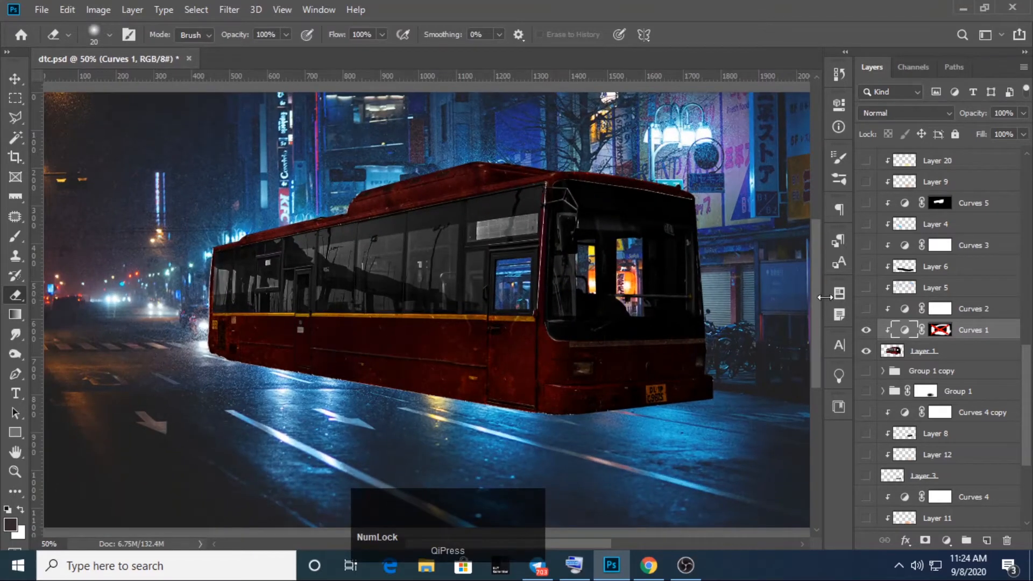
{"action": "left_click_drag", "start_coordinate": [817, 286], "coordinate": [818, 324]}
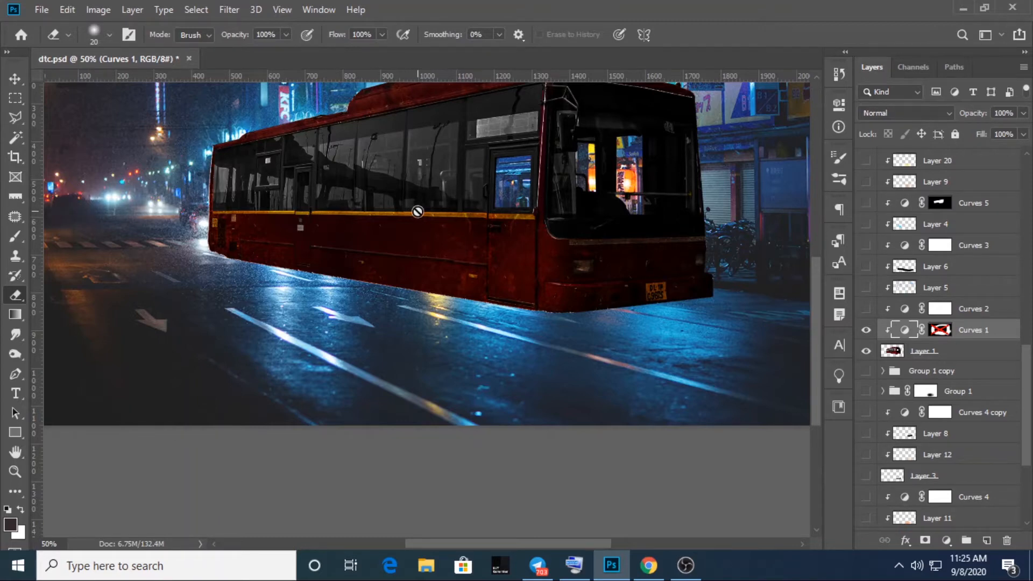
{"action": "key", "text": "ctrl+minus"}
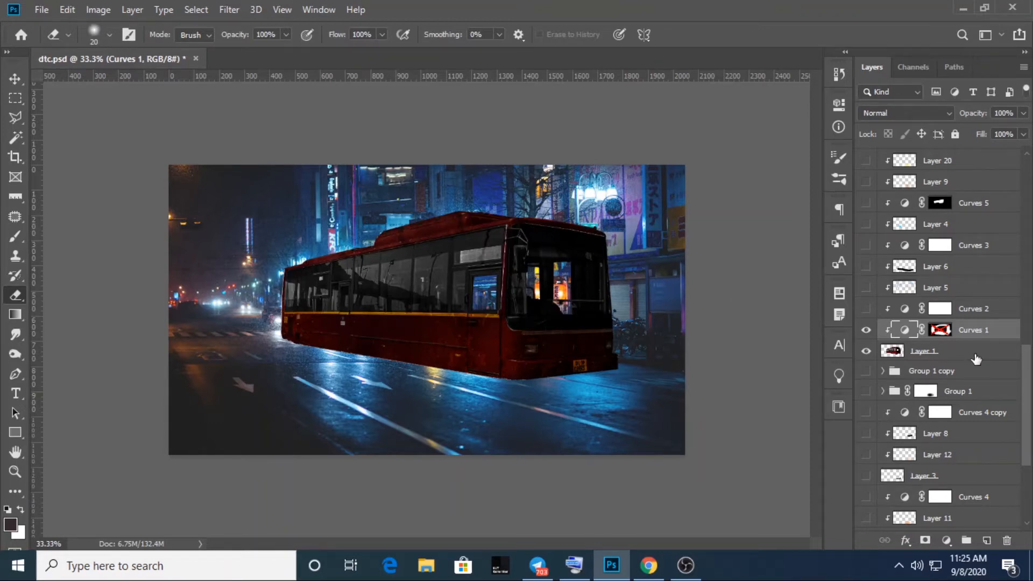
{"action": "left_click", "coordinate": [943, 335], "text": "shift"}
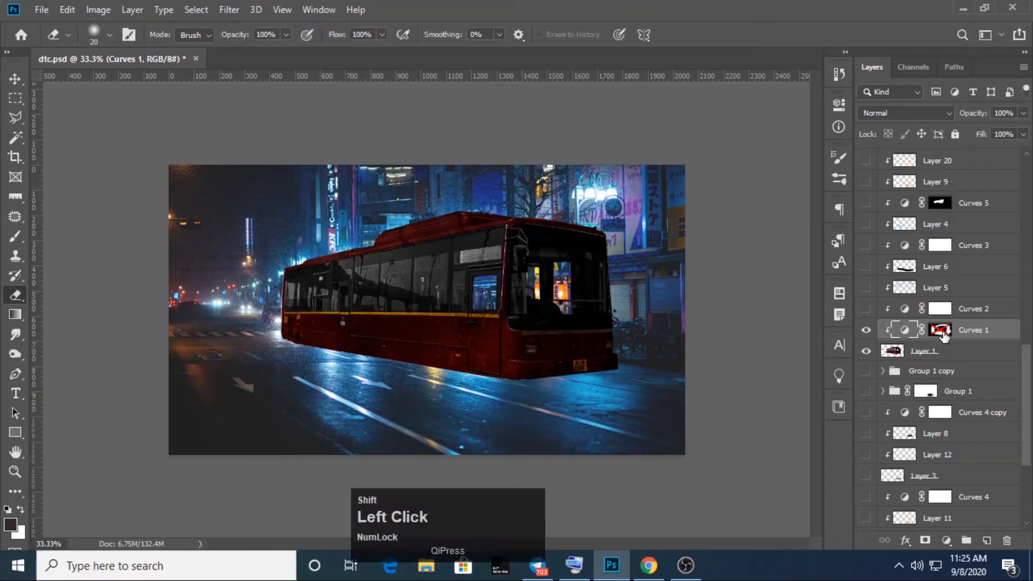
{"action": "left_click", "coordinate": [943, 334], "text": "shift"}
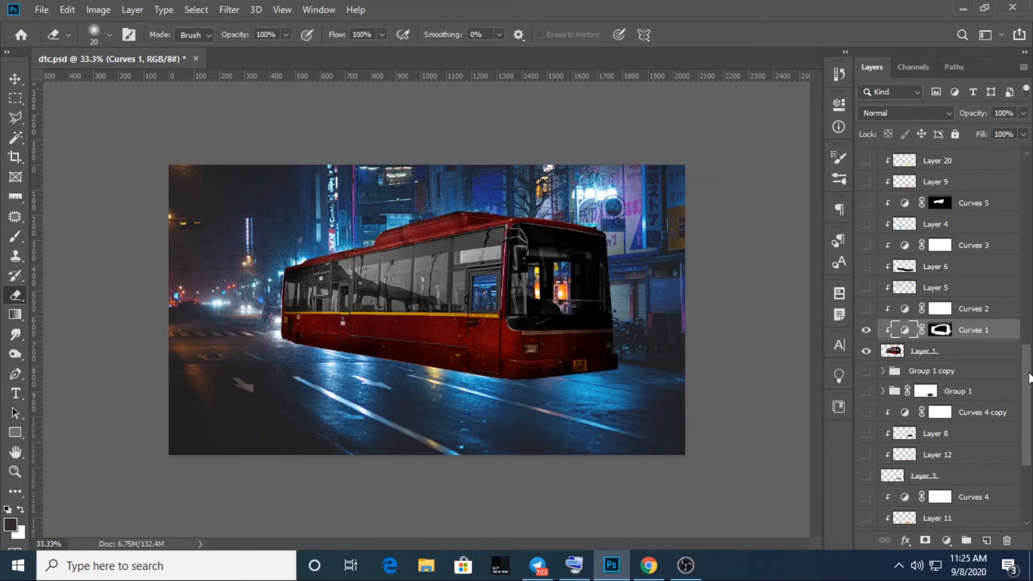
Step: Review the RGB curve of the clipped Curves 2 adjustment, and make that adjustment visible on the bus
{"action": "left_click_drag", "start_coordinate": [1028, 370], "coordinate": [1028, 341]}
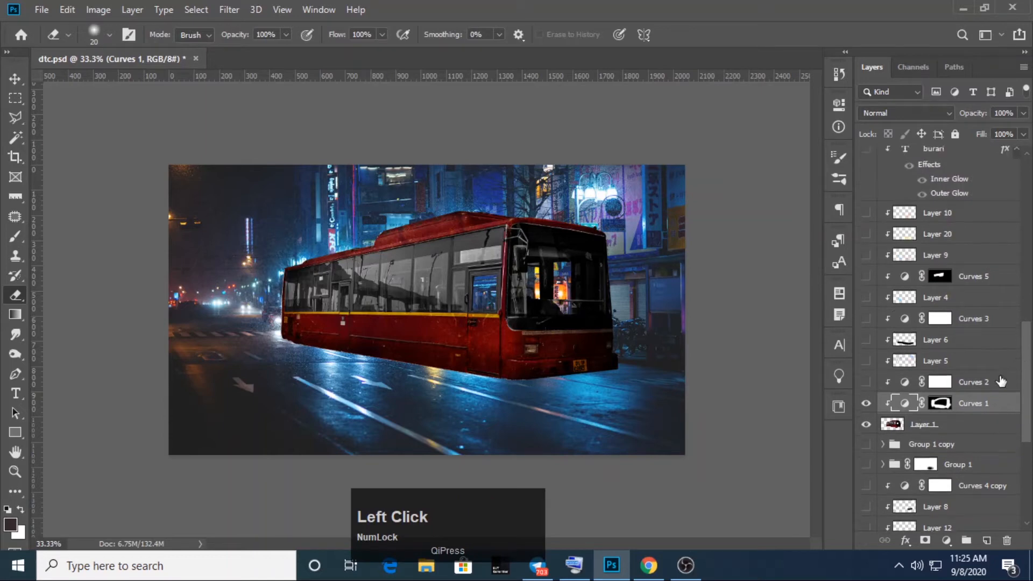
{"action": "left_click", "coordinate": [904, 383]}
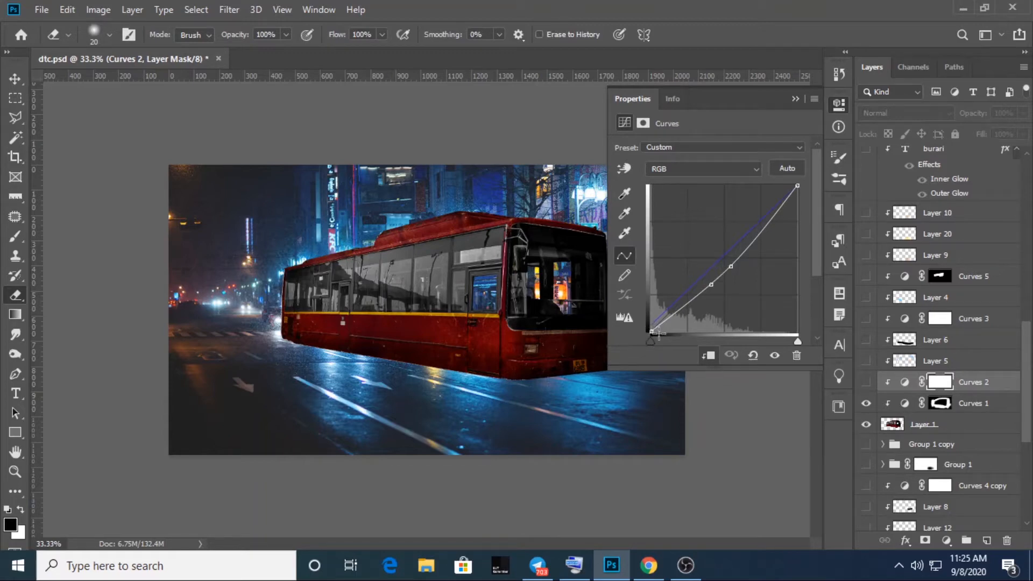
{"action": "left_click", "coordinate": [794, 99]}
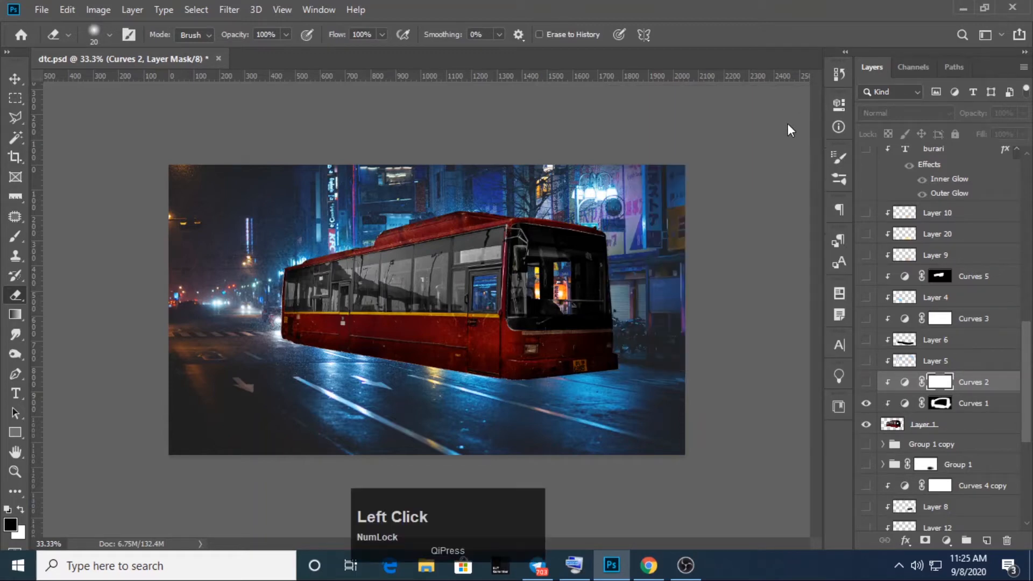
{"action": "left_click", "coordinate": [866, 381]}
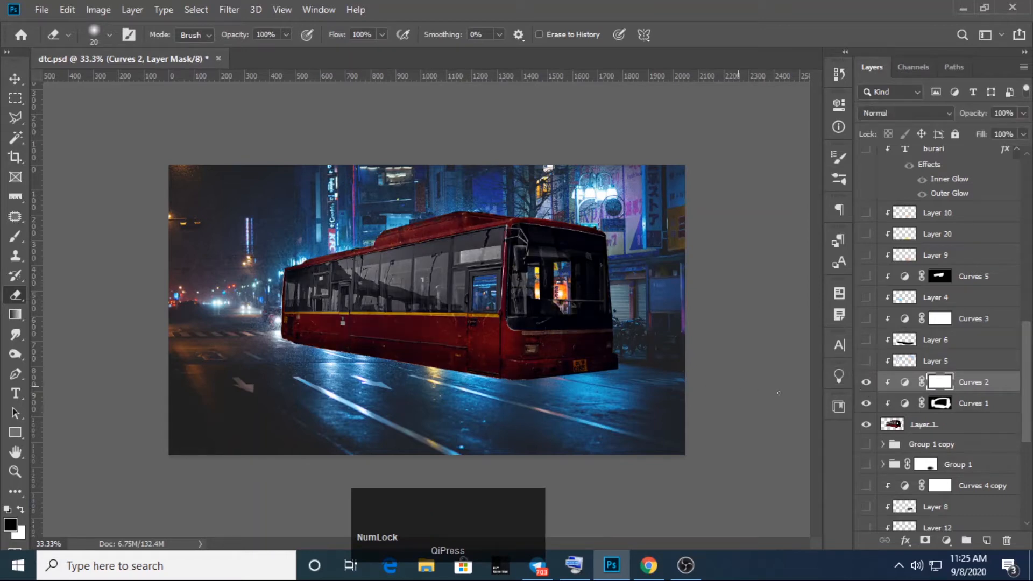
Step: Inspect the Blue channel curve of the Curves 2 adjustment, and close its properties
{"action": "left_click", "coordinate": [904, 387]}
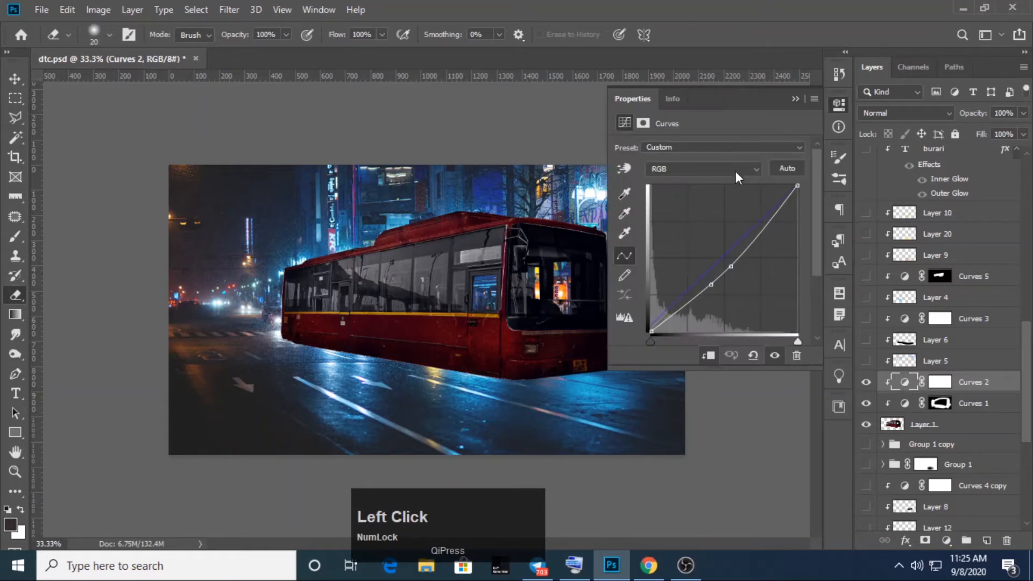
{"action": "left_click", "coordinate": [734, 171]}
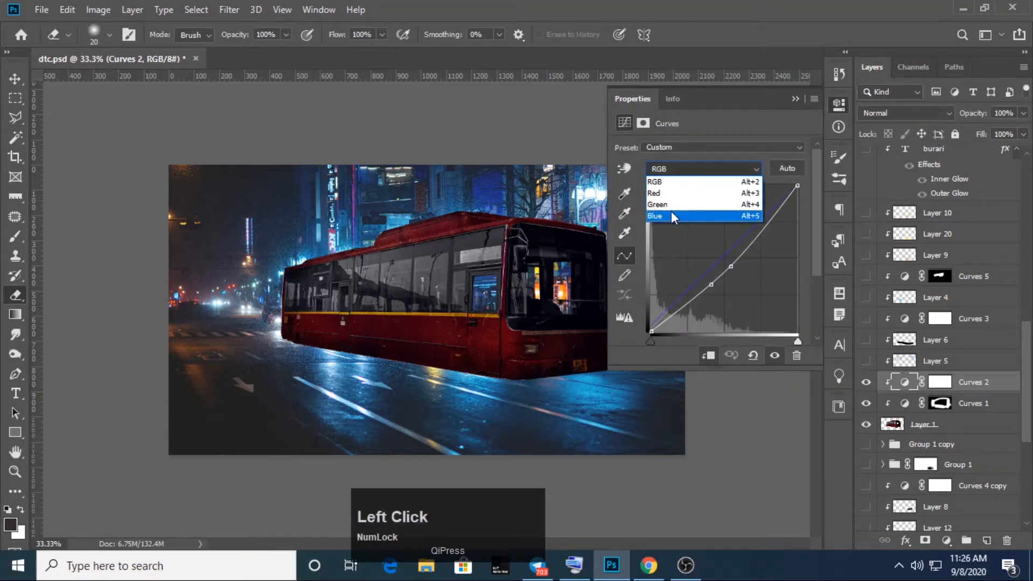
{"action": "left_click", "coordinate": [670, 215]}
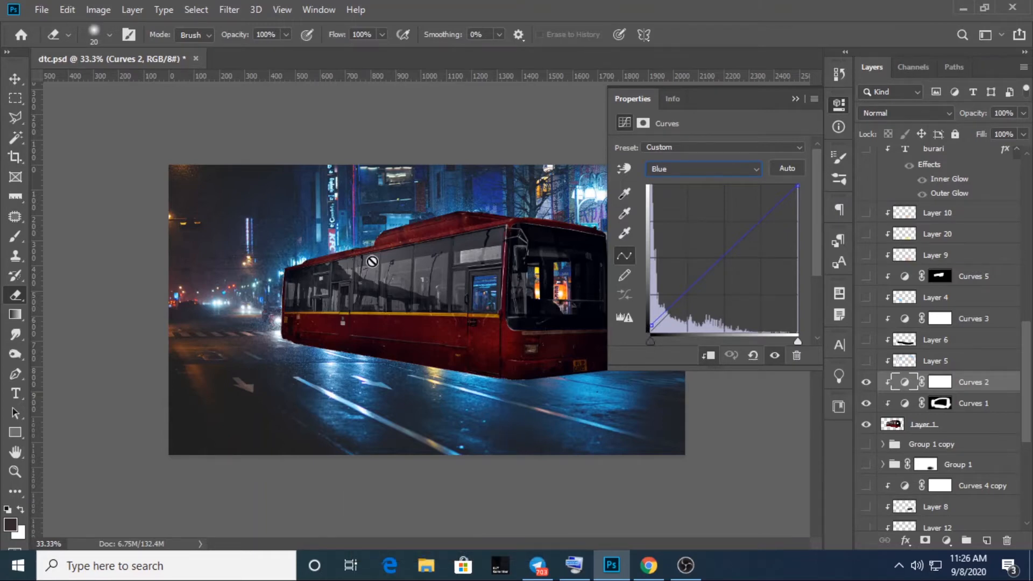
{"action": "left_click", "coordinate": [794, 99]}
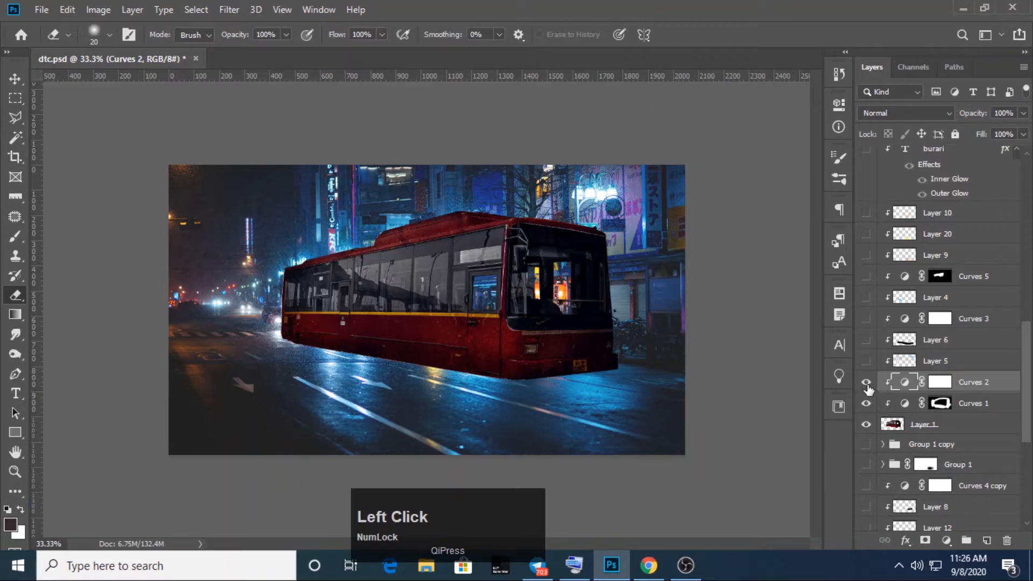
Step: Compare the bus with and without the Curves 2 adjustment, leaving the adjustment visible
{"action": "left_click", "coordinate": [868, 389]}
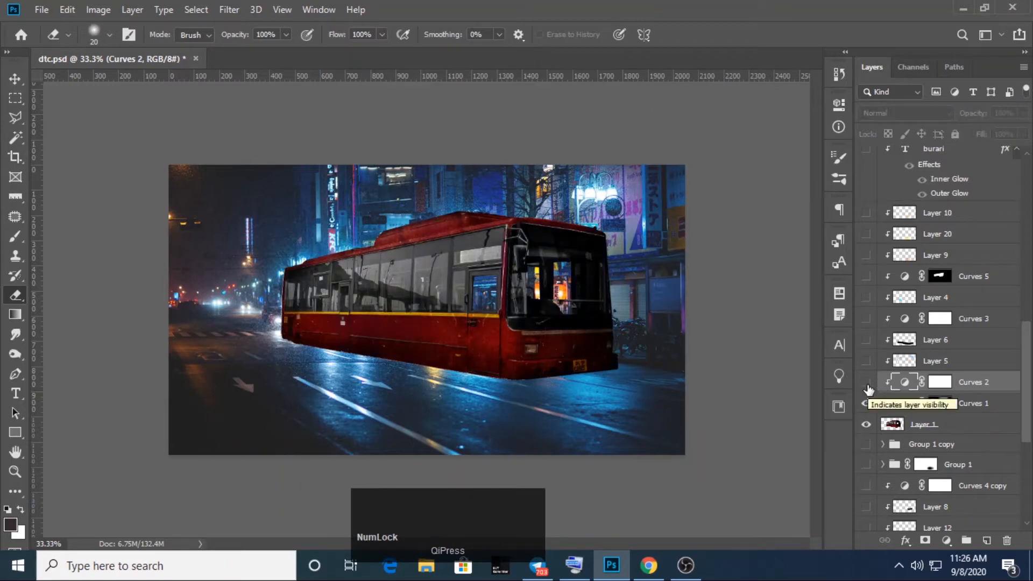
{"action": "left_click", "coordinate": [867, 383]}
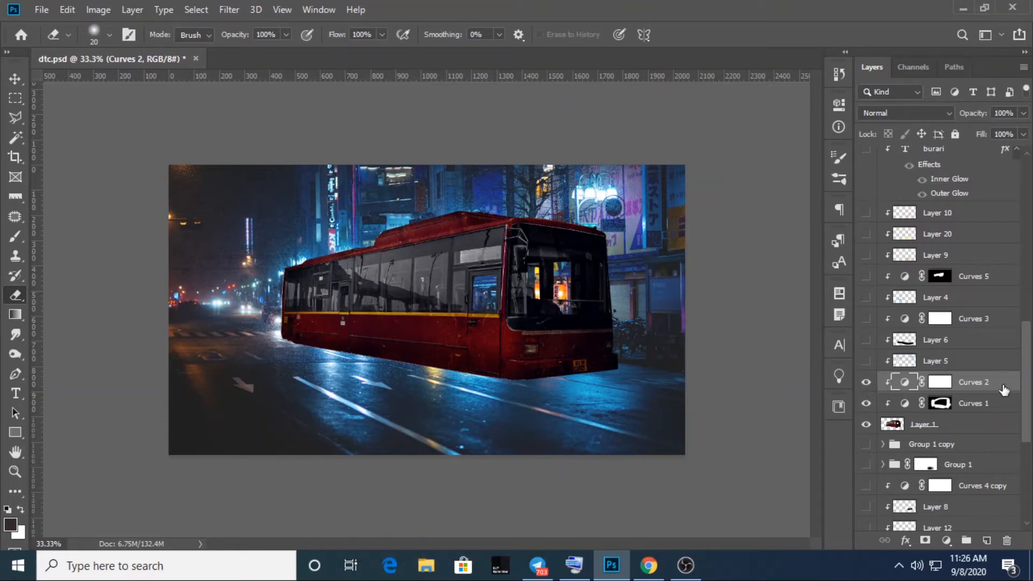
{"action": "left_click_drag", "start_coordinate": [1029, 405], "coordinate": [1029, 403]}
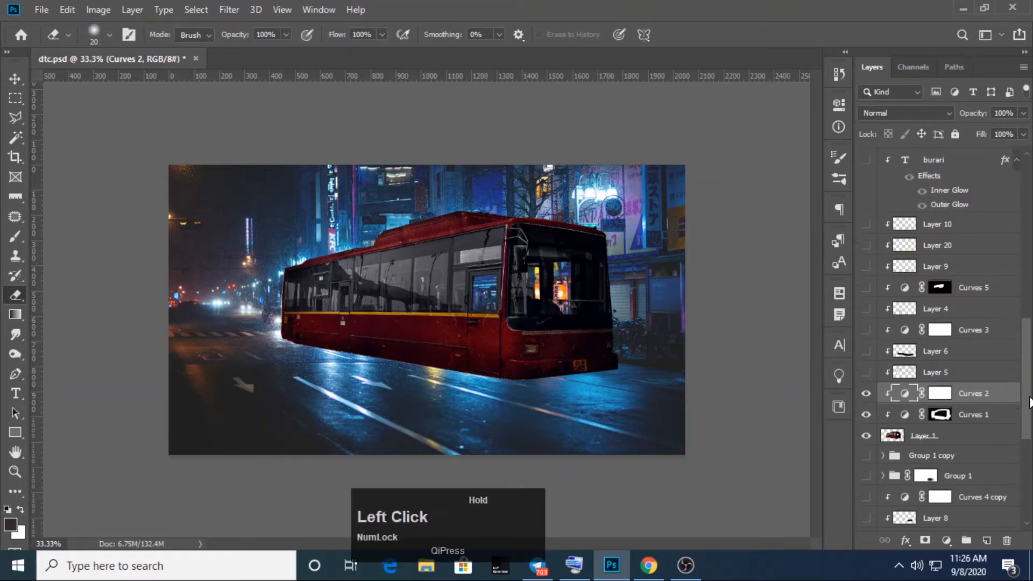
{"action": "left_click", "coordinate": [866, 394]}
{"action": "left_click", "coordinate": [866, 394]}
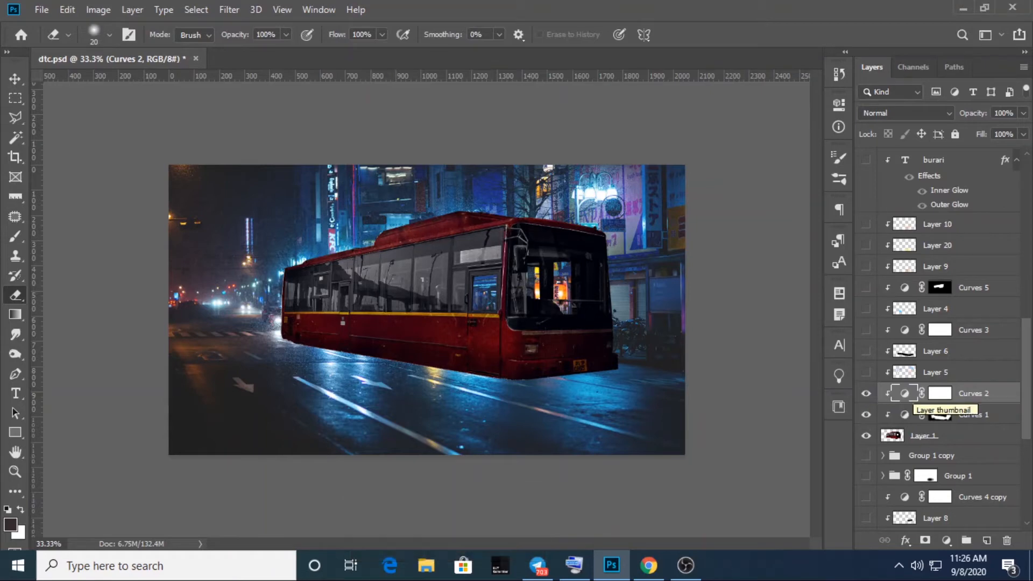
Step: Preview the effect of Layer 5 on the bus, and hide that layer again
{"action": "left_click_drag", "start_coordinate": [1030, 379], "coordinate": [1028, 376]}
{"action": "left_click", "coordinate": [866, 378]}
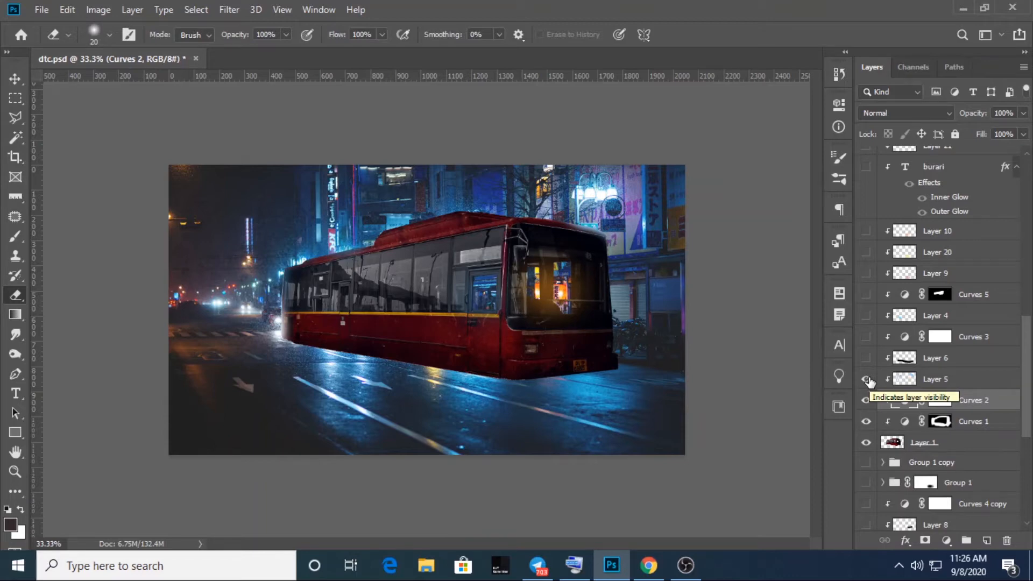
{"action": "left_click", "coordinate": [867, 380]}
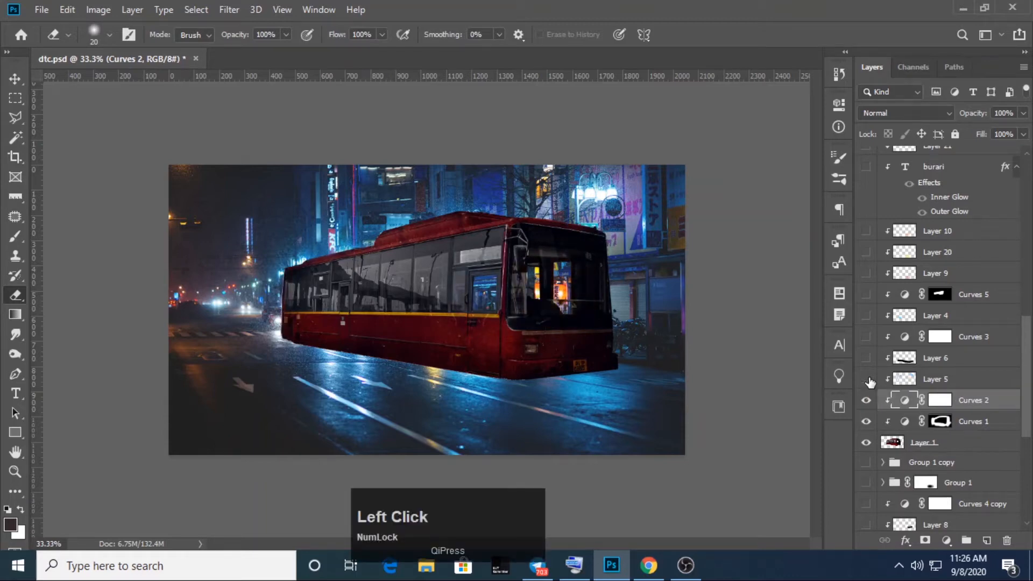
Step: Make the masked Background layer above Layer 21 visible to add street reflections to the bus windows
{"action": "left_click_drag", "start_coordinate": [1026, 359], "coordinate": [1026, 345]}
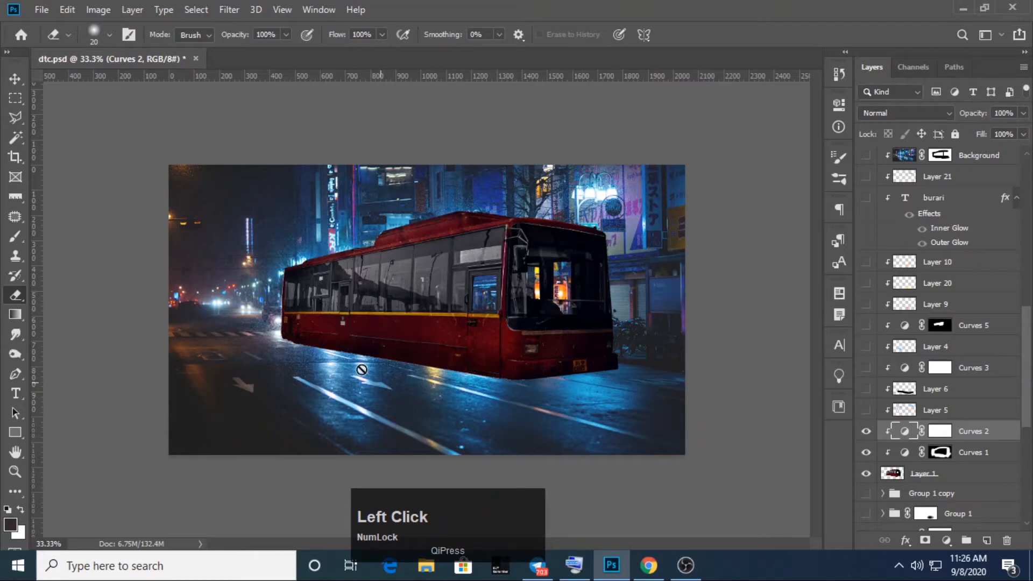
{"action": "left_click_drag", "start_coordinate": [1028, 379], "coordinate": [1028, 337]}
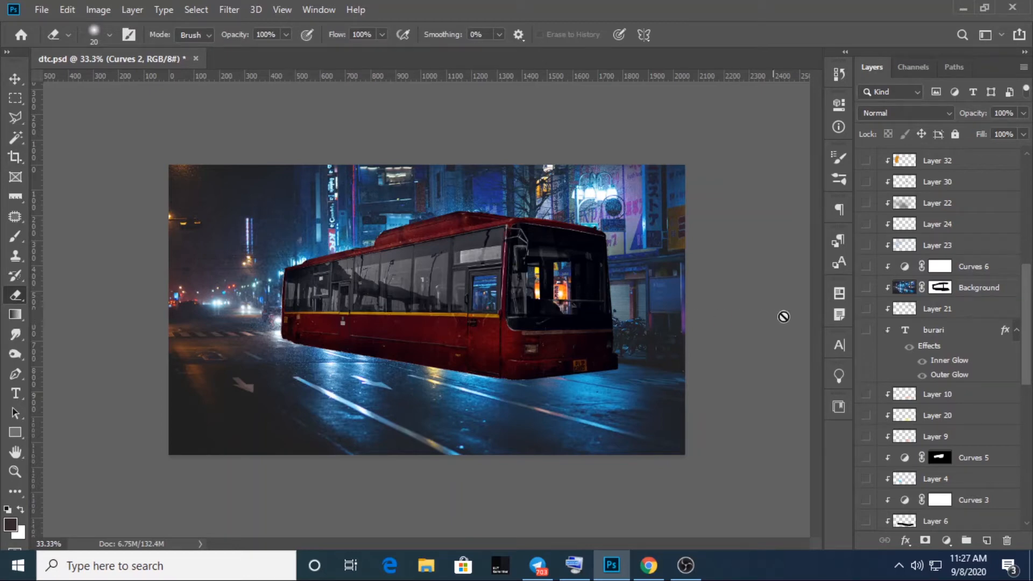
{"action": "left_click_drag", "start_coordinate": [1028, 286], "coordinate": [1027, 419]}
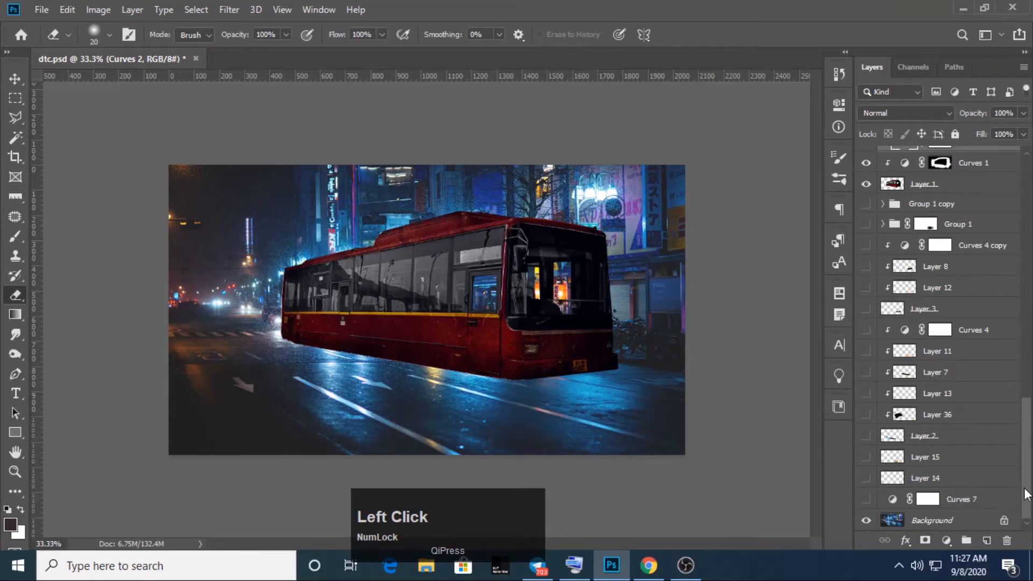
{"action": "left_click_drag", "start_coordinate": [1028, 498], "coordinate": [1028, 424]}
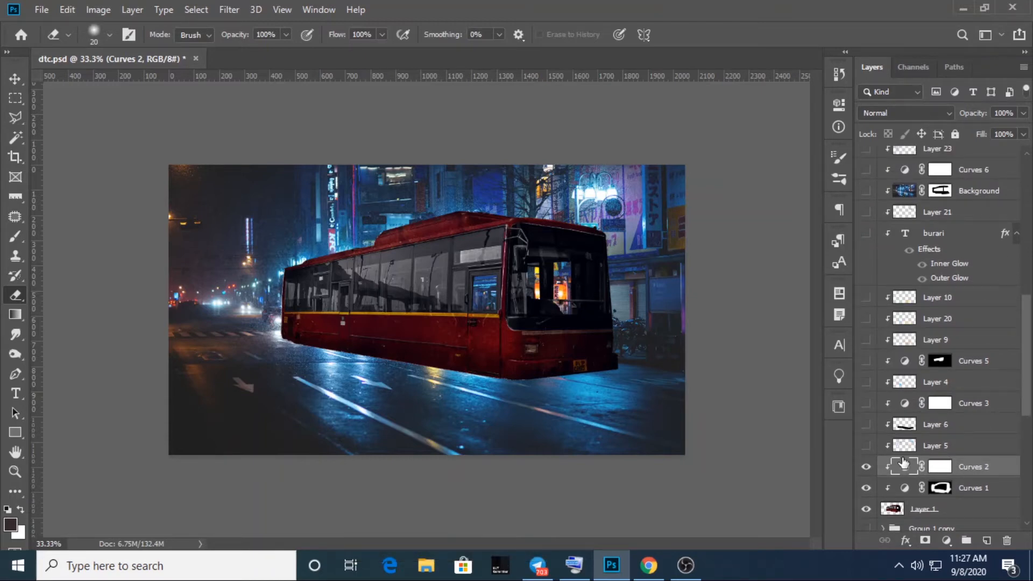
{"action": "left_click", "coordinate": [897, 502]}
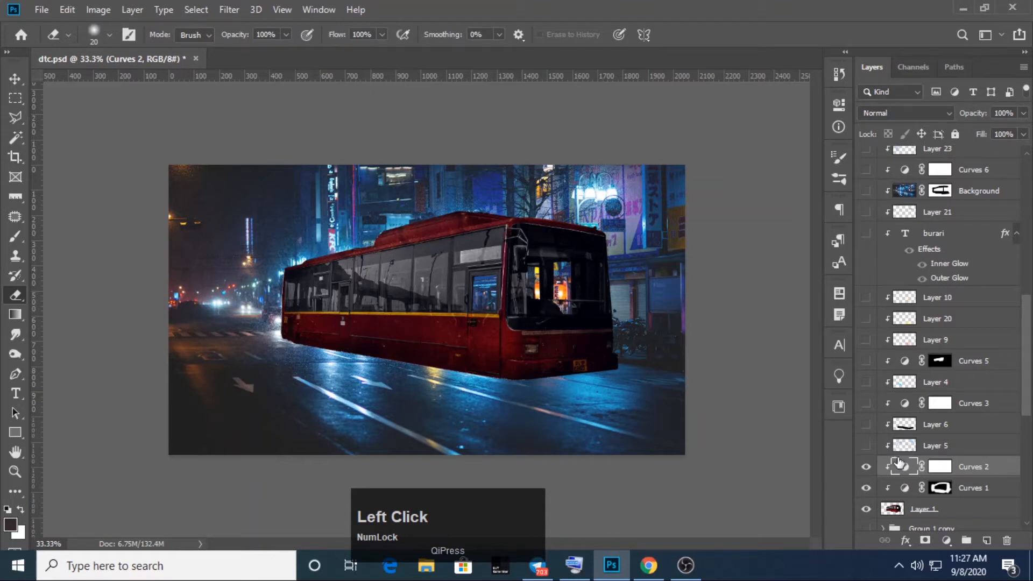
{"action": "left_click_drag", "start_coordinate": [1028, 393], "coordinate": [1027, 386]}
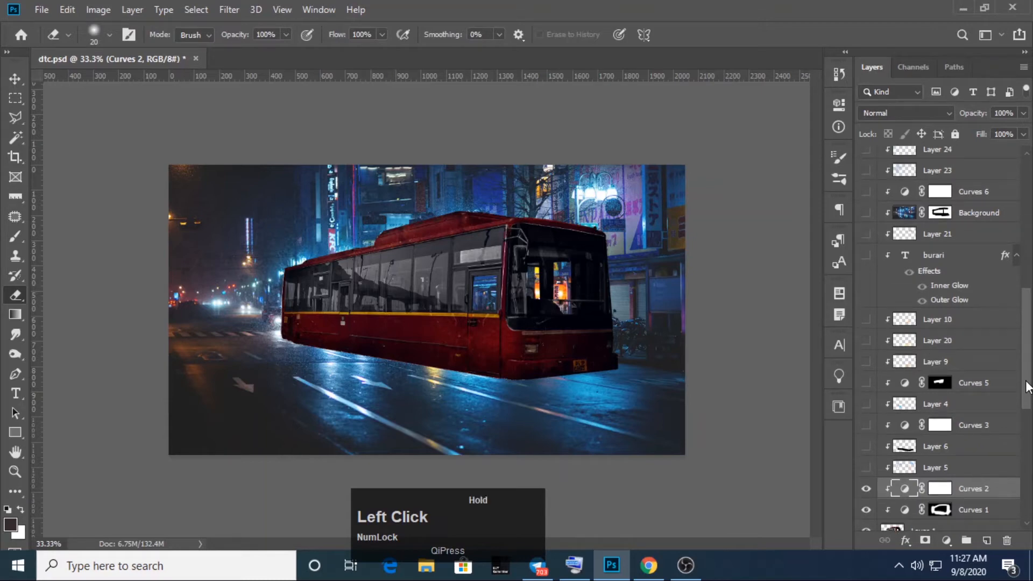
{"action": "left_click_drag", "start_coordinate": [1028, 385], "coordinate": [1027, 365]}
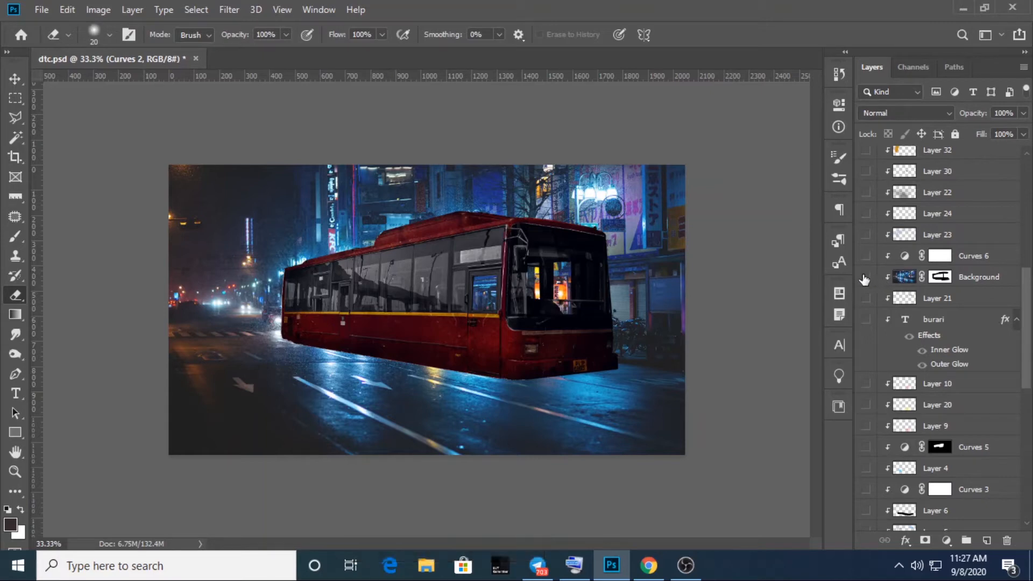
{"action": "left_click", "coordinate": [865, 277]}
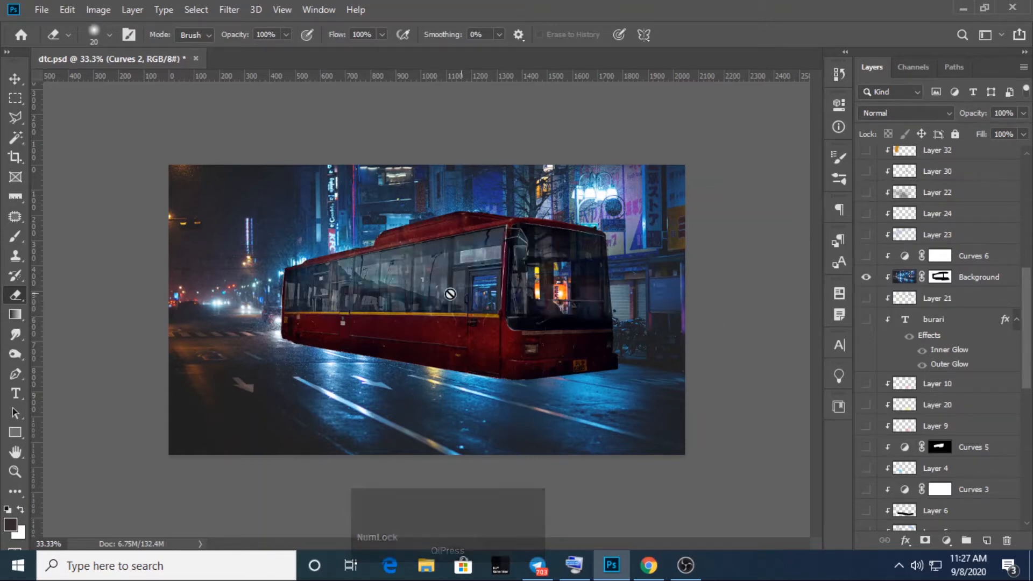
Step: Compare the clipped Background reflection layer with its layer mask disabled and enabled, leaving the mask on
{"action": "key", "text": "shift"}
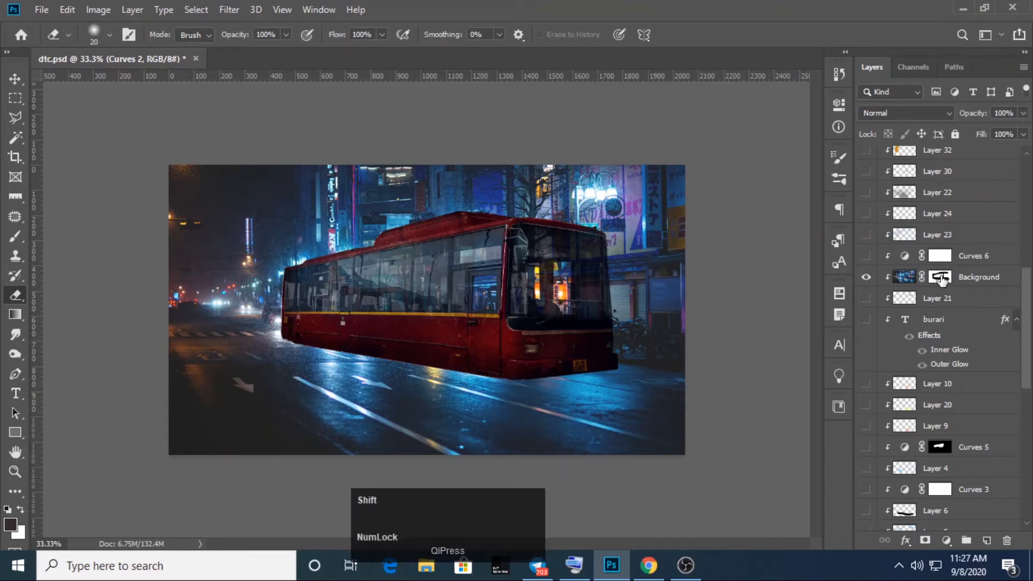
{"action": "left_click", "coordinate": [940, 278], "text": "shift"}
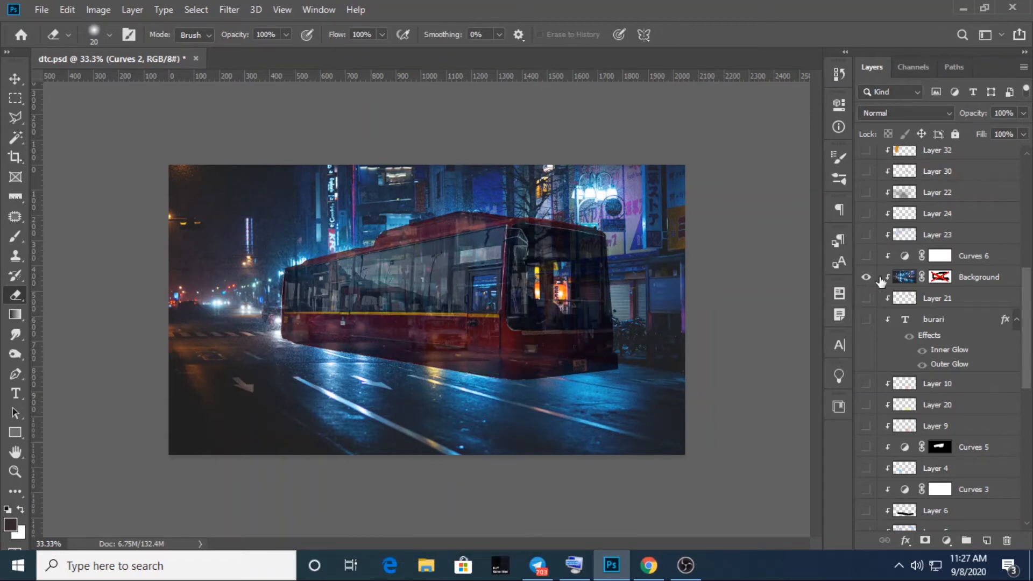
{"action": "left_click", "coordinate": [940, 278], "text": "shift"}
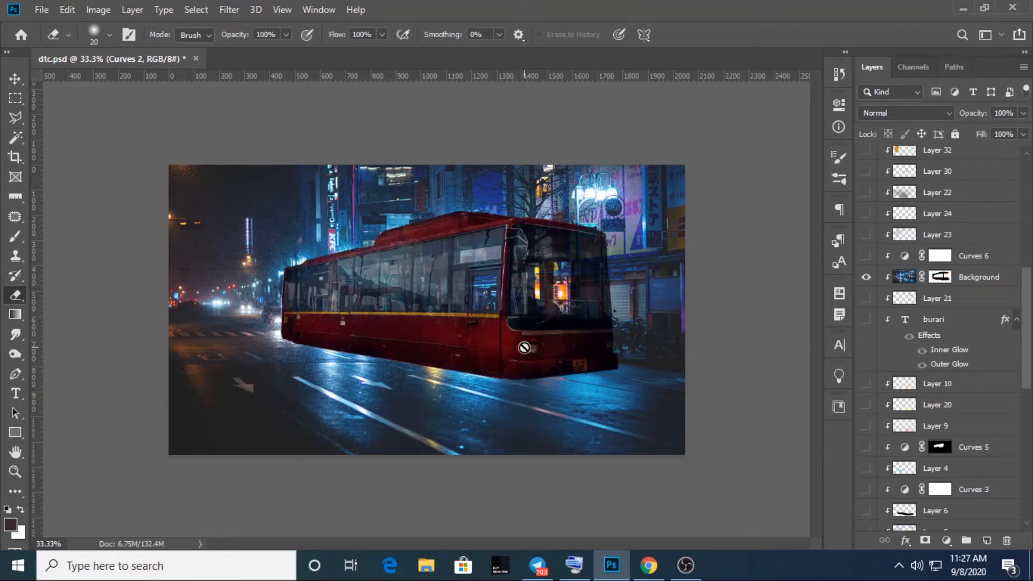
Step: Target the image of the clipped Background reflection layer and set the layer's opacity to 100%
{"action": "left_click", "coordinate": [939, 279]}
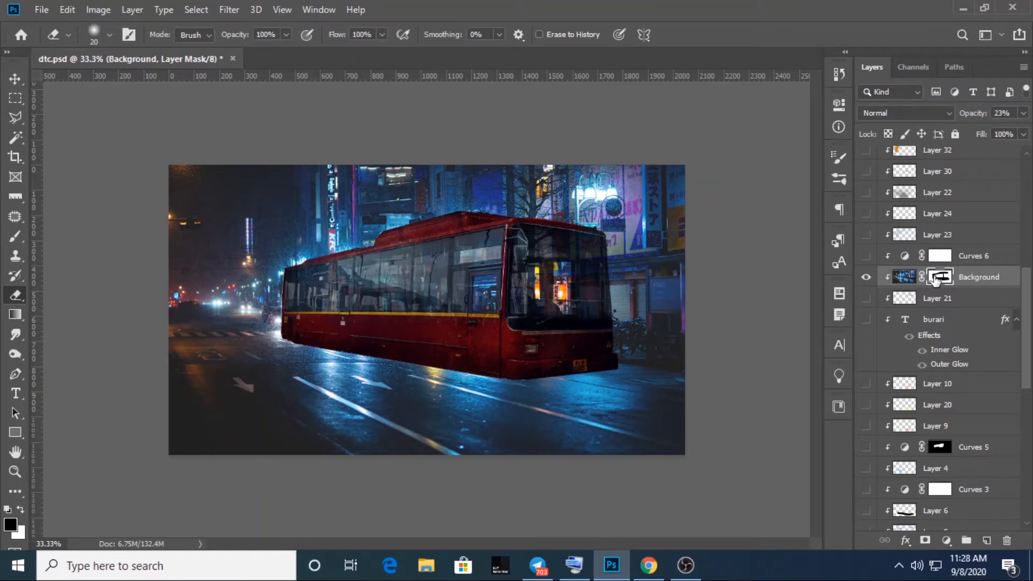
{"action": "left_click", "coordinate": [901, 279]}
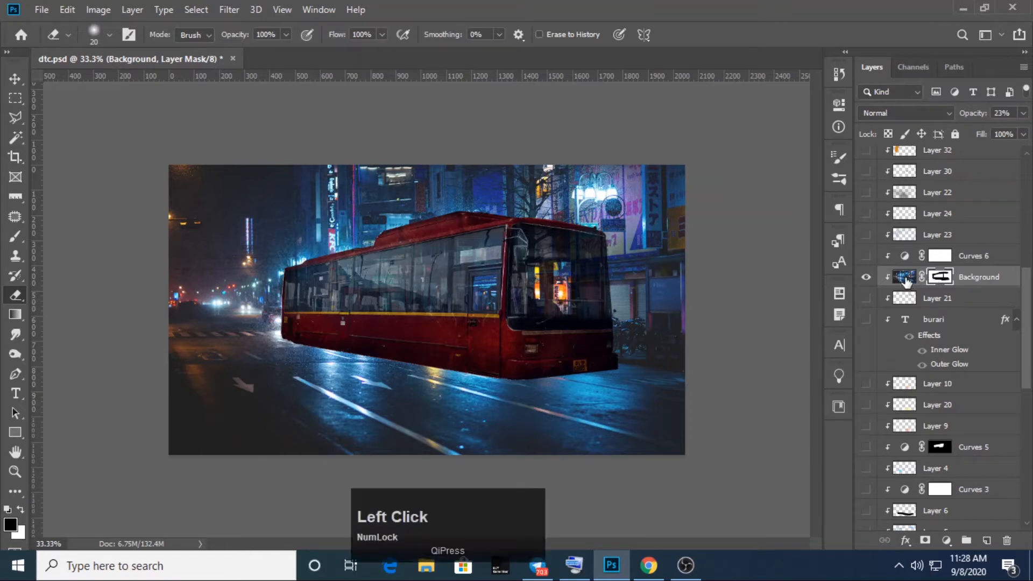
{"action": "left_click", "coordinate": [1022, 113]}
{"action": "left_click", "coordinate": [1024, 134]}
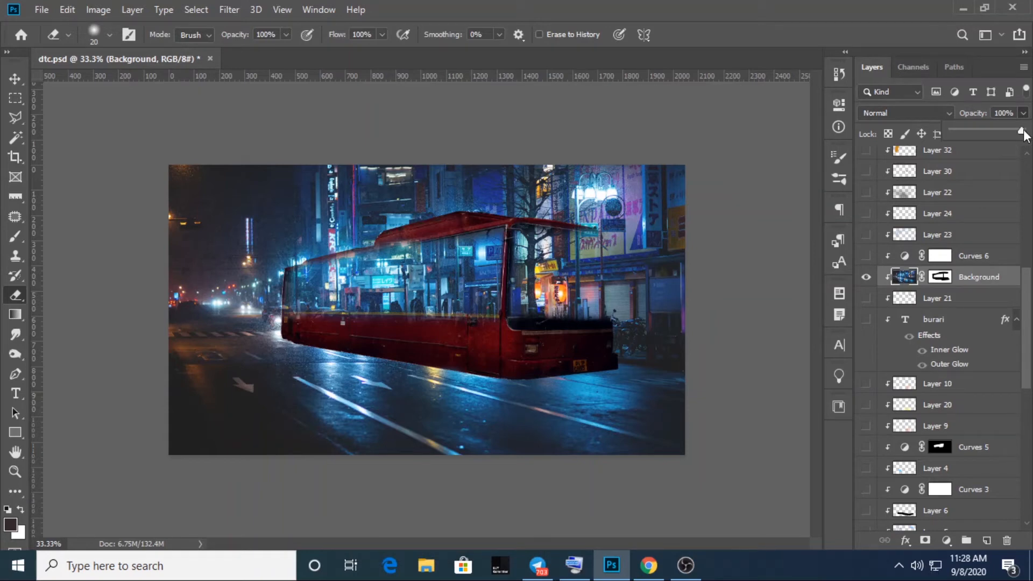
Step: Set the opacity of the clipped Background reflection layer to 23%
{"action": "left_click", "coordinate": [1014, 112]}
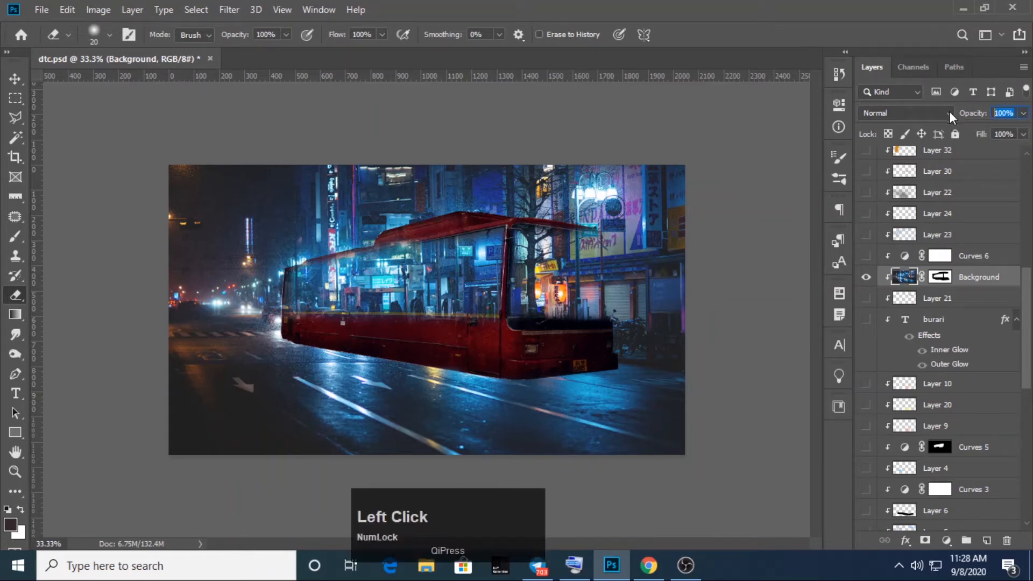
{"action": "type", "text": "23"}
{"action": "key", "text": "Return"}
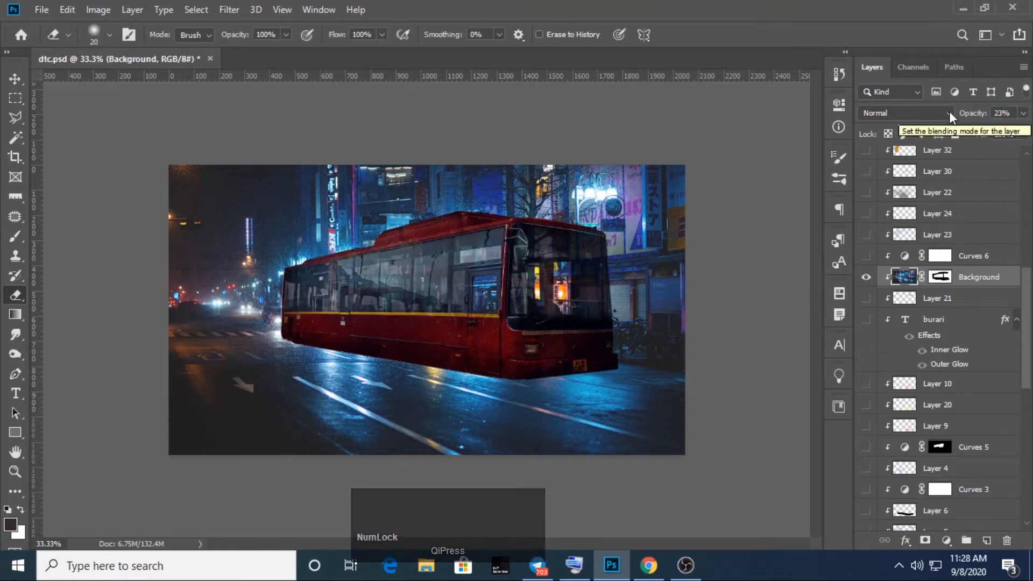
Step: Make Layer 6 visible to add the dark shading along the bus's lower edge
{"action": "left_click", "coordinate": [1029, 320]}
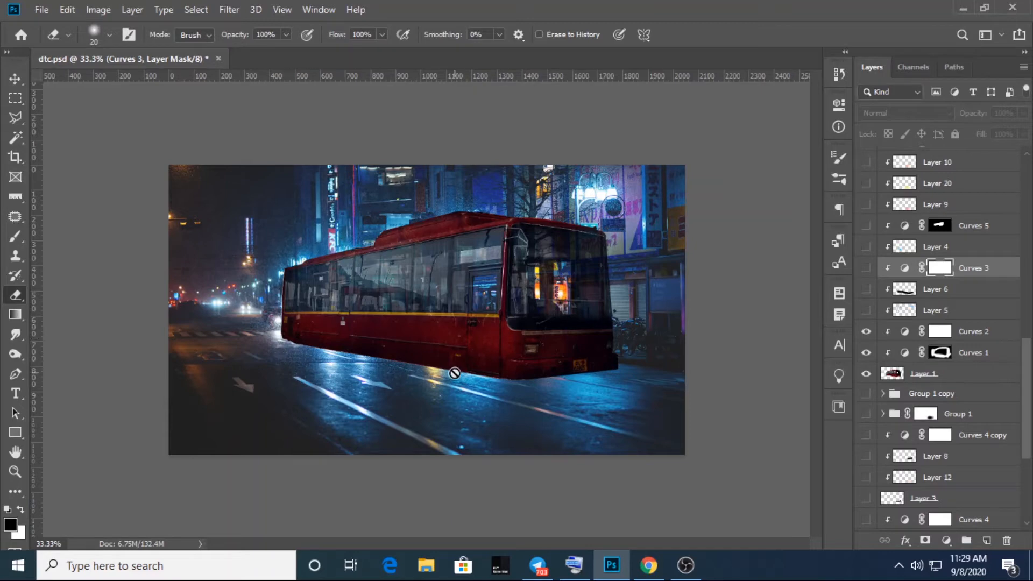
{"action": "key", "text": "Num_Lock"}
{"action": "left_click", "coordinate": [867, 291]}
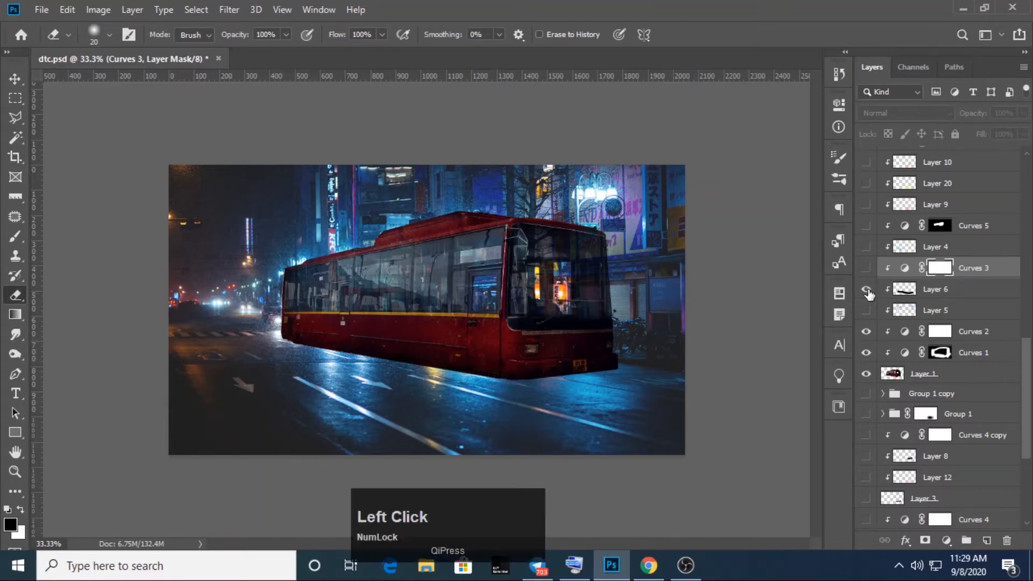
Step: Try painting dark shading along the bus's lower edge on Layer 6 with a 150 px Brush, and undo it
{"action": "left_click", "coordinate": [16, 239]}
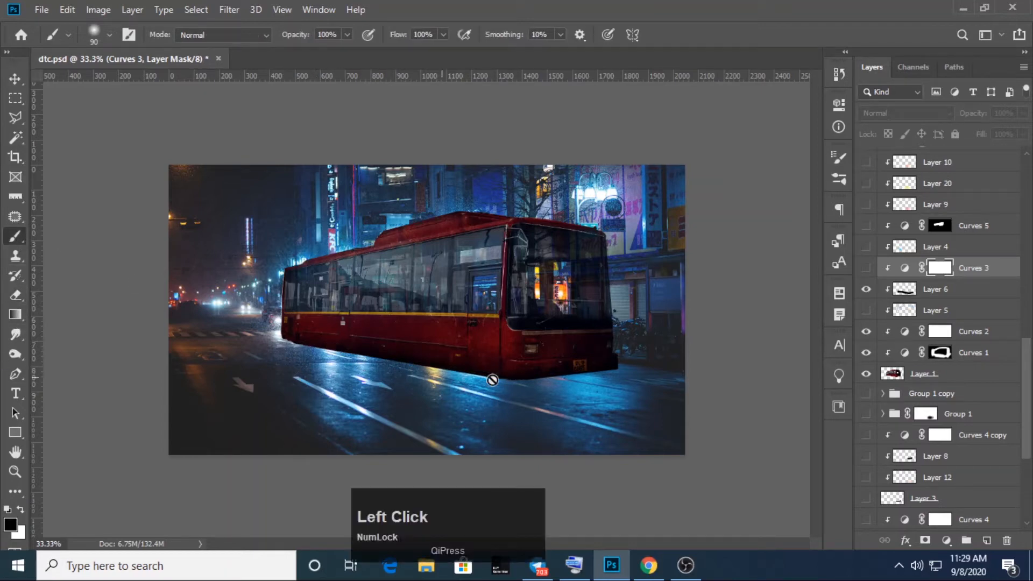
{"action": "left_click", "coordinate": [909, 292]}
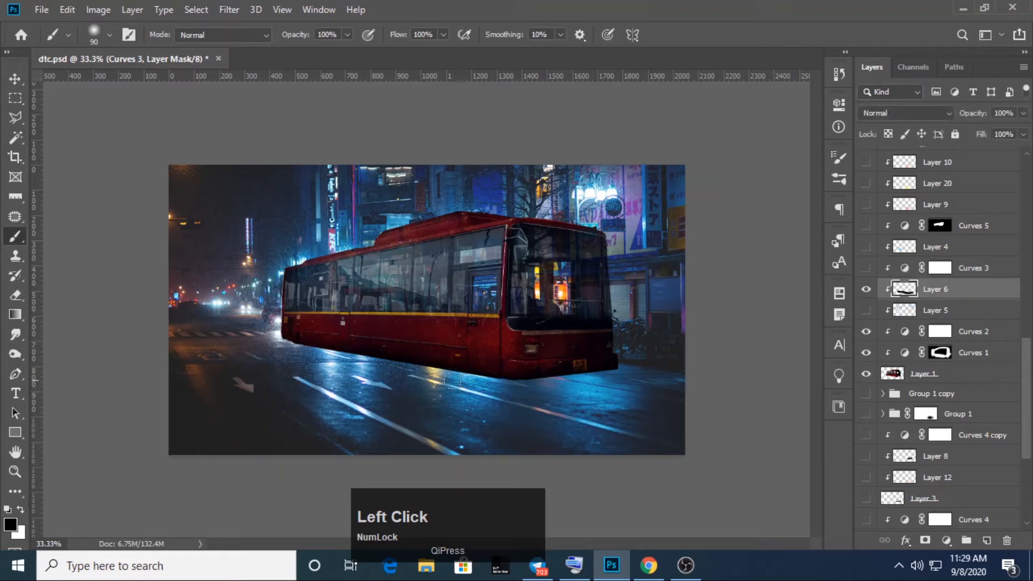
{"action": "key", "text": "bracketright"}
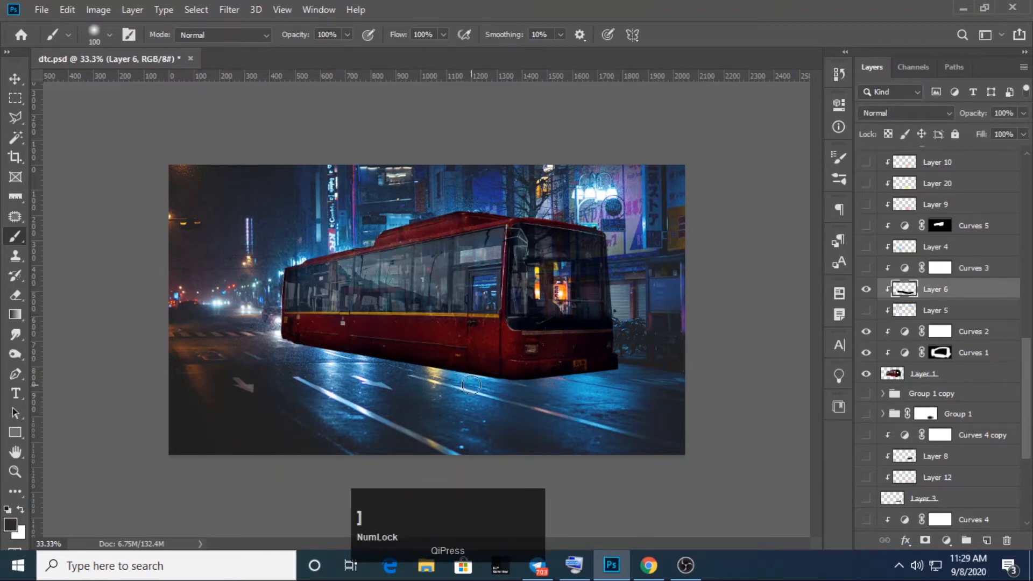
{"action": "key", "text": "bracketright"}
{"action": "key", "text": "bracketright"}
{"action": "mouse_move", "coordinate": [487, 398]}
{"action": "left_mouse_down"}
{"action": "mouse_move", "coordinate": [519, 388]}
{"action": "mouse_move", "coordinate": [474, 398]}
{"action": "mouse_move", "coordinate": [440, 389]}
{"action": "mouse_move", "coordinate": [463, 376]}
{"action": "mouse_move", "coordinate": [355, 371]}
{"action": "left_mouse_up"}
{"action": "mouse_move", "coordinate": [397, 373]}
{"action": "left_mouse_down"}
{"action": "mouse_move", "coordinate": [235, 365]}
{"action": "mouse_move", "coordinate": [275, 358]}
{"action": "mouse_move", "coordinate": [415, 378]}
{"action": "mouse_move", "coordinate": [268, 352]}
{"action": "mouse_move", "coordinate": [250, 352]}
{"action": "mouse_move", "coordinate": [476, 386]}
{"action": "mouse_move", "coordinate": [417, 387]}
{"action": "mouse_move", "coordinate": [493, 387]}
{"action": "mouse_move", "coordinate": [403, 374]}
{"action": "mouse_move", "coordinate": [580, 389]}
{"action": "mouse_move", "coordinate": [499, 400]}
{"action": "mouse_move", "coordinate": [634, 381]}
{"action": "mouse_move", "coordinate": [485, 406]}
{"action": "mouse_move", "coordinate": [593, 383]}
{"action": "left_mouse_up"}
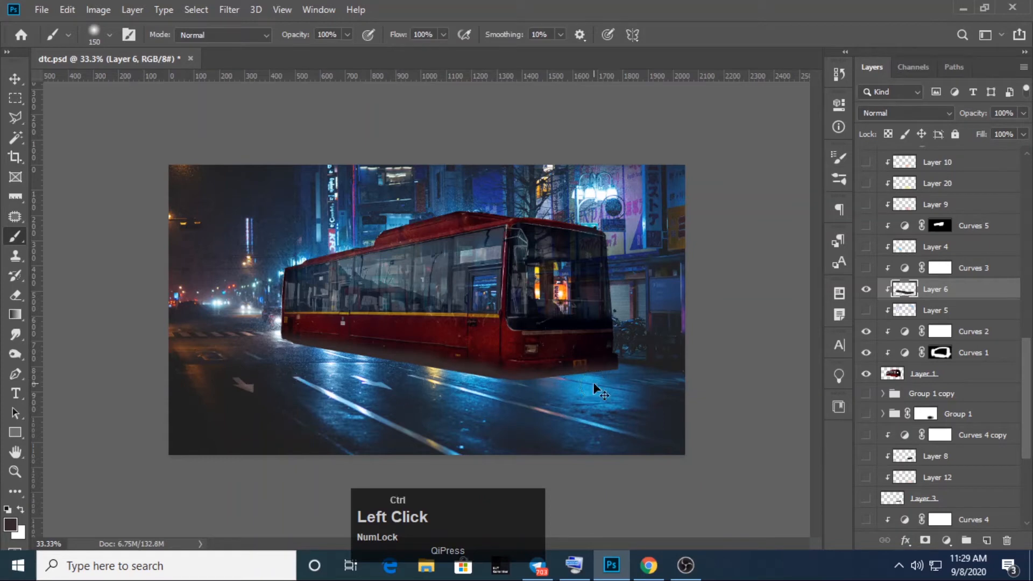
{"action": "key", "text": "ctrl+z"}
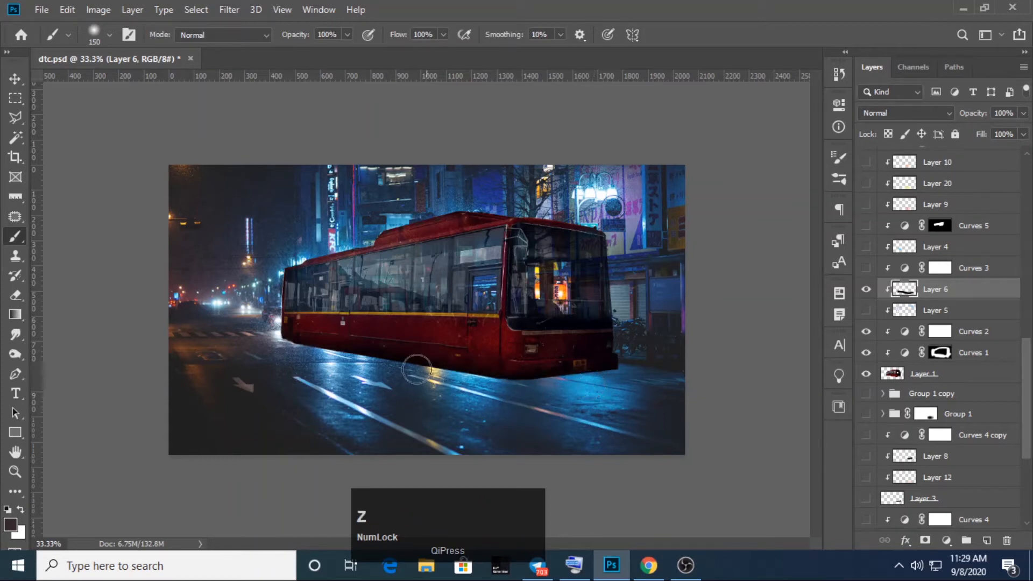
Step: Make Layer 5 visible and compare the bus with and without it, leaving the layer on
{"action": "left_click_drag", "start_coordinate": [1030, 392], "coordinate": [1030, 388]}
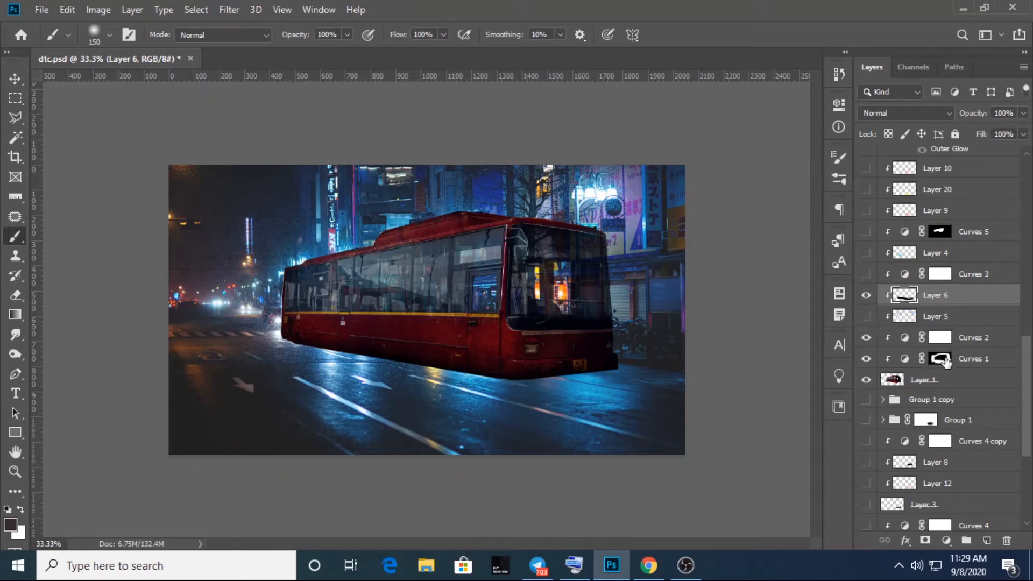
{"action": "left_click", "coordinate": [866, 317]}
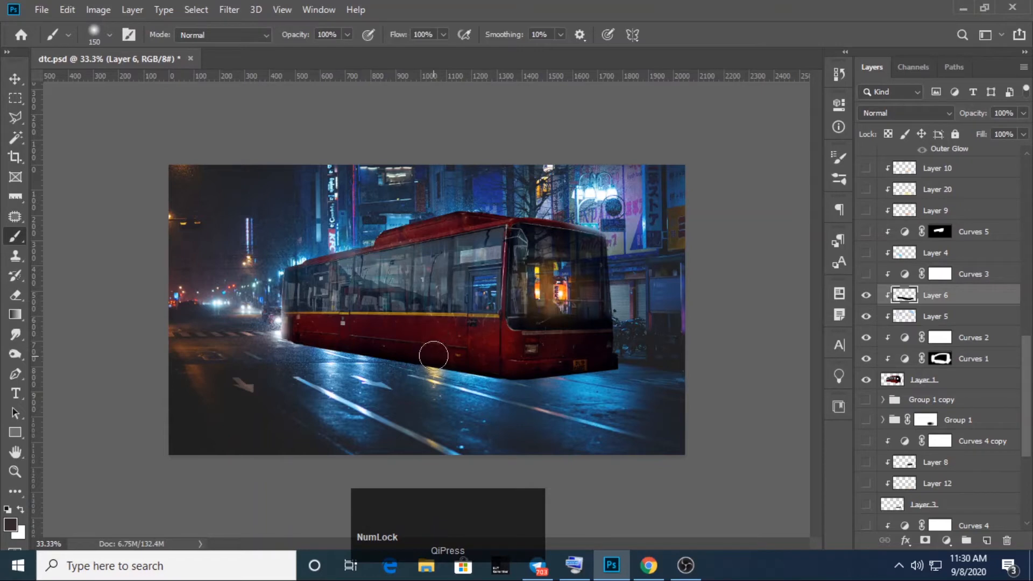
{"action": "left_click", "coordinate": [867, 317]}
{"action": "left_click", "coordinate": [867, 317]}
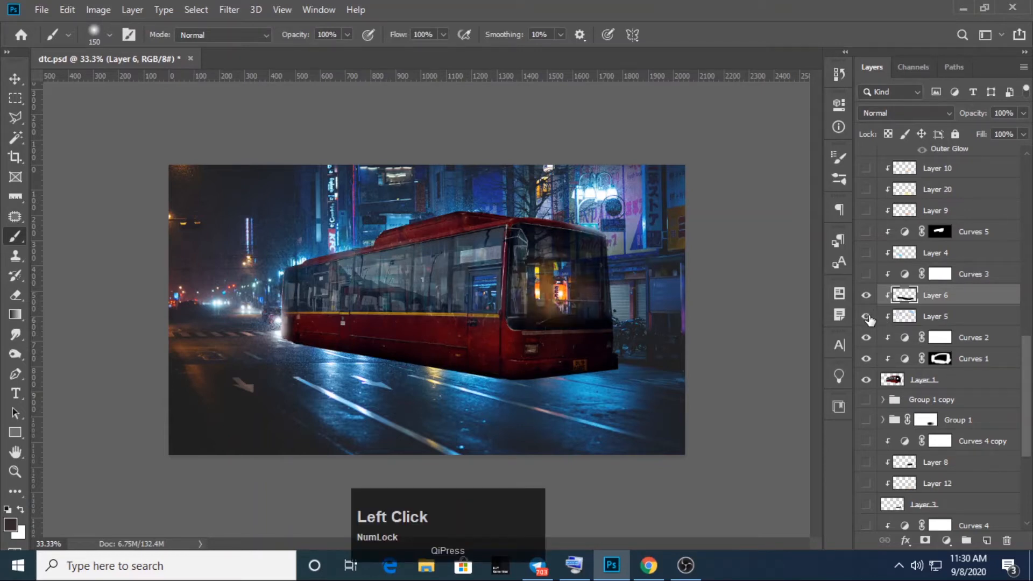
{"action": "left_click", "coordinate": [867, 318]}
{"action": "left_click", "coordinate": [867, 318]}
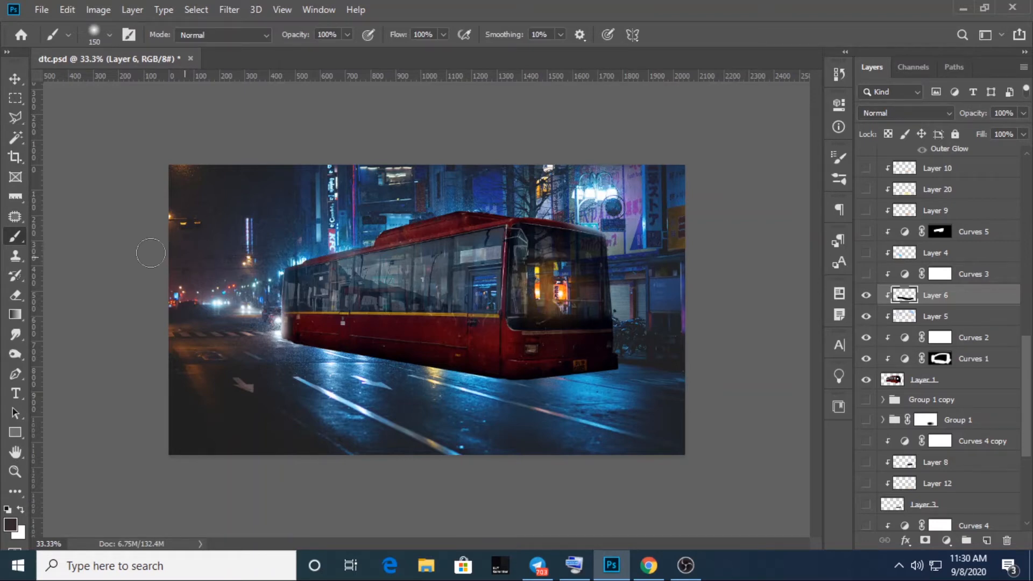
Step: Try brushing light blue sampled from the street light along the bus's upper front on Layer 5, undo it and recheck the layer
{"action": "left_click", "coordinate": [907, 317]}
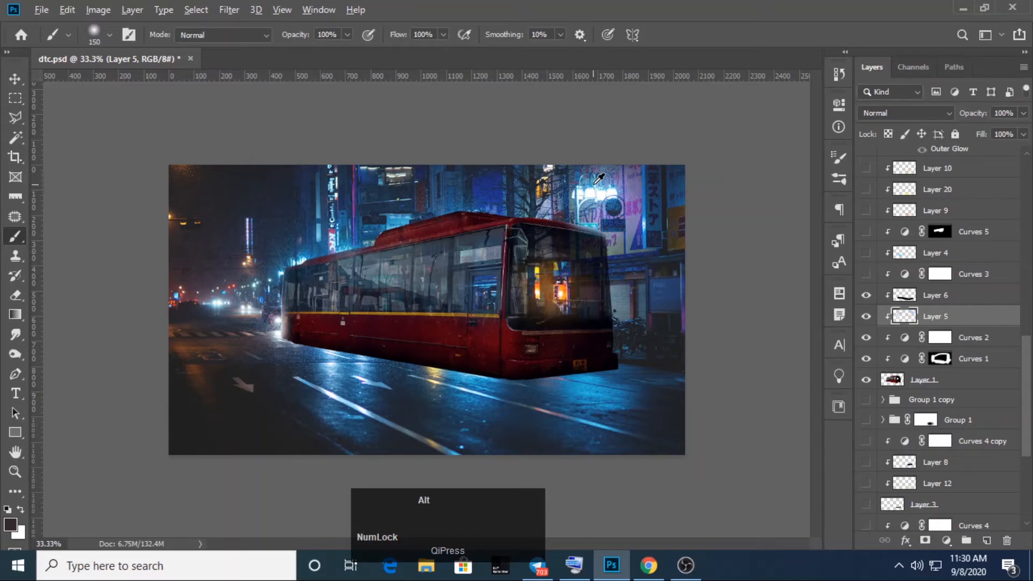
{"action": "left_click", "coordinate": [593, 184], "text": "alt"}
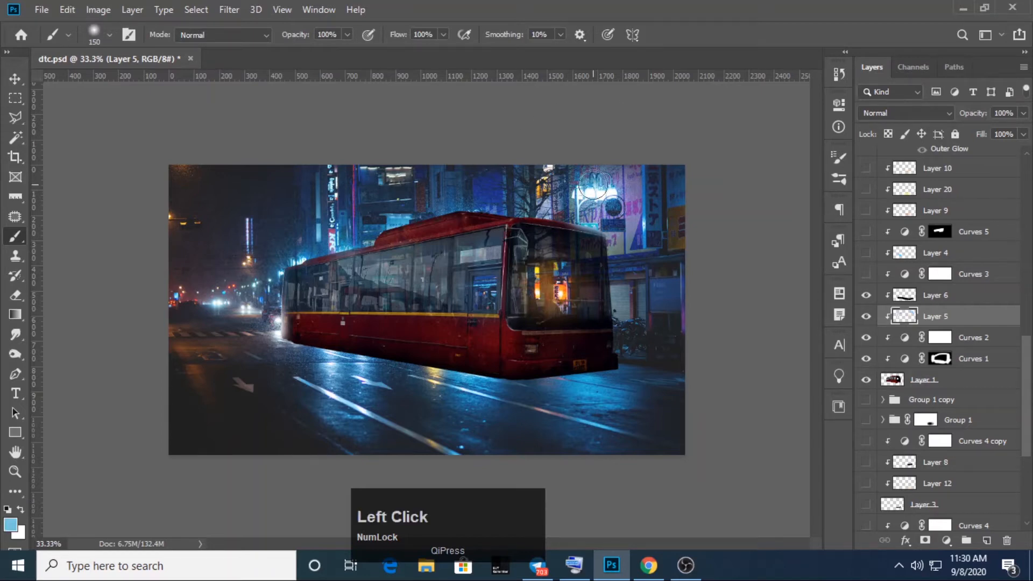
{"action": "mouse_move", "coordinate": [579, 207]}
{"action": "left_mouse_down"}
{"action": "mouse_move", "coordinate": [559, 218]}
{"action": "mouse_move", "coordinate": [557, 200]}
{"action": "mouse_move", "coordinate": [616, 213]}
{"action": "mouse_move", "coordinate": [611, 222]}
{"action": "mouse_move", "coordinate": [605, 211]}
{"action": "mouse_move", "coordinate": [525, 192]}
{"action": "left_mouse_up"}
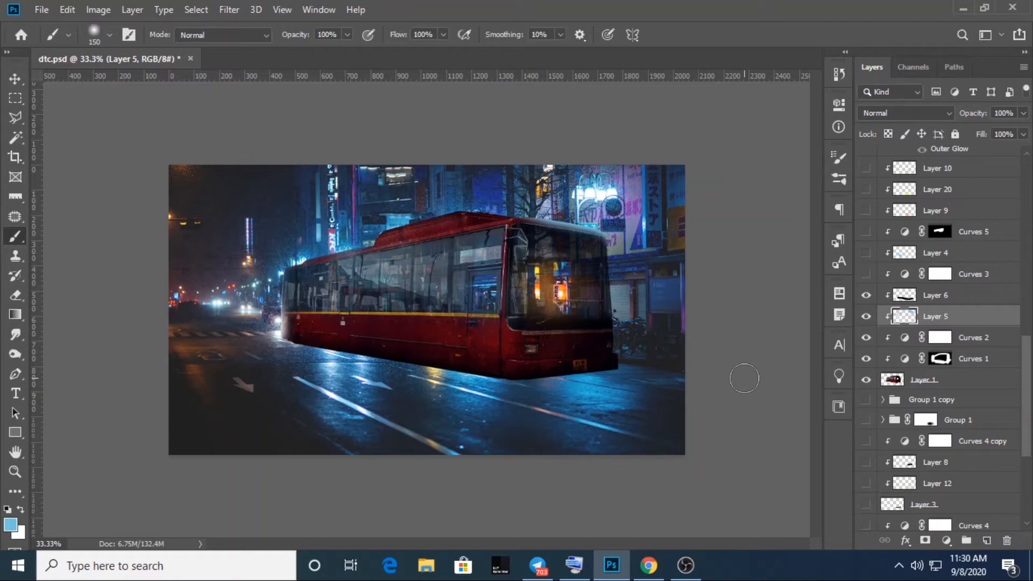
{"action": "left_click", "coordinate": [744, 378], "text": "ctrl"}
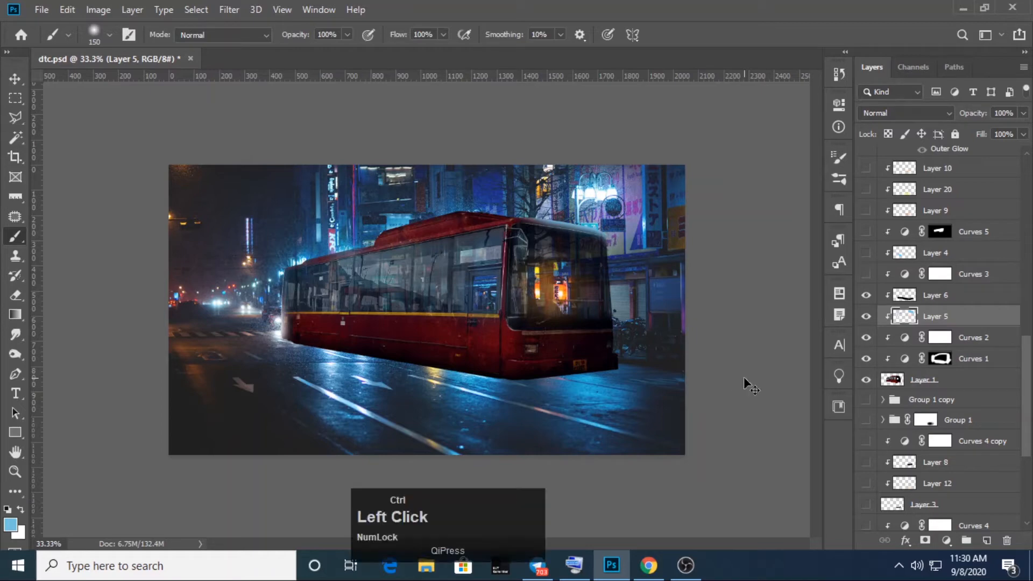
{"action": "key", "text": "ctrl+z"}
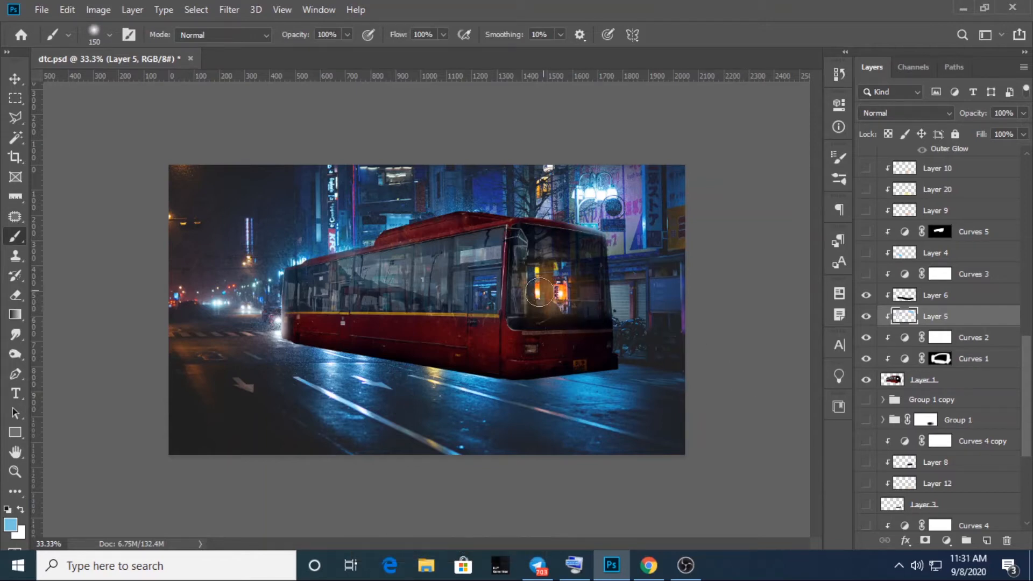
{"action": "left_click", "coordinate": [865, 319]}
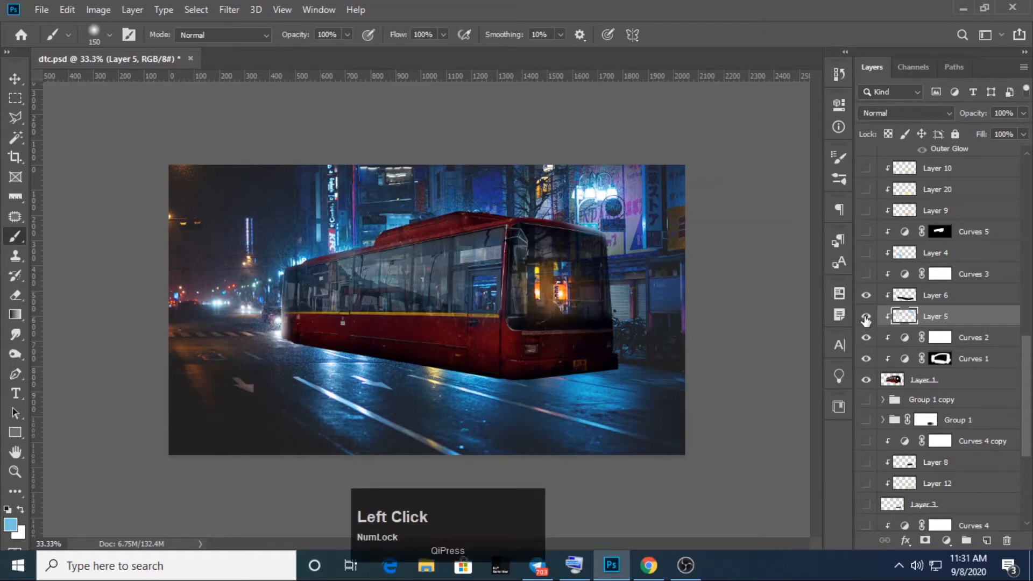
{"action": "left_click", "coordinate": [865, 317]}
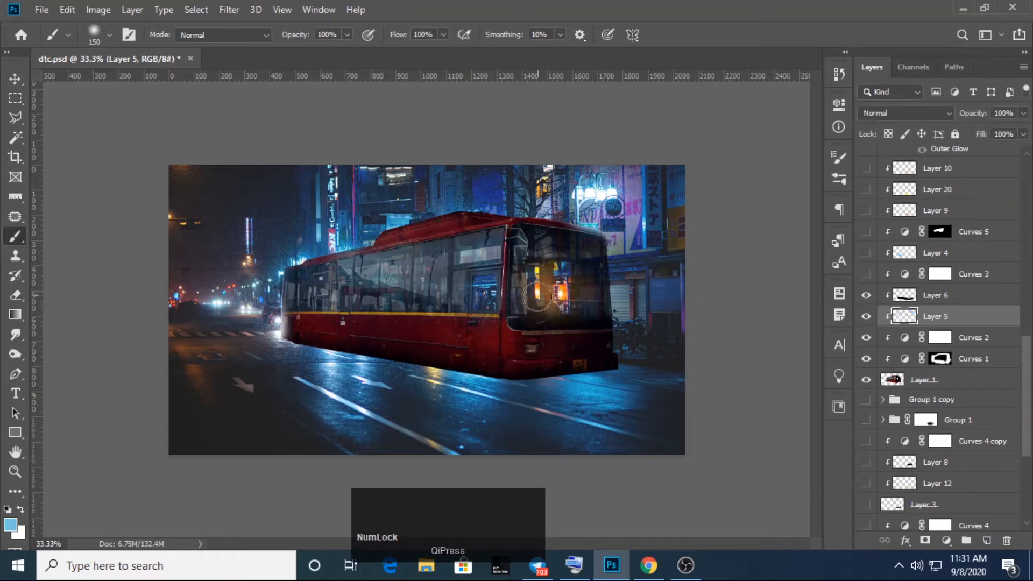
Step: Try adding a glow on the windshield with a 400 px Brush in orange sampled from the lit reflection, and undo it
{"action": "key", "text": "bracketright"}
{"action": "key", "text": "bracketright"}
{"action": "key", "text": "bracketright"}
{"action": "key", "text": "bracketright"}
{"action": "key", "text": "bracketright"}
{"action": "left_click", "coordinate": [558, 291], "text": "alt"}
{"action": "left_click", "coordinate": [557, 291]}
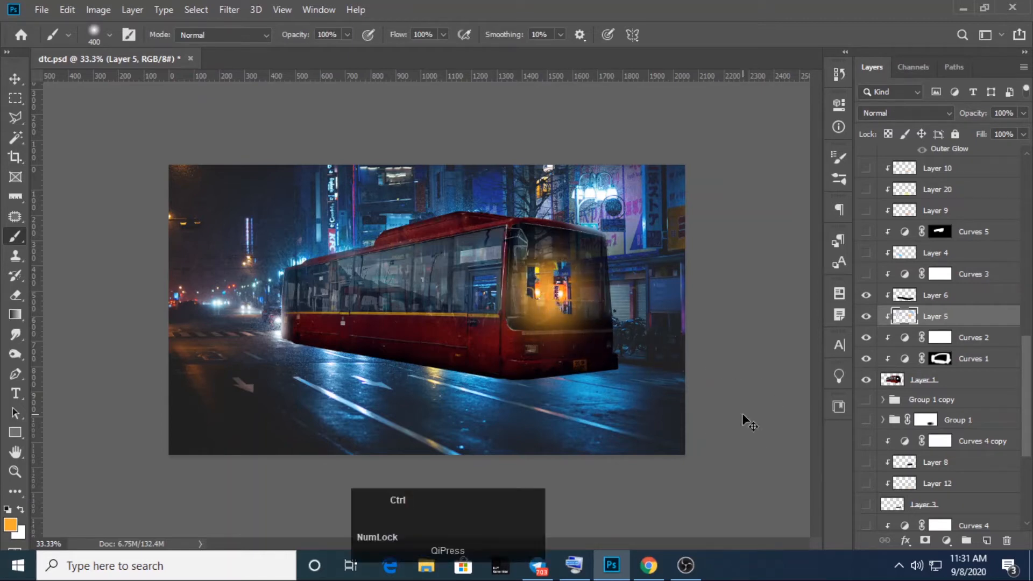
{"action": "key", "text": "ctrl+z"}
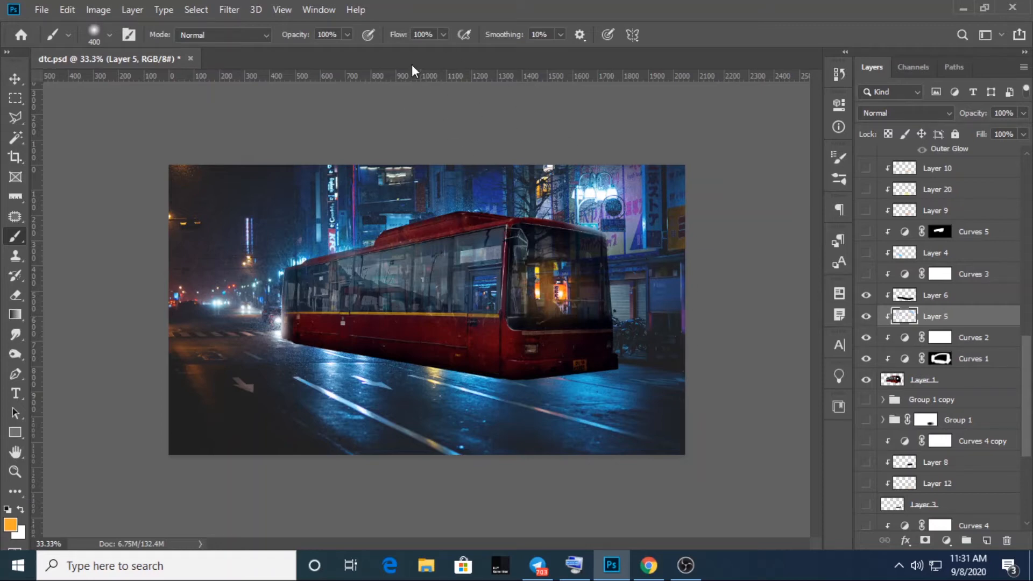
Step: Set the Brush opacity to 12%, try a fainter orange glow on the windshield, and undo it
{"action": "left_click", "coordinate": [347, 34]}
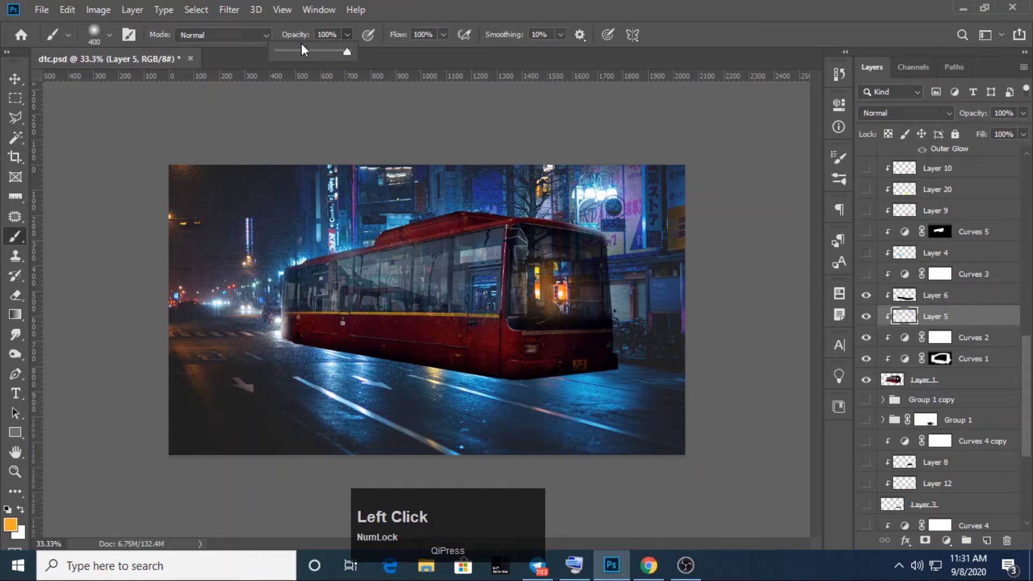
{"action": "left_click", "coordinate": [286, 52]}
{"action": "left_click", "coordinate": [696, 38]}
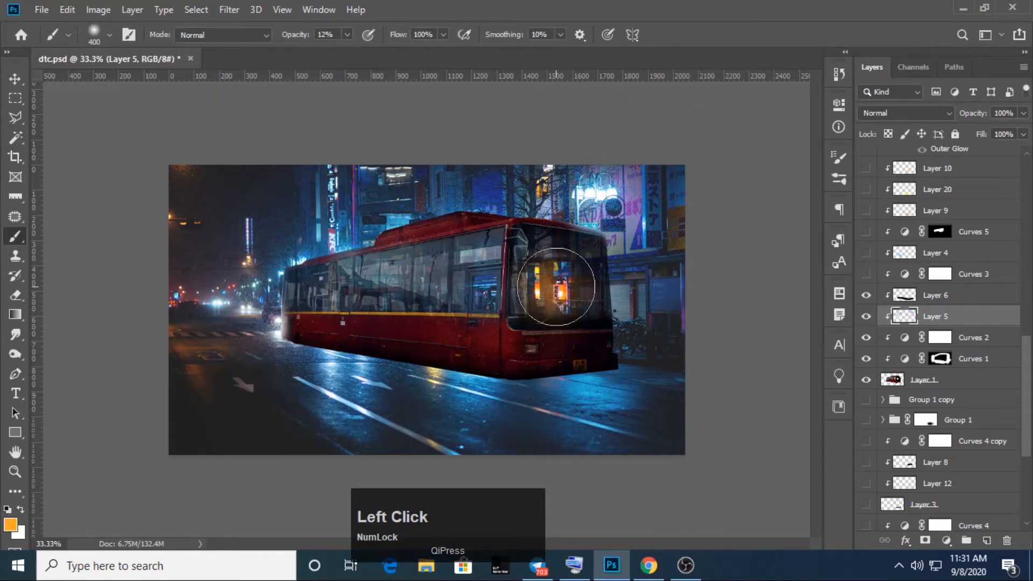
{"action": "left_click", "coordinate": [551, 289]}
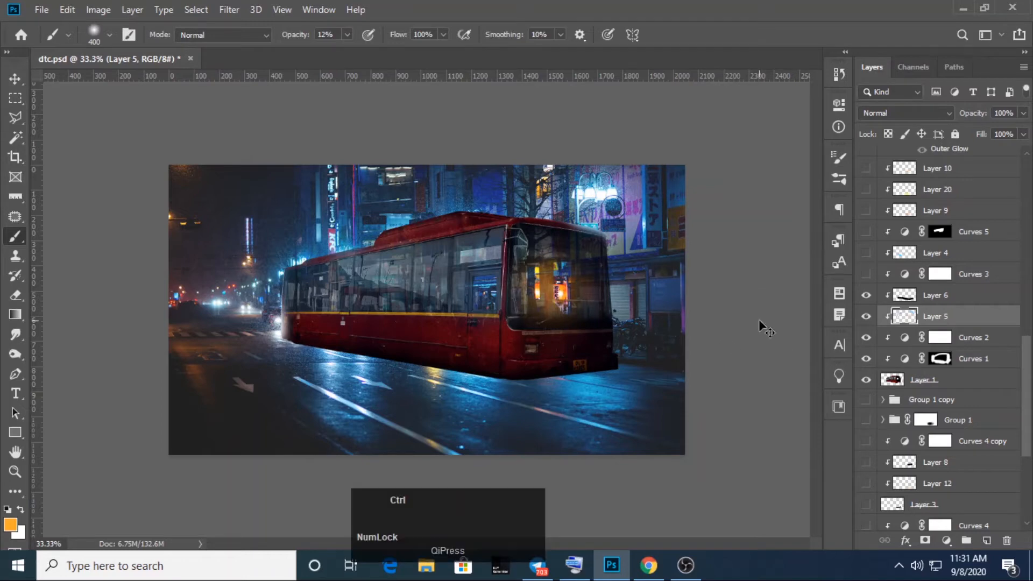
{"action": "key", "text": "ctrl+z"}
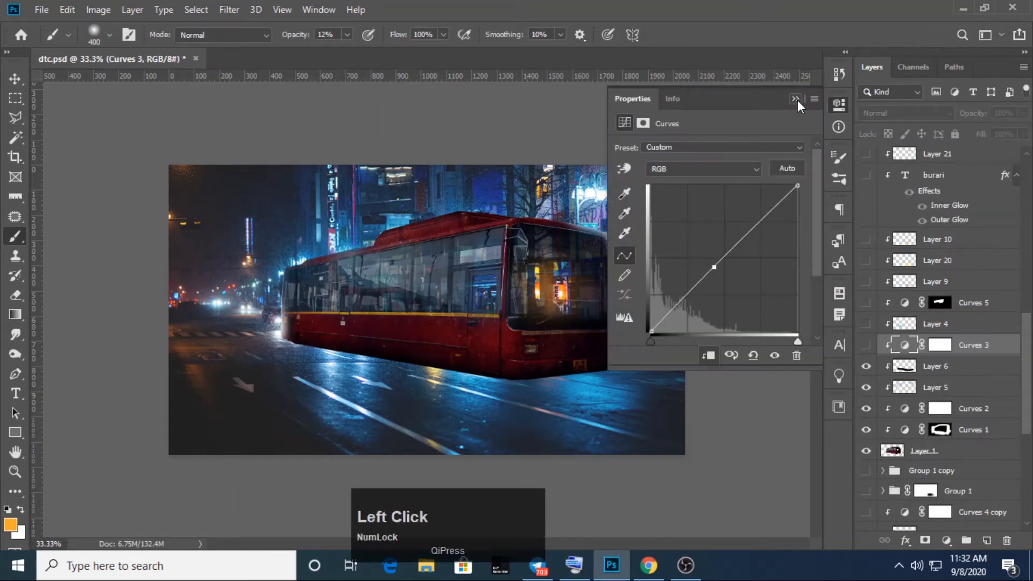
Step: Close the Curves 3 settings and make the Curves 3 adjustment visible on the bus
{"action": "left_click", "coordinate": [795, 99]}
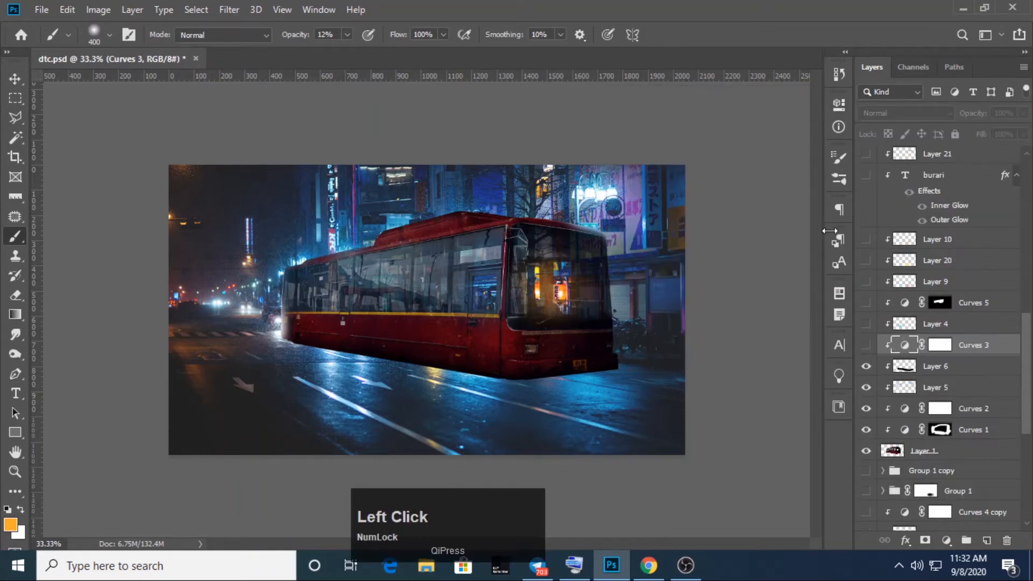
{"action": "left_click", "coordinate": [866, 344]}
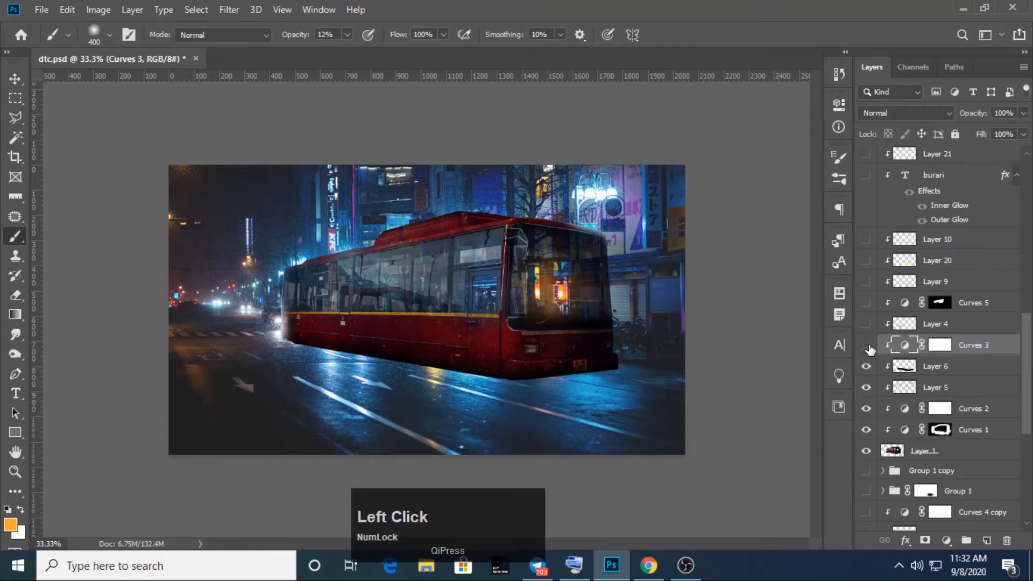
{"action": "left_click", "coordinate": [867, 347]}
Step: Select Layer 4, preview its effect on the bus, and hide the layer again
{"action": "left_click_drag", "start_coordinate": [1029, 375], "coordinate": [1028, 360]}
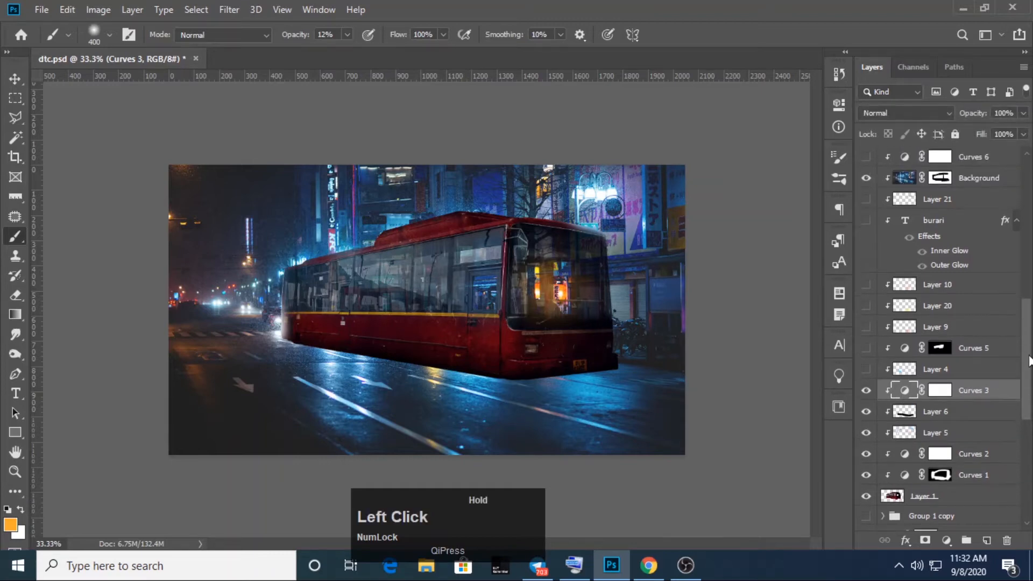
{"action": "left_click", "coordinate": [941, 373]}
{"action": "left_click", "coordinate": [866, 370]}
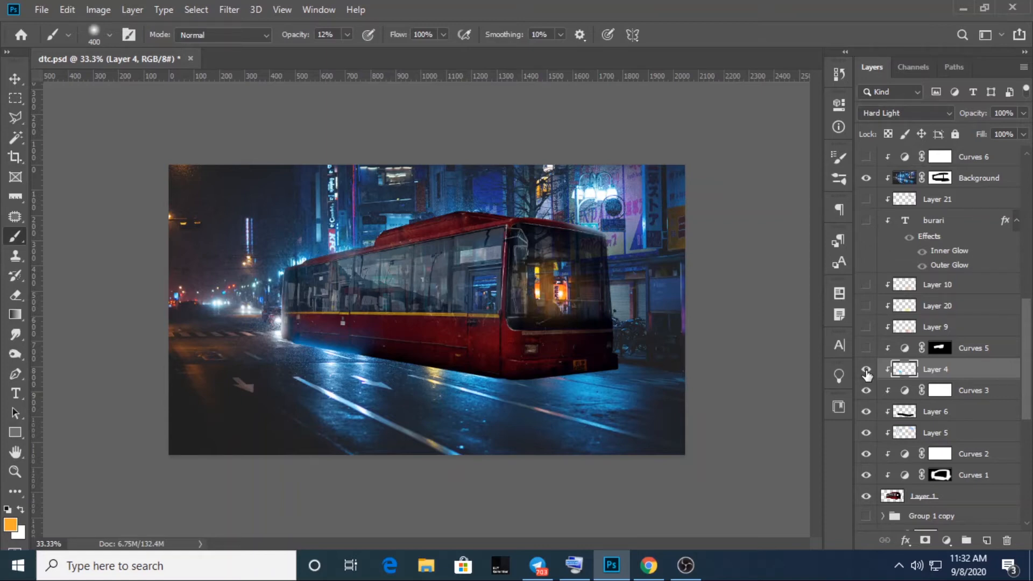
{"action": "left_click", "coordinate": [866, 370]}
Step: Make Curves 5 visible and try reshaping its RGB curve, undoing the midtone change and closing the settings
{"action": "left_click", "coordinate": [866, 349]}
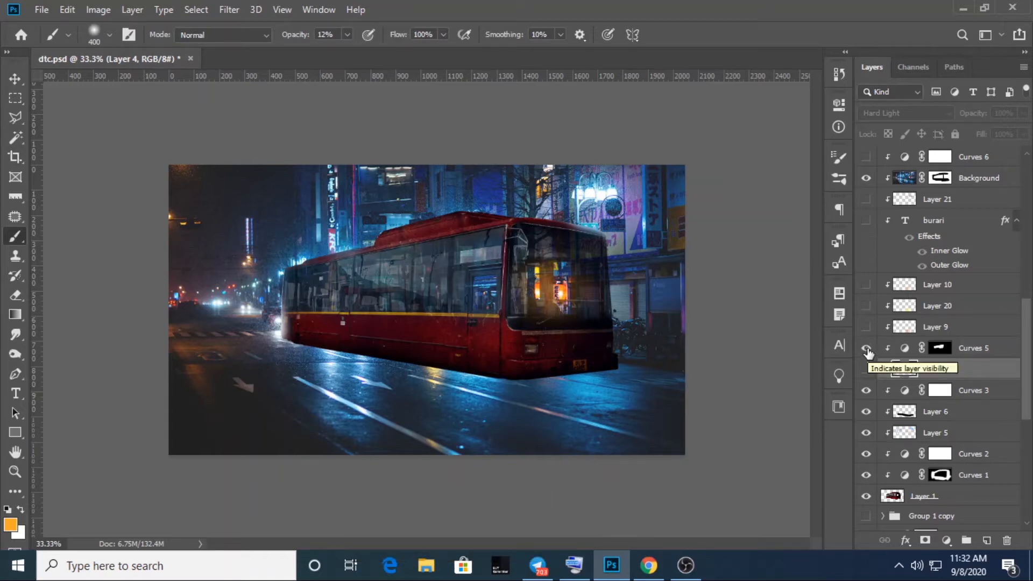
{"action": "left_click", "coordinate": [904, 347]}
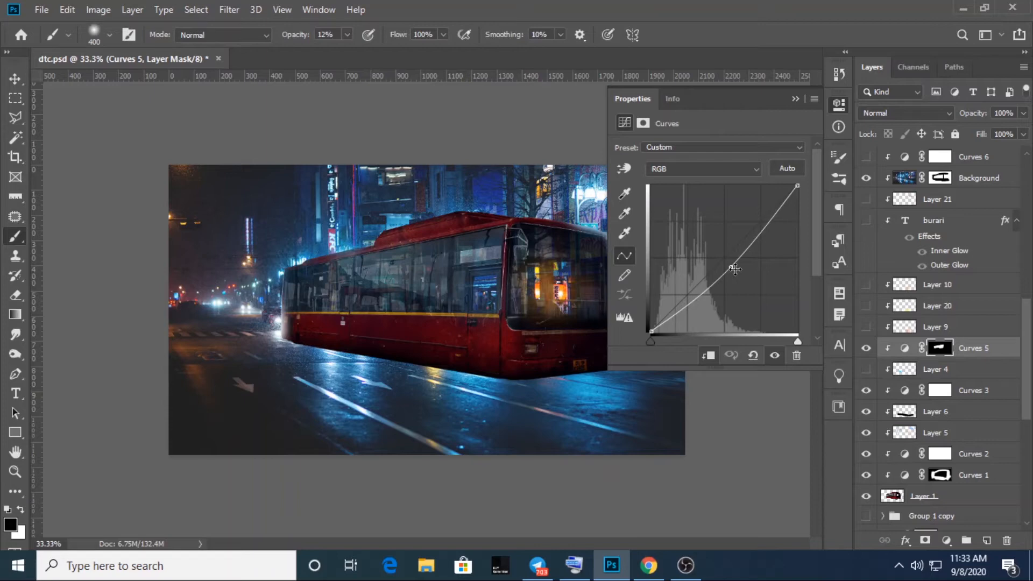
{"action": "left_click_drag", "start_coordinate": [735, 269], "coordinate": [712, 251]}
{"action": "key", "text": "ctrl+z"}
{"action": "mouse_move", "coordinate": [776, 217]}
{"action": "left_mouse_down"}
{"action": "mouse_move", "coordinate": [779, 231]}
{"action": "mouse_move", "coordinate": [773, 218]}
{"action": "left_mouse_up"}
{"action": "left_click", "coordinate": [795, 99]}
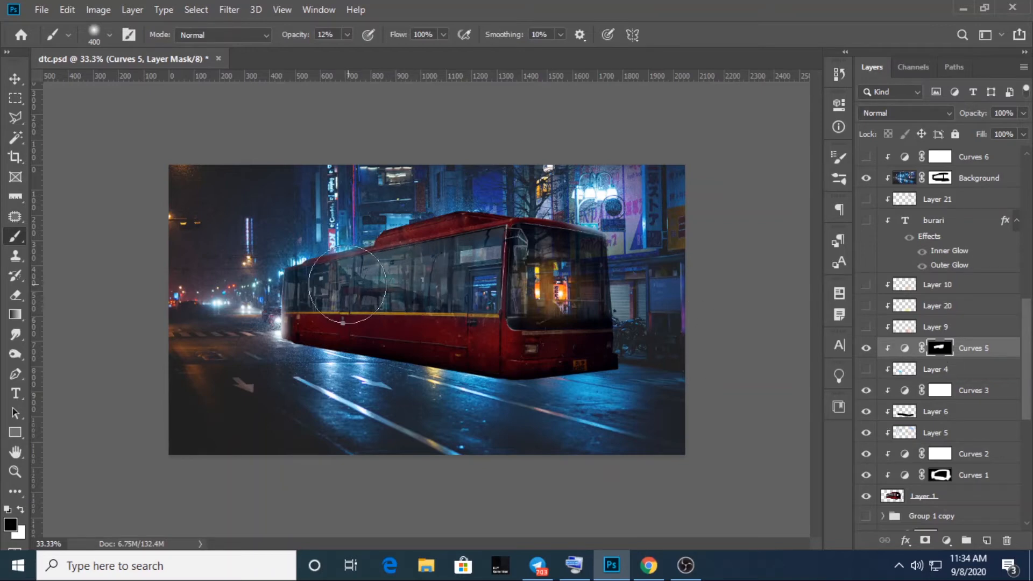
Step: Examine the bus's side windows and compare them with and without the Curves 5 adjustment
{"action": "mouse_move", "coordinate": [346, 284]}
{"action": "left_mouse_down"}
{"action": "mouse_move", "coordinate": [365, 270]}
{"action": "mouse_move", "coordinate": [351, 270]}
{"action": "mouse_move", "coordinate": [344, 287]}
{"action": "mouse_move", "coordinate": [427, 266]}
{"action": "mouse_move", "coordinate": [476, 270]}
{"action": "left_mouse_up"}
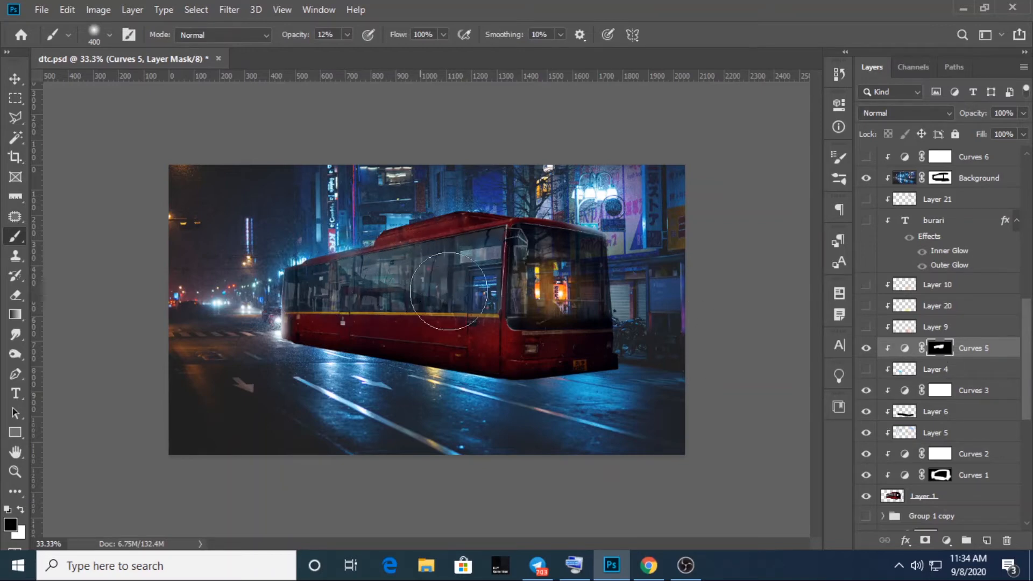
{"action": "left_click", "coordinate": [867, 348]}
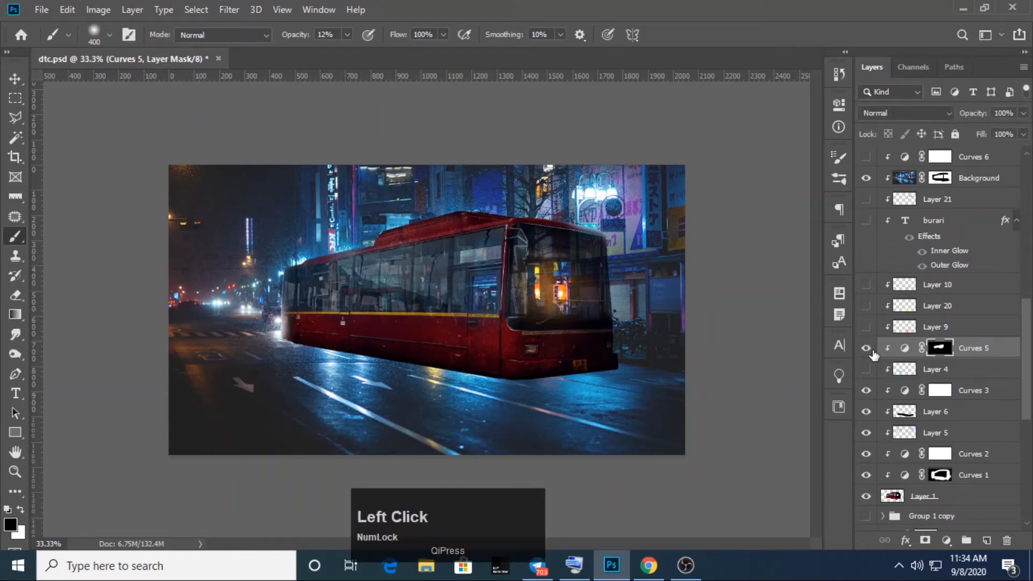
Step: Make Layer 33 visible and select it, and show Layer 32 below it after comparing its effect
{"action": "left_click_drag", "start_coordinate": [1027, 361], "coordinate": [1030, 330]}
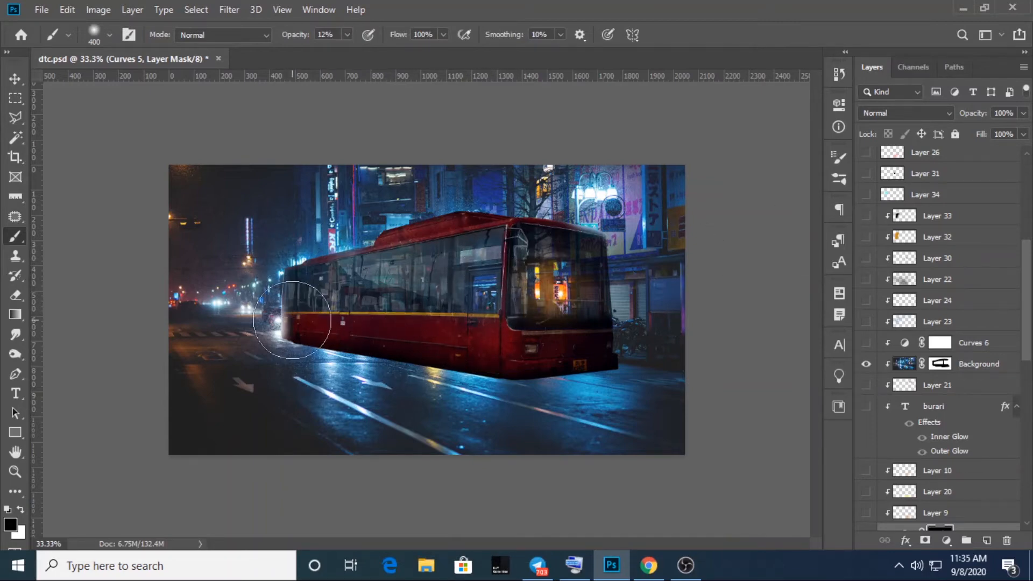
{"action": "left_click", "coordinate": [865, 218]}
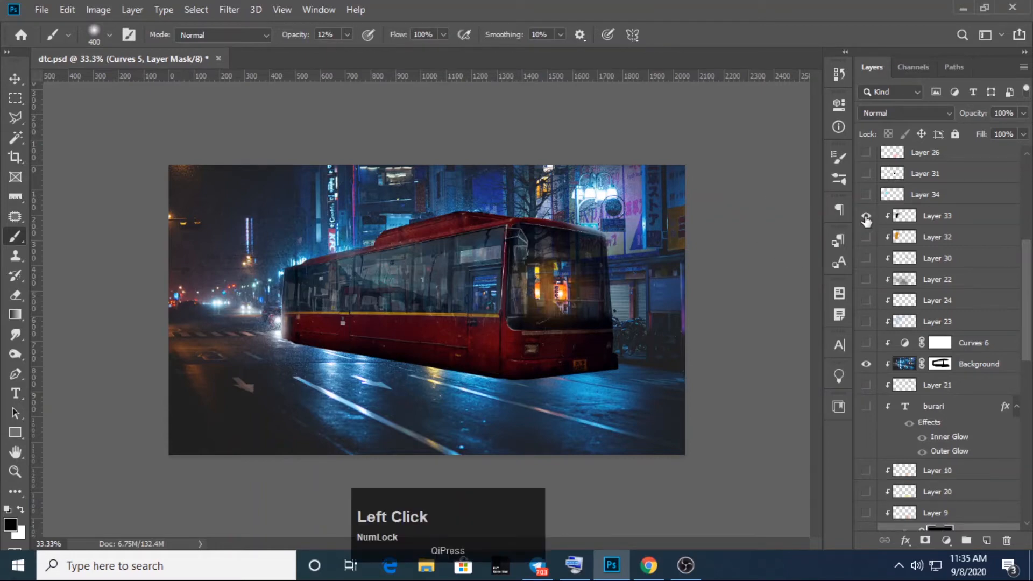
{"action": "left_click", "coordinate": [917, 218]}
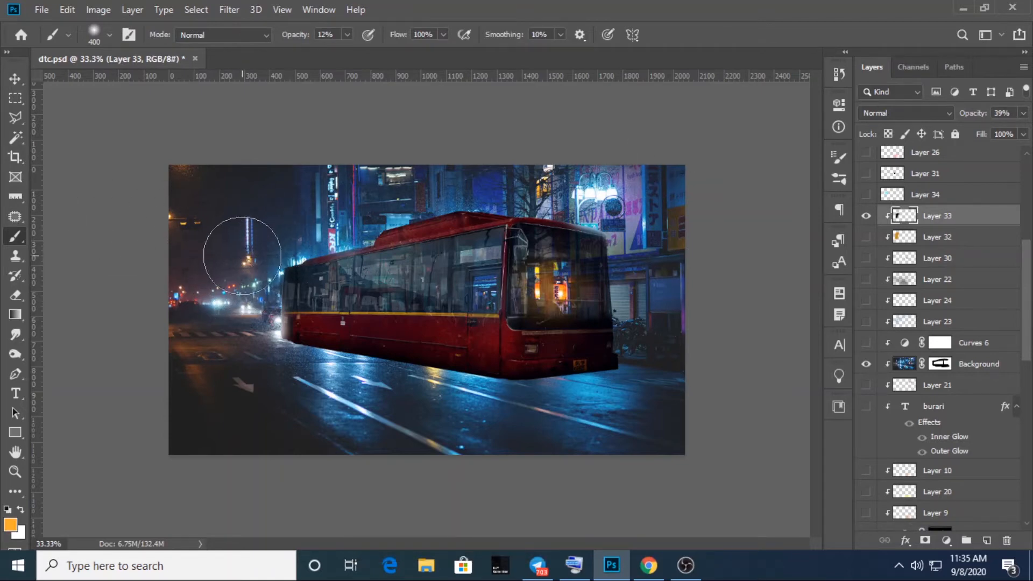
{"action": "left_click", "coordinate": [865, 239]}
{"action": "left_click", "coordinate": [866, 240]}
{"action": "left_click", "coordinate": [868, 239]}
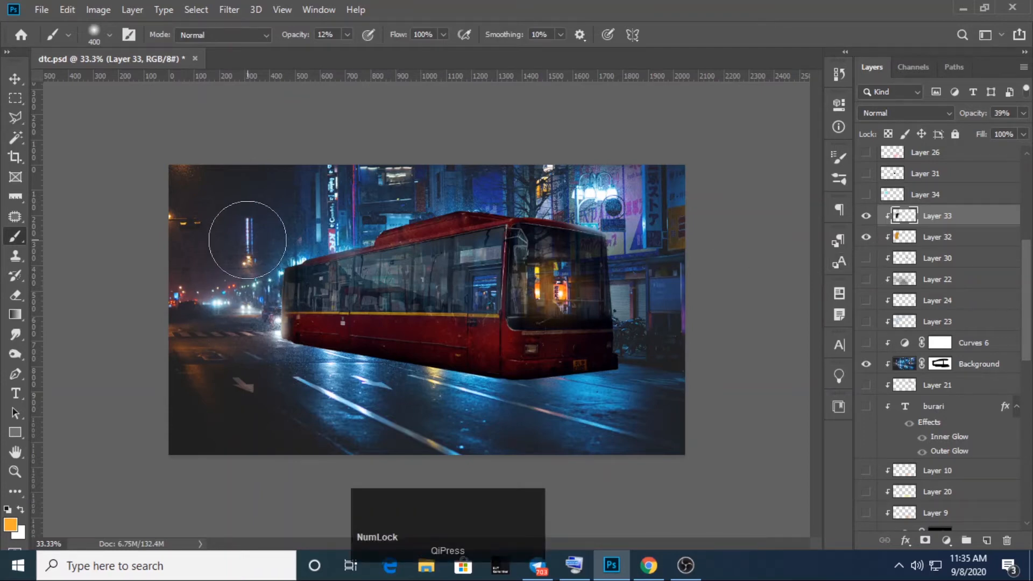
Step: Preview Layer 30's effect on the bus and hide the layer again
{"action": "left_click", "coordinate": [866, 259]}
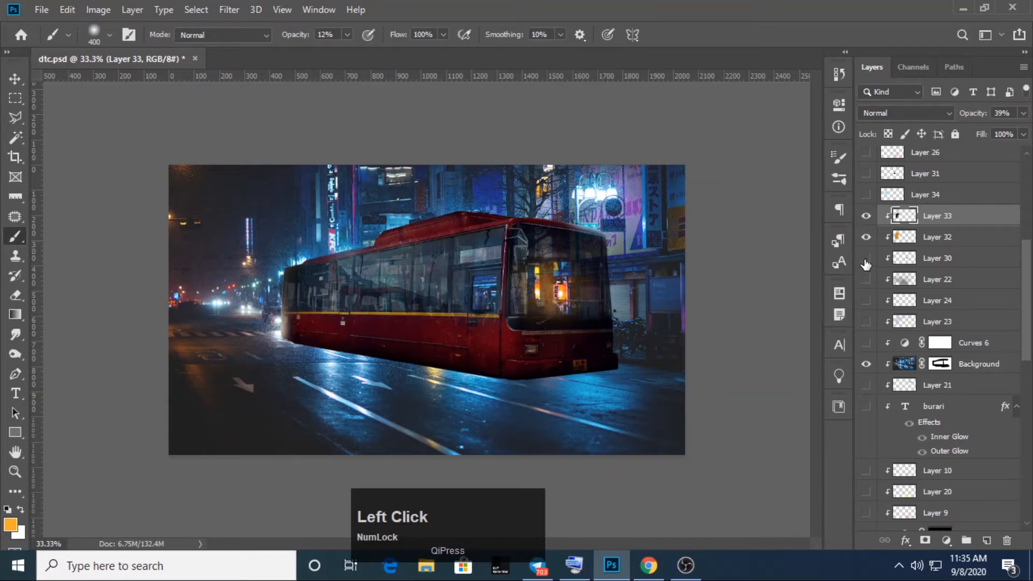
{"action": "scroll", "coordinate": [867, 253], "scroll_direction": "down", "scroll_amount": 1}
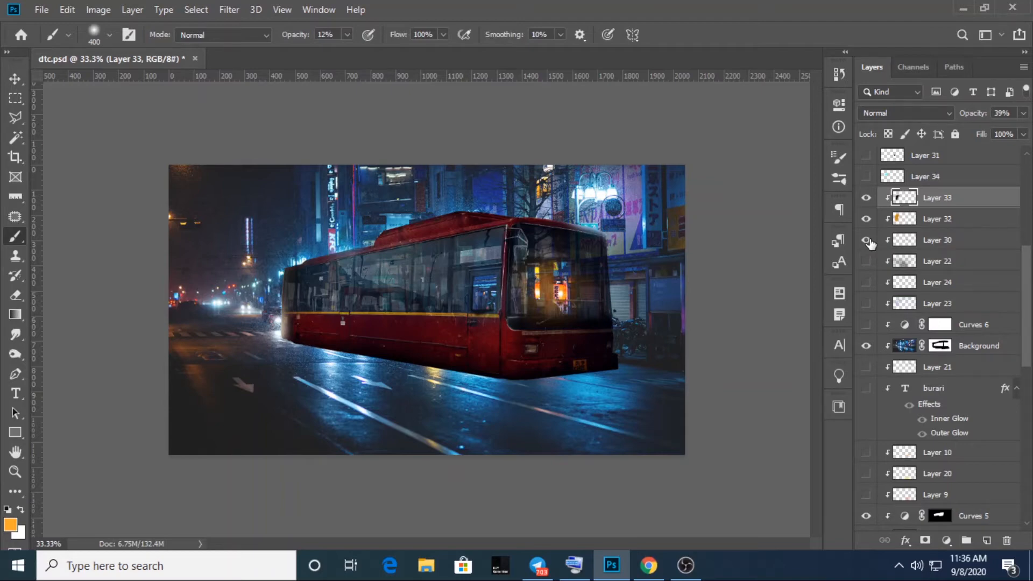
{"action": "left_click", "coordinate": [867, 241]}
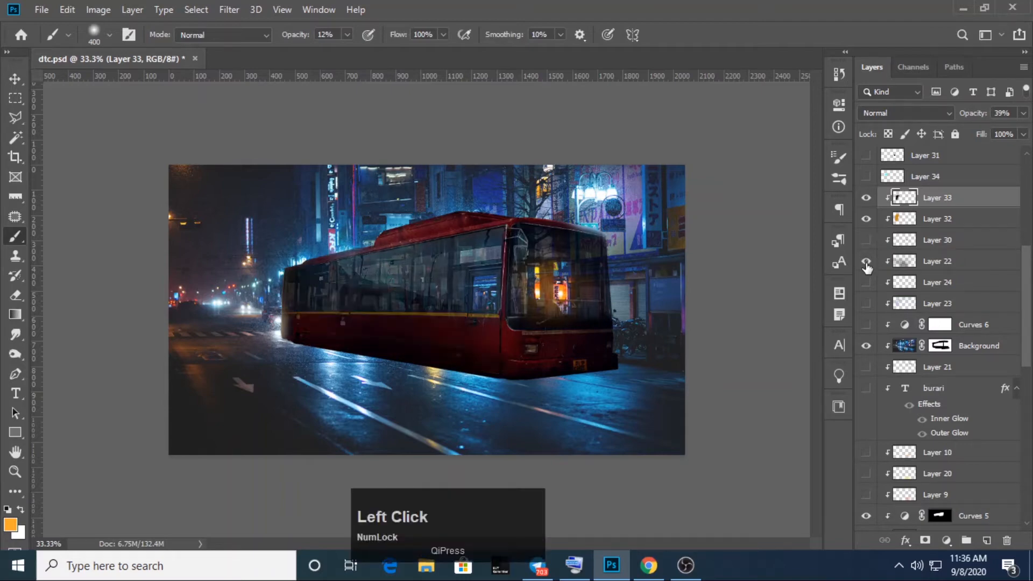
Step: Show Layer 22's shading on the bus, comparing the bus with and without it
{"action": "left_click", "coordinate": [867, 267]}
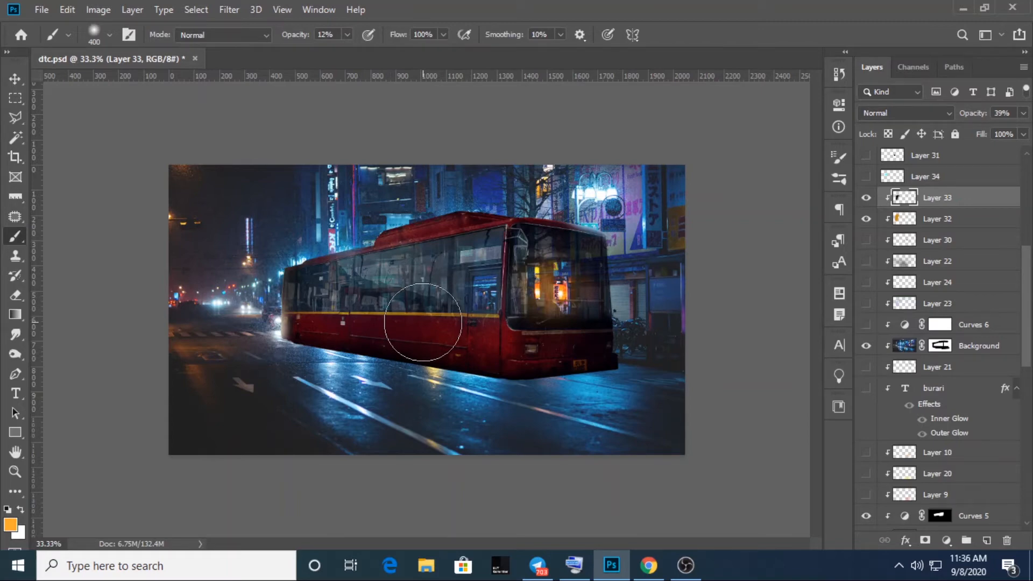
{"action": "left_click", "coordinate": [866, 261]}
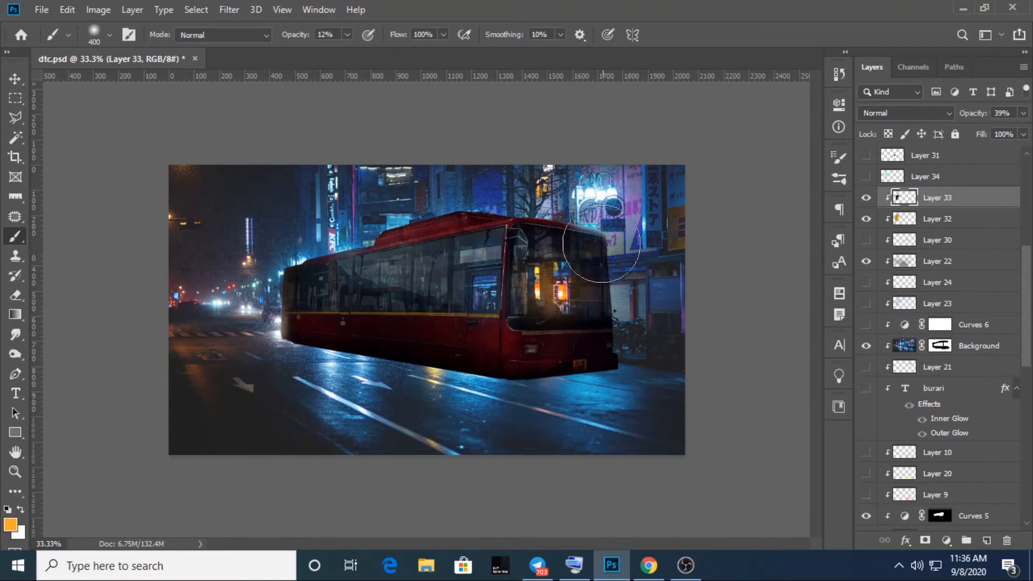
{"action": "left_click", "coordinate": [868, 261]}
Step: Make Layer 24's headlight glow visible and reduce the brush size to 125
{"action": "left_click", "coordinate": [866, 282]}
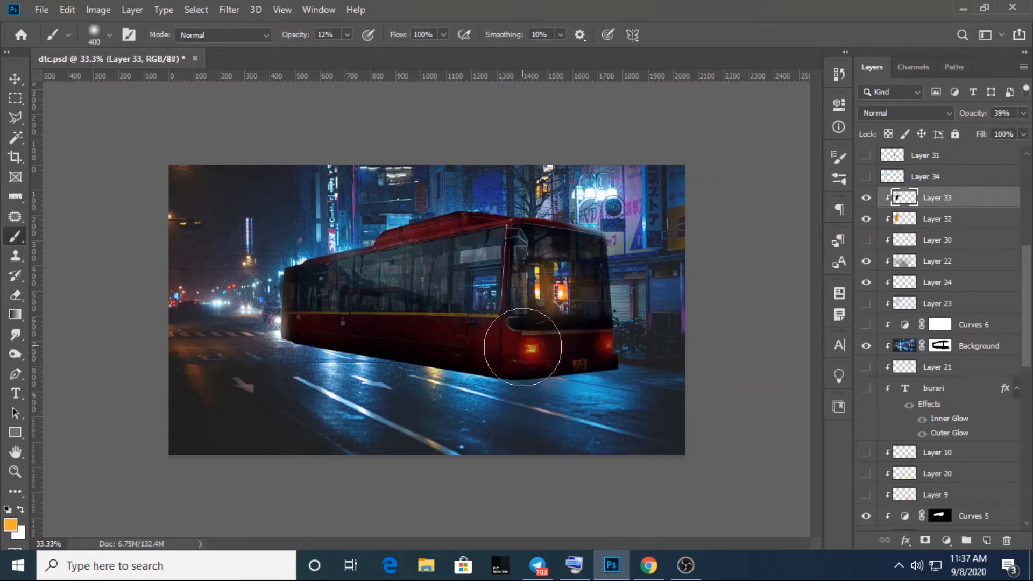
{"action": "key", "text": "bracketleft"}
{"action": "key", "text": "bracketleft"}
{"action": "key", "text": "bracketleft"}
{"action": "key", "text": "bracketleft"}
{"action": "key", "text": "bracketleft"}
{"action": "key", "text": "bracketleft"}
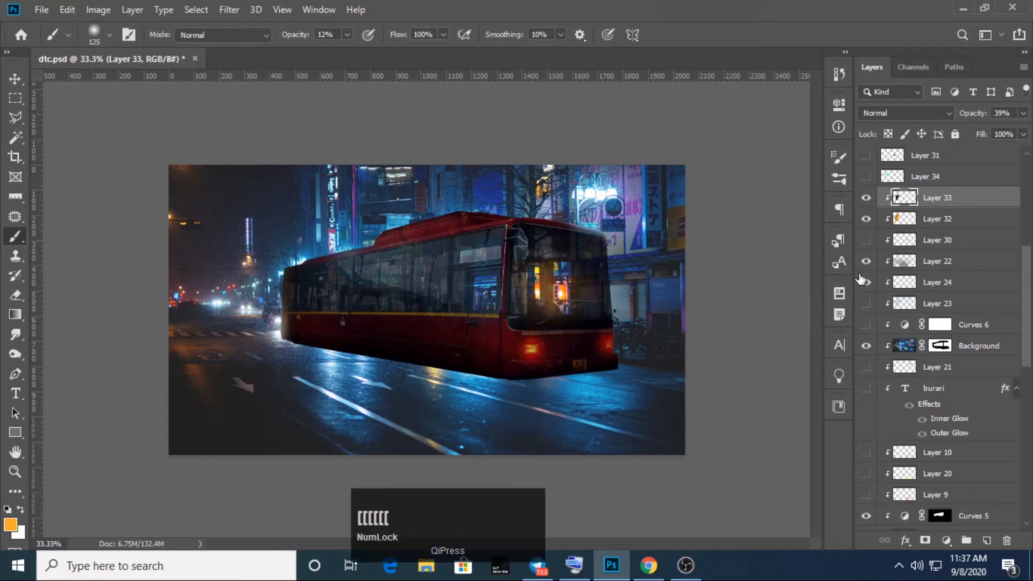
Step: Select Layer 24 and compare the headlights with and without its glow, enlarging the brush to 300
{"action": "key", "text": "bracketright"}
{"action": "key", "text": "bracketright"}
{"action": "left_click", "coordinate": [905, 284]}
{"action": "left_click", "coordinate": [866, 282]}
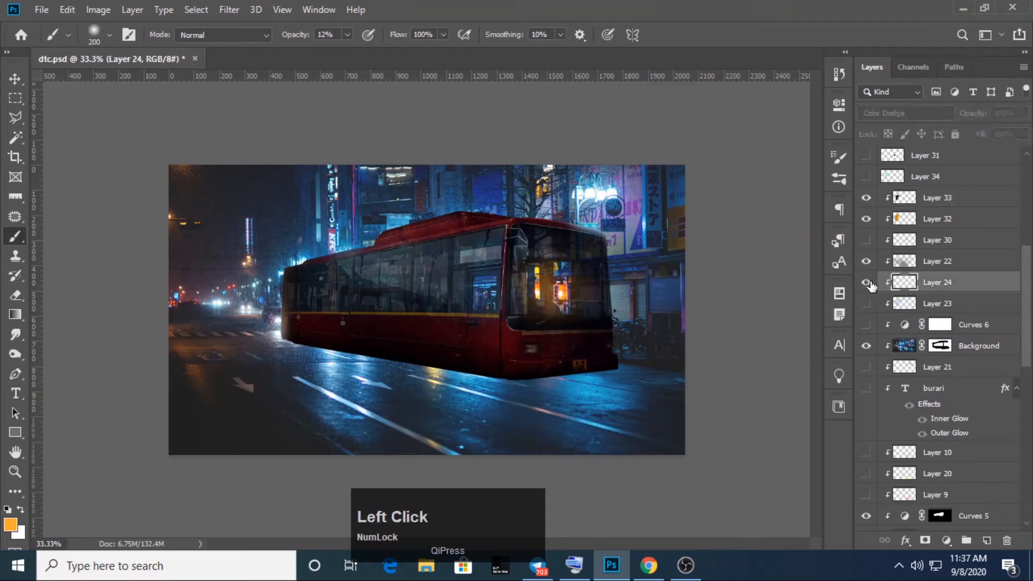
{"action": "key", "text": "bracketright"}
{"action": "key", "text": "bracketright"}
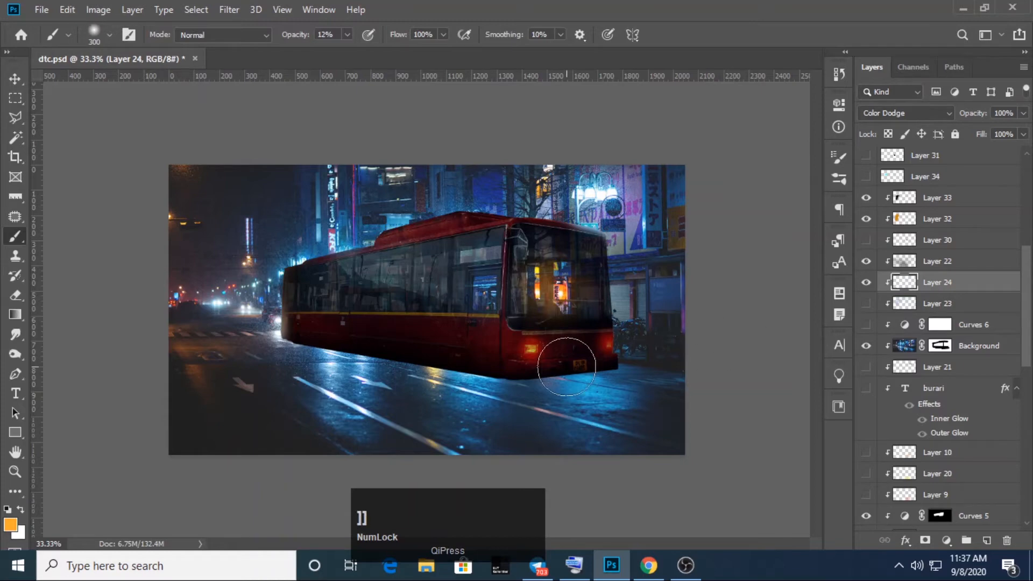
Step: Reduce the brush to 125, sample orange from the headlight and lantern, and set the foreground colour to deep orange e65100
{"action": "key", "text": "bracketleft"}
{"action": "key", "text": "bracketleft"}
{"action": "key", "text": "ctrl+plus"}
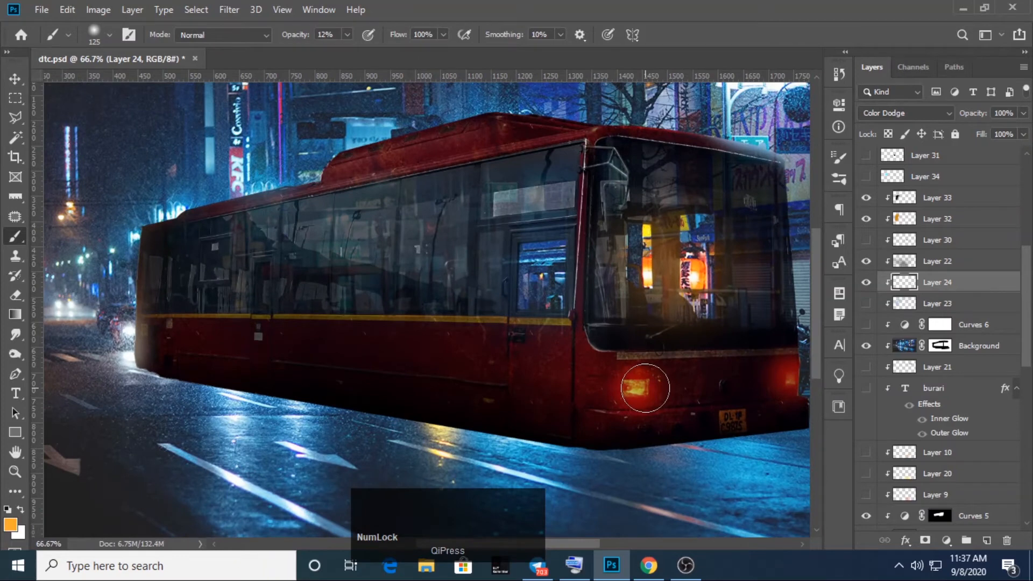
{"action": "left_click", "coordinate": [645, 387], "text": "alt"}
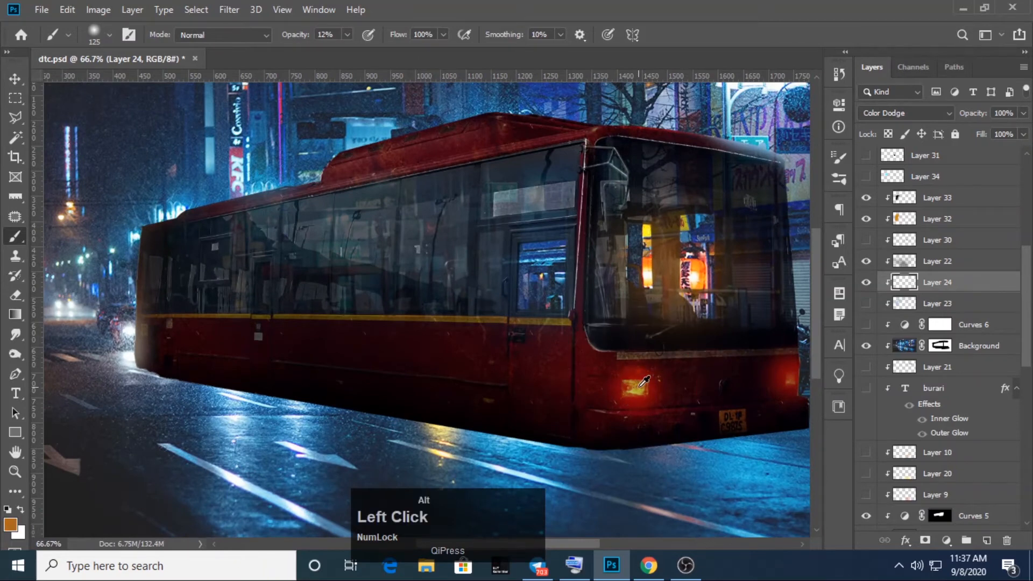
{"action": "left_click", "coordinate": [698, 262], "text": "alt"}
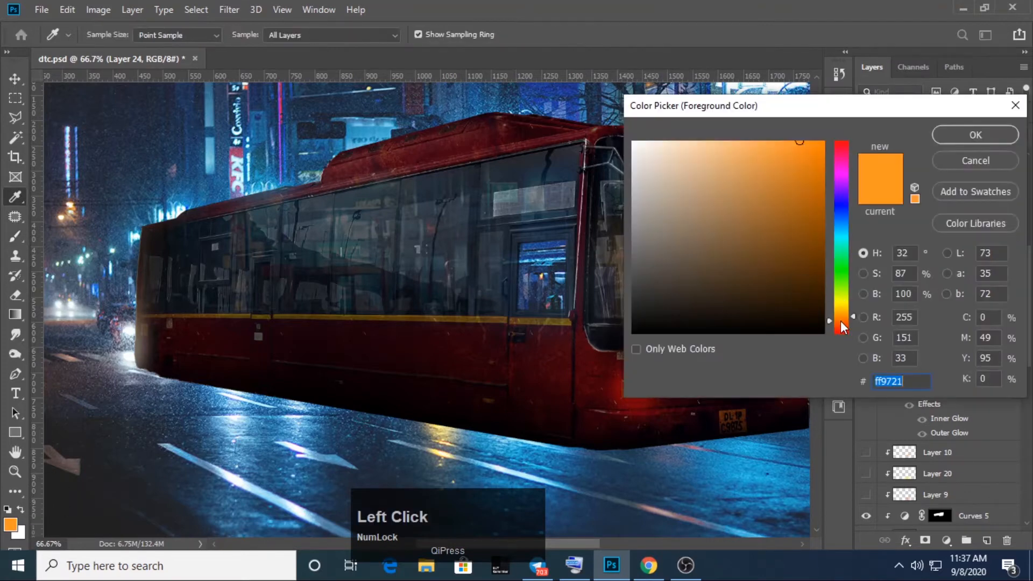
{"action": "left_click", "coordinate": [840, 321]}
{"action": "left_click", "coordinate": [840, 321]}
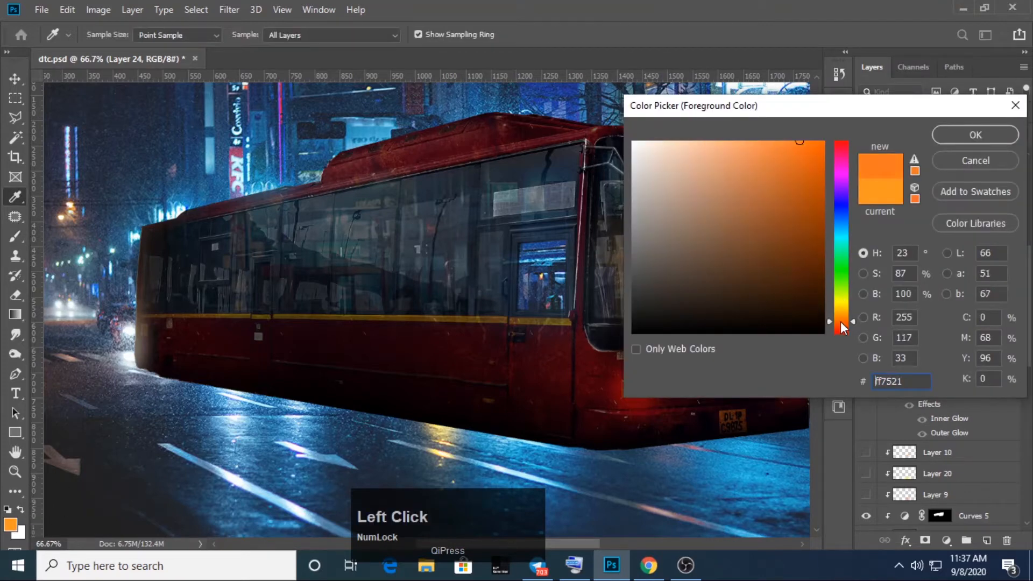
{"action": "left_click", "coordinate": [841, 322]}
{"action": "left_click_drag", "start_coordinate": [816, 165], "coordinate": [830, 160]}
{"action": "left_click", "coordinate": [971, 134]}
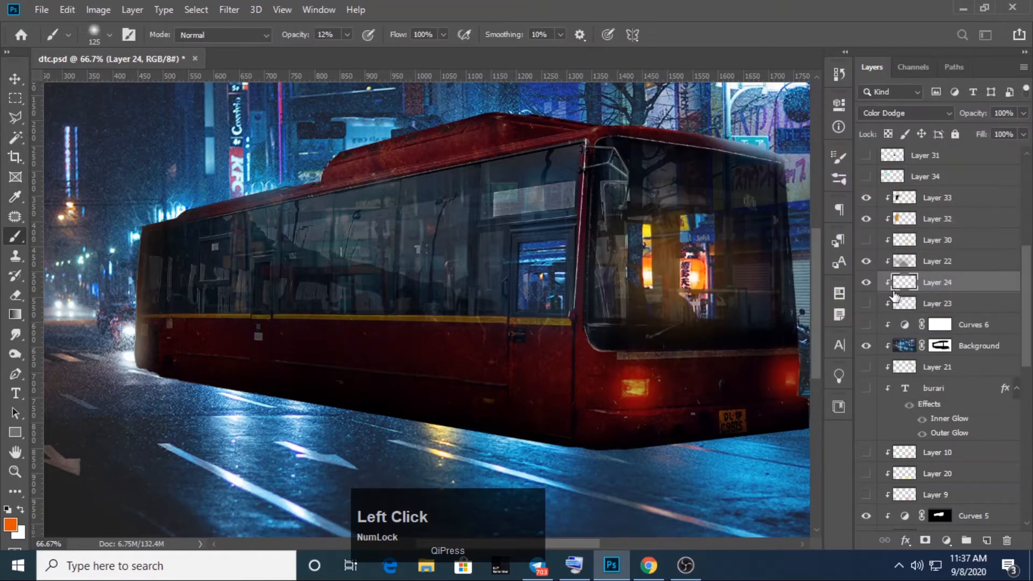
Step: Set the brush to size 70 and 100% opacity, and test an orange glow between the headlights on Layer 24, undoing the dab
{"action": "key", "text": "bracketleft"}
{"action": "key", "text": "bracketleft"}
{"action": "key", "text": "bracketleft"}
{"action": "key", "text": "bracketleft"}
{"action": "key", "text": "ctrl+z"}
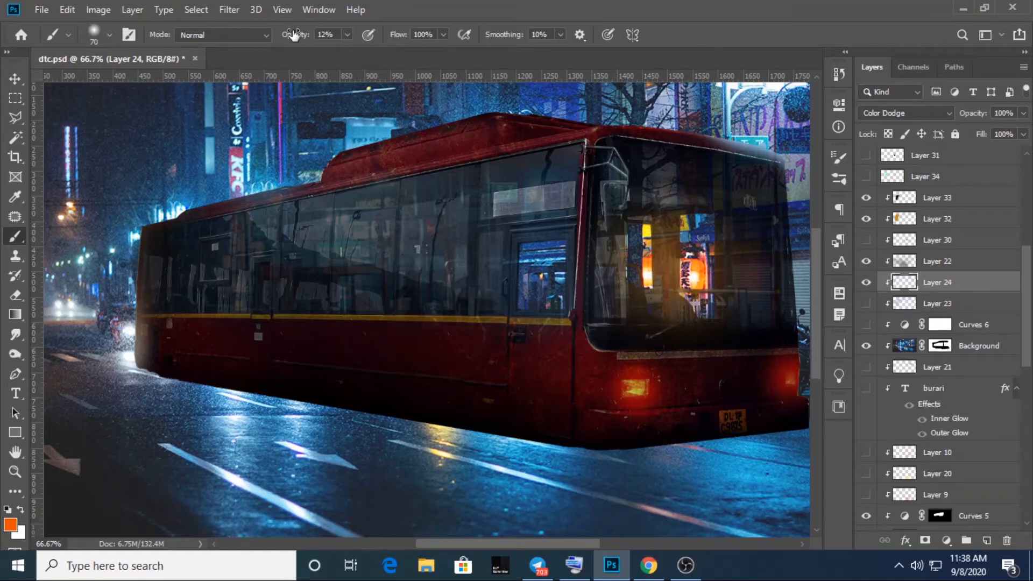
{"action": "left_click_drag", "start_coordinate": [293, 35], "coordinate": [583, 37]}
{"action": "left_click", "coordinate": [698, 375]}
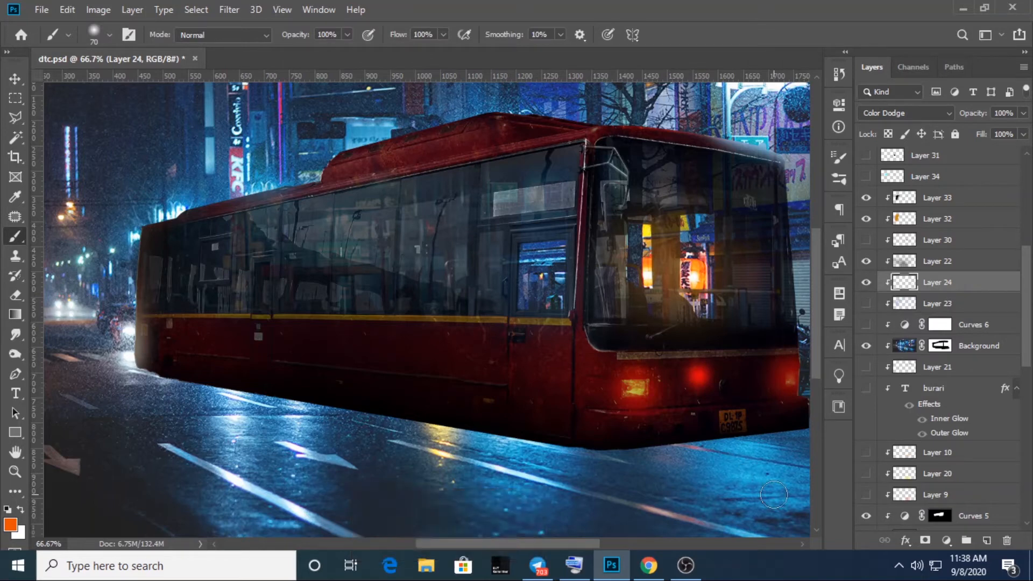
{"action": "key", "text": "ctrl+z"}
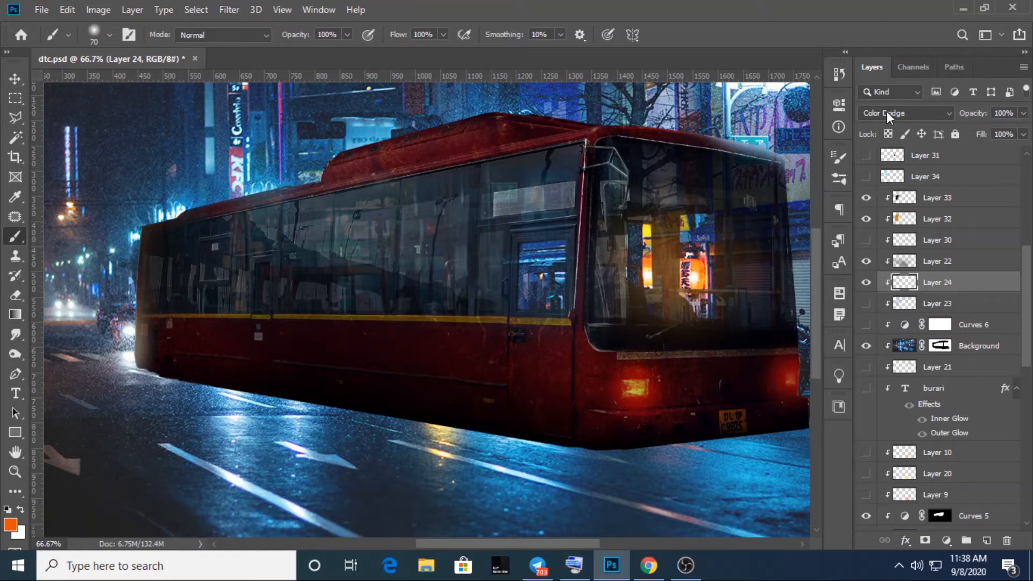
Step: Preview Layer 24 in other blend modes such as Normal, Linear Light and Subtract, and restore Color Dodge
{"action": "left_click", "coordinate": [914, 111]}
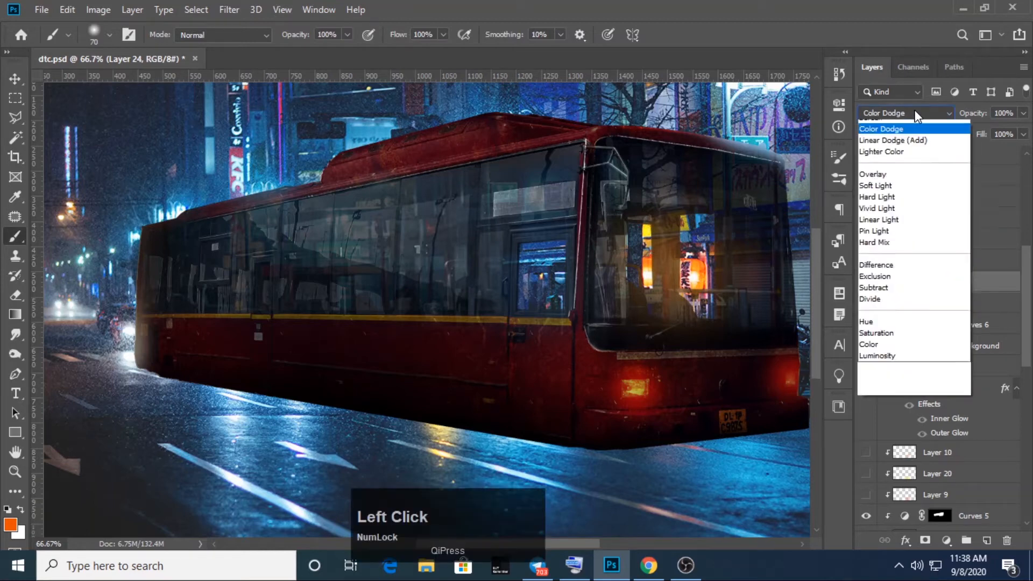
{"action": "left_click", "coordinate": [901, 129]}
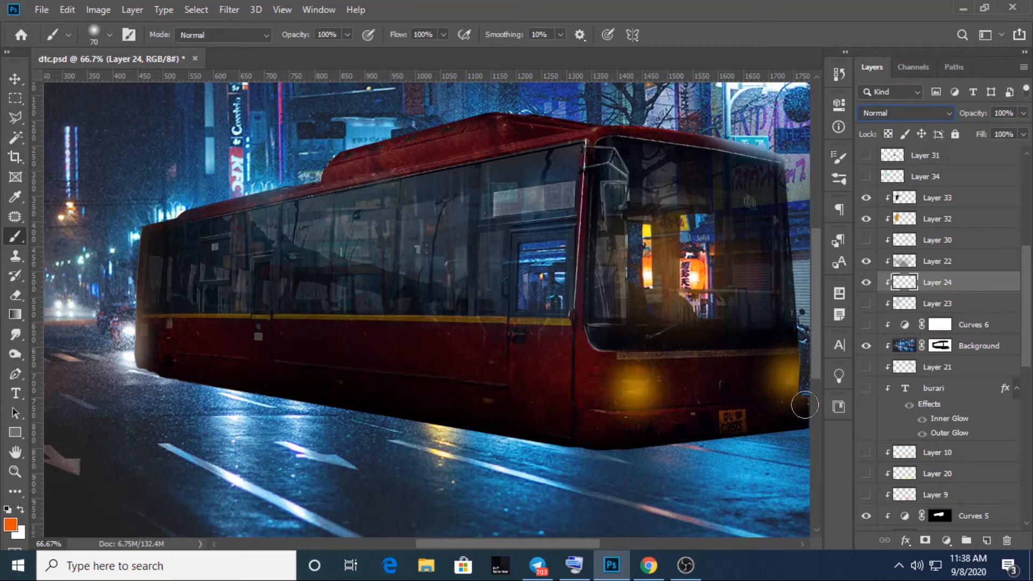
{"action": "left_click", "coordinate": [906, 118]}
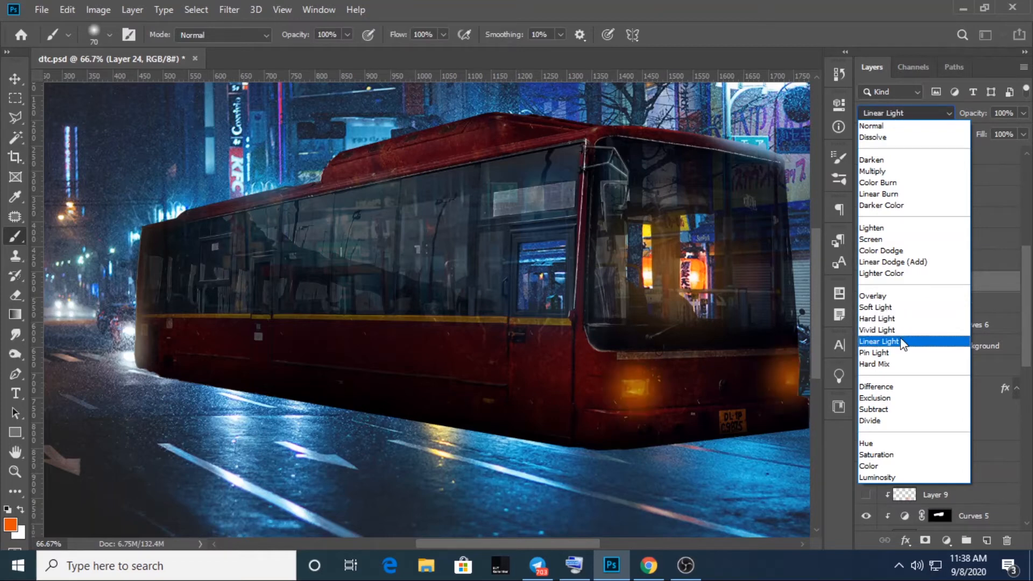
{"action": "key", "text": "Up"}
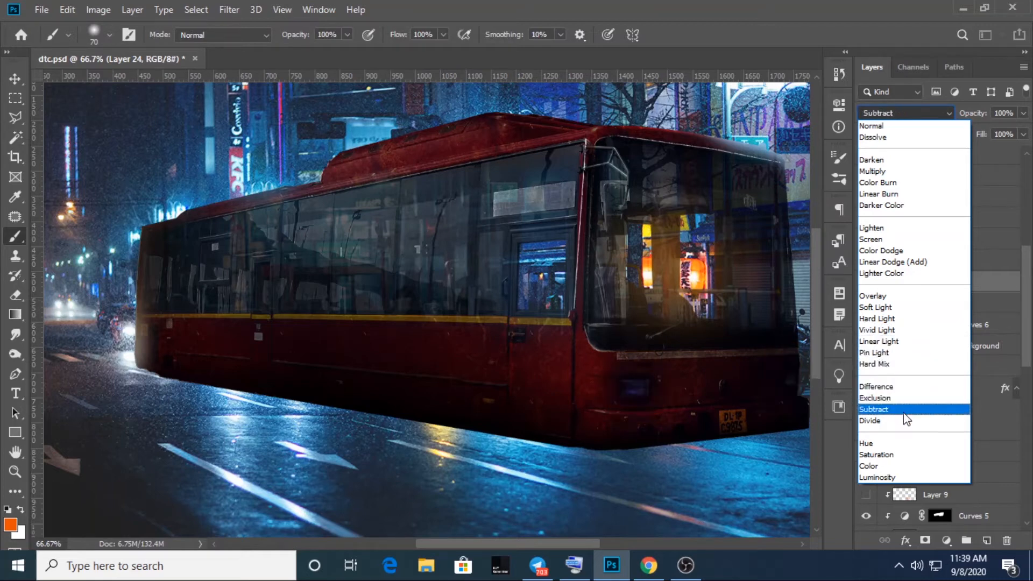
{"action": "left_click", "coordinate": [884, 249]}
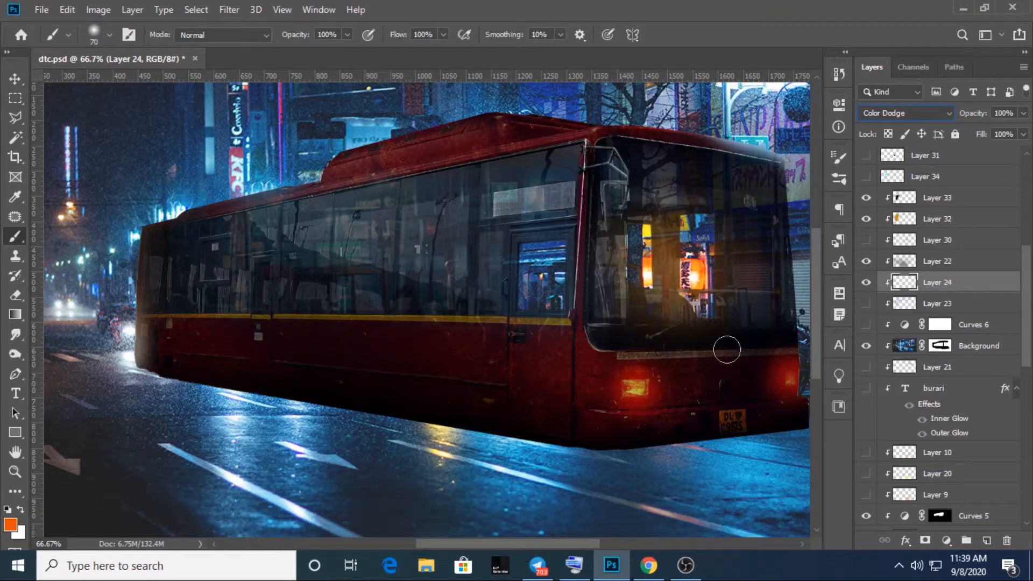
Step: Create a new clipped layer directly above Layer 24 and reduce the brush size to 50
{"action": "left_click", "coordinate": [986, 540]}
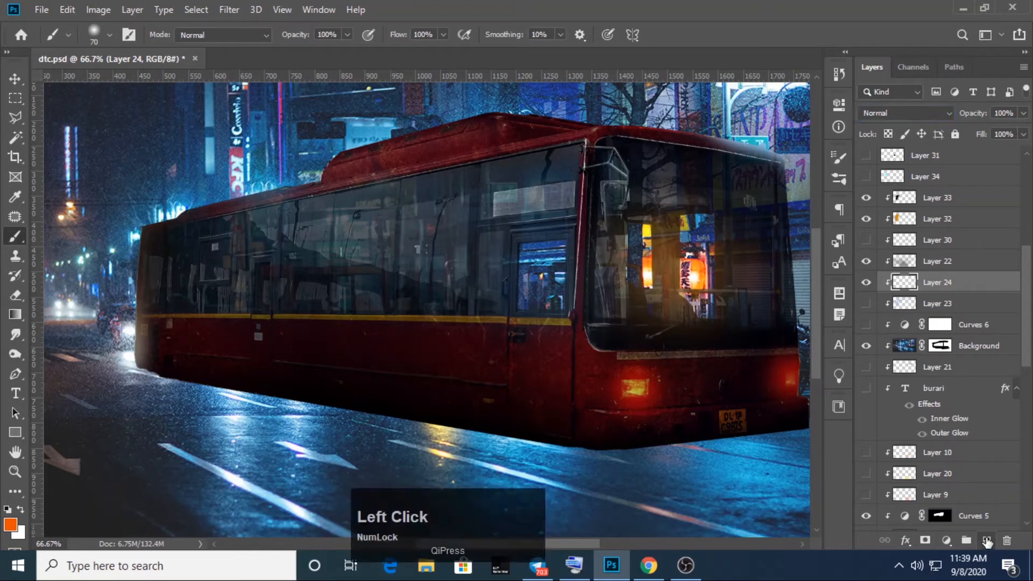
{"action": "key", "text": "bracketleft"}
{"action": "key", "text": "bracketleft"}
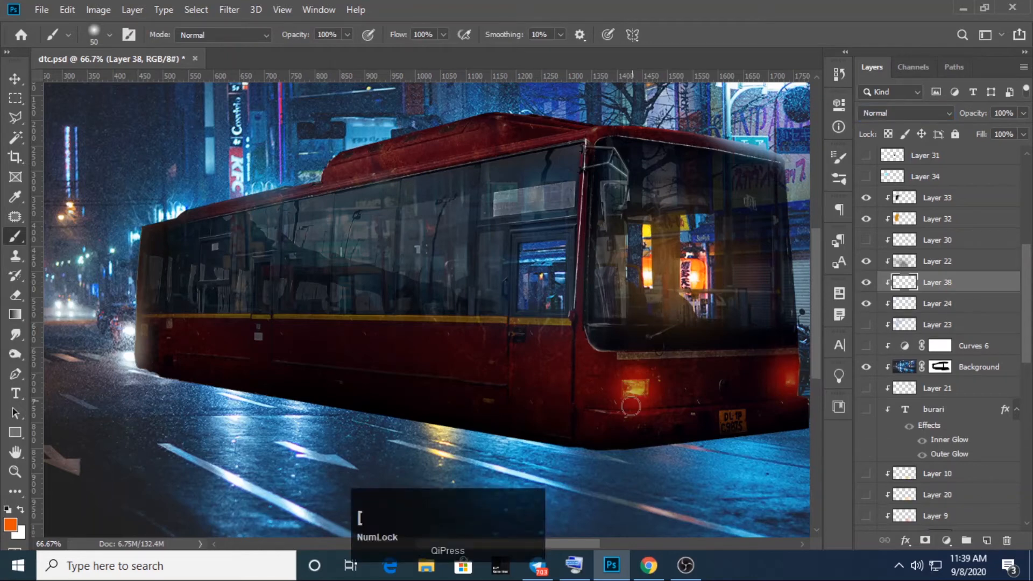
Step: Set the foreground colour to a bright, fully saturated amber with a hue of 41°
{"action": "left_click", "coordinate": [12, 525]}
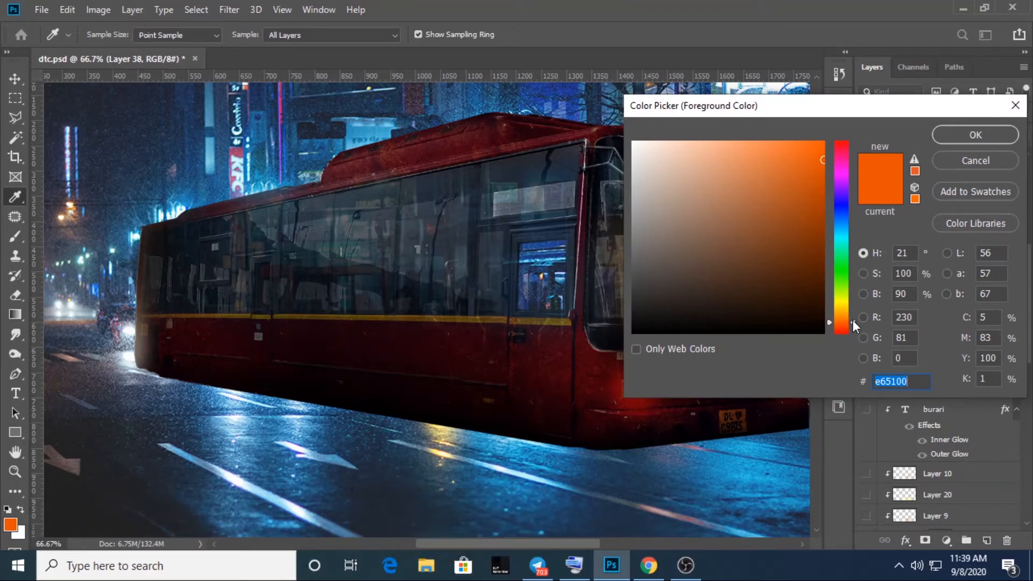
{"action": "left_click_drag", "start_coordinate": [852, 319], "coordinate": [852, 312]}
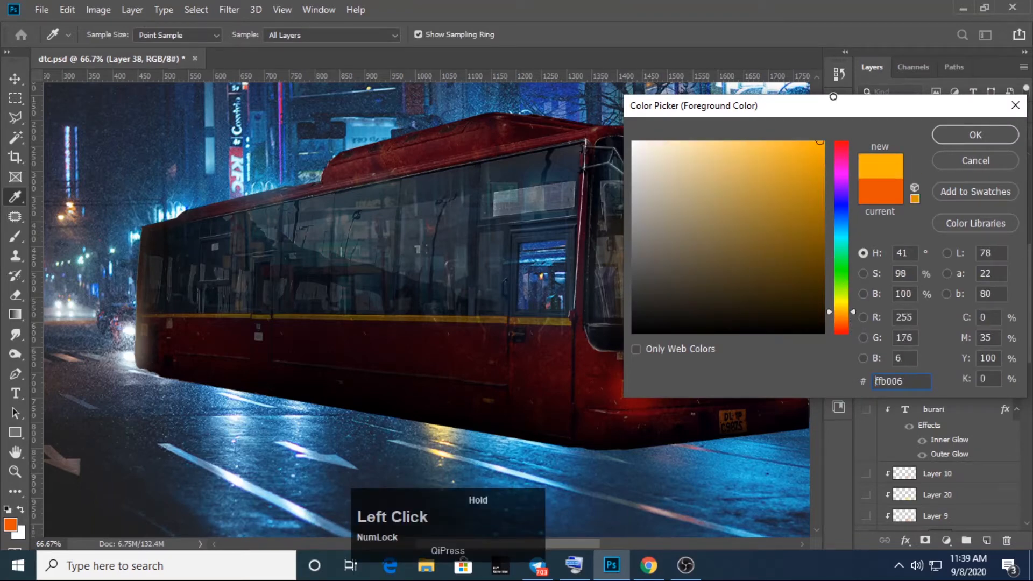
{"action": "left_click", "coordinate": [976, 135]}
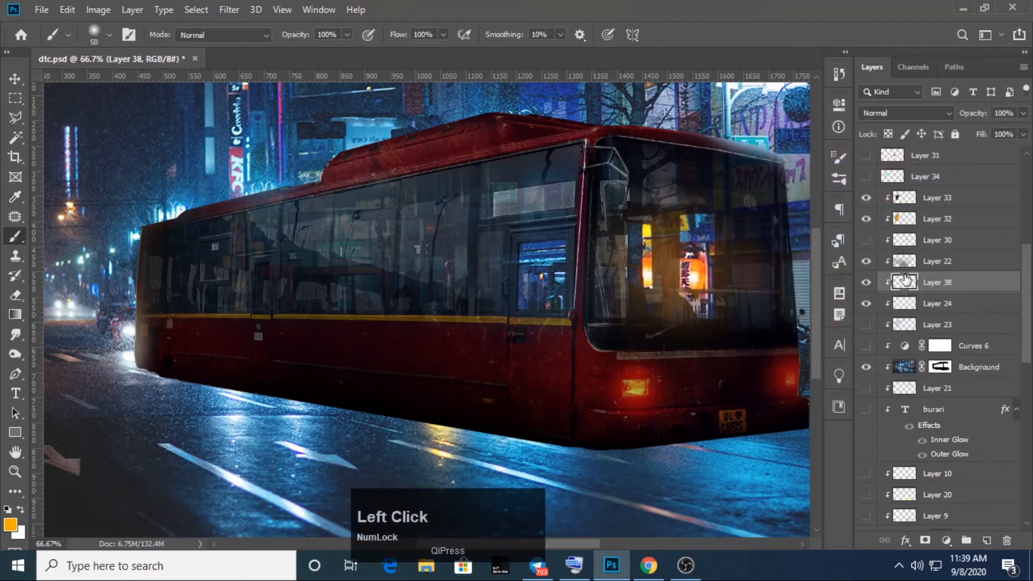
Step: Paint an amber glow over each of the two headlights on the new Layer 38
{"action": "left_click", "coordinate": [866, 283]}
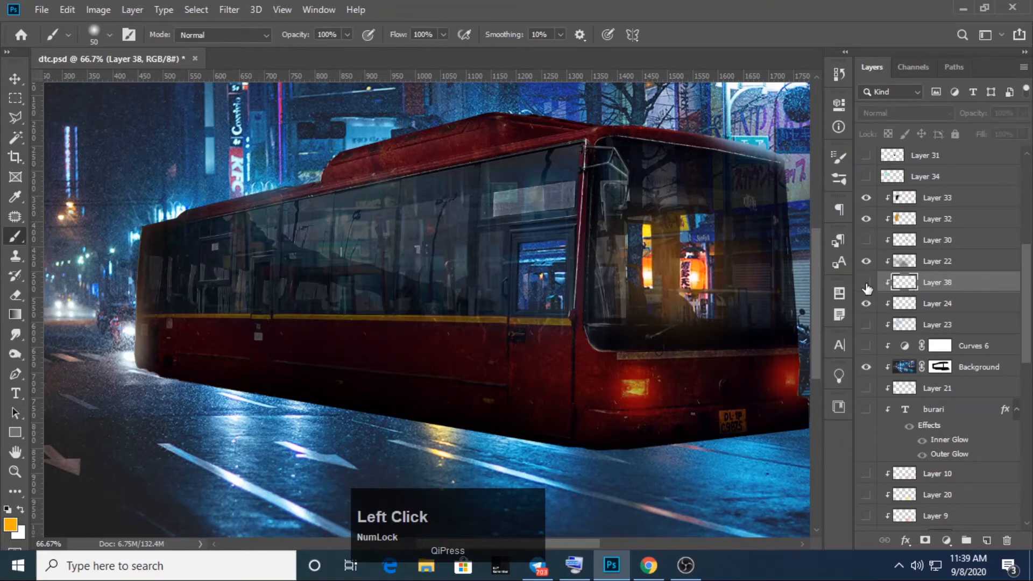
{"action": "left_click", "coordinate": [866, 283]}
{"action": "left_click", "coordinate": [637, 387]}
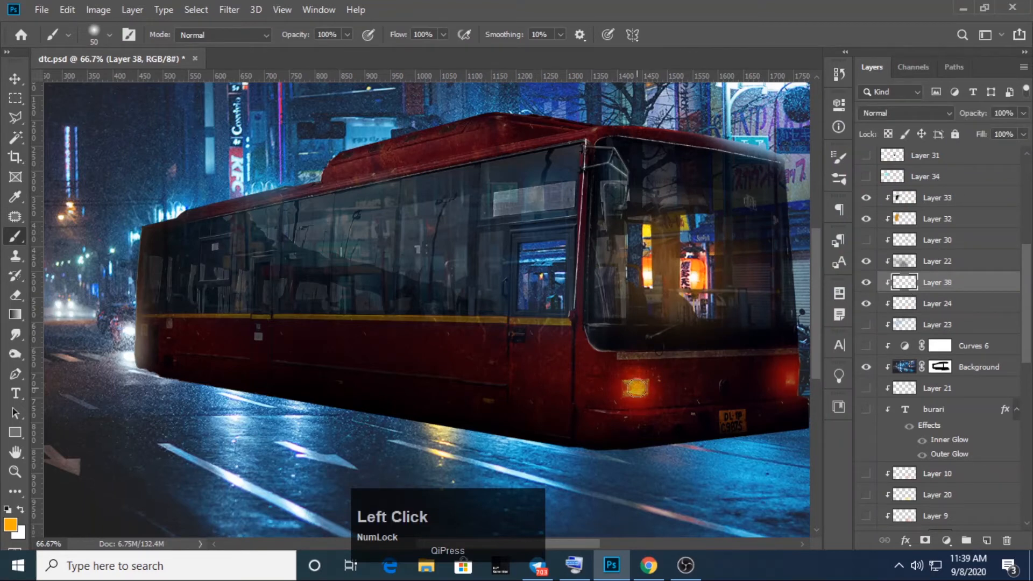
{"action": "left_click", "coordinate": [788, 377]}
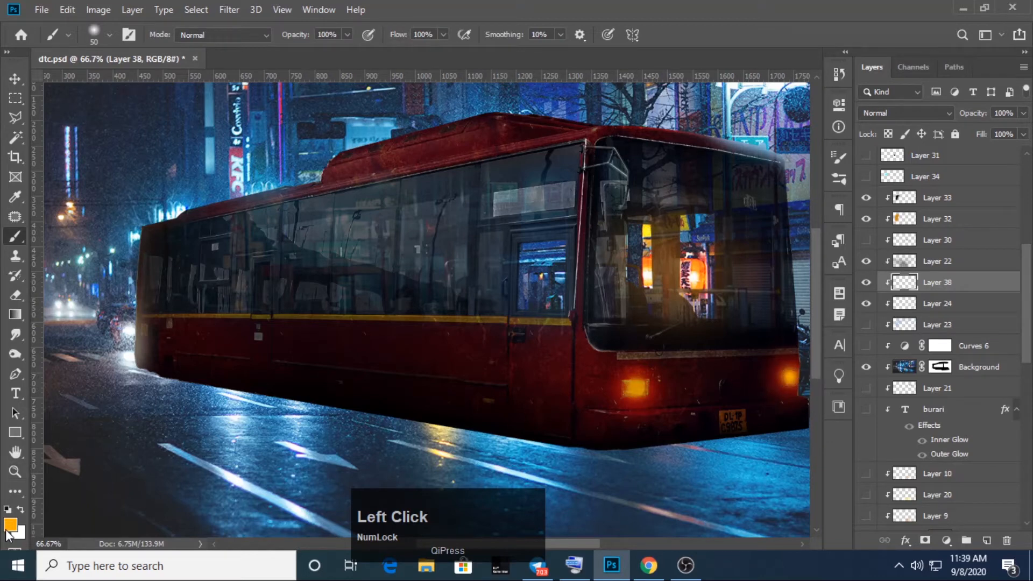
Step: Paint a white highlight in the centre of each headlight glow on Layer 38 with a size 30 brush
{"action": "key", "text": "bracketleft"}
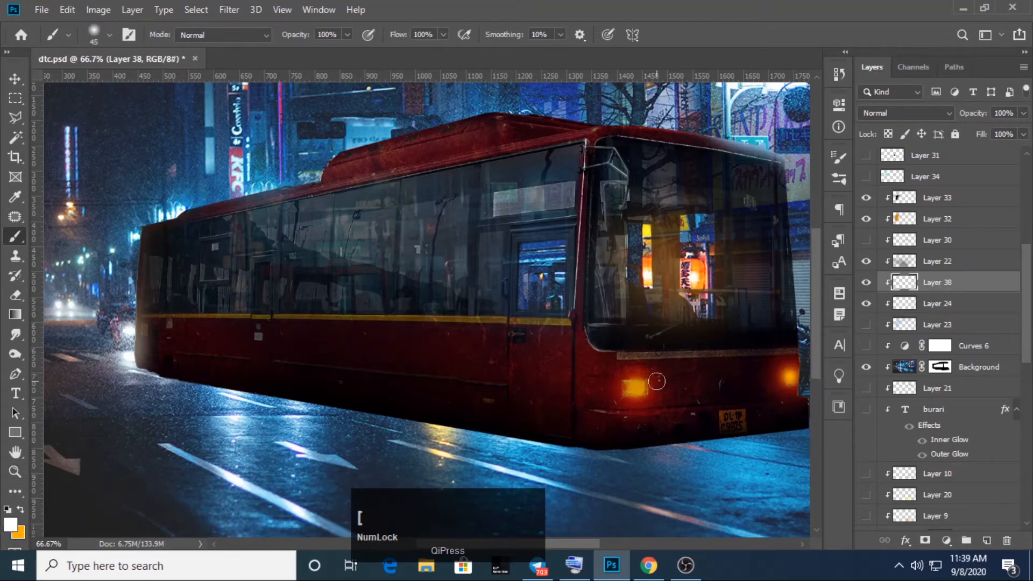
{"action": "key", "text": "bracketleft"}
{"action": "left_click", "coordinate": [637, 388]}
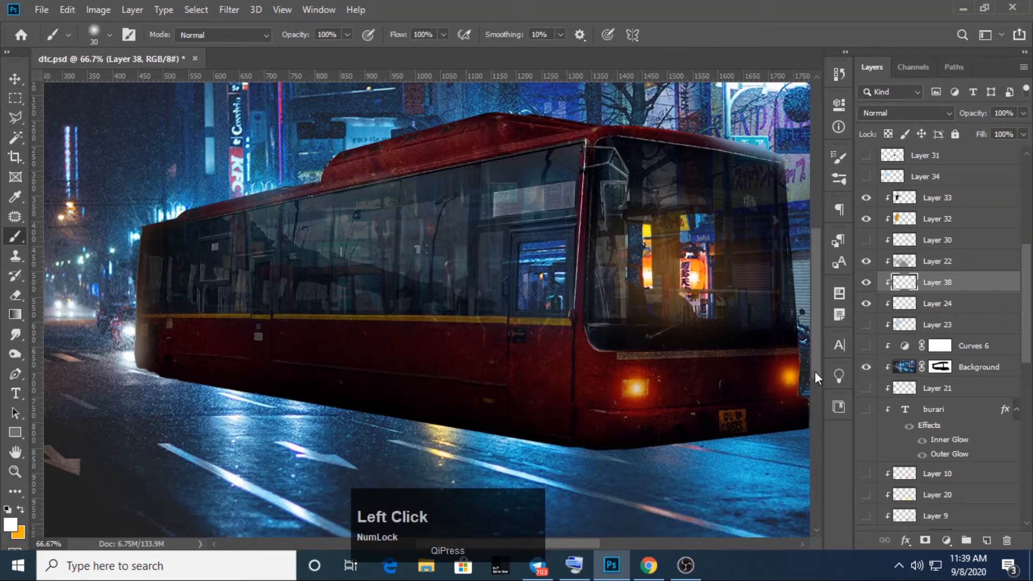
{"action": "left_click", "coordinate": [791, 379]}
Step: Set Layer 38's blend mode to Color Dodge and compare the headlights with the layer hidden and shown
{"action": "left_click", "coordinate": [914, 113]}
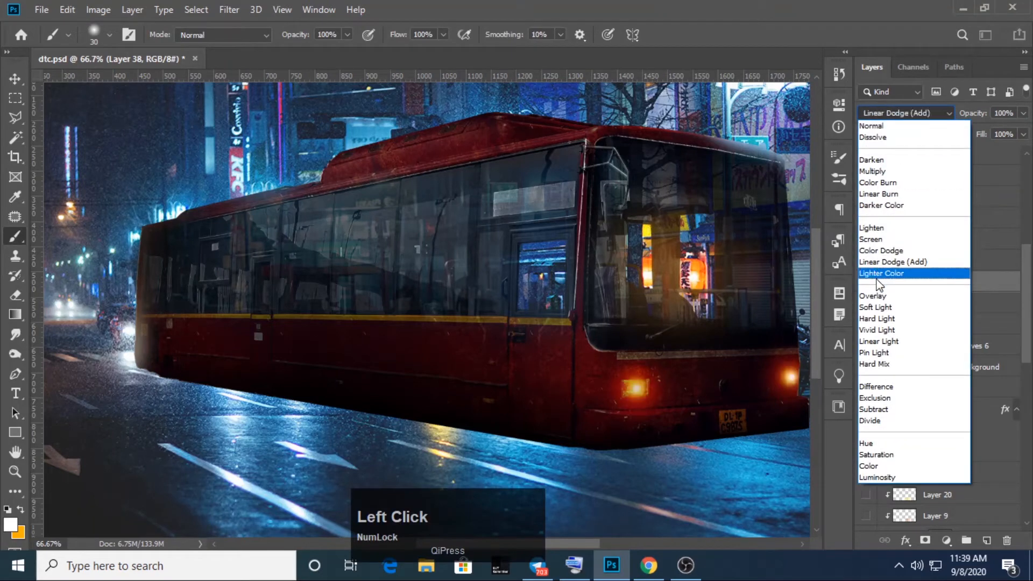
{"action": "left_click", "coordinate": [877, 250]}
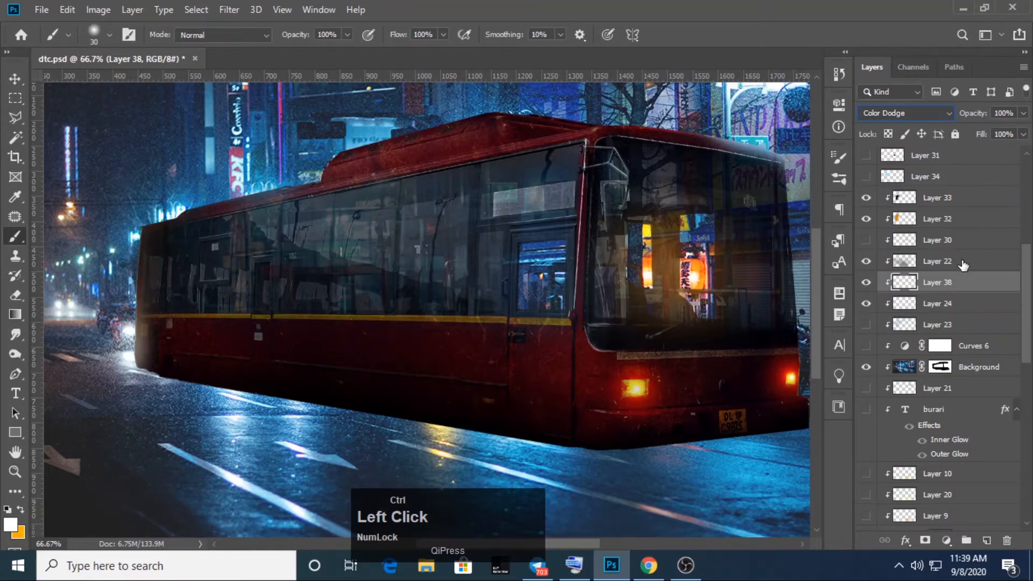
{"action": "key", "text": "ctrl+minus"}
{"action": "key", "text": "ctrl+minus"}
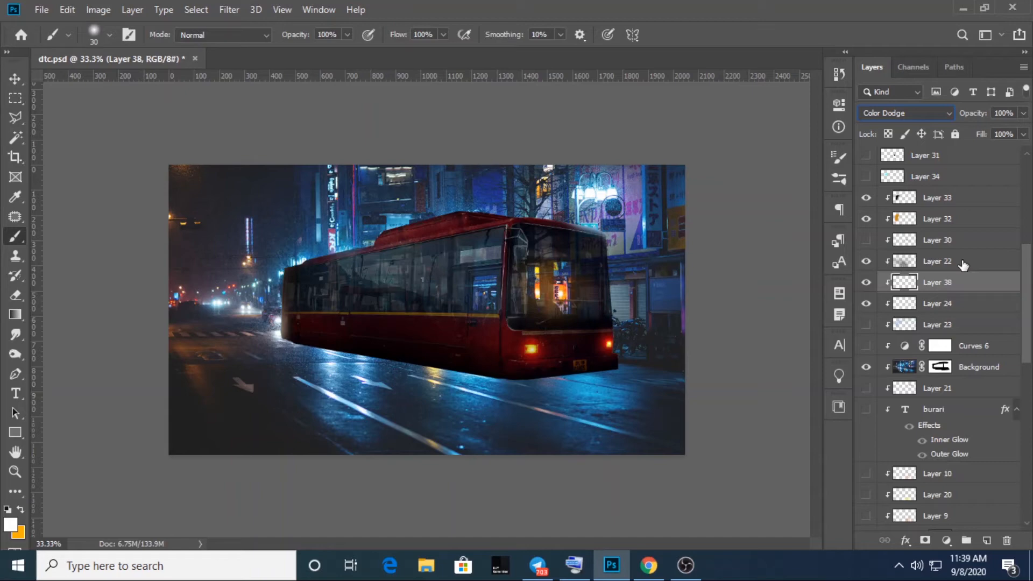
{"action": "left_click", "coordinate": [867, 283]}
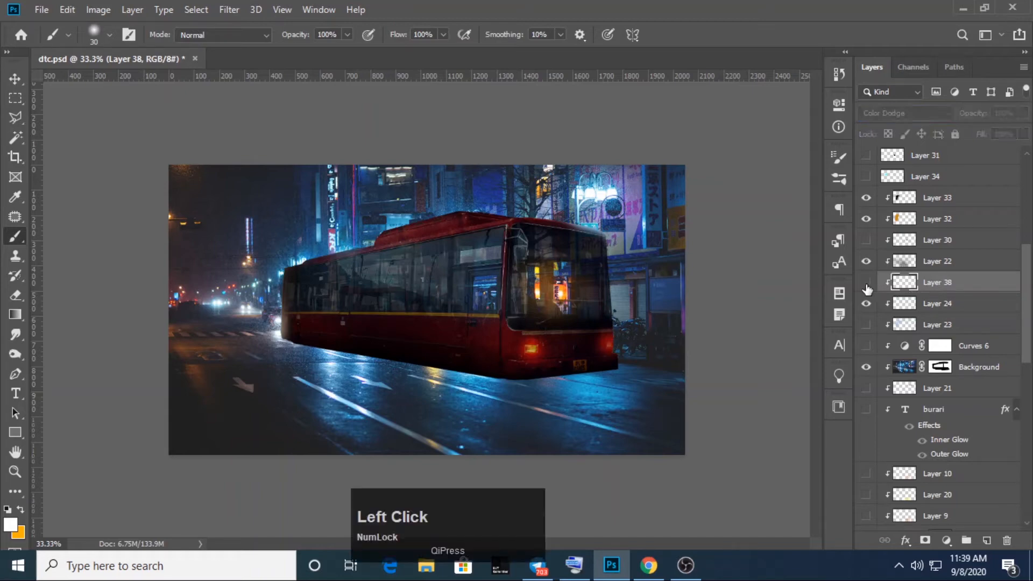
{"action": "left_click", "coordinate": [866, 283]}
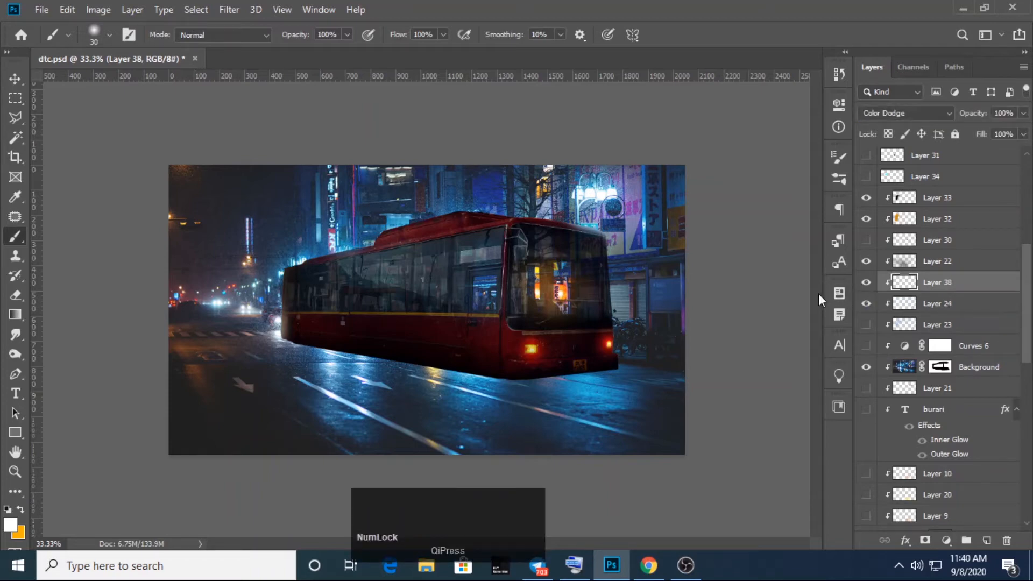
Step: Make Layer 23 visible, comparing the bus with and without it
{"action": "left_click", "coordinate": [1028, 294]}
{"action": "left_click_drag", "start_coordinate": [1028, 294], "coordinate": [1029, 310]}
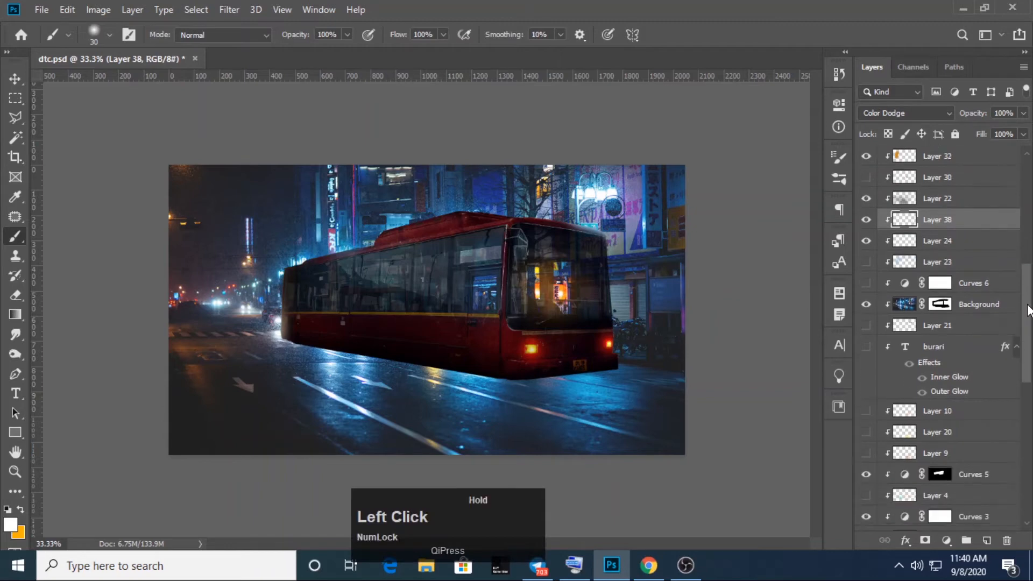
{"action": "left_click", "coordinate": [865, 265]}
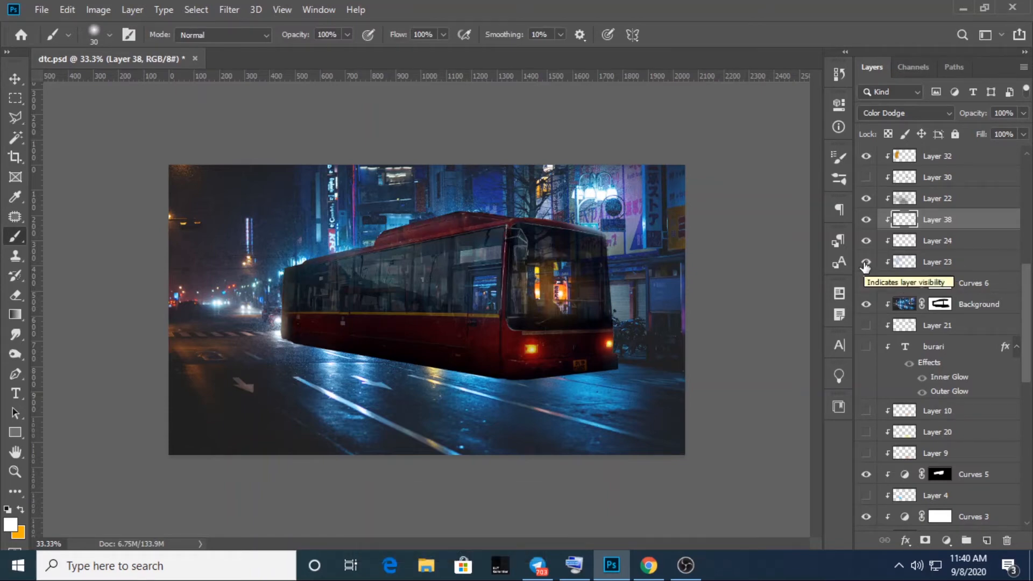
{"action": "left_click", "coordinate": [865, 264]}
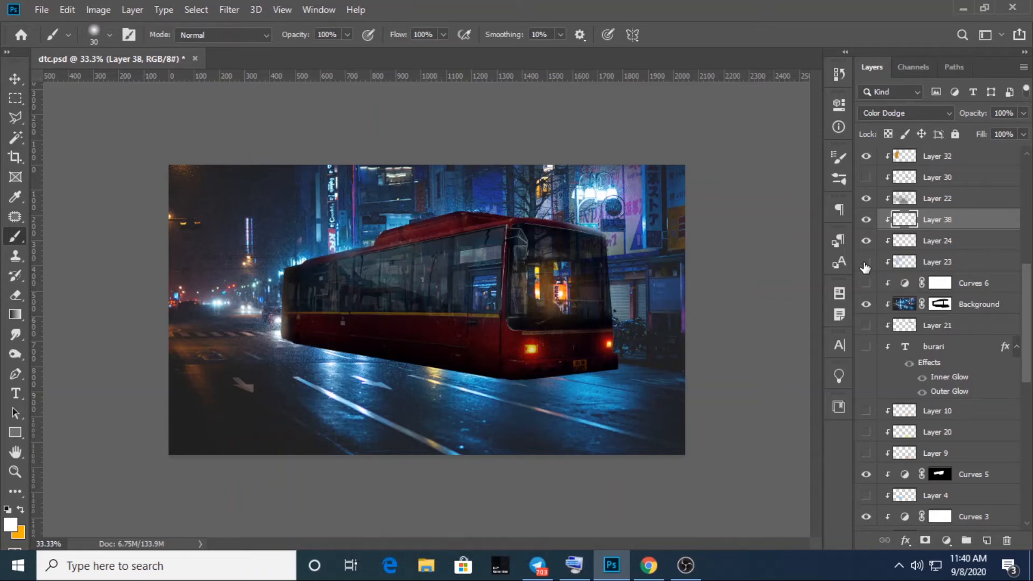
{"action": "left_click", "coordinate": [865, 264]}
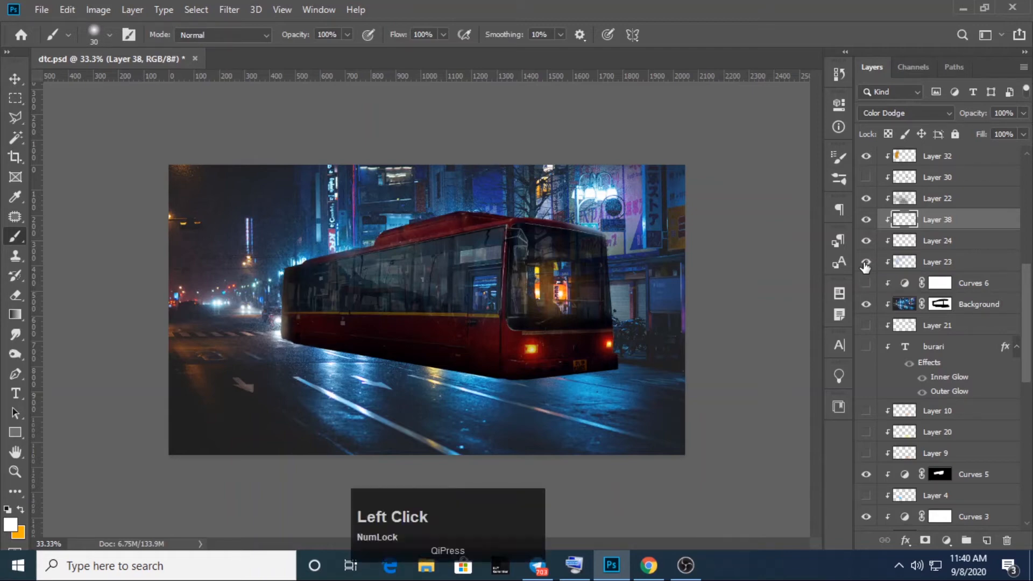
Step: Select Layer 23, sample the blue city glow behind the bus, and set the brush to size 300 and 52% opacity
{"action": "left_click", "coordinate": [903, 266]}
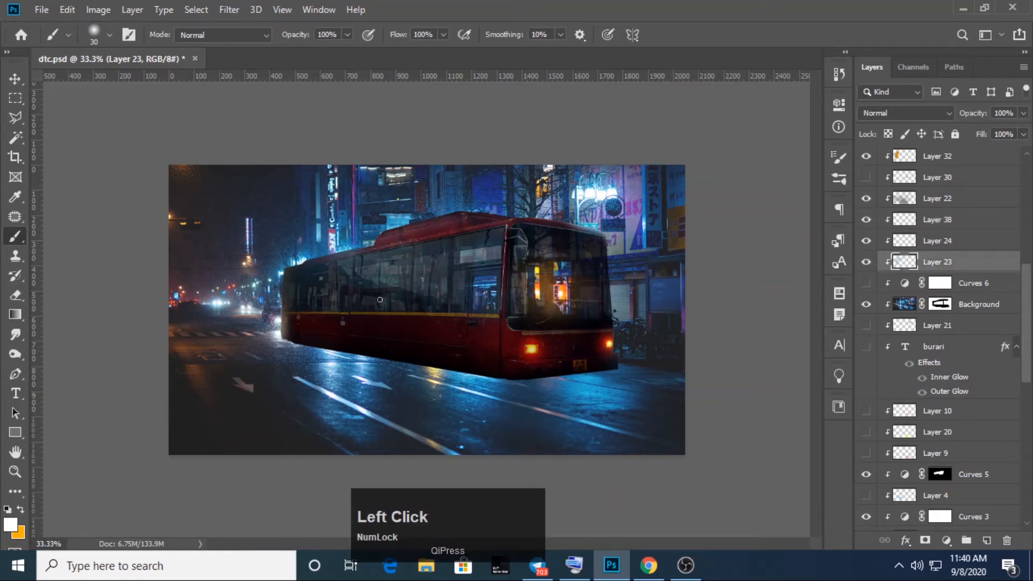
{"action": "key", "text": "alt"}
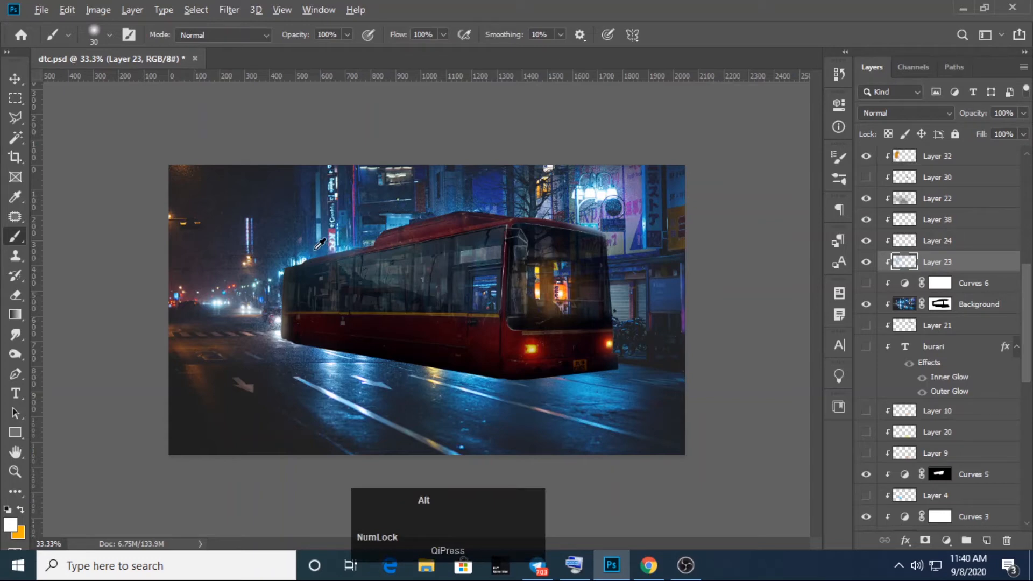
{"action": "left_click", "coordinate": [315, 251], "text": "alt"}
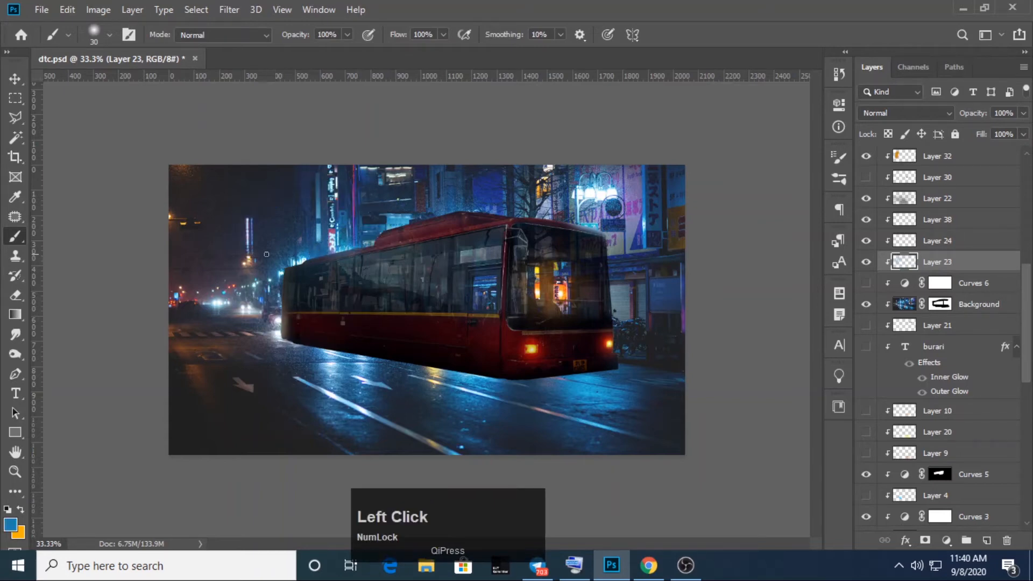
{"action": "key", "text": "bracketright"}
{"action": "key", "text": "bracketright"}
{"action": "key", "text": "bracketright"}
{"action": "key", "text": "bracketright"}
{"action": "key", "text": "bracketright"}
{"action": "key", "text": "bracketright"}
{"action": "key", "text": "bracketright"}
{"action": "key", "text": "bracketright"}
{"action": "key", "text": "bracketright"}
{"action": "key", "text": "bracketright"}
{"action": "key", "text": "bracketright"}
{"action": "key", "text": "bracketright"}
{"action": "key", "text": "bracketright"}
{"action": "key", "text": "bracketright"}
{"action": "key", "text": "bracketright"}
{"action": "key", "text": "bracketright"}
{"action": "key", "text": "bracketright"}
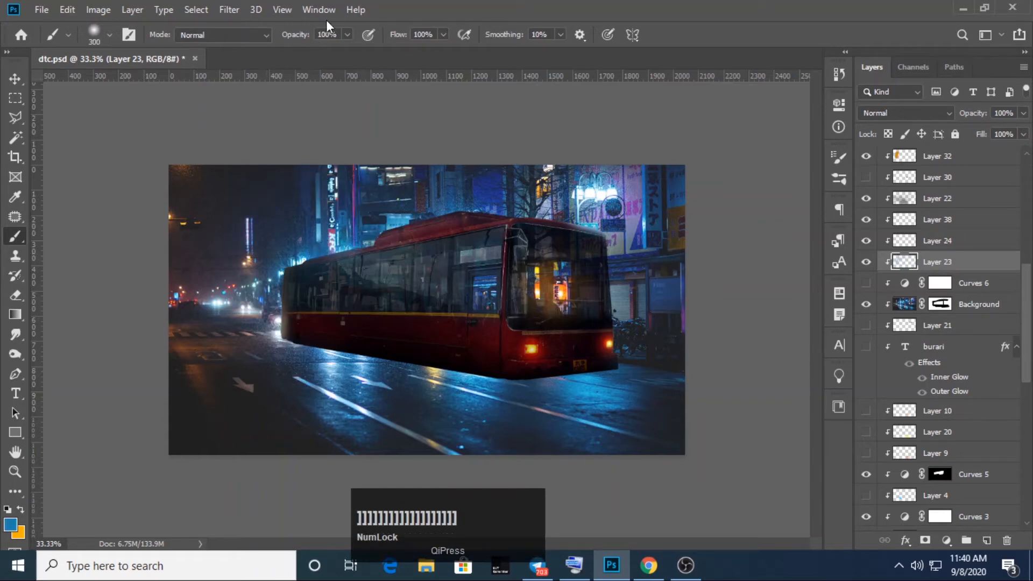
{"action": "left_click", "coordinate": [667, 31]}
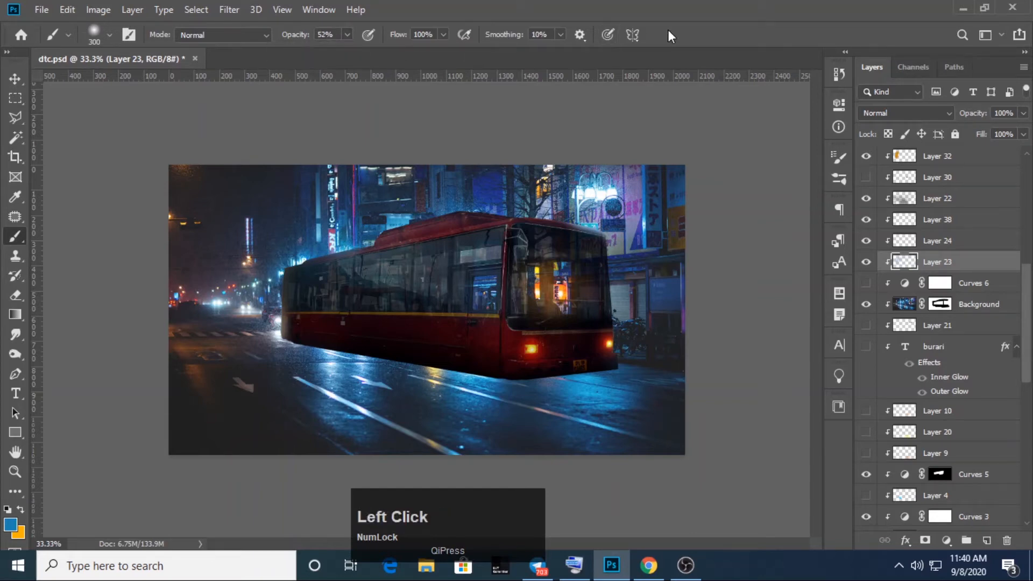
Step: Try painting a blue haze along the bus roof on Layer 23, undo it, and compare the layer hidden and shown
{"action": "mouse_move", "coordinate": [257, 235]}
{"action": "left_mouse_down"}
{"action": "mouse_move", "coordinate": [244, 275]}
{"action": "mouse_move", "coordinate": [306, 220]}
{"action": "mouse_move", "coordinate": [294, 227]}
{"action": "mouse_move", "coordinate": [283, 244]}
{"action": "mouse_move", "coordinate": [336, 221]}
{"action": "mouse_move", "coordinate": [303, 221]}
{"action": "mouse_move", "coordinate": [371, 191]}
{"action": "mouse_move", "coordinate": [361, 204]}
{"action": "mouse_move", "coordinate": [489, 175]}
{"action": "mouse_move", "coordinate": [607, 215]}
{"action": "left_mouse_up"}
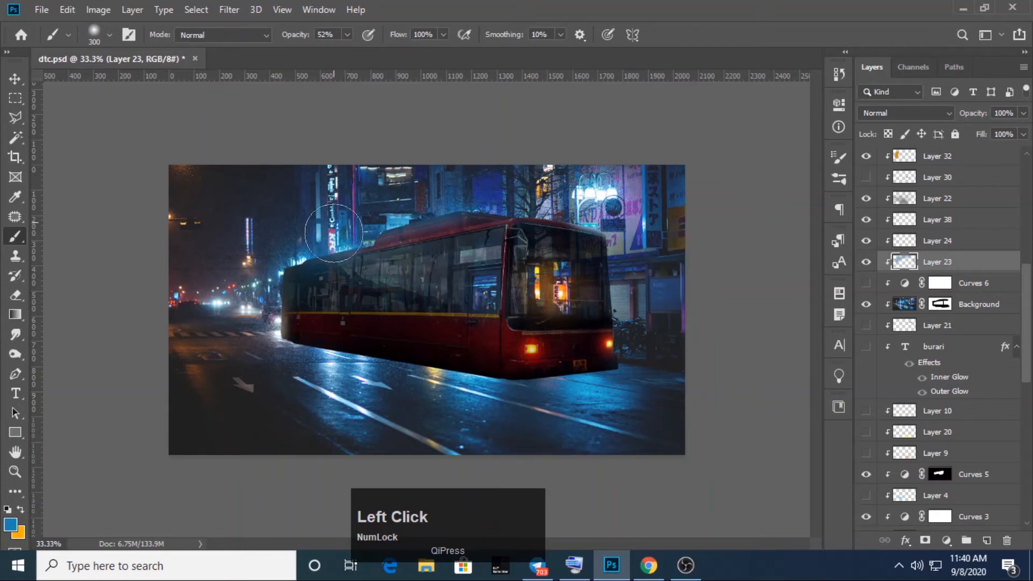
{"action": "key", "text": "ctrl+z"}
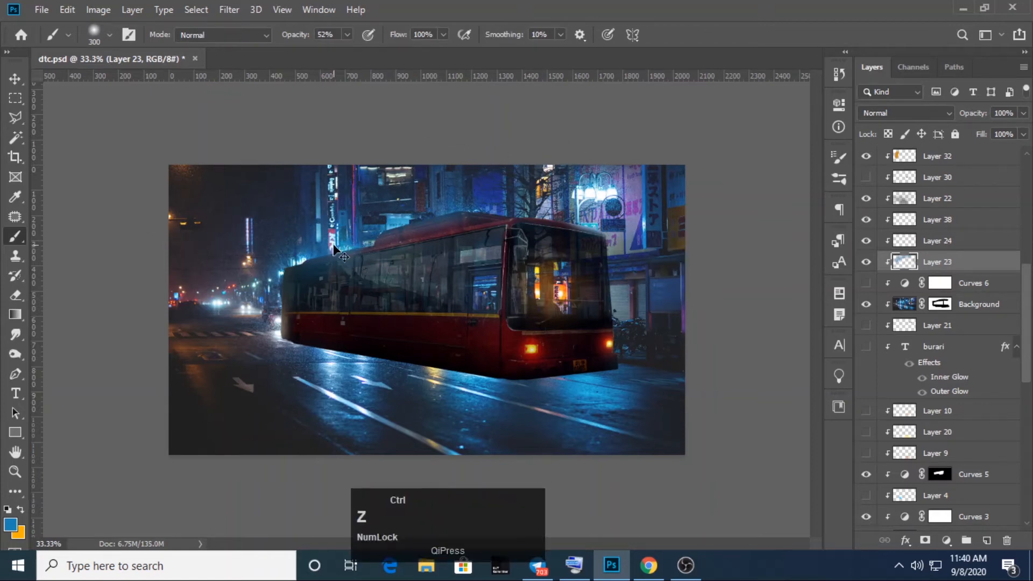
{"action": "left_click", "coordinate": [866, 262]}
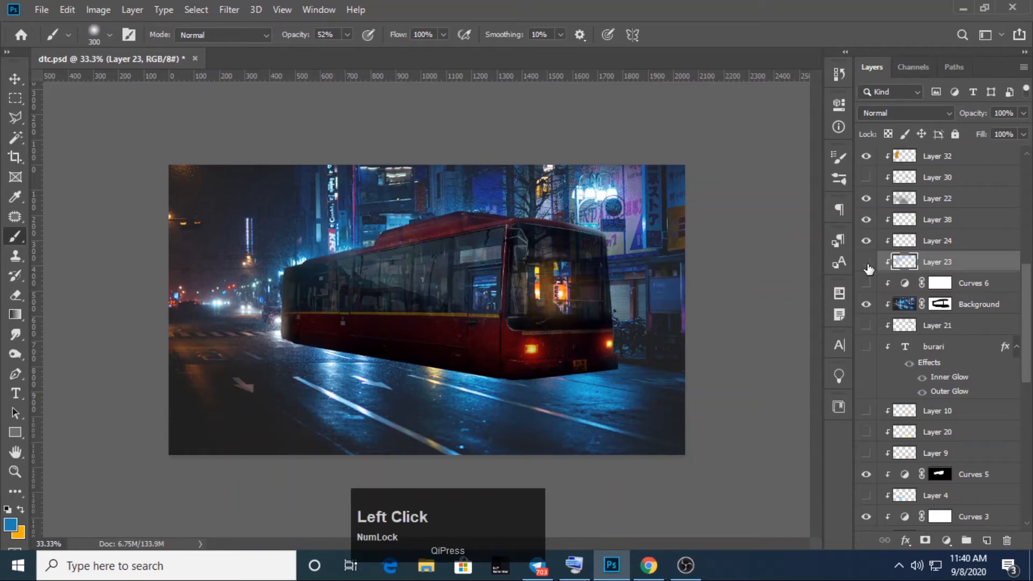
{"action": "left_click", "coordinate": [867, 264]}
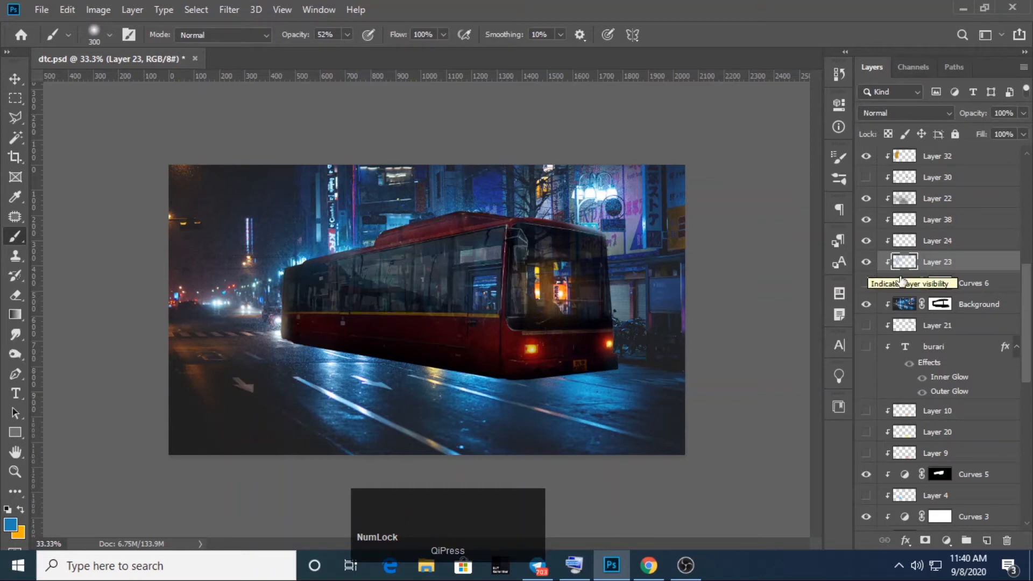
Step: Examine the Red, Green and Blue channel curves of the Curves 6 adjustment
{"action": "left_click_drag", "start_coordinate": [1029, 299], "coordinate": [1028, 311]}
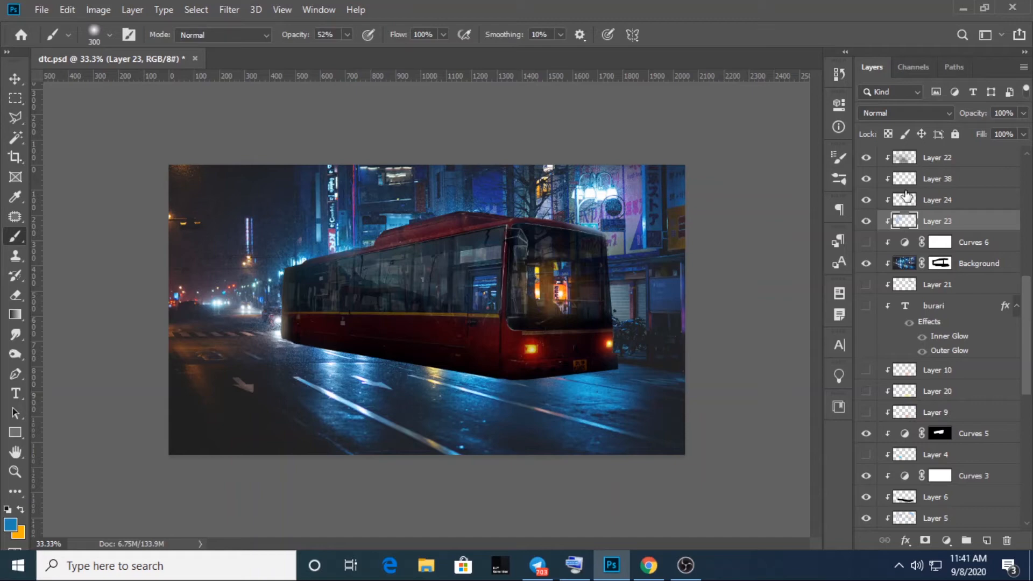
{"action": "left_click", "coordinate": [905, 246]}
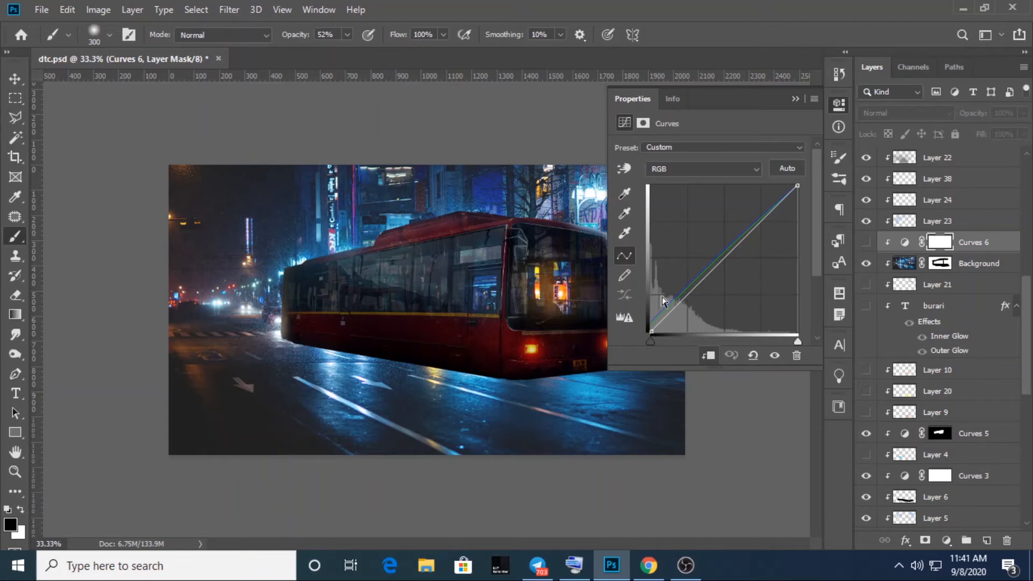
{"action": "left_click", "coordinate": [702, 170]}
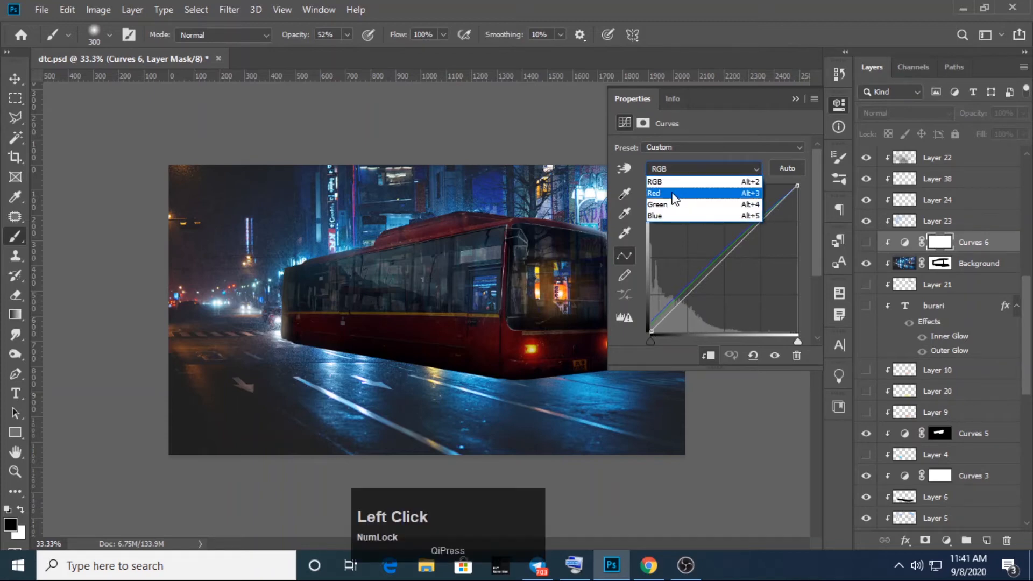
{"action": "left_click", "coordinate": [676, 193]}
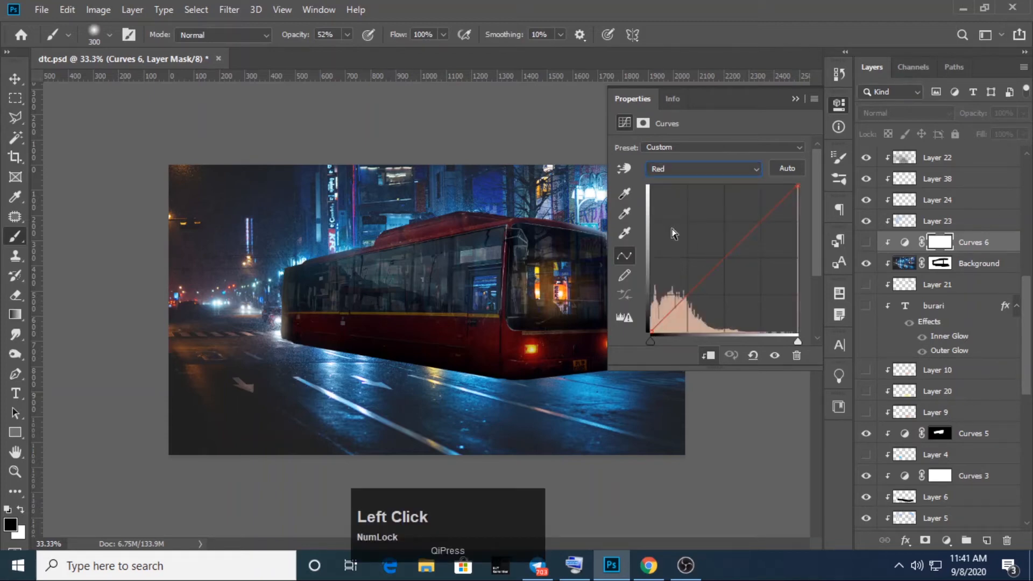
{"action": "left_click", "coordinate": [718, 171]}
{"action": "left_click", "coordinate": [670, 199]}
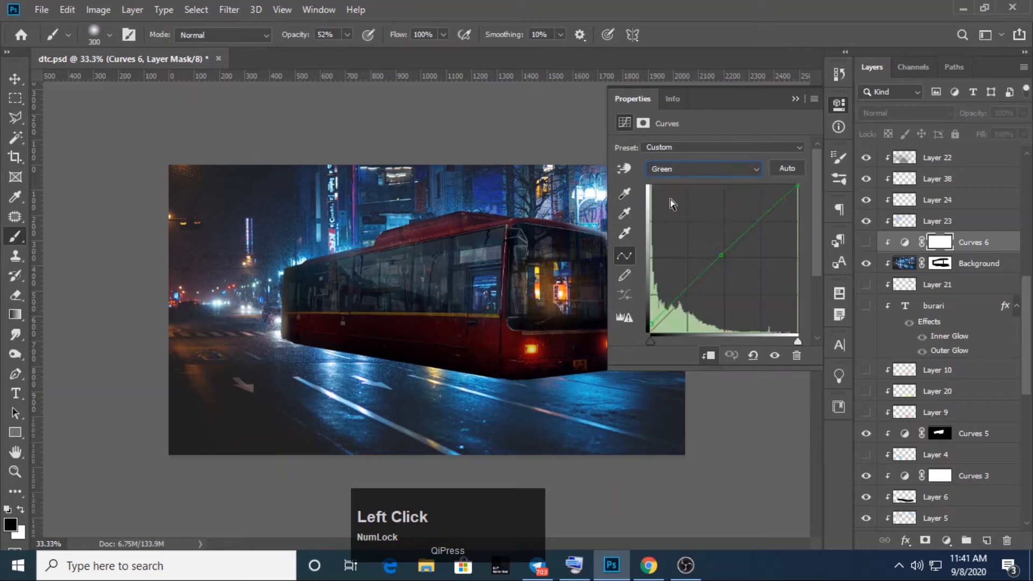
{"action": "left_click", "coordinate": [722, 261]}
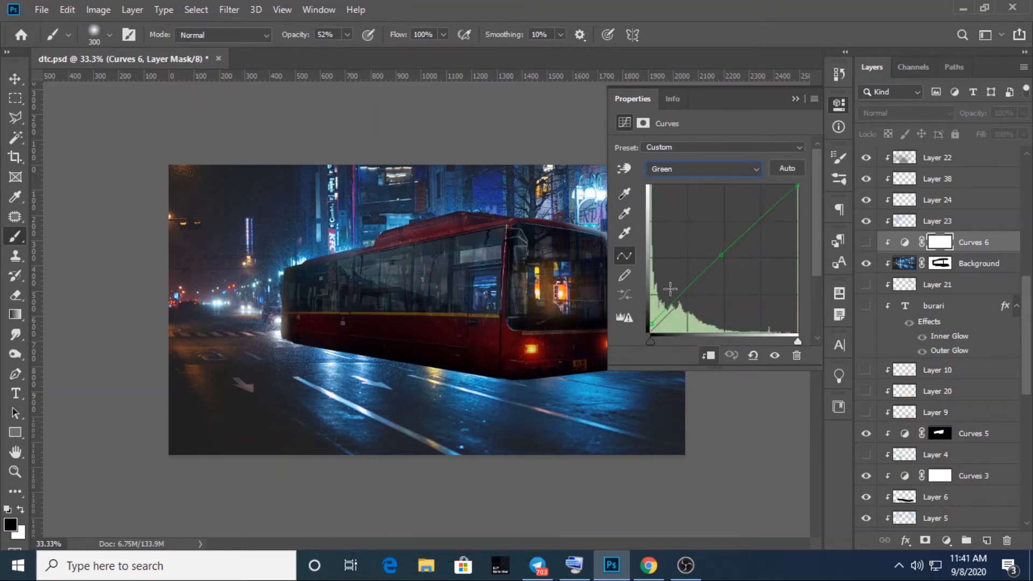
{"action": "left_click", "coordinate": [721, 171]}
{"action": "left_click", "coordinate": [677, 216]}
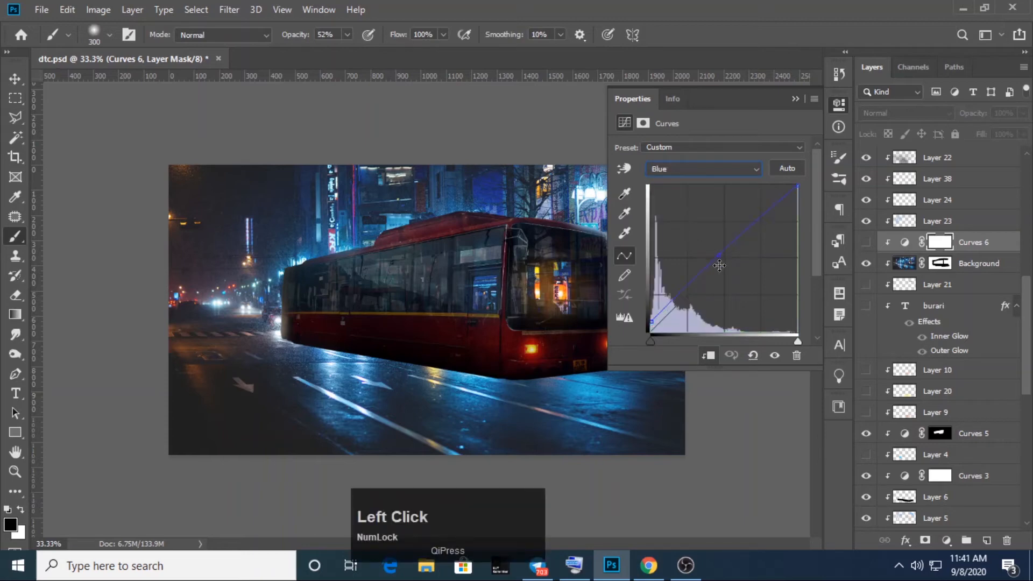
{"action": "left_click", "coordinate": [716, 259]}
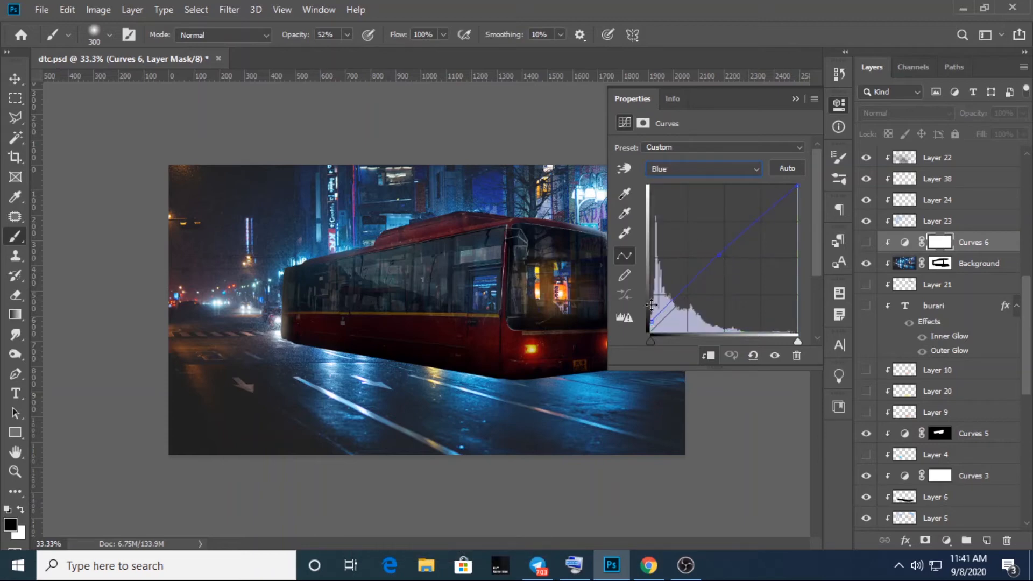
{"action": "left_click", "coordinate": [795, 99]}
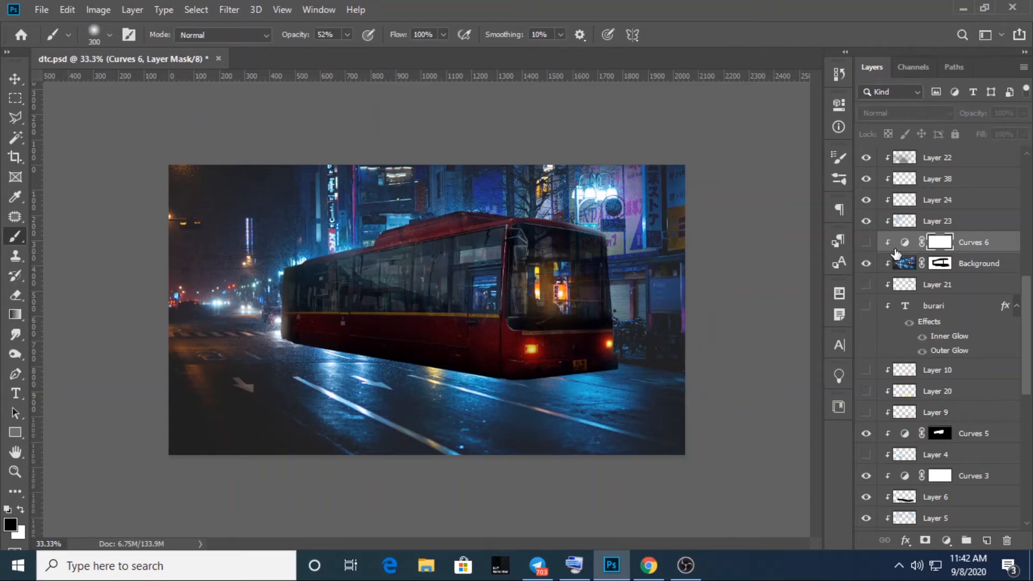
Step: Turn on the Curves 6 adjustment, comparing the bus with and without it
{"action": "left_click", "coordinate": [865, 243]}
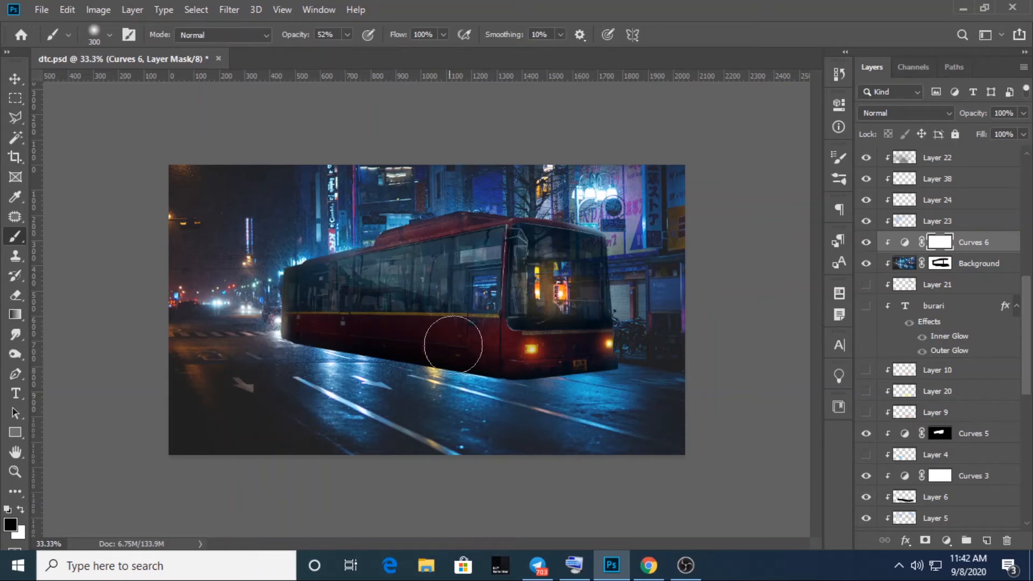
{"action": "left_click", "coordinate": [865, 245]}
{"action": "left_click", "coordinate": [864, 244]}
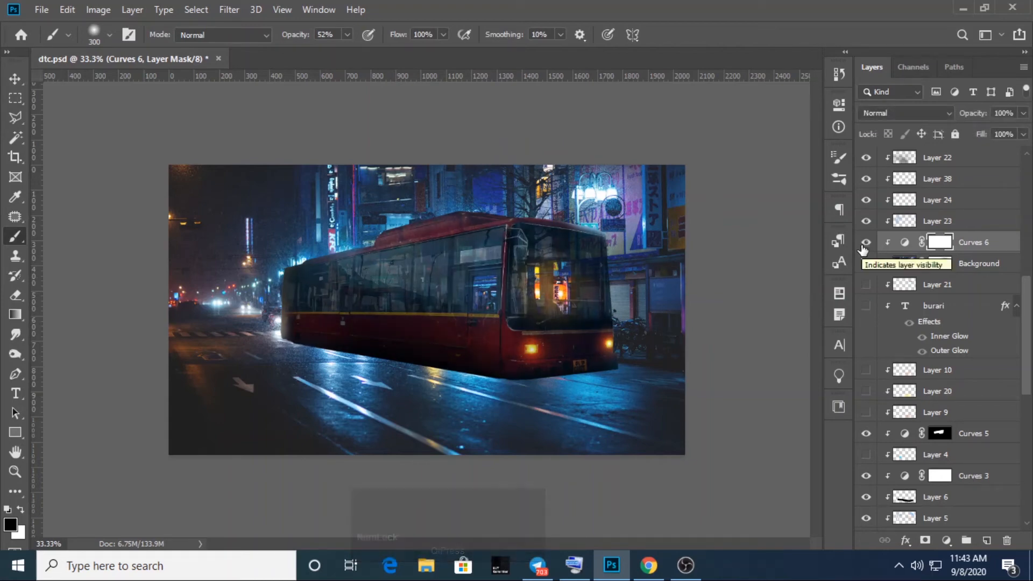
Step: Make Layer 4 between Curves 5 and Curves 3 visible and select it
{"action": "left_click_drag", "start_coordinate": [1029, 310], "coordinate": [1030, 369]}
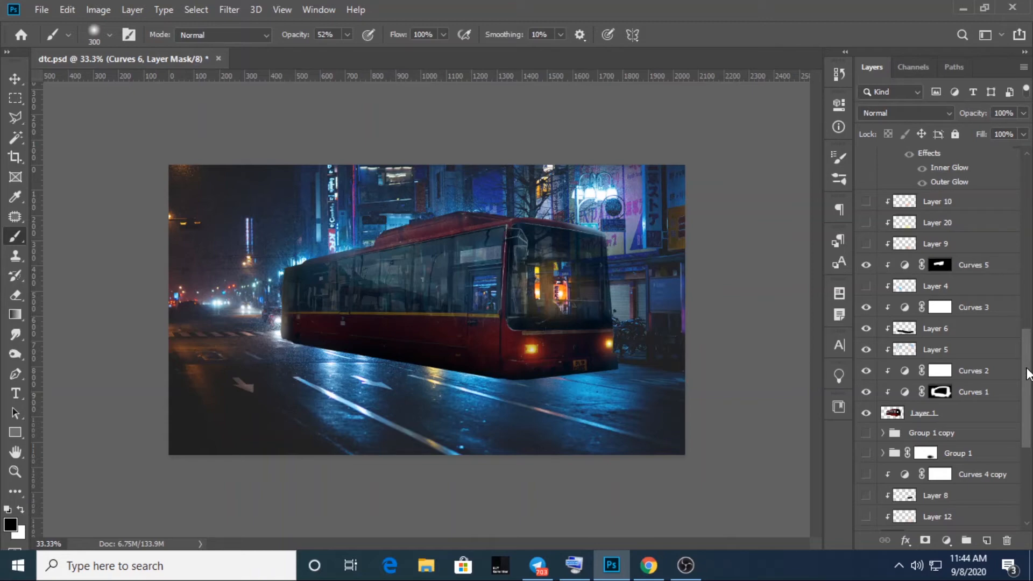
{"action": "left_click_drag", "start_coordinate": [1028, 374], "coordinate": [1027, 350]}
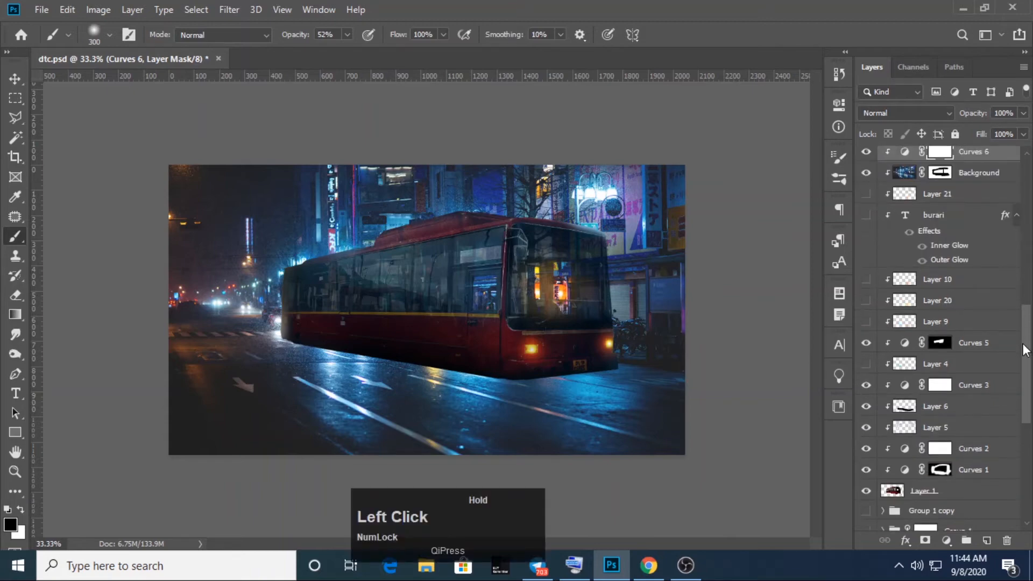
{"action": "left_click", "coordinate": [866, 365]}
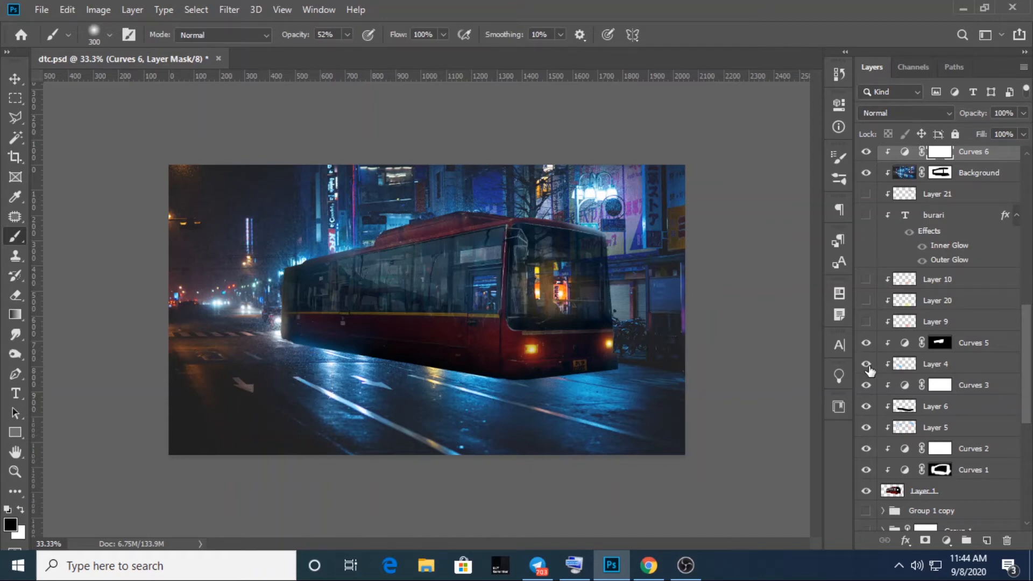
{"action": "left_click", "coordinate": [904, 365]}
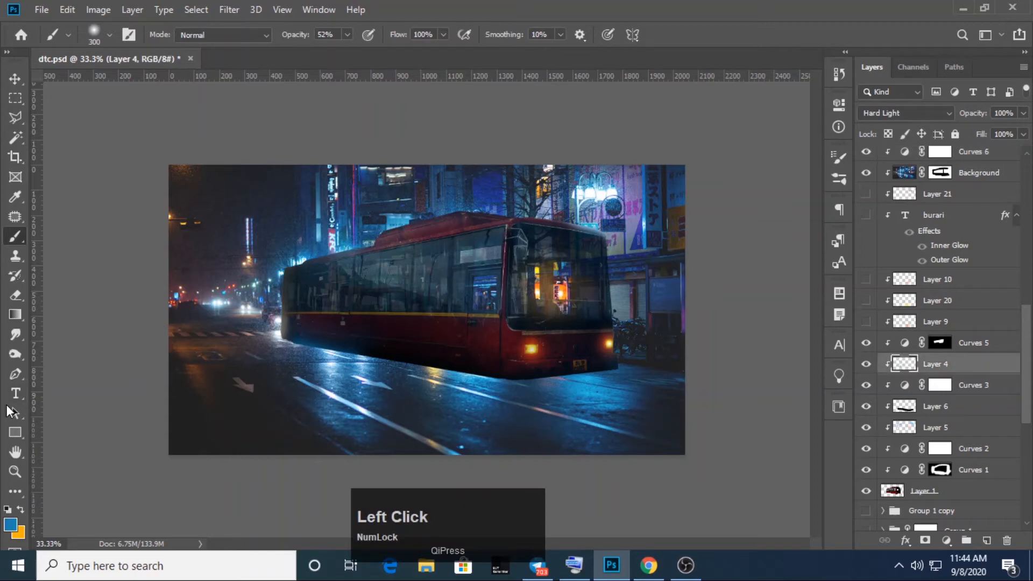
Step: Make Layer 9, Layer 20 and Layer 10 above the Curves 5 adjustment visible
{"action": "key", "text": "Num_Lock"}
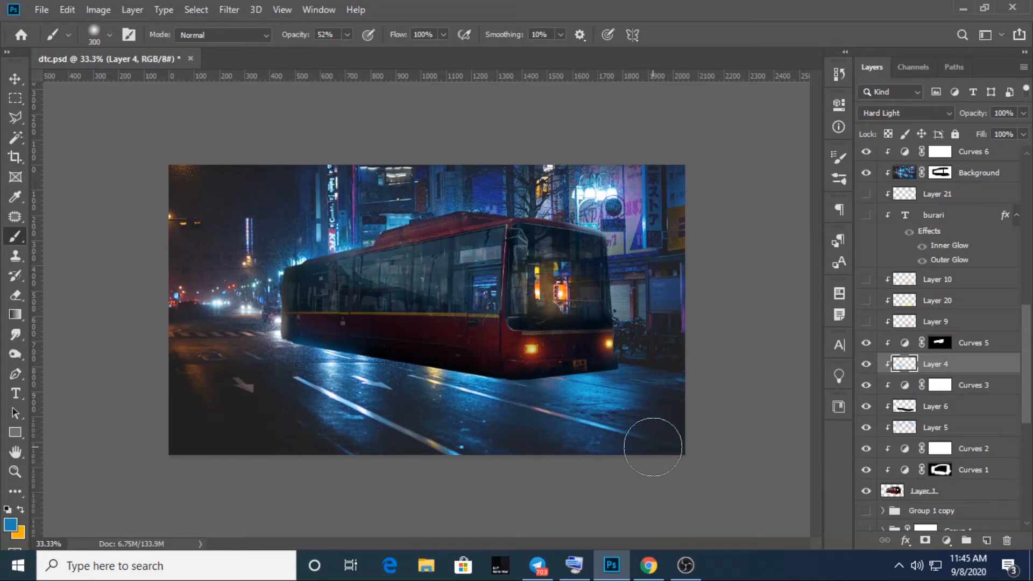
{"action": "left_click_drag", "start_coordinate": [1027, 359], "coordinate": [1025, 348]}
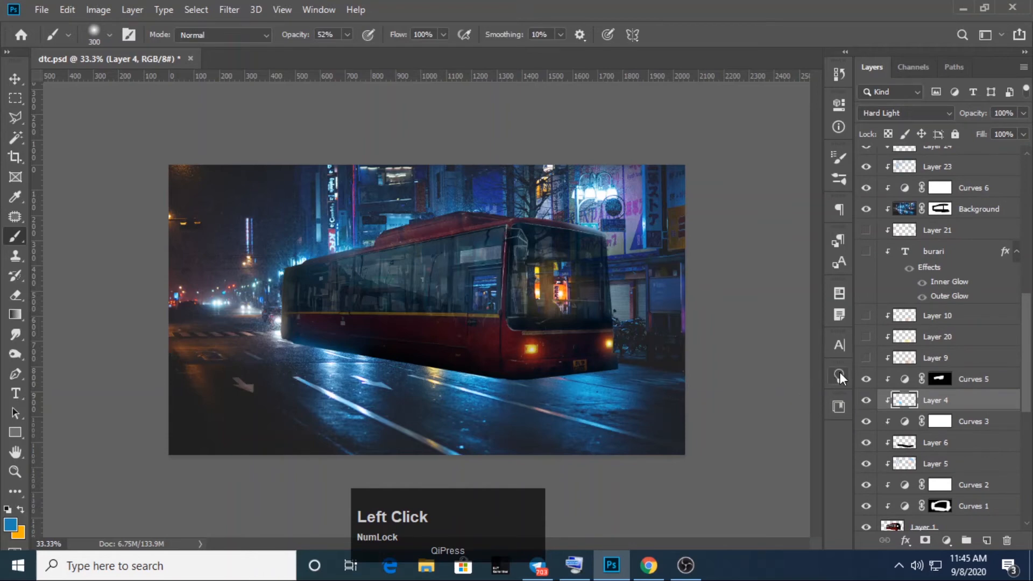
{"action": "left_click", "coordinate": [864, 359]}
{"action": "left_click", "coordinate": [866, 337]}
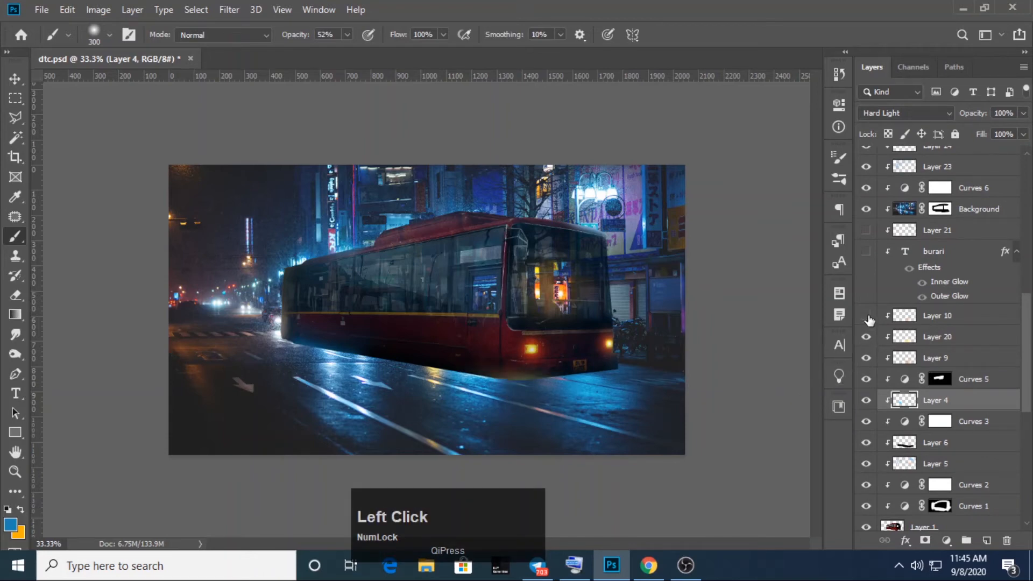
{"action": "left_click", "coordinate": [867, 316]}
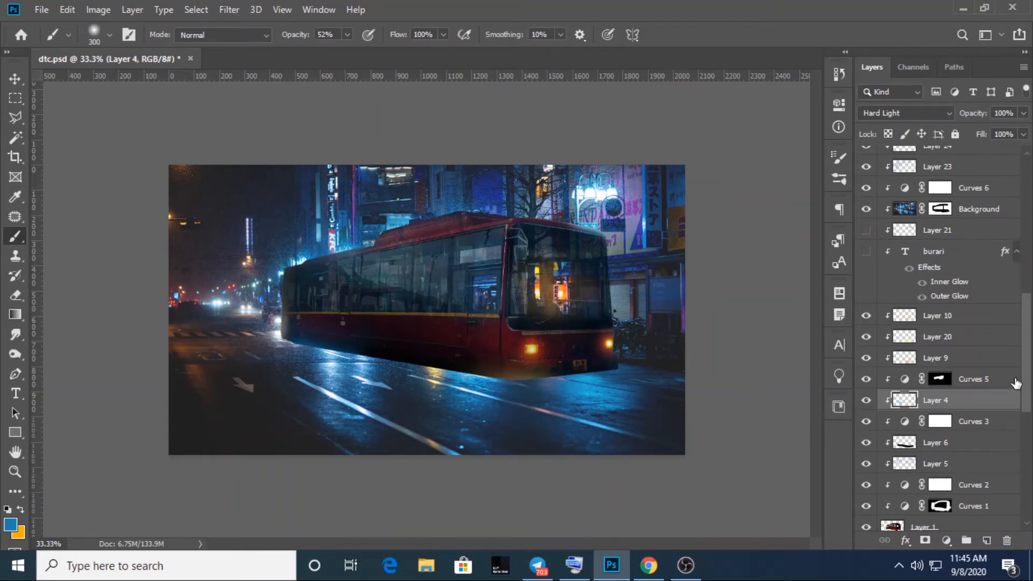
{"action": "left_click_drag", "start_coordinate": [1030, 384], "coordinate": [1030, 366]}
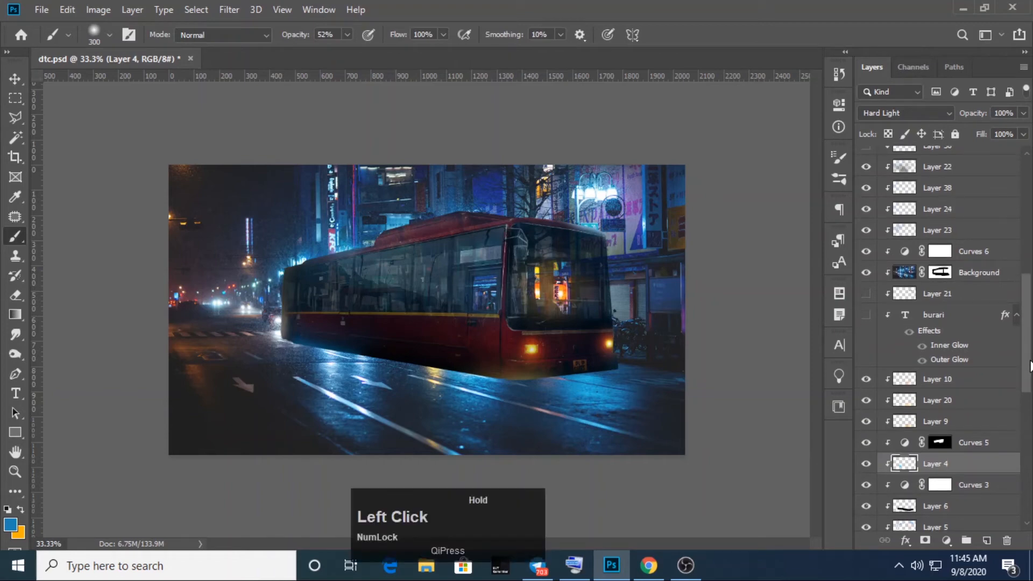
{"action": "left_click", "coordinate": [865, 296]}
{"action": "left_click", "coordinate": [864, 296]}
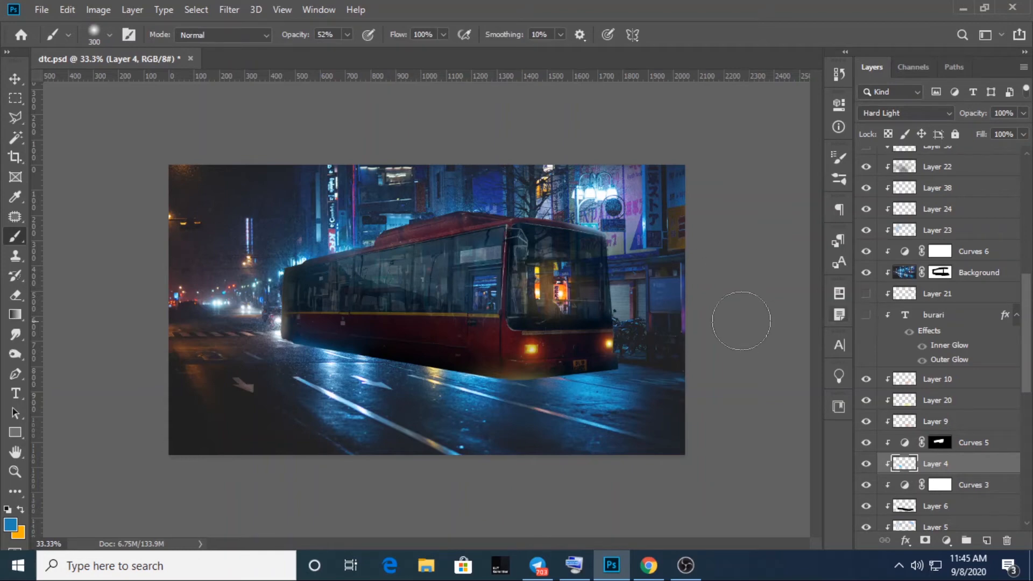
Step: Reduce the brush size to 90 and make the burari text layer visible on the bus windshield
{"action": "key", "text": "ctrl+plus"}
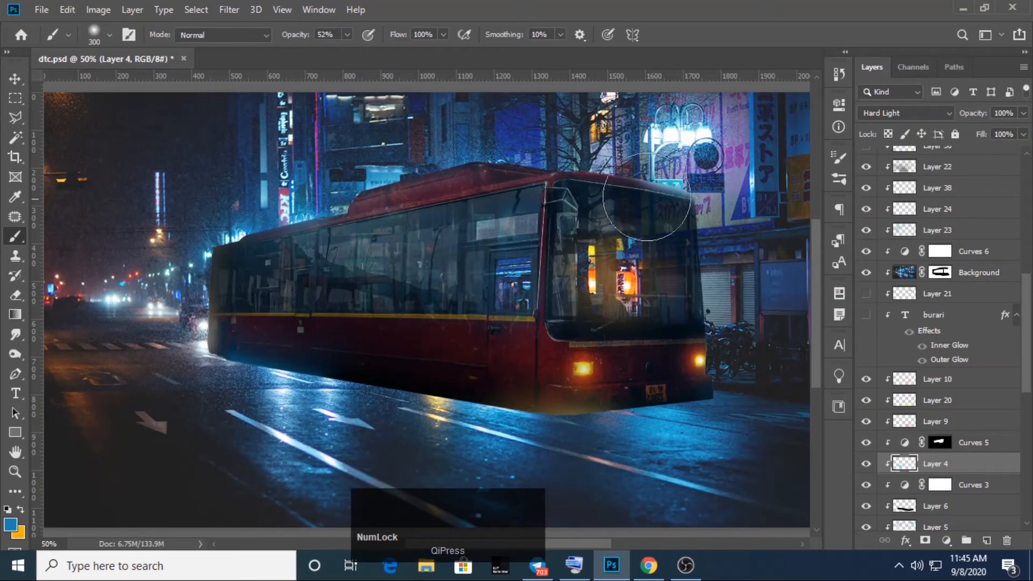
{"action": "key", "text": "bracketleft"}
{"action": "key", "text": "bracketleft"}
{"action": "key", "text": "bracketleft"}
{"action": "key", "text": "bracketleft"}
{"action": "key", "text": "bracketleft"}
{"action": "key", "text": "bracketleft"}
{"action": "key", "text": "bracketleft"}
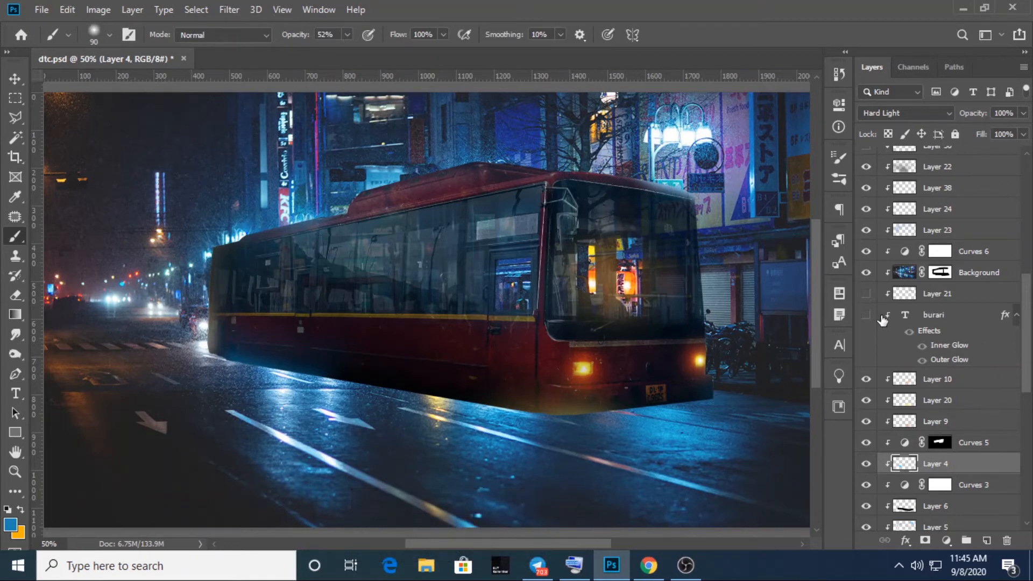
{"action": "left_click", "coordinate": [865, 316]}
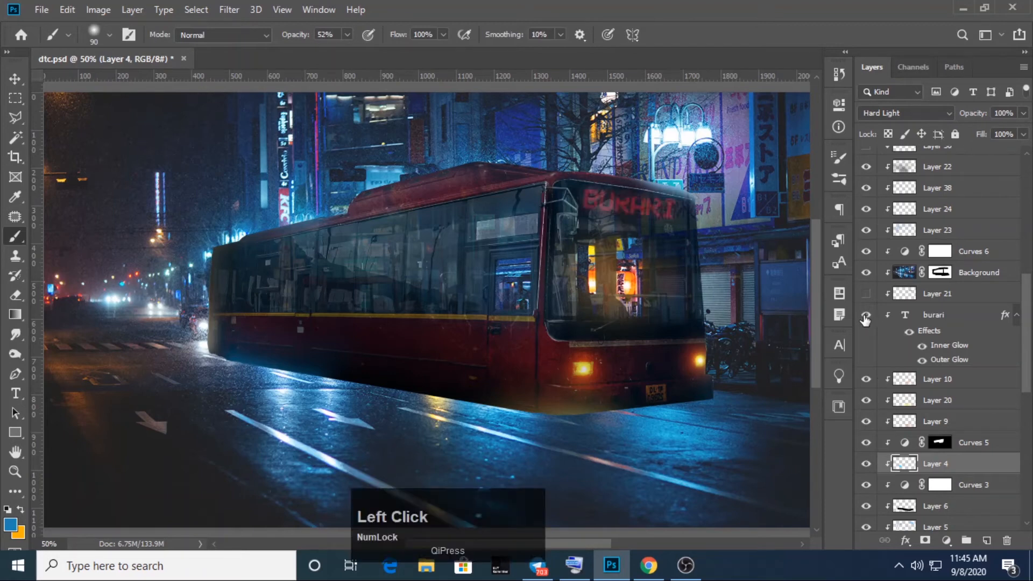
Step: Open the burari text for editing and examine its text colour in the Color Picker
{"action": "left_click", "coordinate": [905, 318]}
{"action": "double_click", "coordinate": [905, 319]}
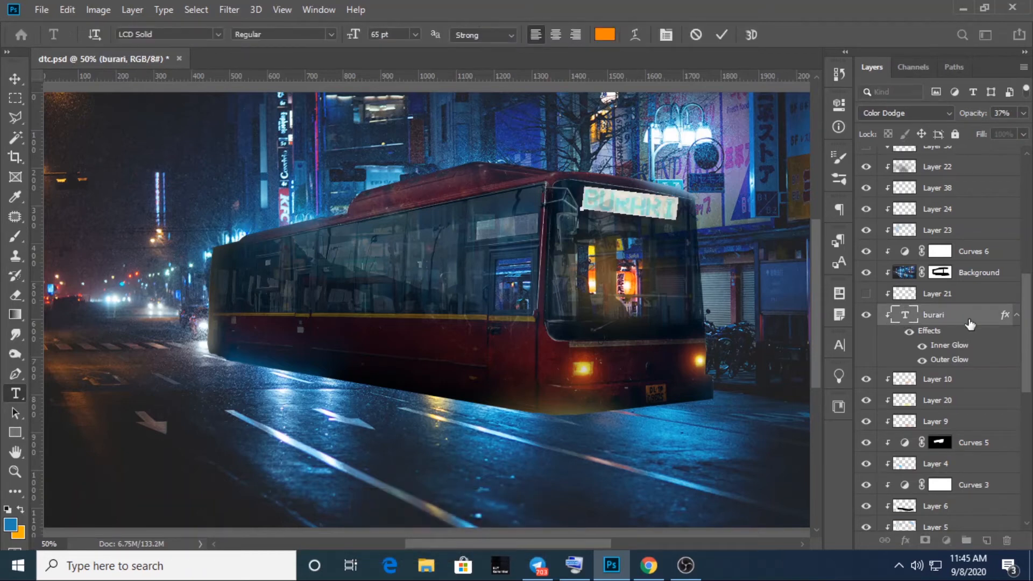
{"action": "left_click", "coordinate": [605, 34]}
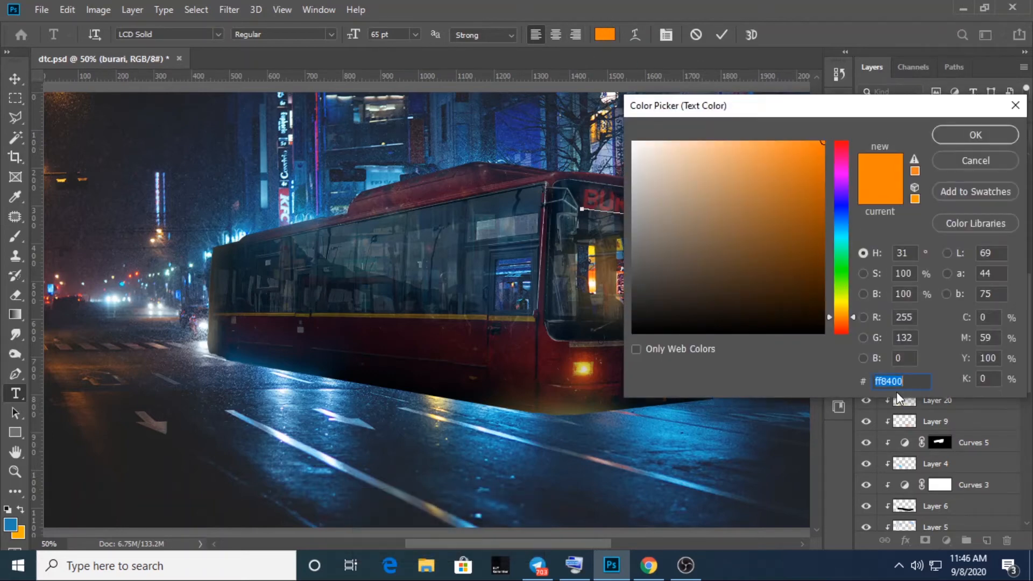
{"action": "left_click", "coordinate": [982, 134]}
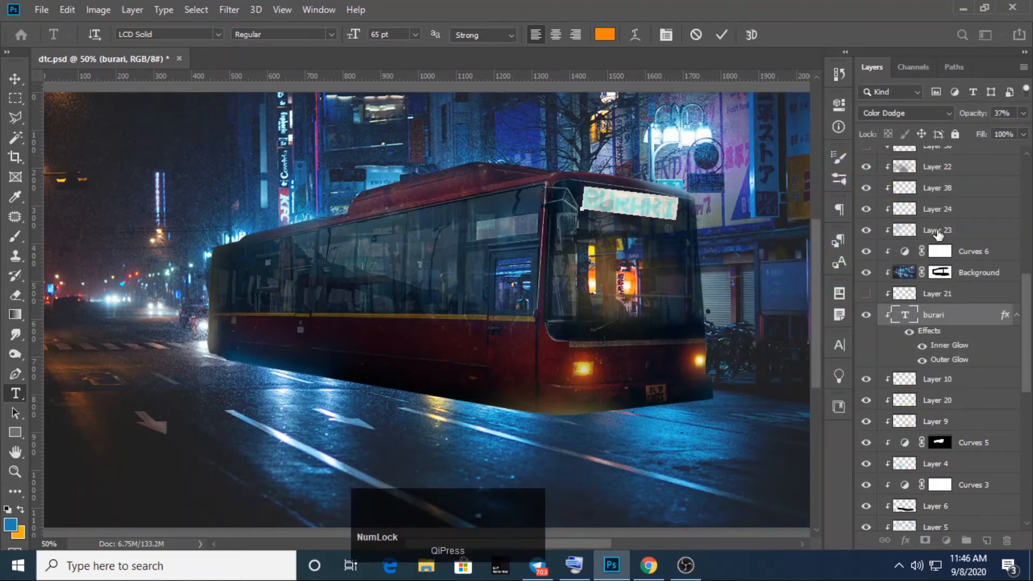
Step: Try the burari text layer in Normal blend mode, and return it to Color Dodge
{"action": "left_click", "coordinate": [925, 116]}
{"action": "left_click", "coordinate": [924, 115]}
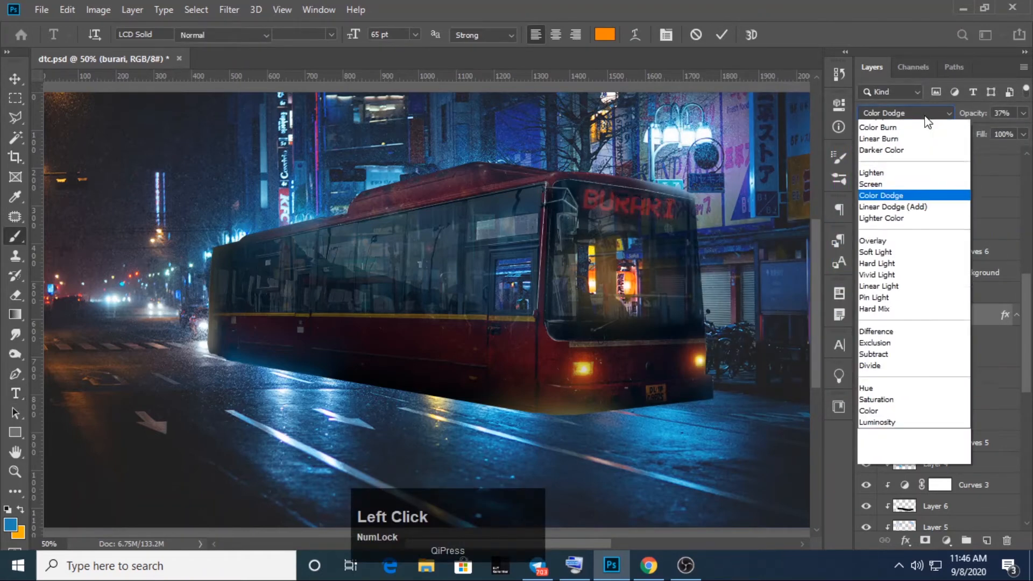
{"action": "left_click", "coordinate": [900, 124]}
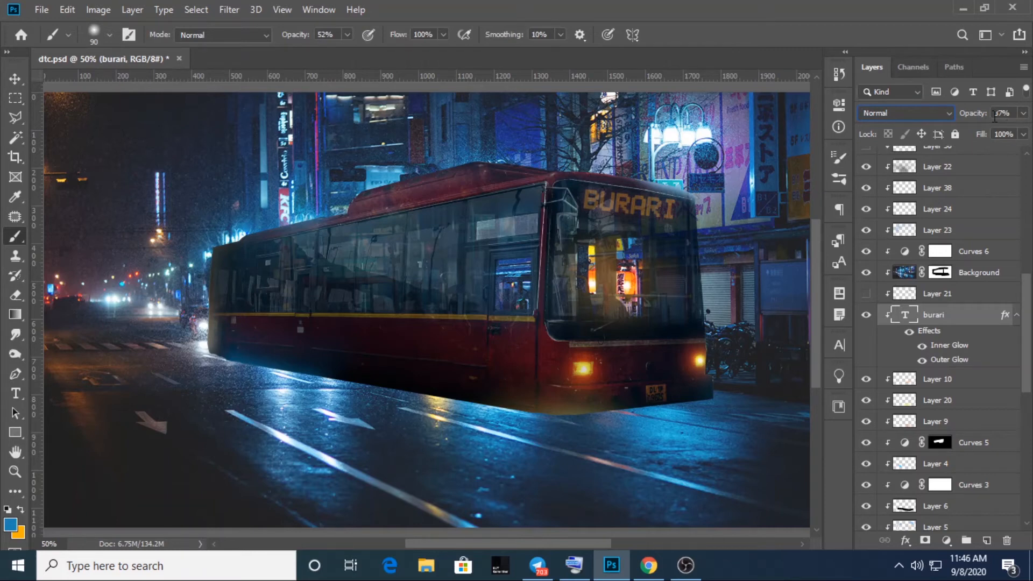
{"action": "left_click", "coordinate": [935, 109]}
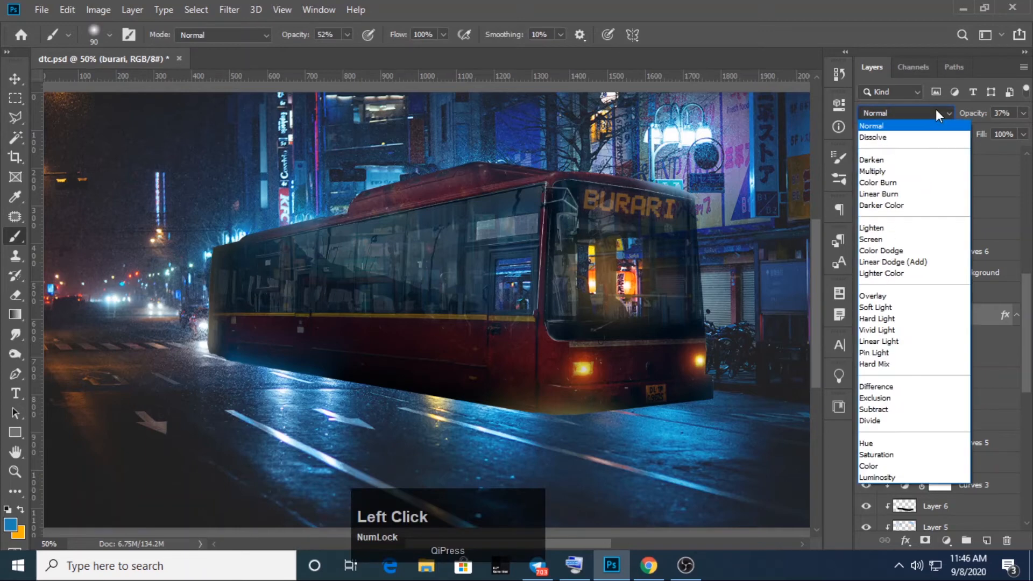
{"action": "left_click", "coordinate": [889, 251]}
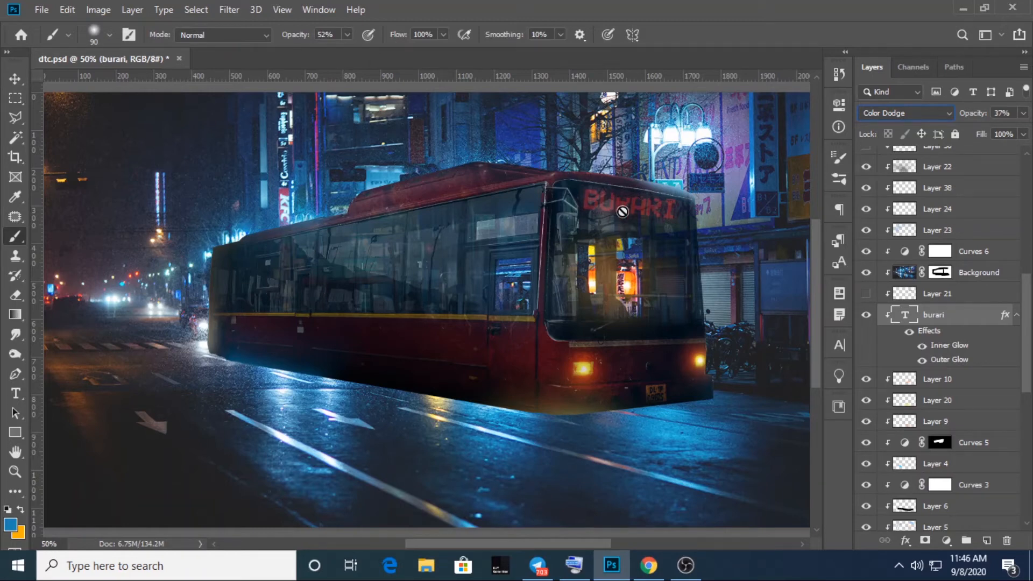
Step: Compare the burari text with its Inner Glow and Outer Glow effects hidden and shown
{"action": "left_click", "coordinate": [909, 331]}
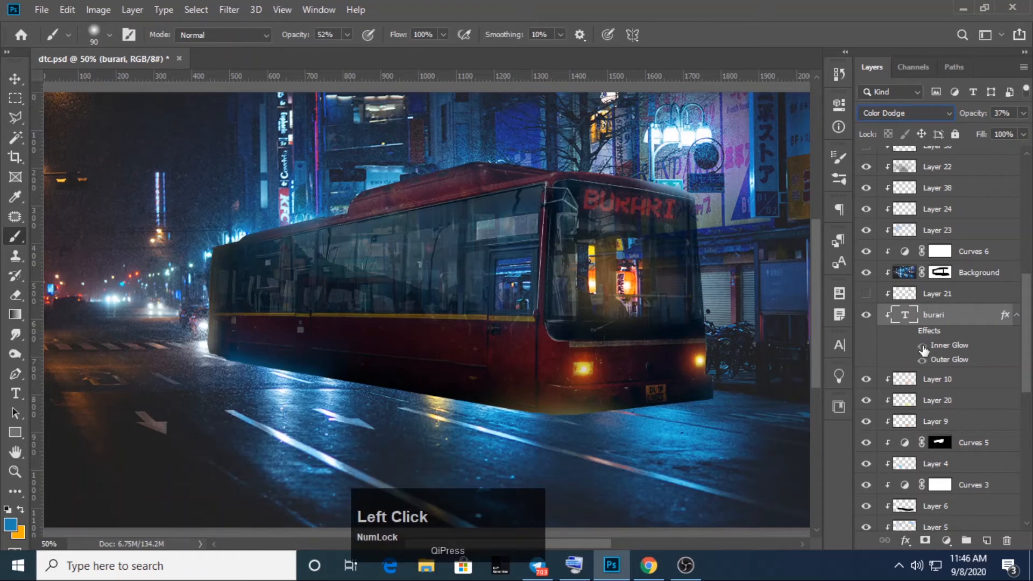
{"action": "left_click", "coordinate": [922, 361]}
{"action": "left_click", "coordinate": [909, 331]}
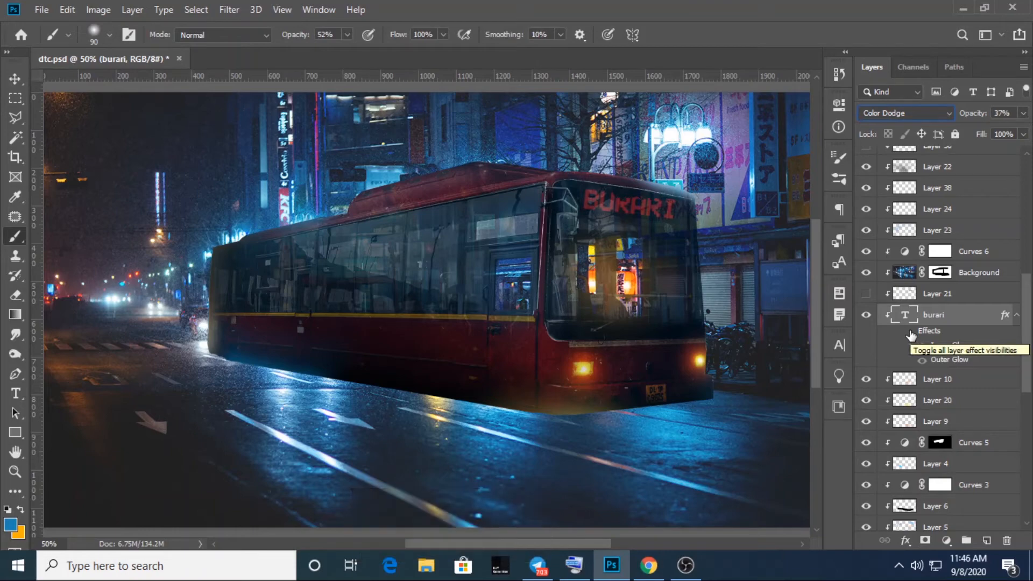
{"action": "left_click", "coordinate": [909, 332]}
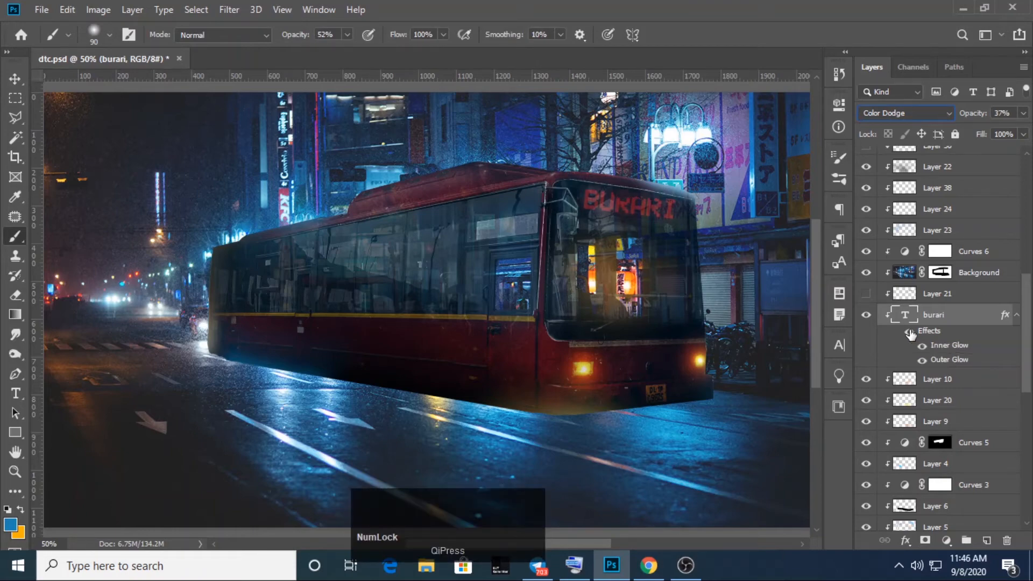
Step: Examine the burari layer's Outer Glow settings and glow colour, and its Inner Glow settings, leaving the layer style unchanged
{"action": "right_click", "coordinate": [934, 326]}
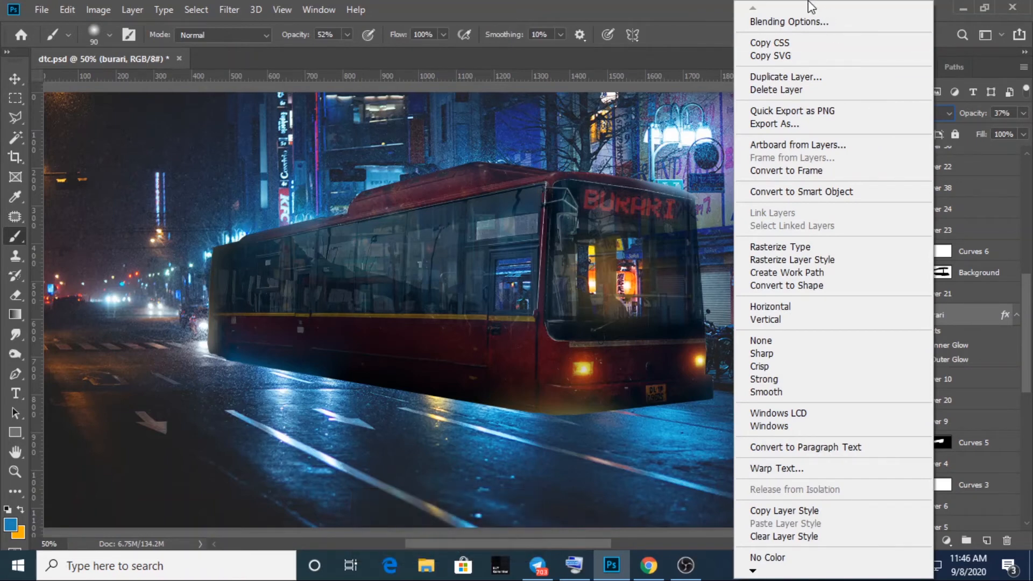
{"action": "left_click", "coordinate": [799, 18]}
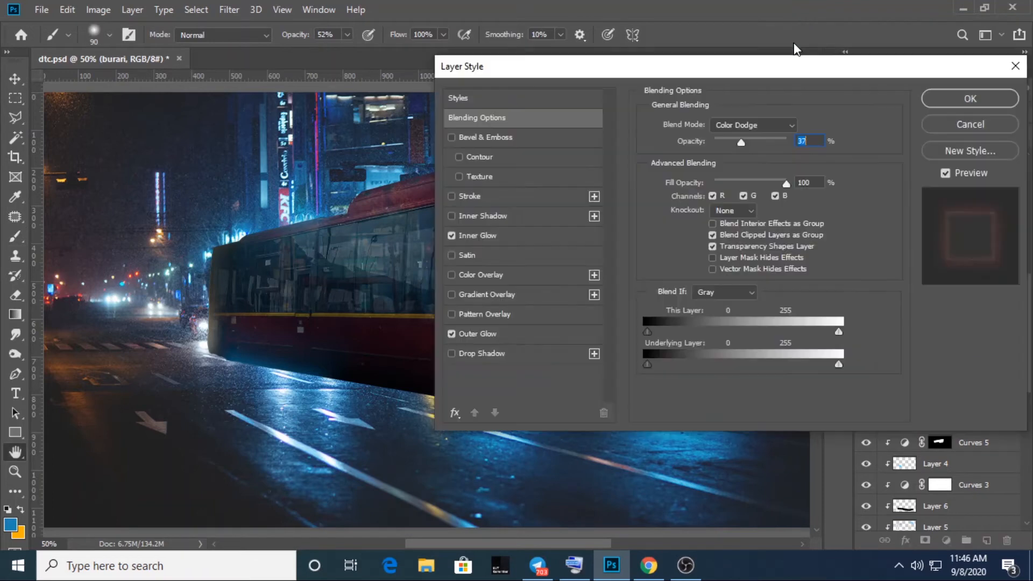
{"action": "left_click", "coordinate": [488, 334]}
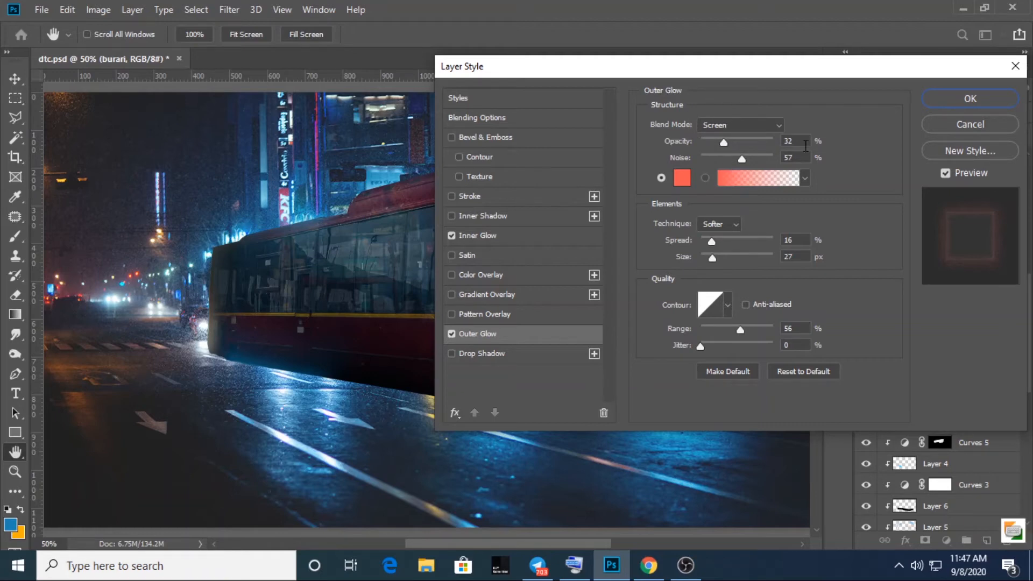
{"action": "left_click", "coordinate": [681, 180]}
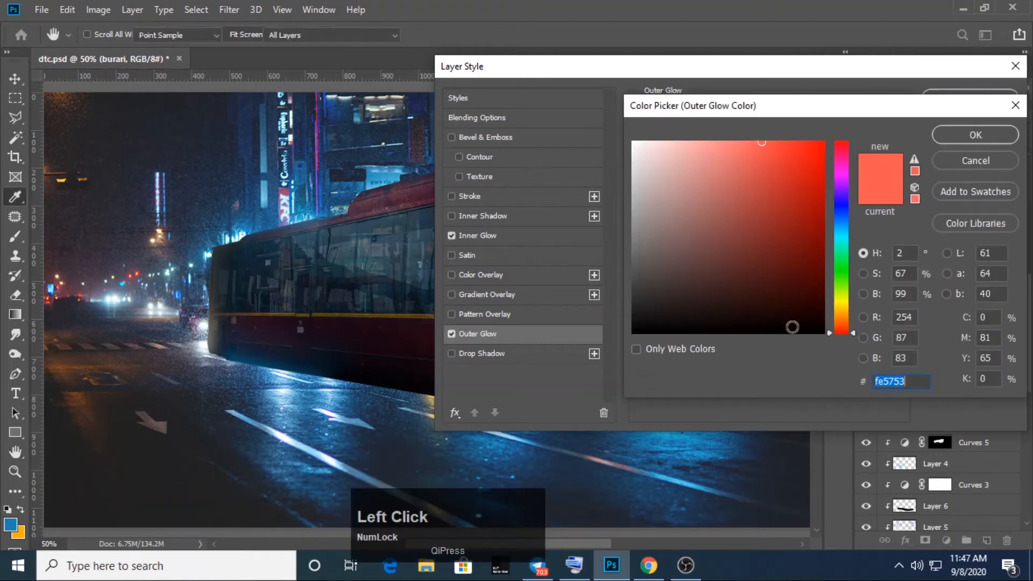
{"action": "key", "text": "Num_Lock"}
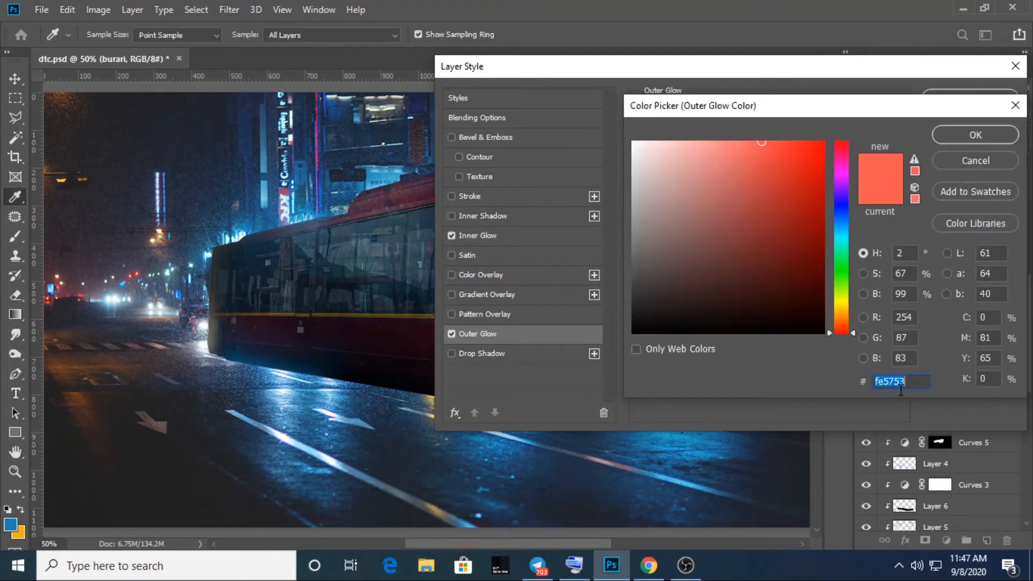
{"action": "left_click", "coordinate": [974, 156]}
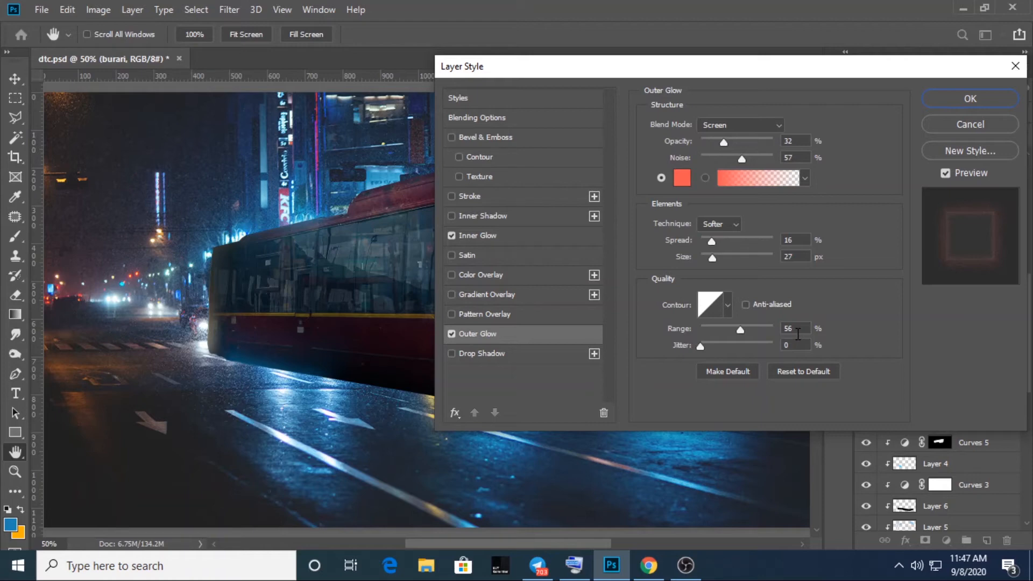
{"action": "left_click", "coordinate": [531, 235]}
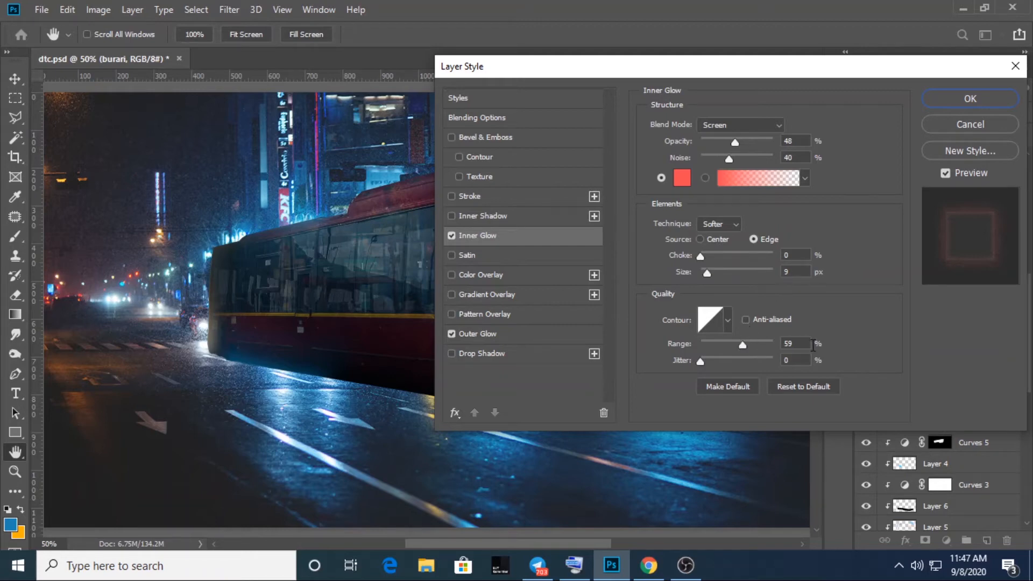
{"action": "left_click", "coordinate": [954, 124]}
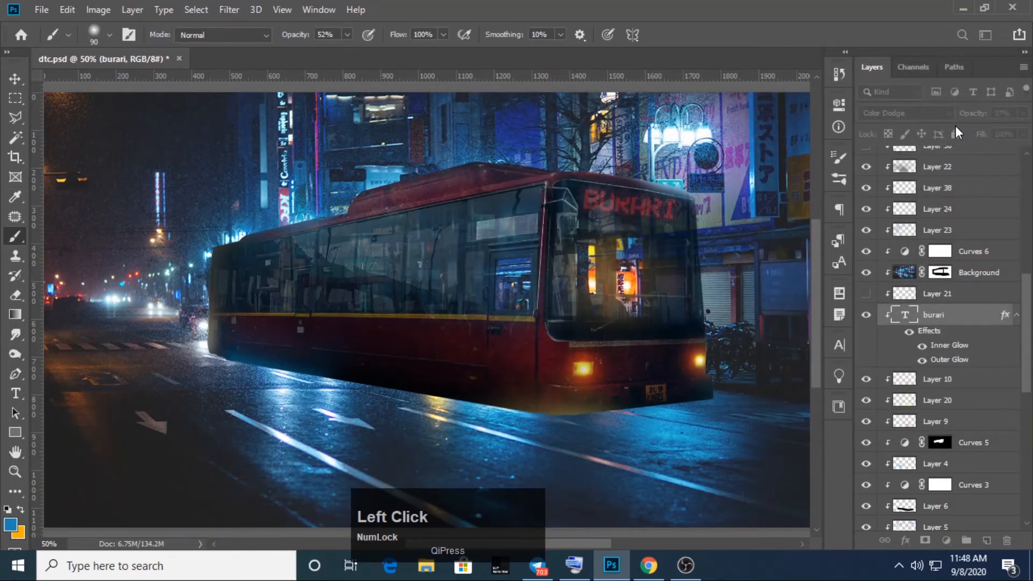
Step: Make Layer 21 above the burari text visible and select it, comparing the sign with and without it
{"action": "left_click_drag", "start_coordinate": [1026, 379], "coordinate": [1026, 358]}
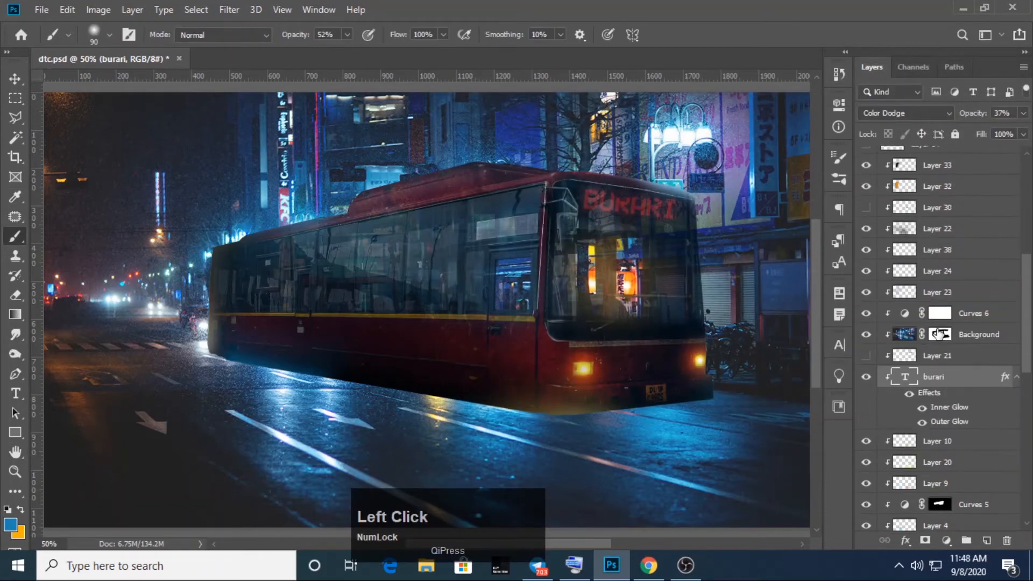
{"action": "left_click", "coordinate": [866, 356]}
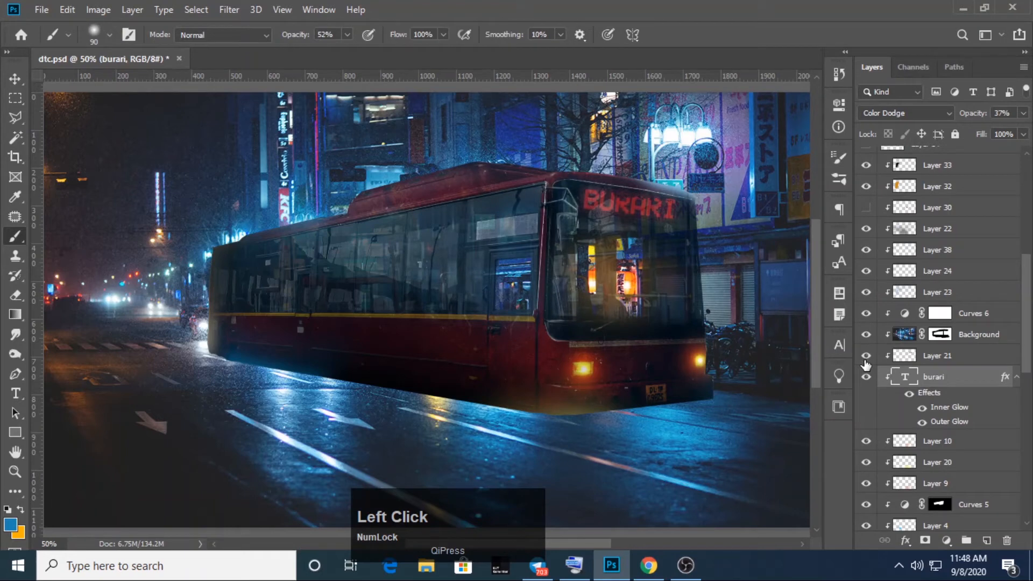
{"action": "left_click", "coordinate": [866, 362]}
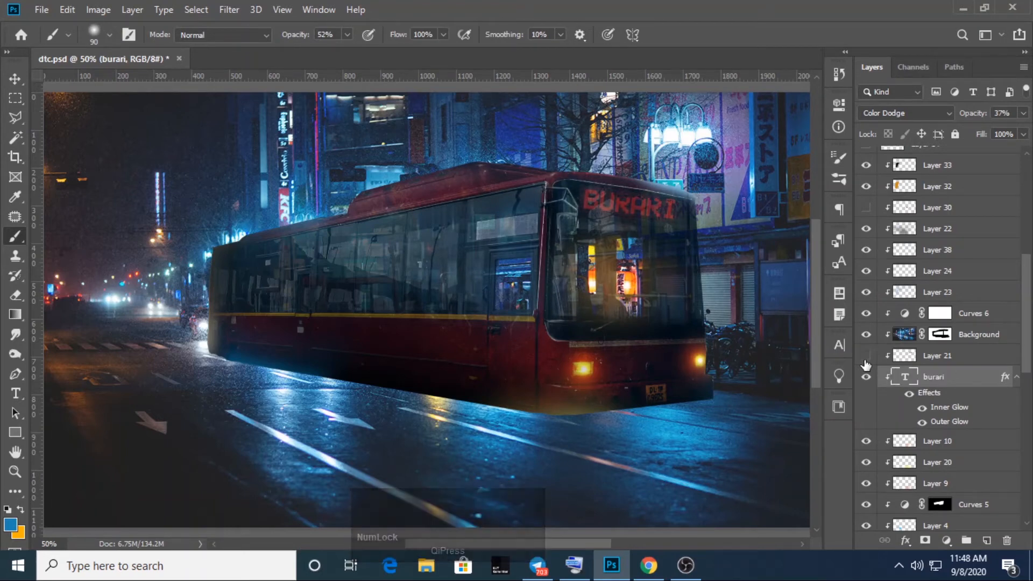
{"action": "left_click", "coordinate": [866, 358]}
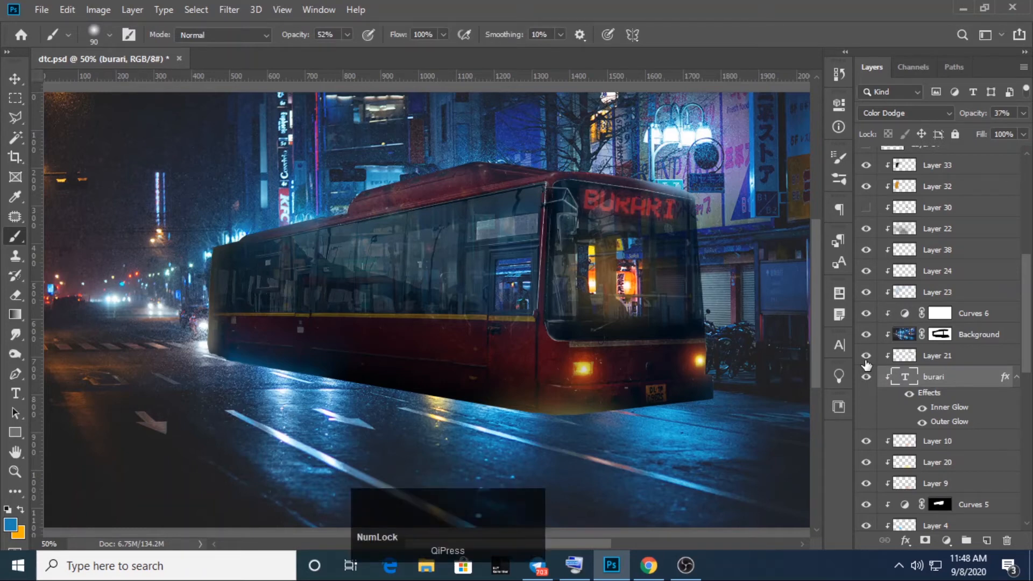
{"action": "left_click", "coordinate": [909, 359]}
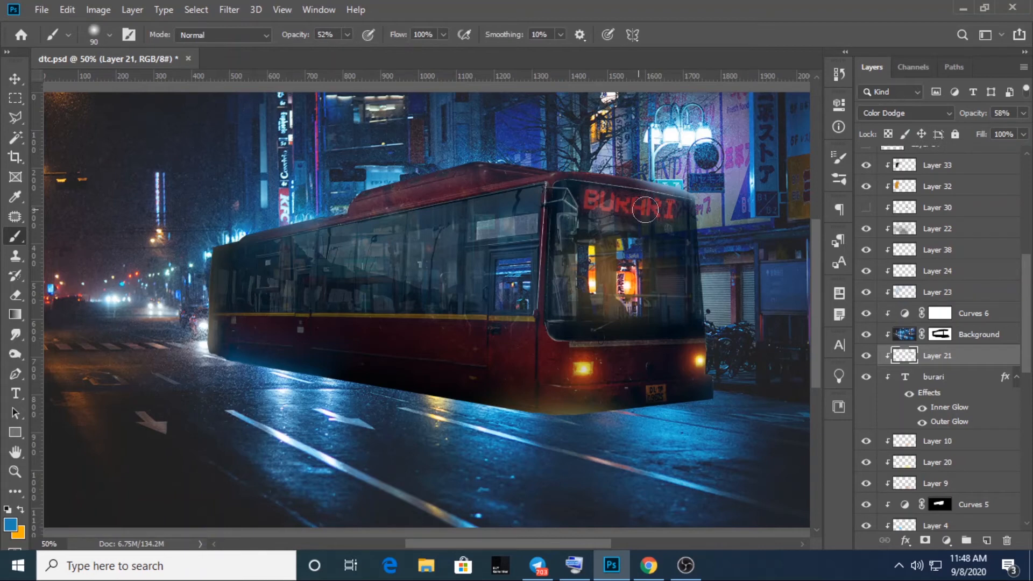
{"action": "left_click", "coordinate": [866, 356]}
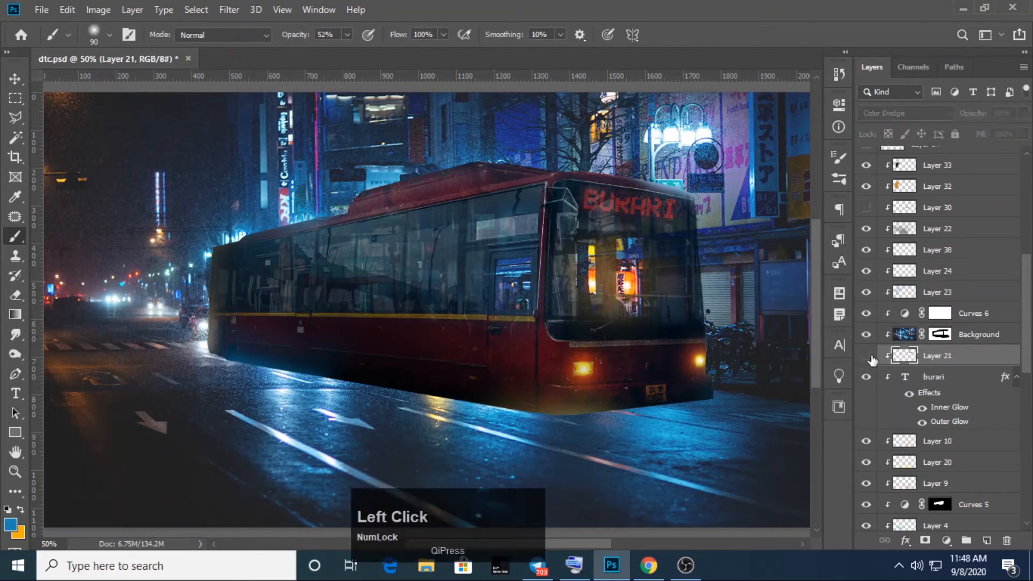
{"action": "left_click", "coordinate": [866, 355]}
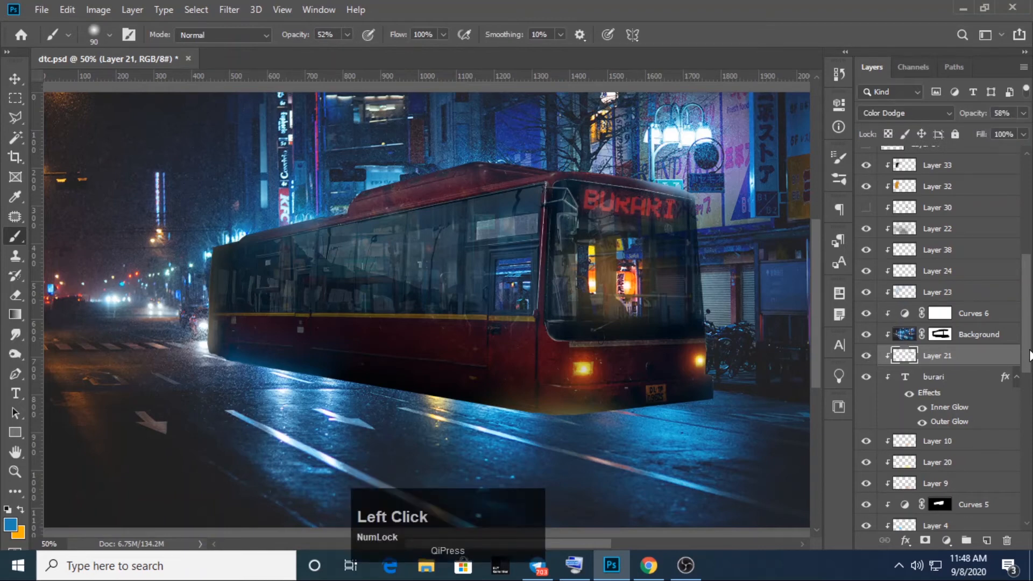
{"action": "key", "text": "ctrl+minus"}
{"action": "key", "text": "ctrl+minus"}
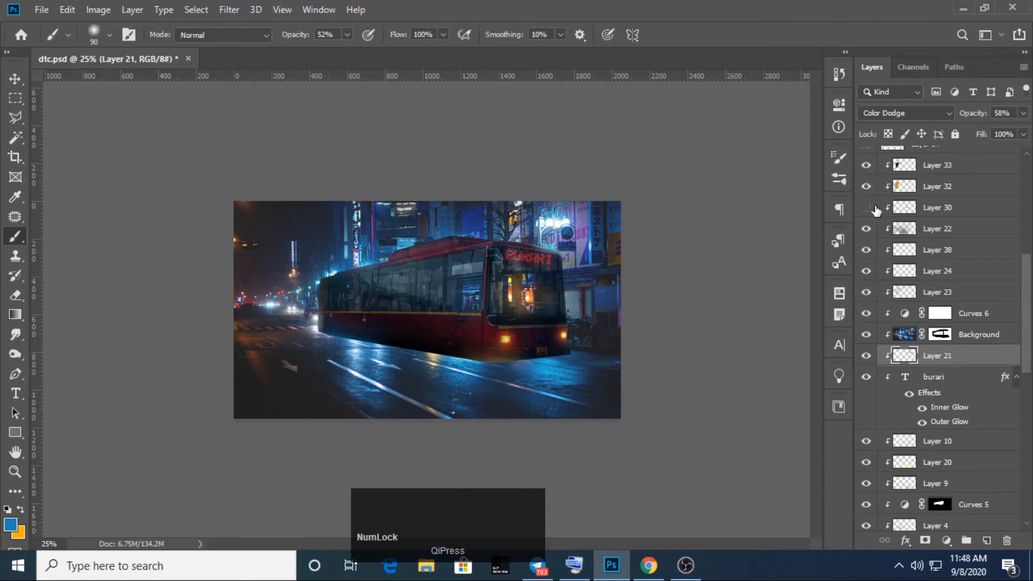
Step: Compare the bus with Layer 30 shown and hidden, leaving that layer hidden
{"action": "left_click_drag", "start_coordinate": [1026, 307], "coordinate": [1024, 269]}
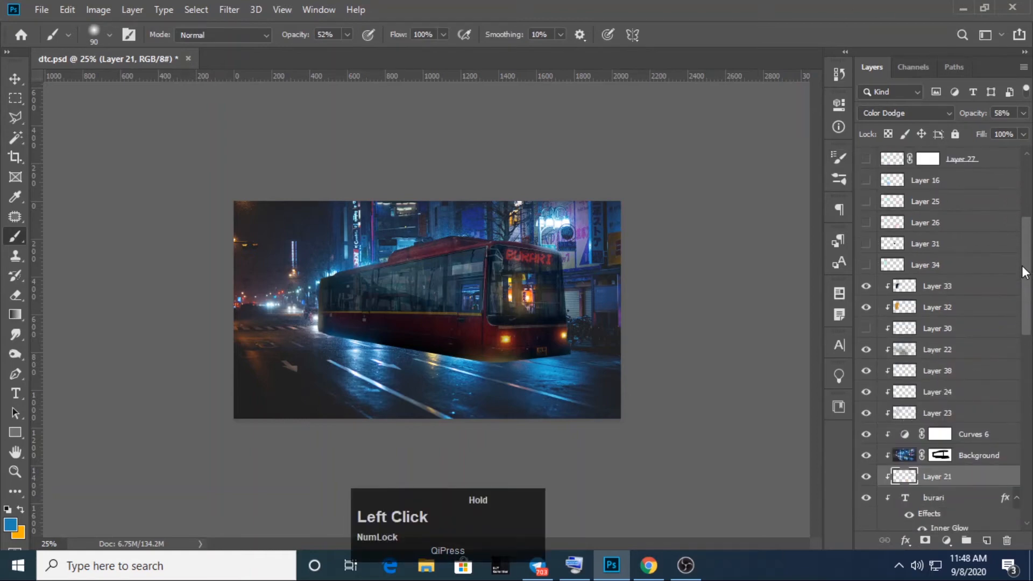
{"action": "key", "text": "ctrl+plus"}
{"action": "key", "text": "ctrl+plus"}
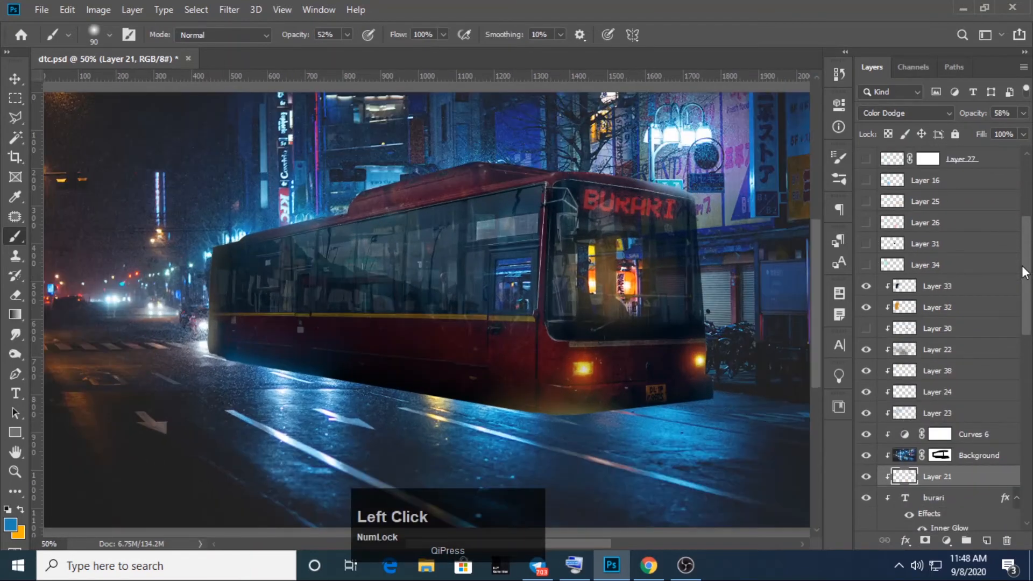
{"action": "left_click", "coordinate": [866, 329]}
{"action": "left_click", "coordinate": [866, 331]}
Step: Make the Layer 2 jet engine beneath the bus visible, and briefly preview Layer 15 below it
{"action": "left_click_drag", "start_coordinate": [1026, 271], "coordinate": [1028, 455]}
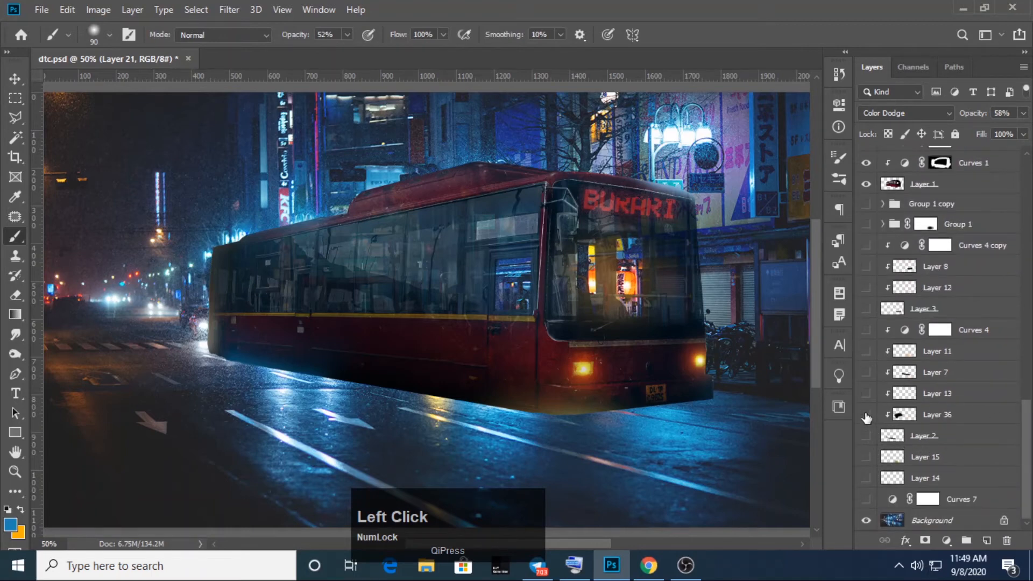
{"action": "left_click", "coordinate": [865, 437]}
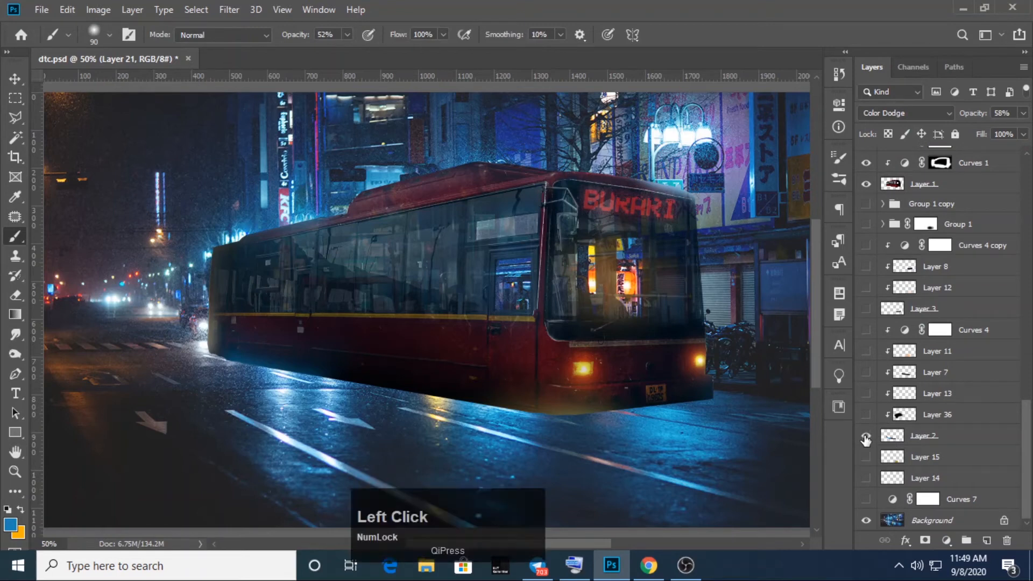
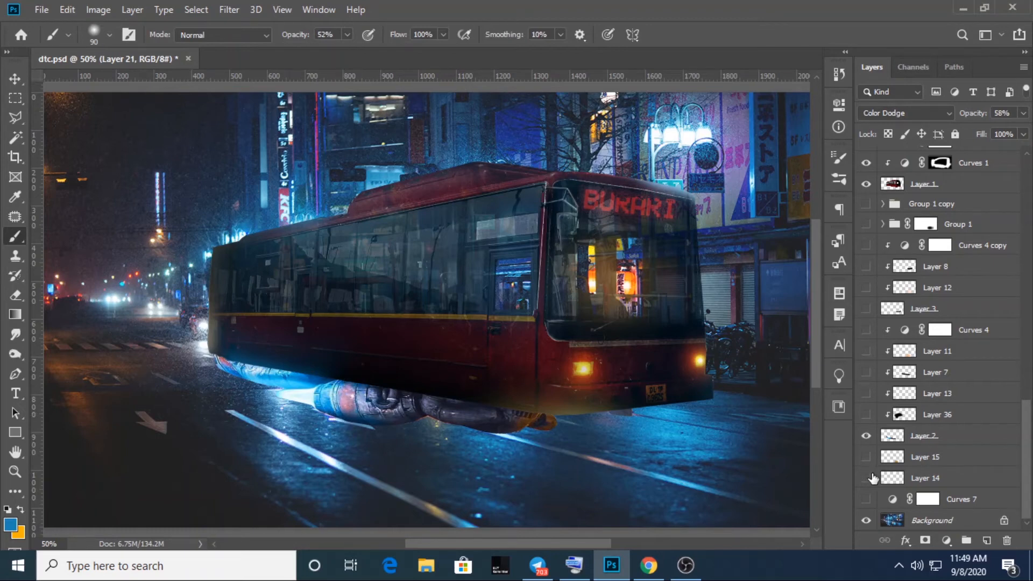
{"action": "left_click", "coordinate": [866, 457]}
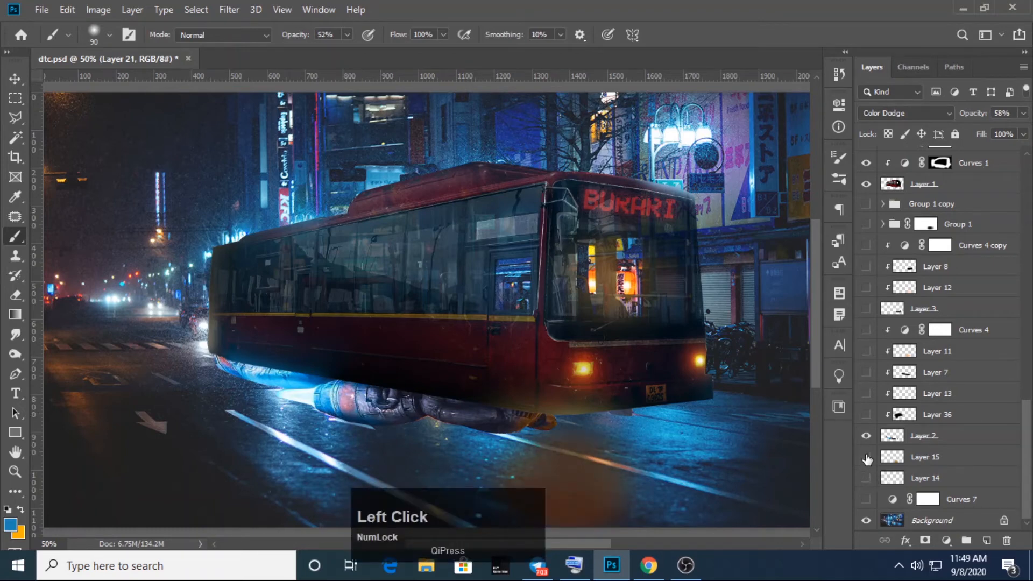
{"action": "left_click", "coordinate": [1029, 449]}
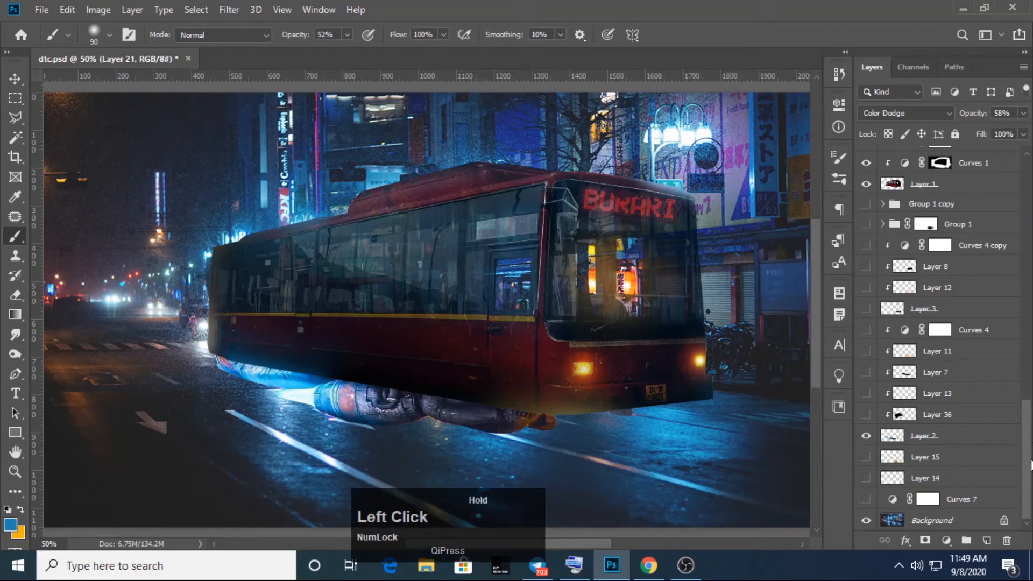
Step: Compare the engine with and without the clipped Layer 36, and leave Layer 36 visible
{"action": "left_click", "coordinate": [866, 415]}
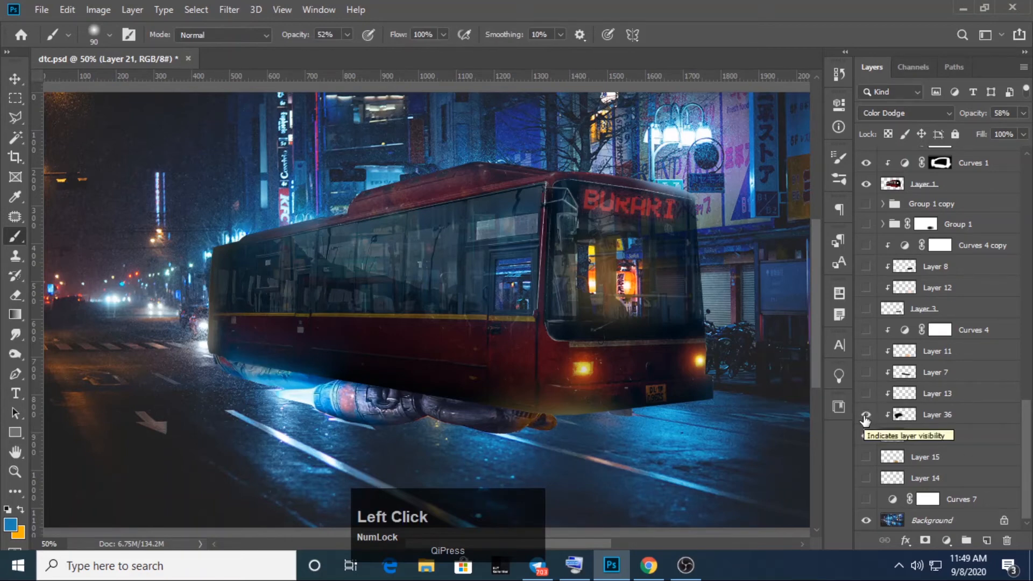
{"action": "left_click", "coordinate": [865, 416]}
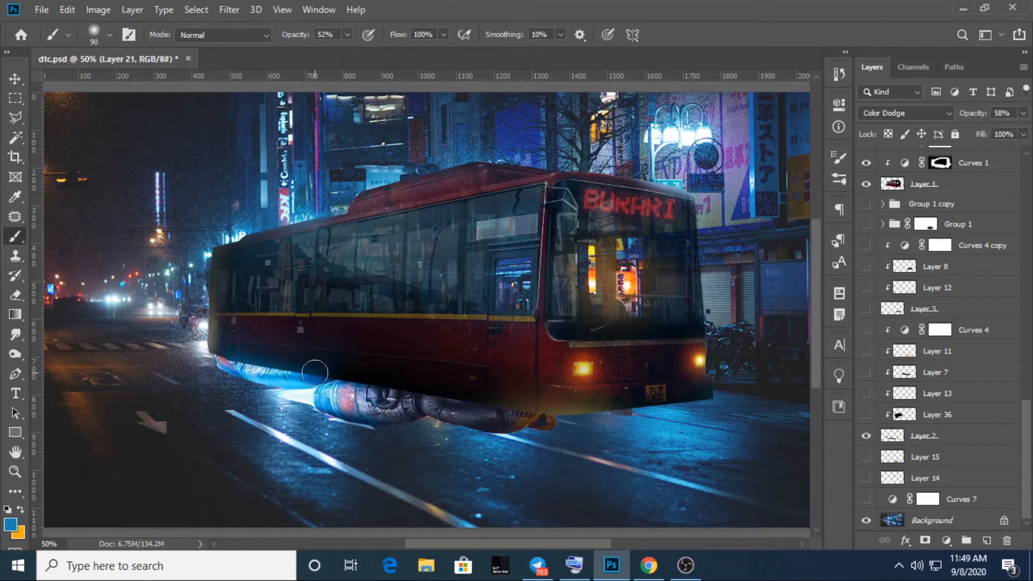
{"action": "left_click", "coordinate": [866, 414]}
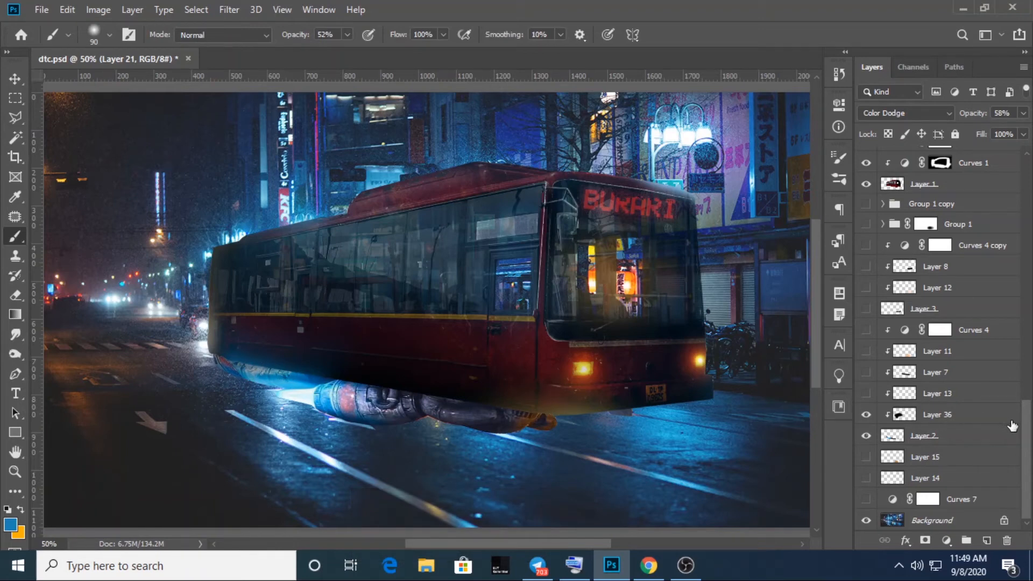
Step: Preview Layer 13 on the engine, and make Layer 7 visible after comparing the engine with and without it
{"action": "left_click", "coordinate": [866, 394]}
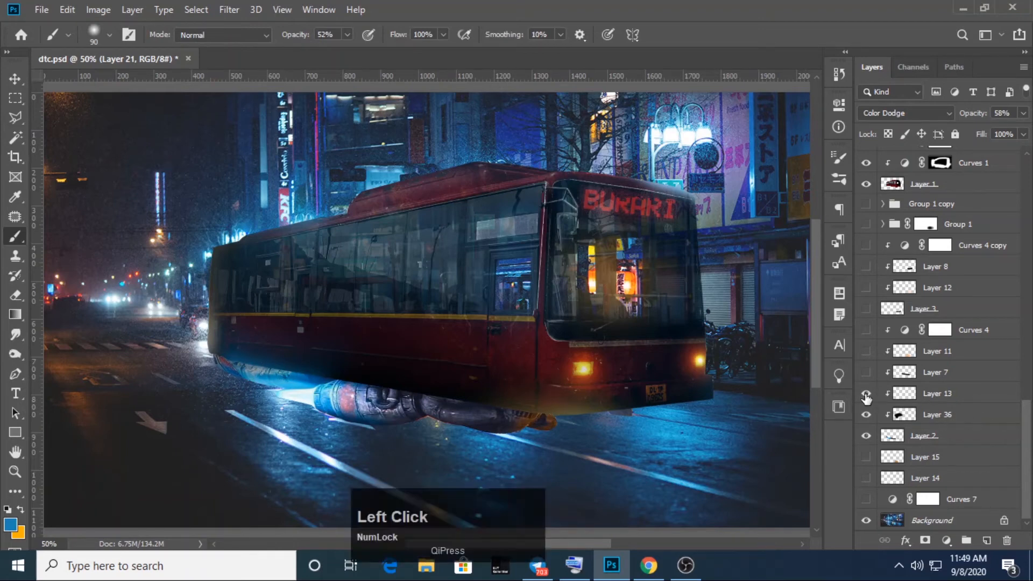
{"action": "left_click", "coordinate": [866, 394]}
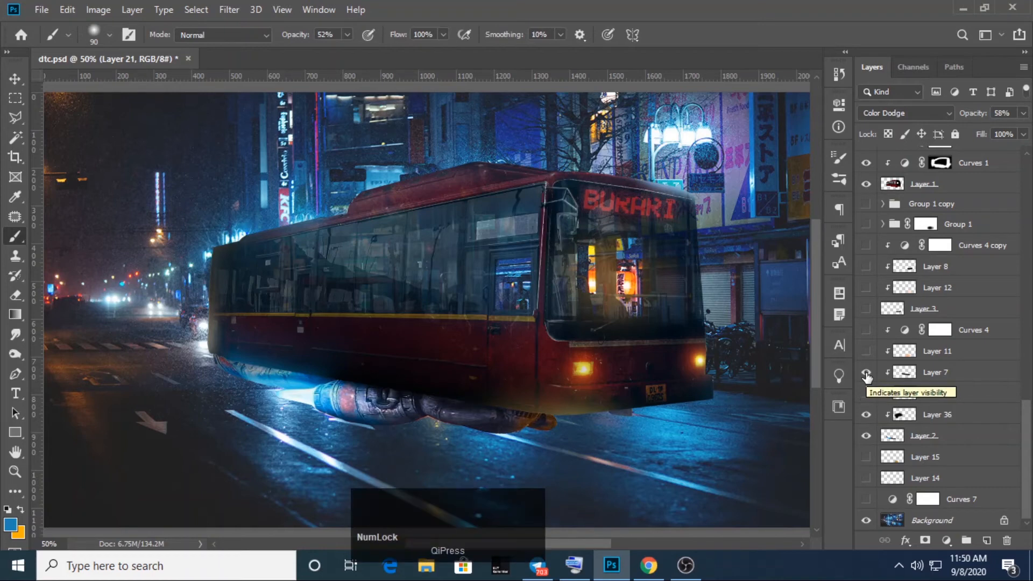
{"action": "left_click", "coordinate": [866, 374]}
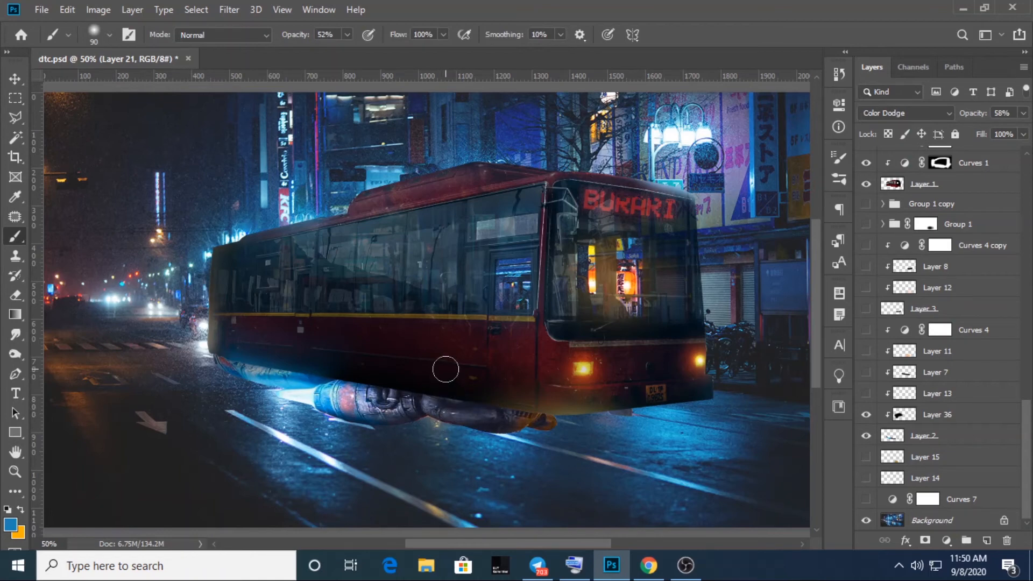
{"action": "left_click", "coordinate": [866, 374]}
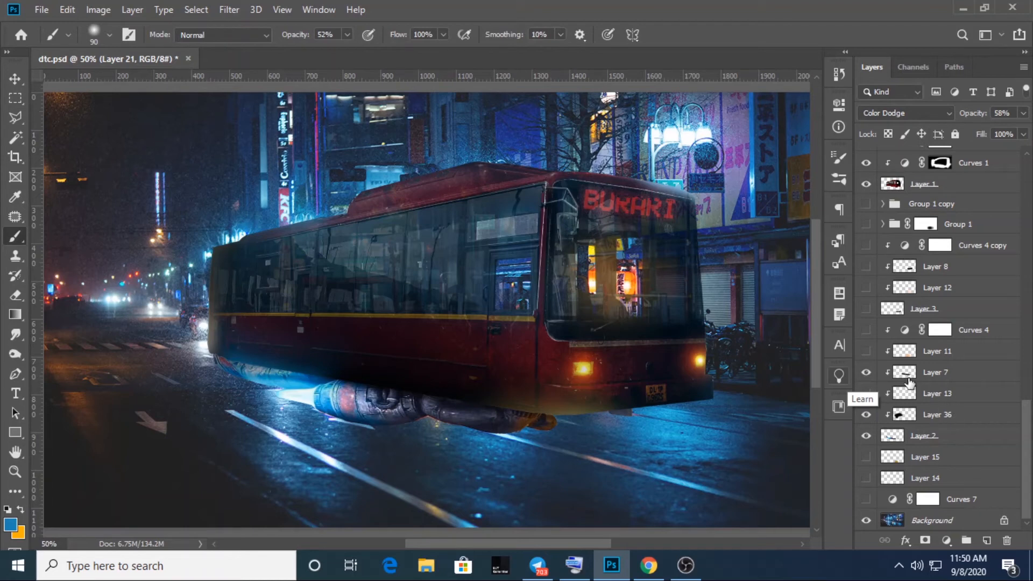
{"action": "key", "text": "alt"}
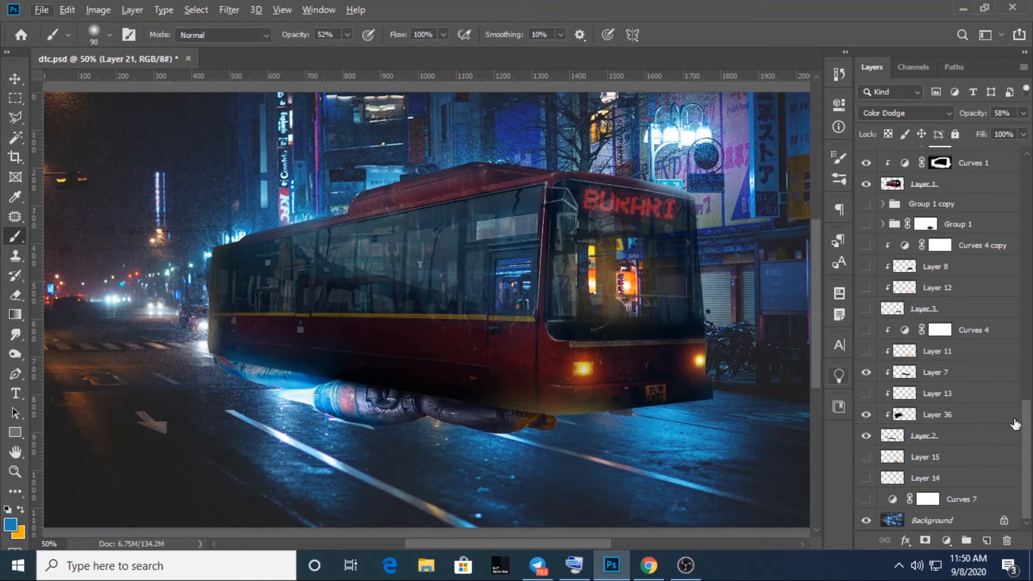
Step: Make Layer 11's orange light on the engine visible after comparing it, select Layer 11, and show Layer 13
{"action": "left_click", "coordinate": [1026, 435]}
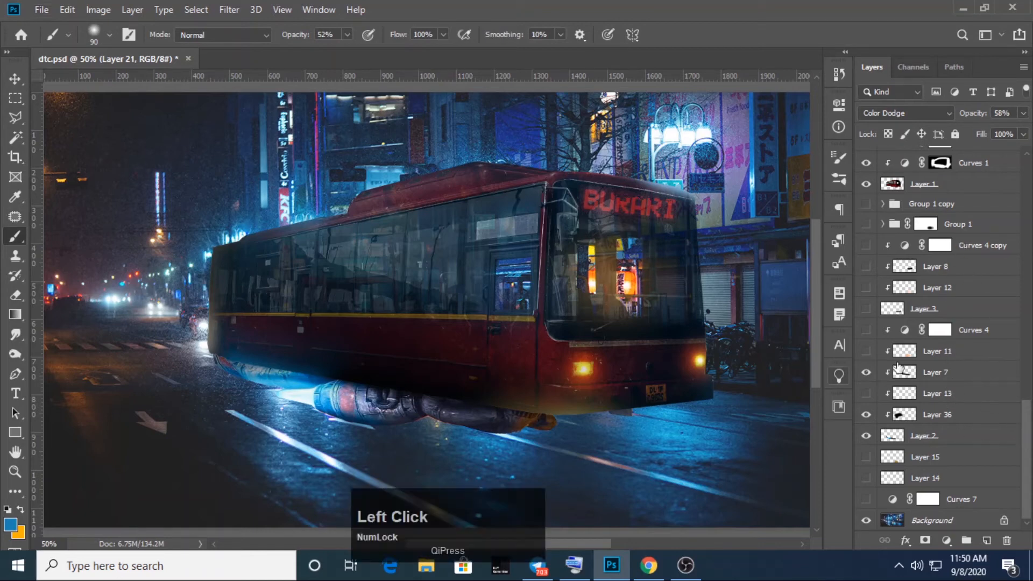
{"action": "left_click", "coordinate": [866, 352]}
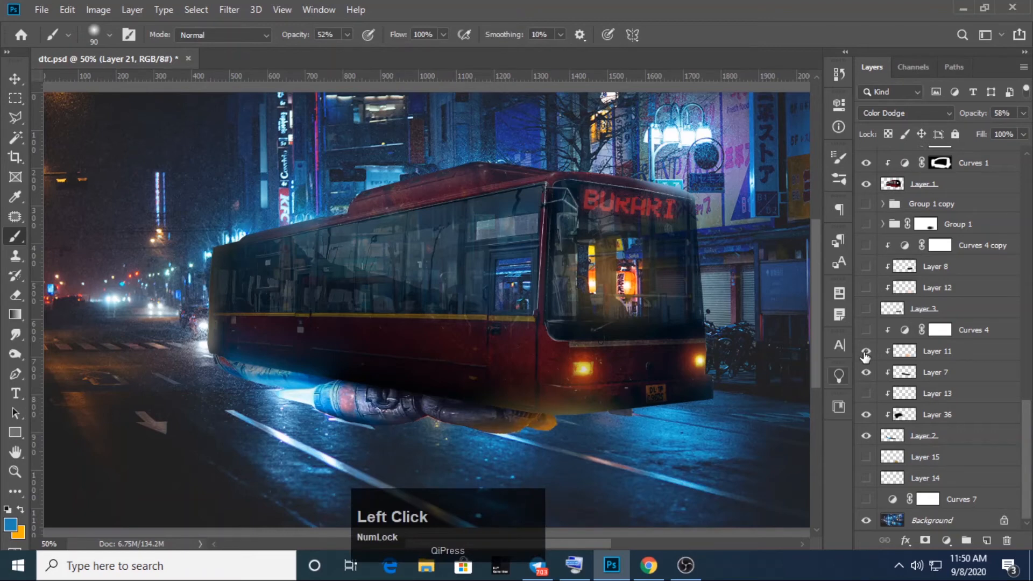
{"action": "left_click", "coordinate": [866, 352]}
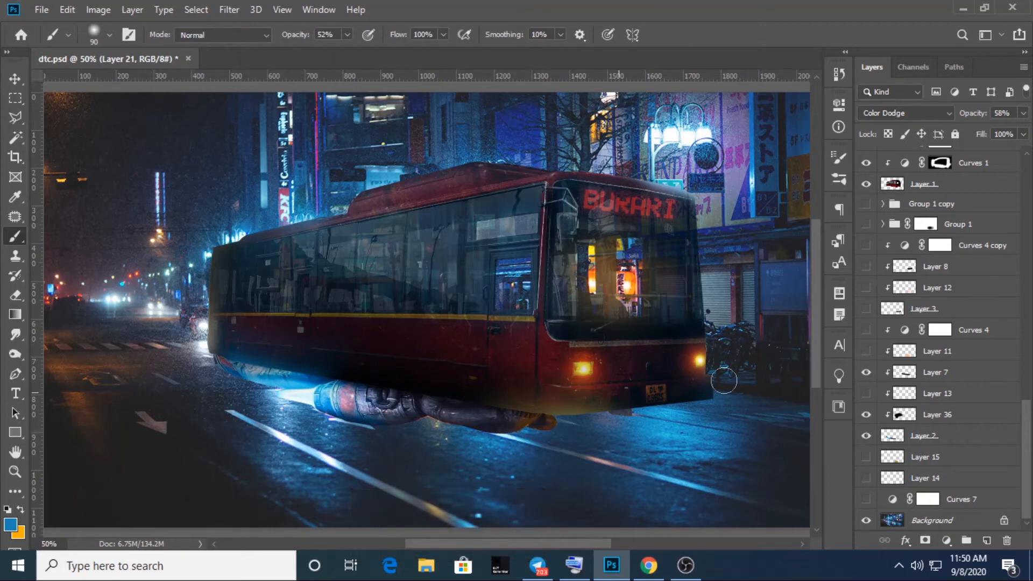
{"action": "left_click", "coordinate": [866, 353]}
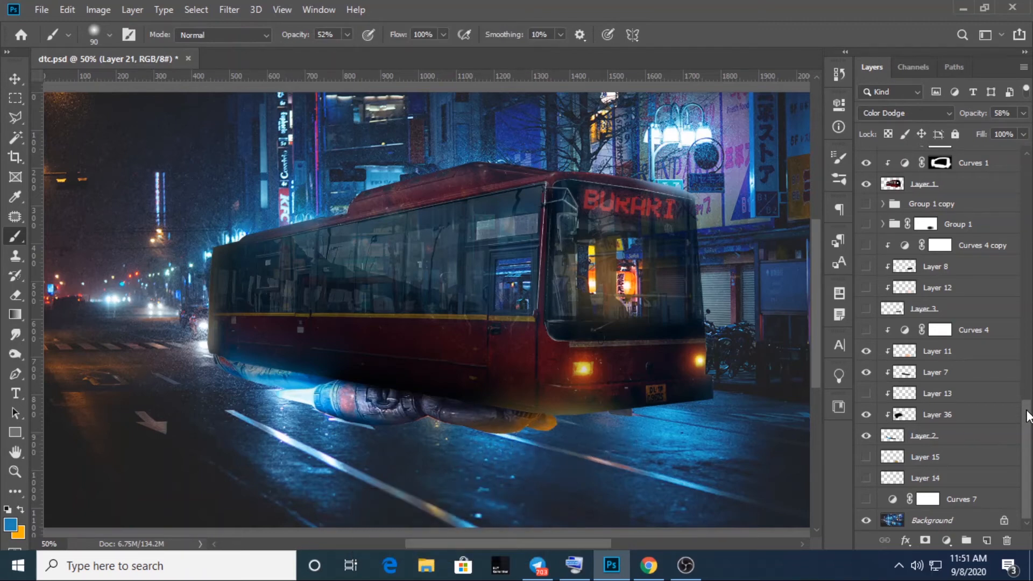
{"action": "left_click", "coordinate": [934, 355]}
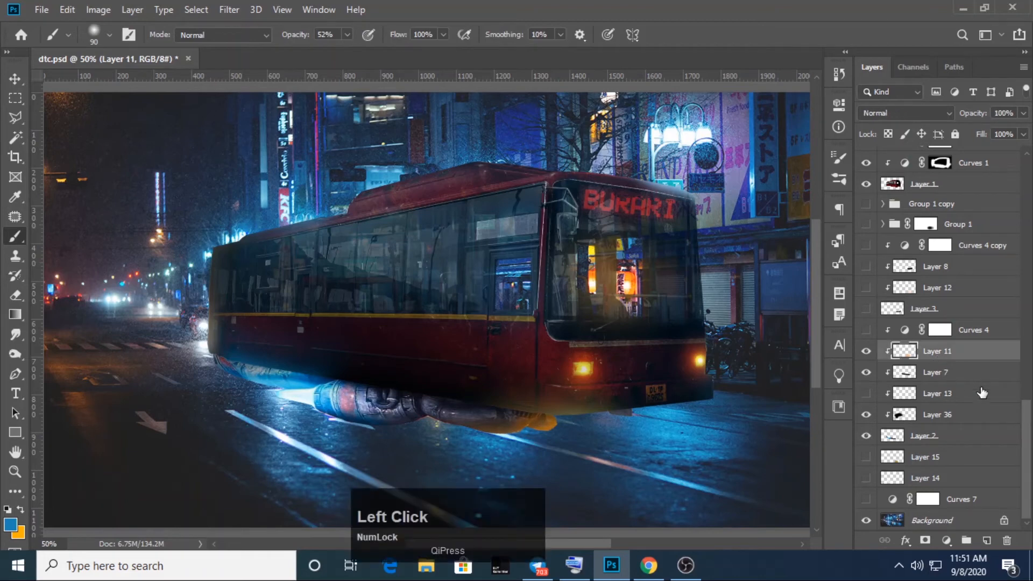
{"action": "left_click", "coordinate": [867, 394]}
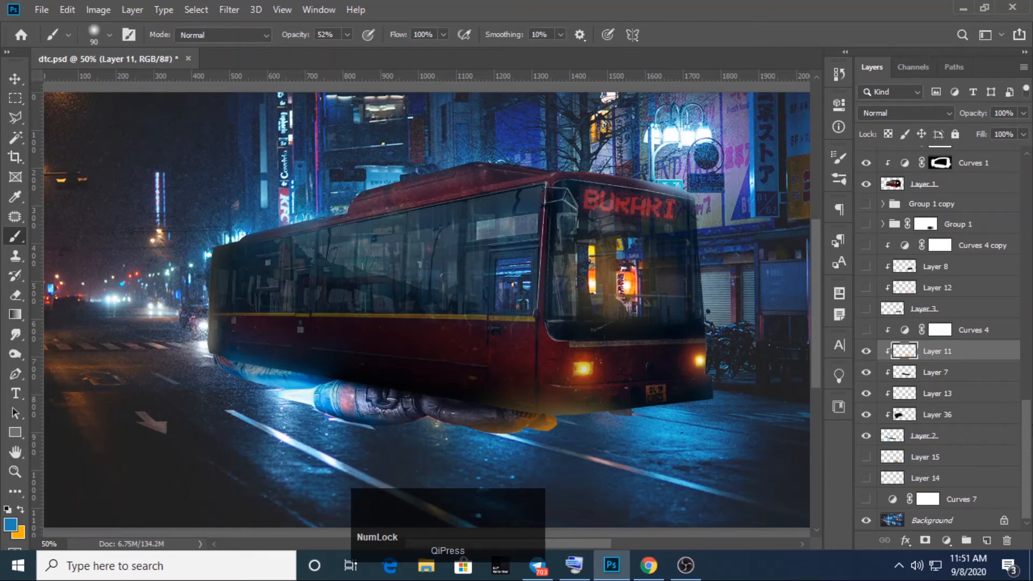
Step: Show the Layer 3 engine under the bus front with its clipped Layer 12 and Layer 8, comparing Layer 8's effect
{"action": "left_click_drag", "start_coordinate": [1028, 430], "coordinate": [1028, 414]}
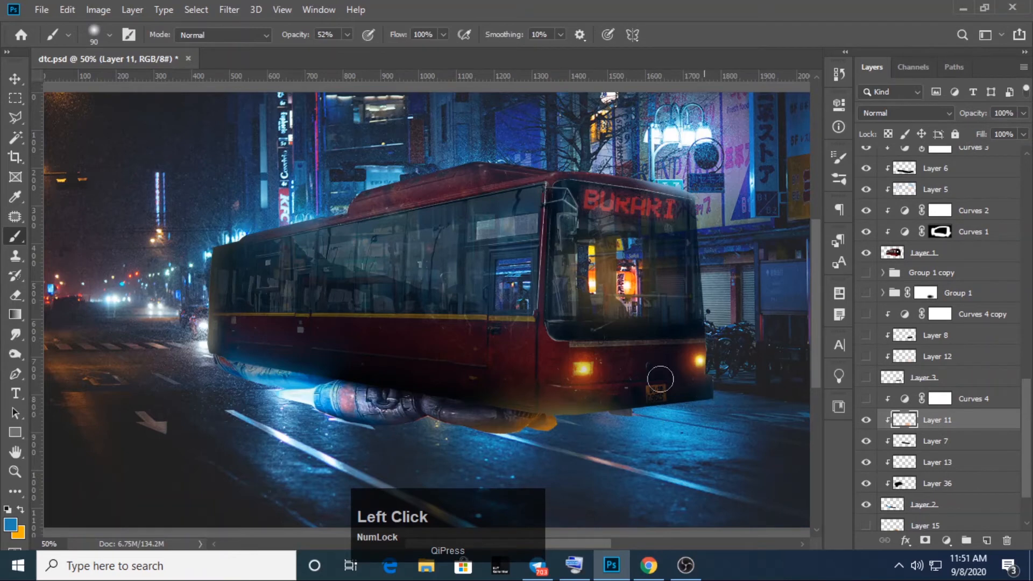
{"action": "left_click", "coordinate": [865, 378]}
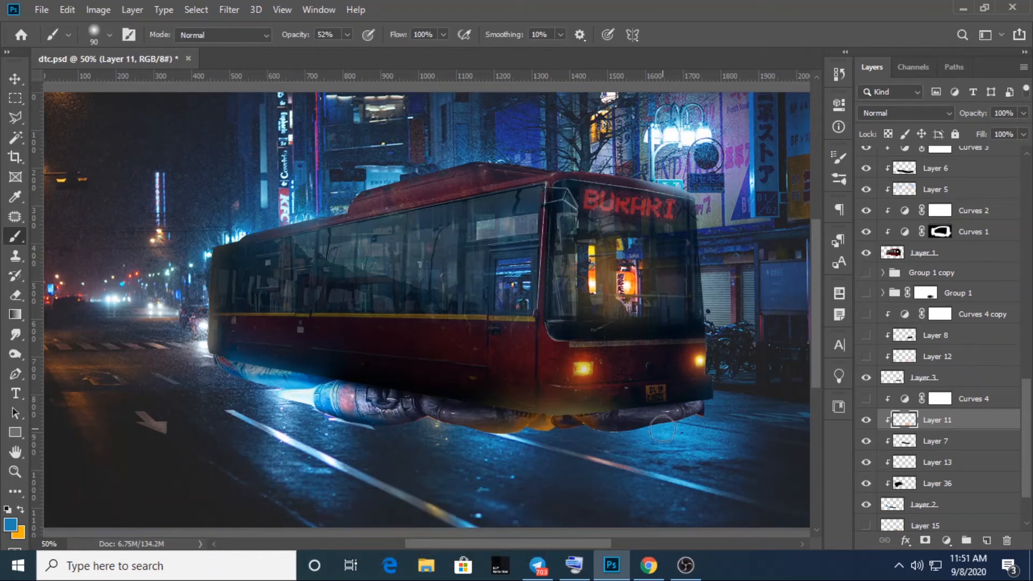
{"action": "left_click", "coordinate": [866, 357]}
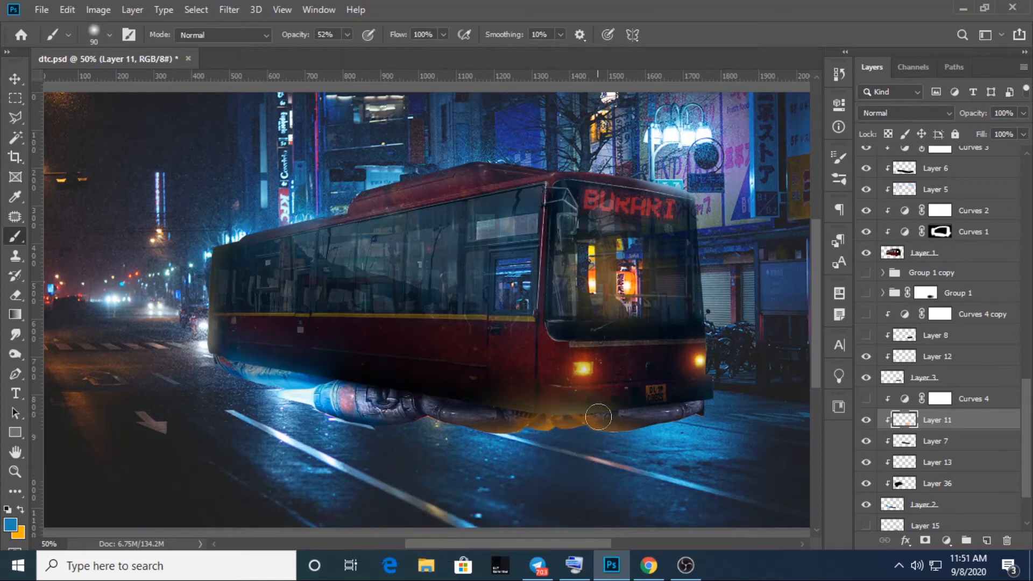
{"action": "left_click", "coordinate": [865, 336]}
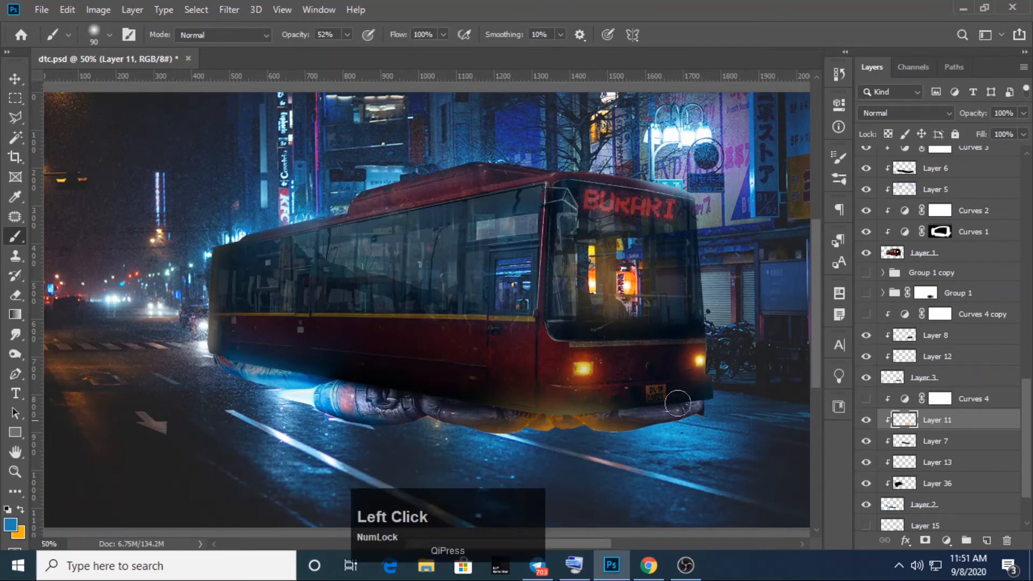
{"action": "left_click", "coordinate": [866, 336]}
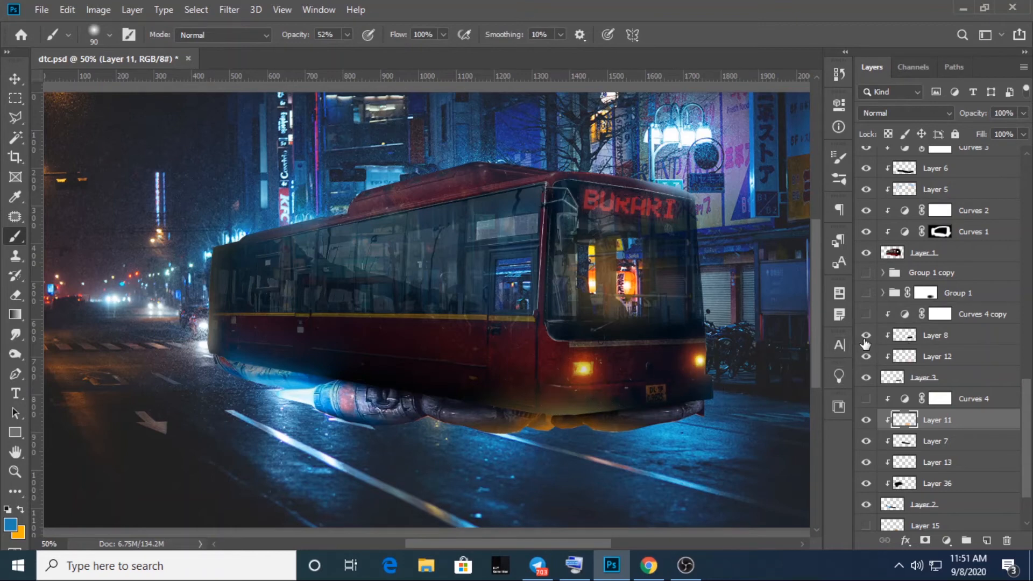
Step: Inspect the RGB curve of Curves 4 copy above Layer 8, and make that adjustment visible
{"action": "double_click", "coordinate": [905, 316]}
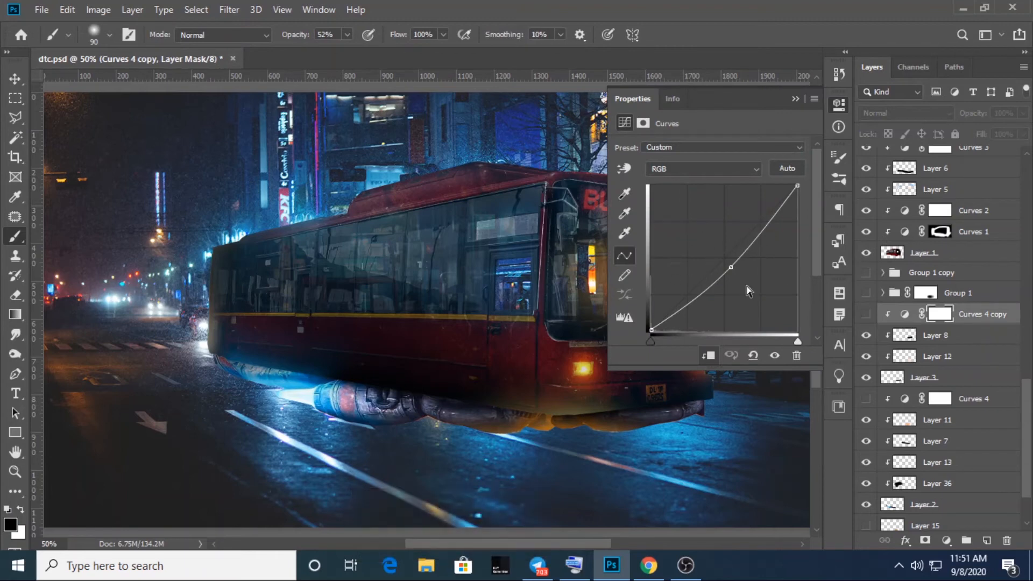
{"action": "left_click", "coordinate": [796, 99]}
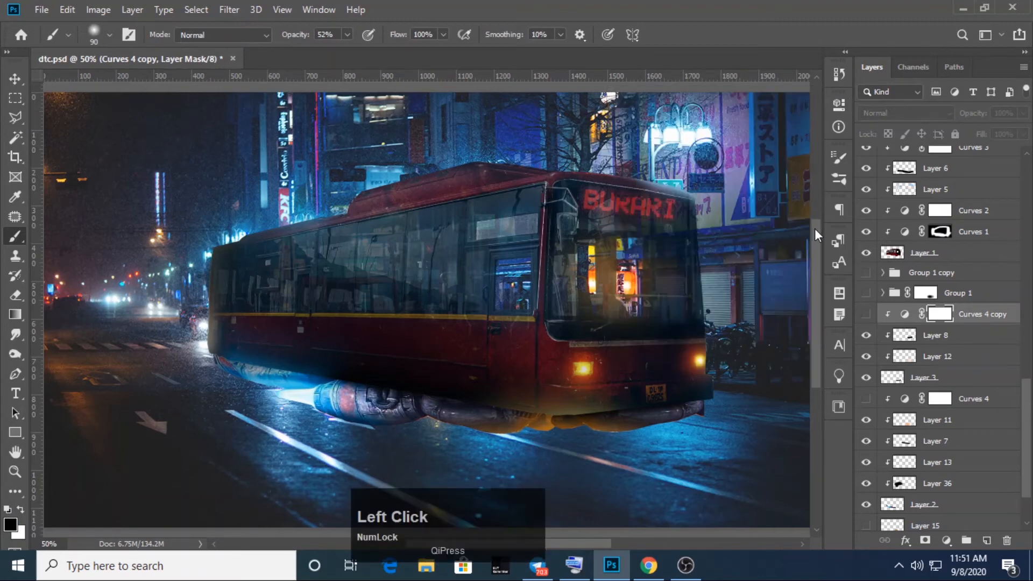
{"action": "left_click", "coordinate": [865, 315]}
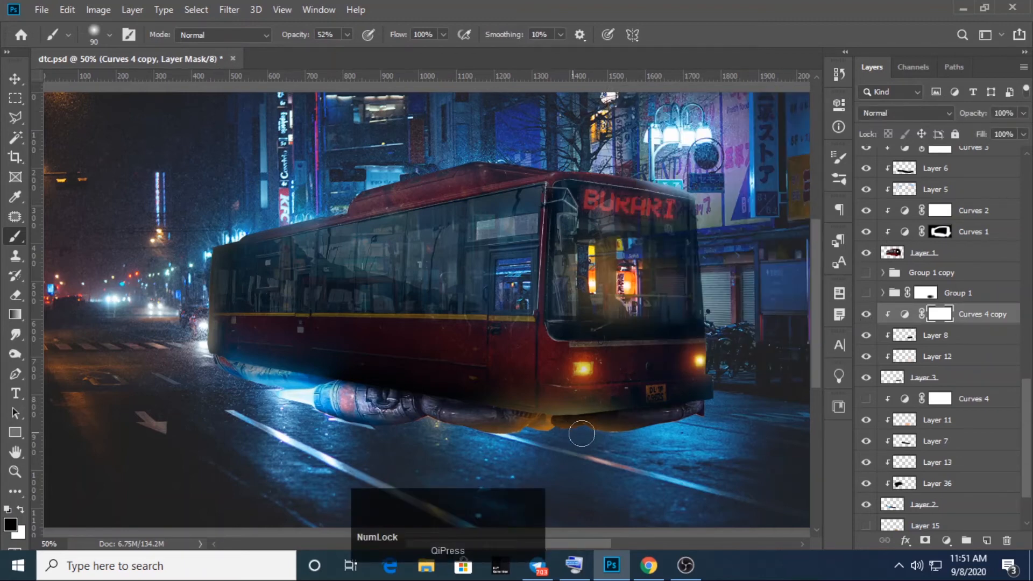
Step: Make the Curves 4 adjustment above Layer 11 visible and shape its RGB curve with a slightly lowered midpoint
{"action": "left_click_drag", "start_coordinate": [1028, 395], "coordinate": [1028, 414]}
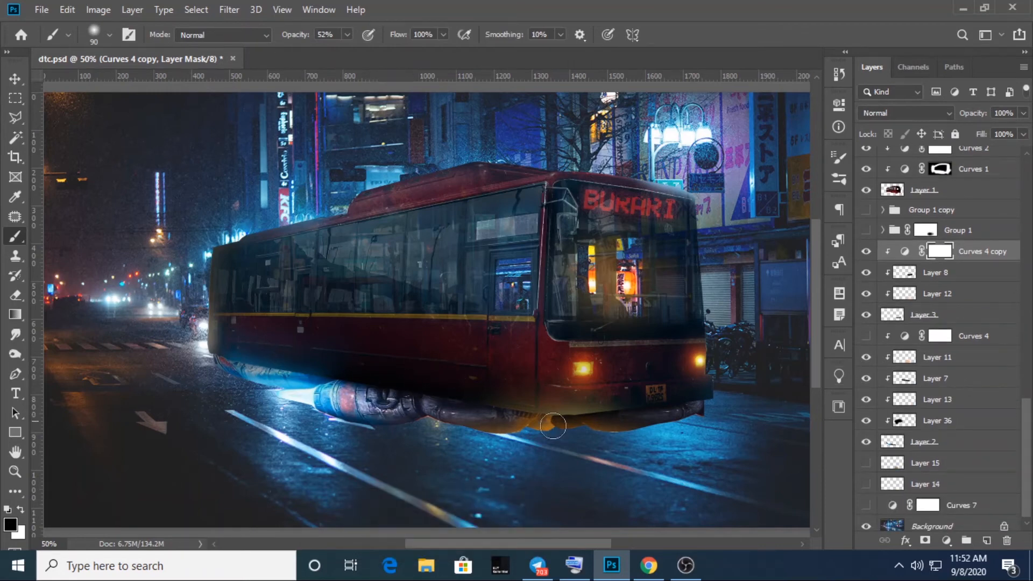
{"action": "left_click", "coordinate": [868, 337]}
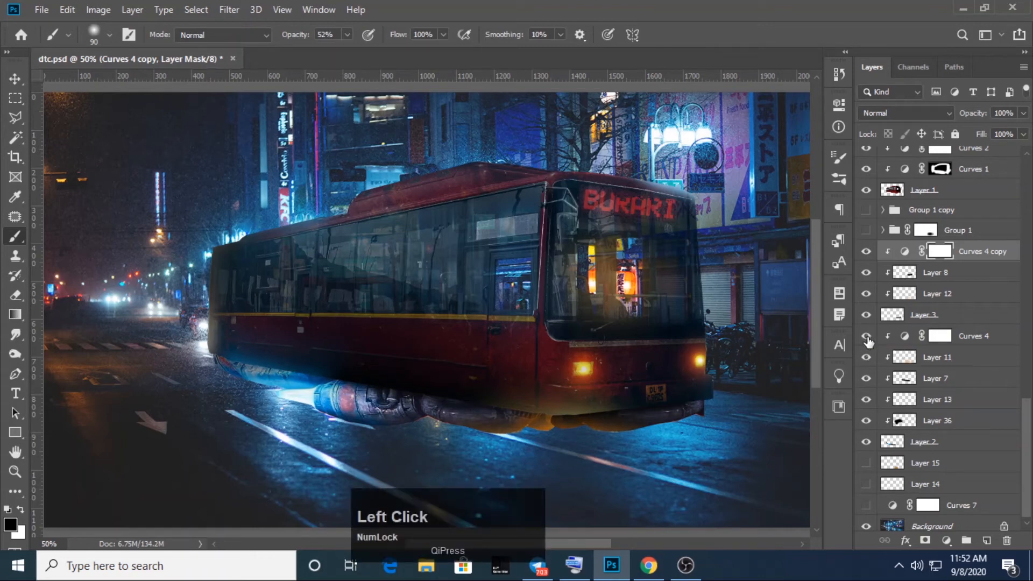
{"action": "double_click", "coordinate": [904, 338]}
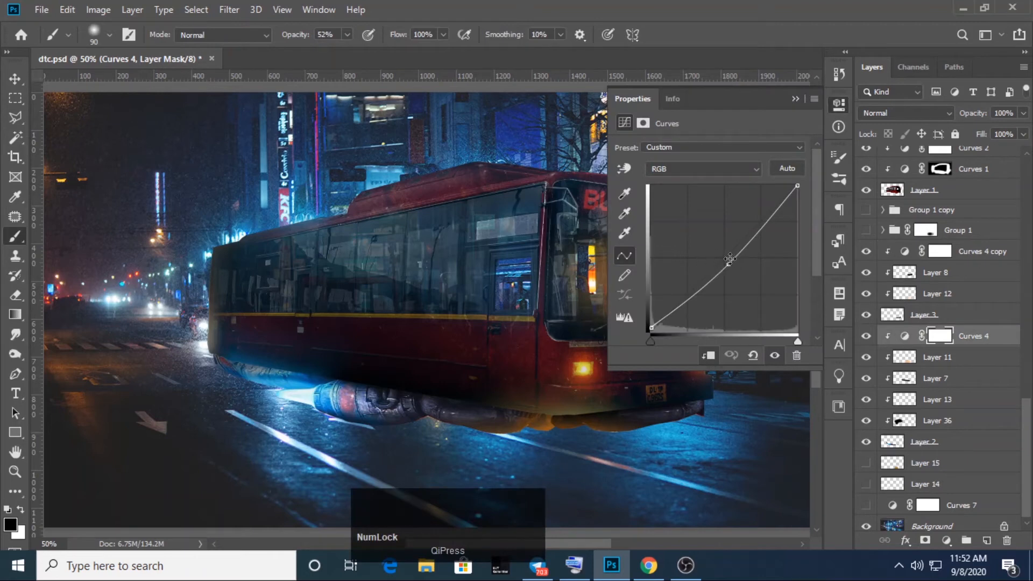
{"action": "left_click_drag", "start_coordinate": [730, 258], "coordinate": [728, 264]}
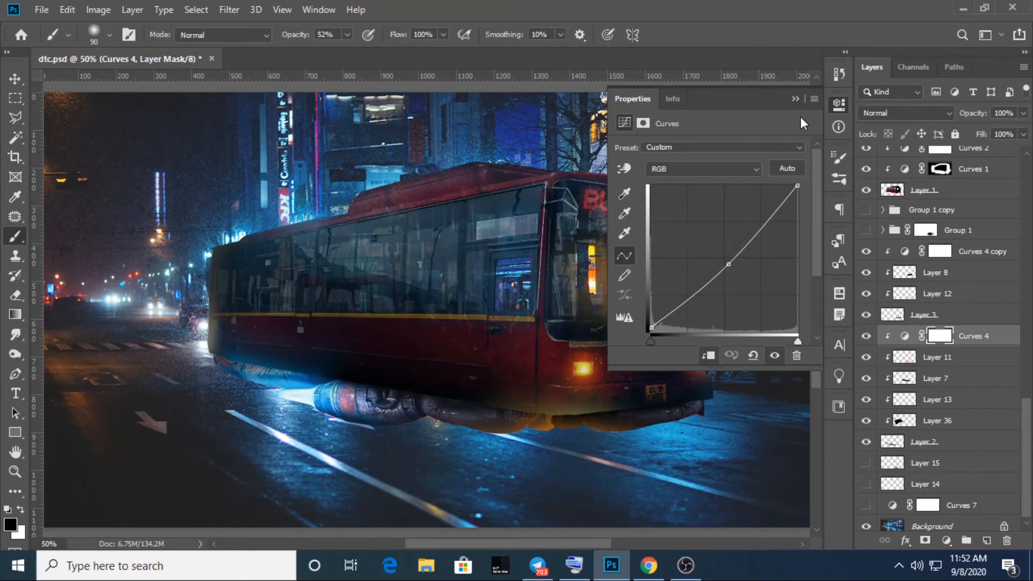
{"action": "left_click", "coordinate": [795, 99]}
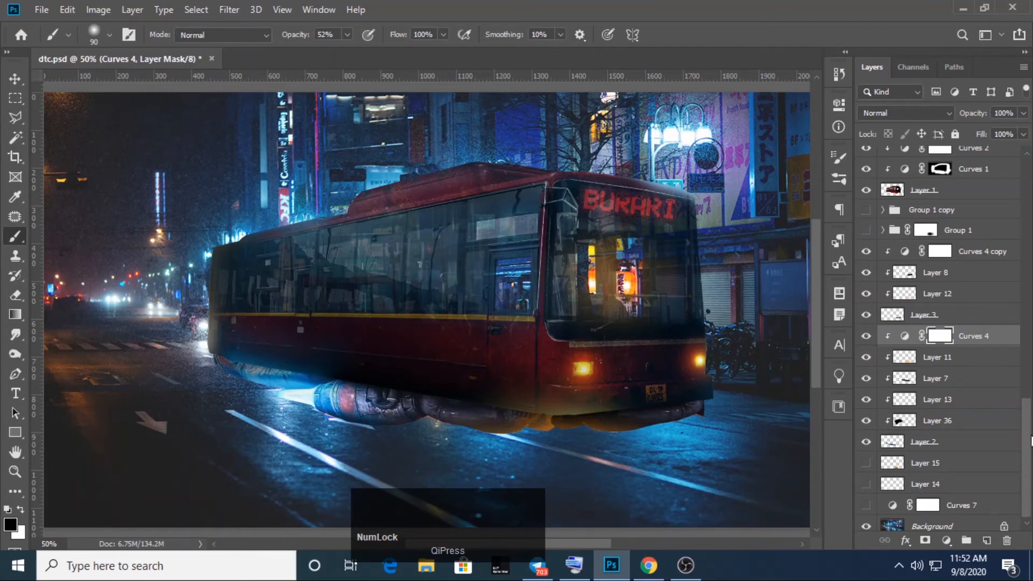
{"action": "left_click_drag", "start_coordinate": [1028, 434], "coordinate": [1029, 468]}
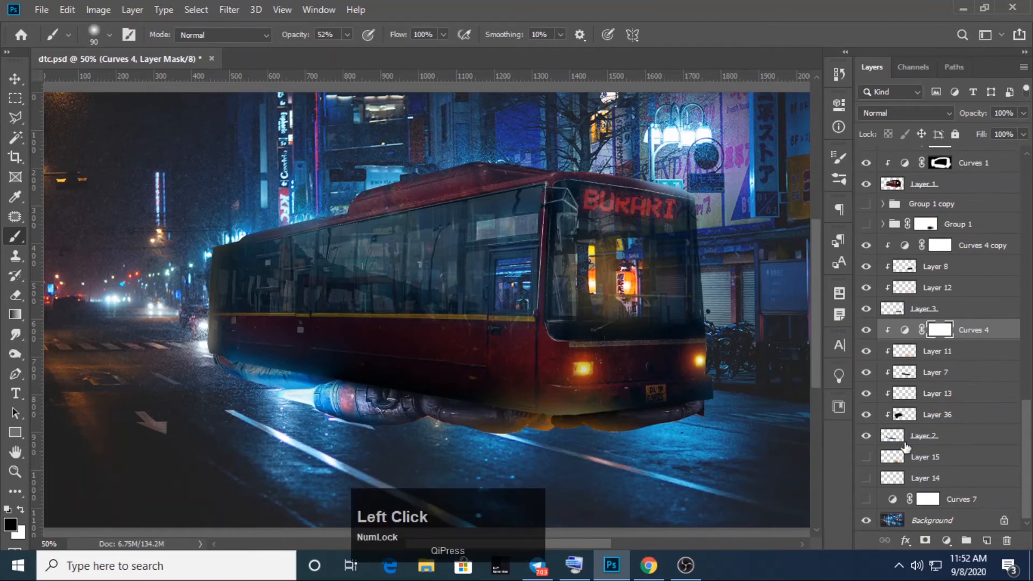
Step: Make Layer 15's orange glow on the road under the bus front visible and select that layer to inspect its blend settings
{"action": "left_click_drag", "start_coordinate": [816, 319], "coordinate": [816, 339]}
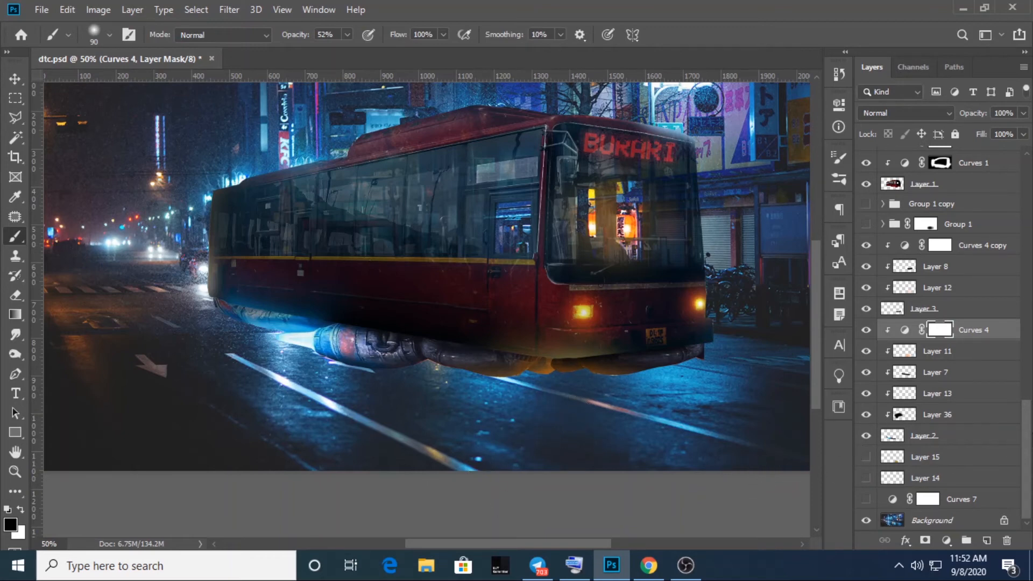
{"action": "left_click", "coordinate": [865, 457]}
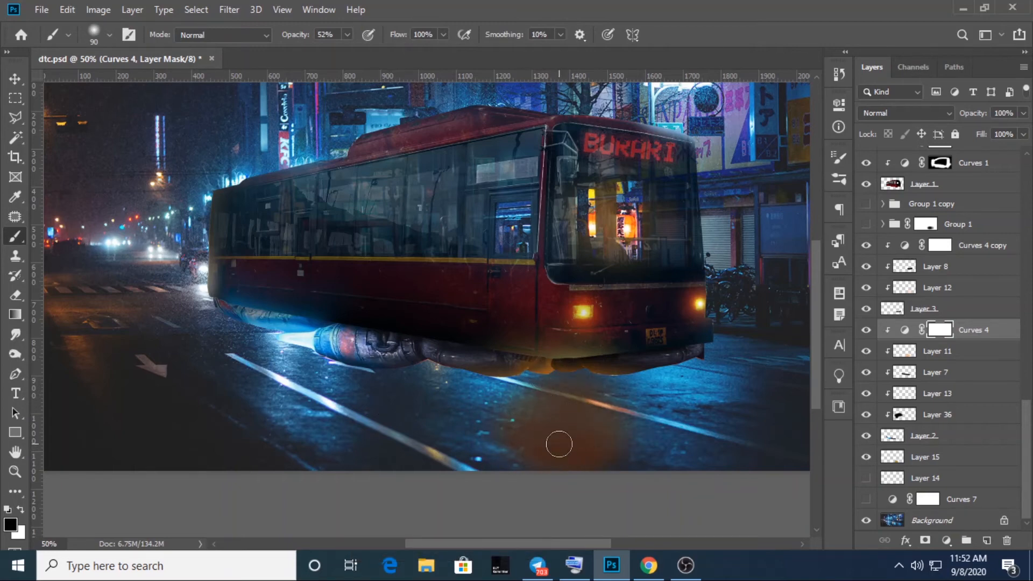
{"action": "left_click", "coordinate": [924, 444]}
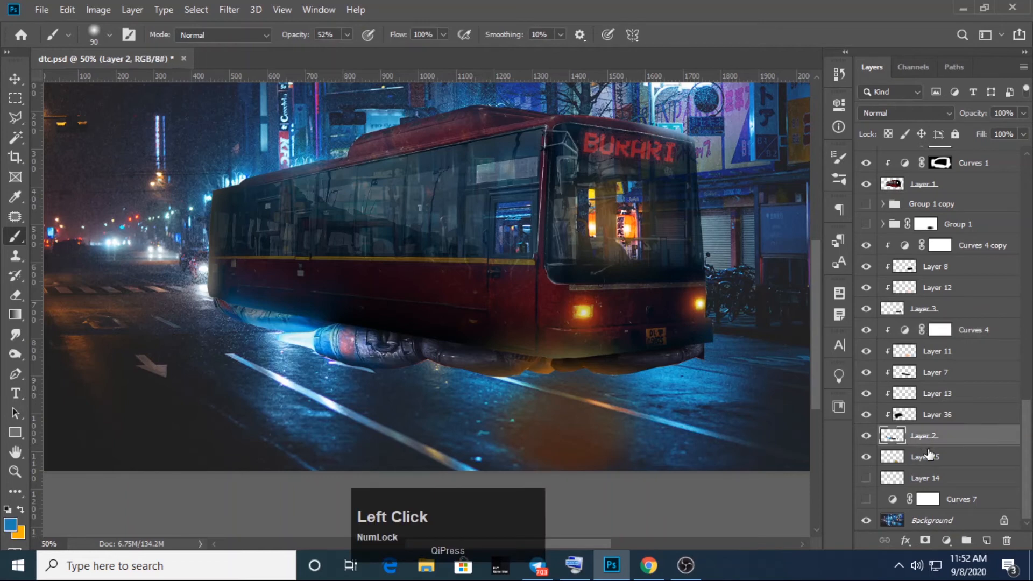
{"action": "left_click", "coordinate": [928, 457]}
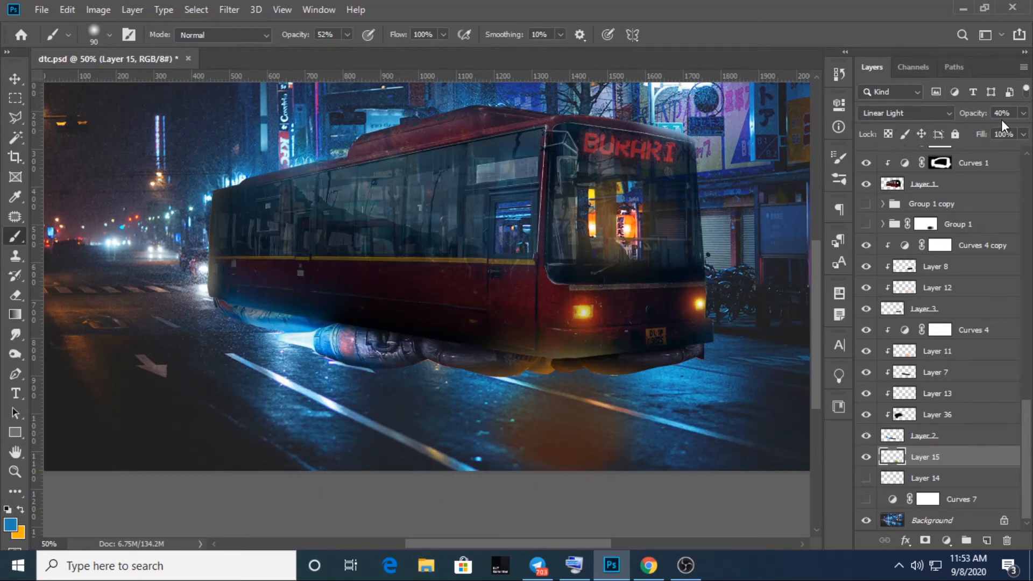
Step: Make Layer 14's painted light on the road visible, comparing the image with and without Layer 15 and Layer 14
{"action": "left_click", "coordinate": [866, 479]}
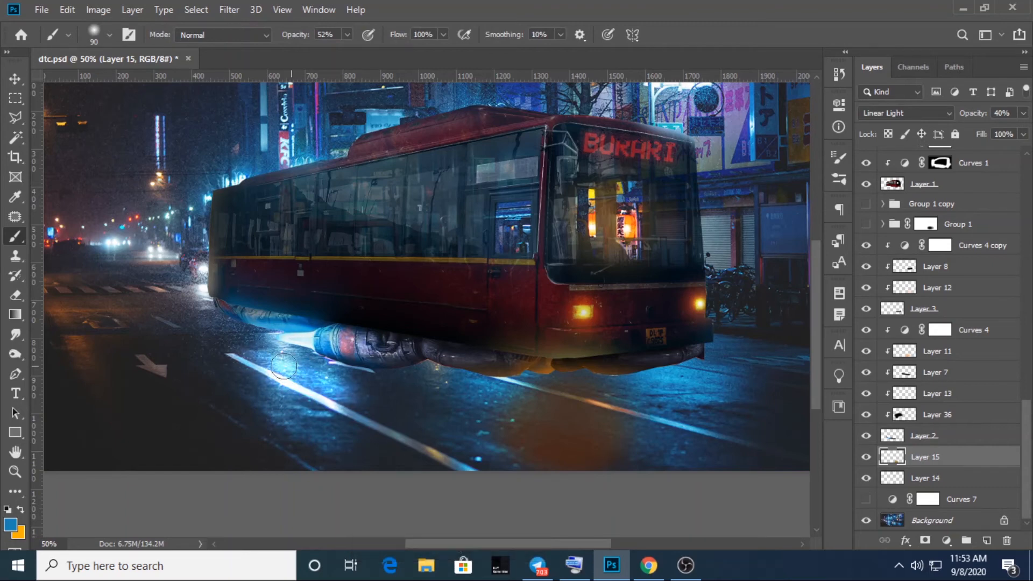
{"action": "left_click", "coordinate": [866, 458]}
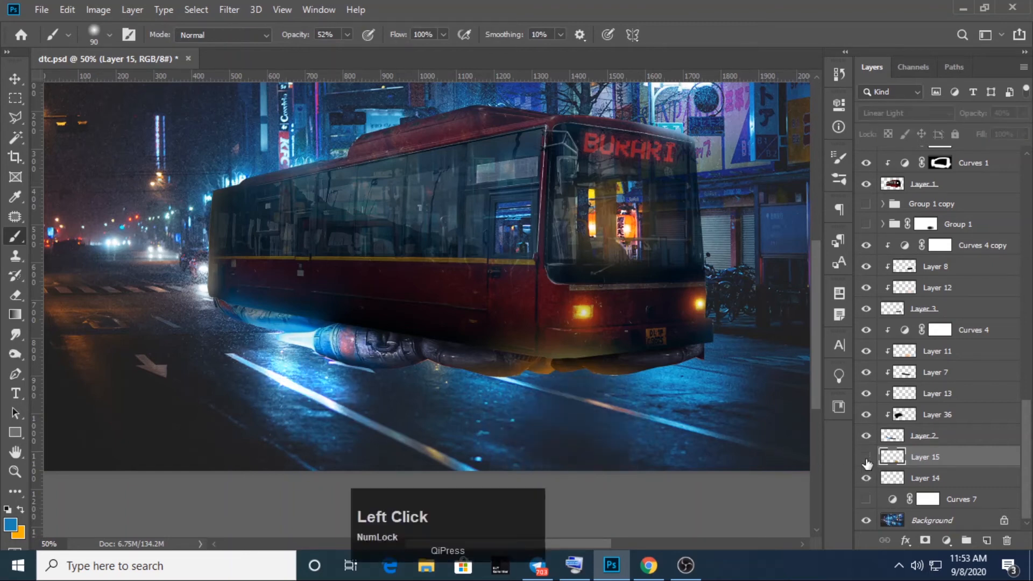
{"action": "left_click", "coordinate": [866, 457]}
{"action": "left_click", "coordinate": [866, 479]}
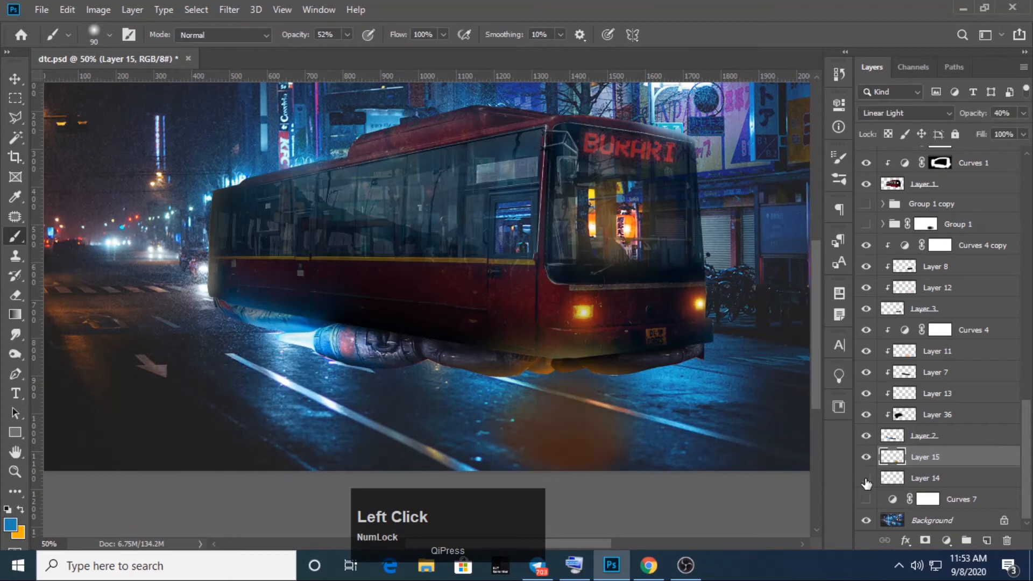
{"action": "left_click", "coordinate": [866, 478]}
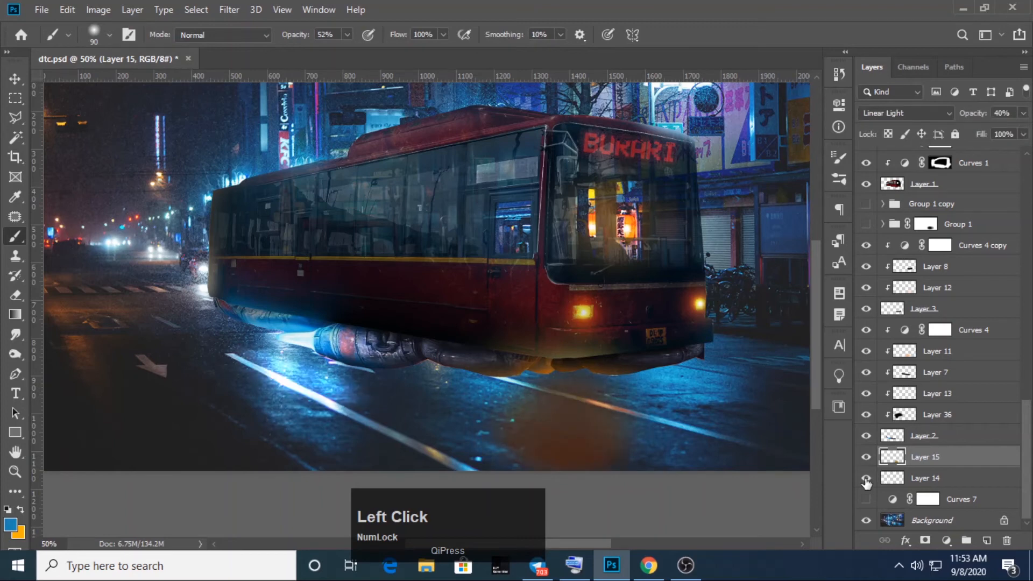
Step: Compare the blend modes of Layer 14 and Layer 15, leaving Layer 14 selected
{"action": "left_click", "coordinate": [926, 477]}
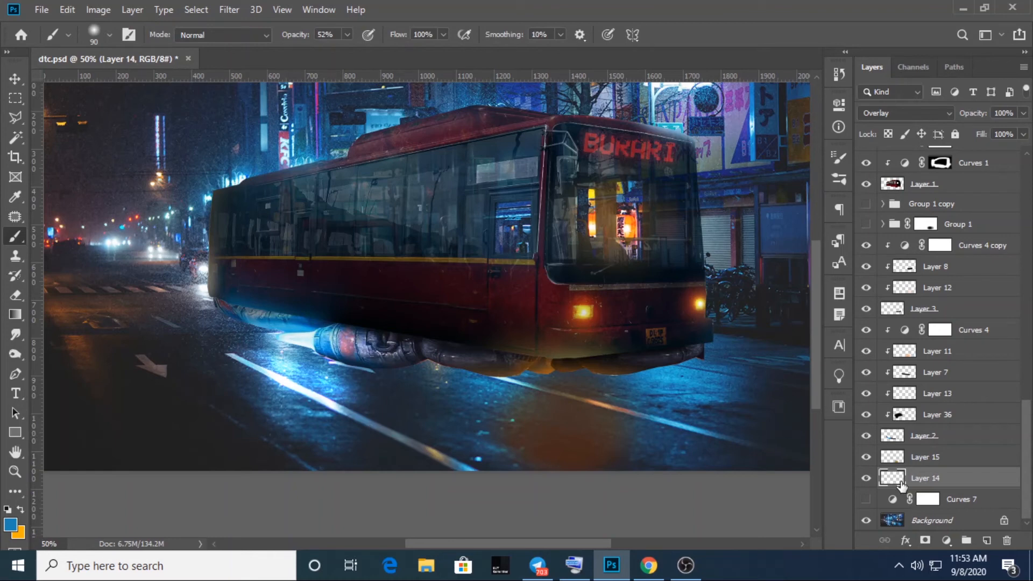
{"action": "left_click", "coordinate": [904, 459]}
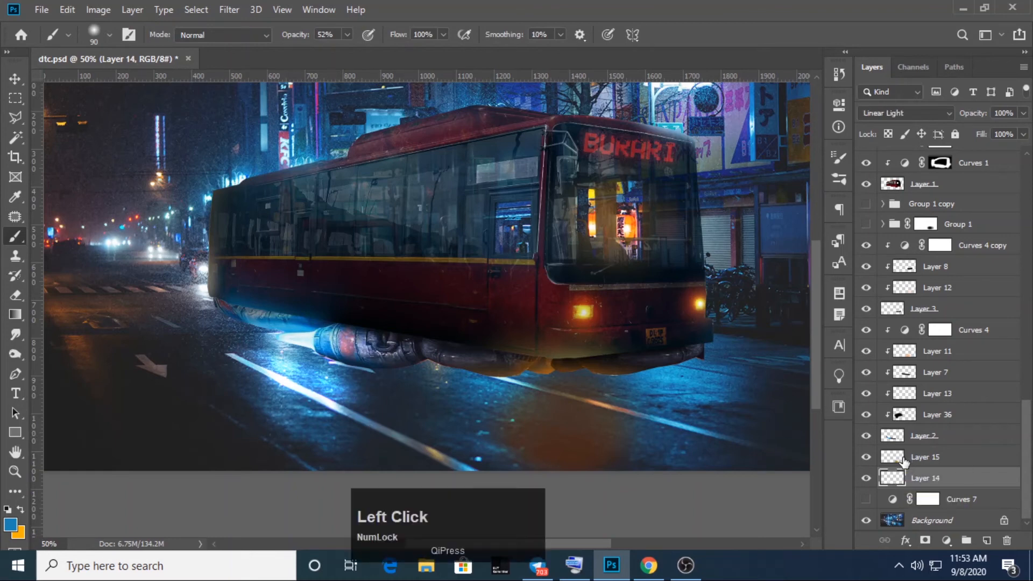
{"action": "left_click", "coordinate": [897, 482]}
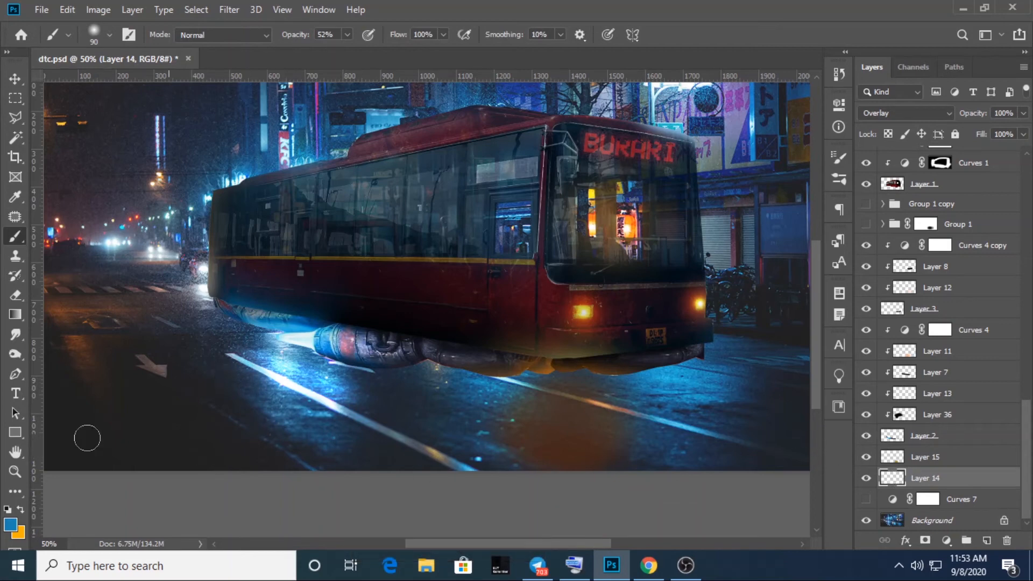
Step: Add a new layer above Layer 14 and paint a soft blue glow on the road near the arrow, enlarging the brush to 400
{"action": "left_click", "coordinate": [987, 540]}
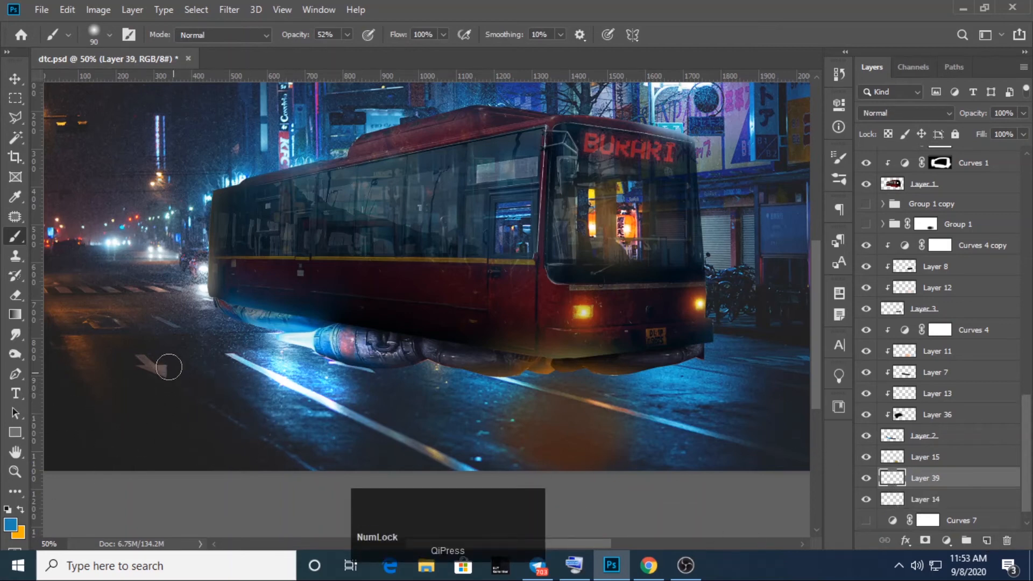
{"action": "mouse_move", "coordinate": [162, 363]}
{"action": "left_mouse_down"}
{"action": "mouse_move", "coordinate": [242, 427]}
{"action": "mouse_move", "coordinate": [163, 364]}
{"action": "mouse_move", "coordinate": [244, 435]}
{"action": "mouse_move", "coordinate": [177, 365]}
{"action": "mouse_move", "coordinate": [248, 421]}
{"action": "mouse_move", "coordinate": [268, 420]}
{"action": "mouse_move", "coordinate": [208, 427]}
{"action": "left_mouse_up"}
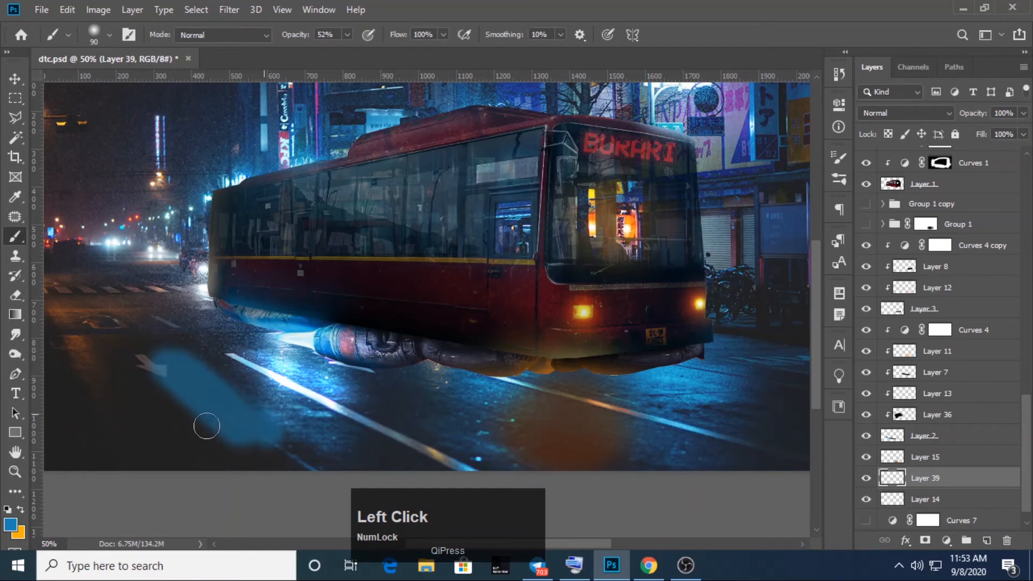
{"action": "key", "text": "bracketright"}
{"action": "key", "text": "bracketright"}
{"action": "key", "text": "bracketright"}
{"action": "key", "text": "bracketright"}
{"action": "key", "text": "bracketright"}
{"action": "key", "text": "bracketright"}
{"action": "key", "text": "bracketright"}
{"action": "key", "text": "bracketright"}
{"action": "key", "text": "bracketright"}
{"action": "key", "text": "bracketright"}
{"action": "key", "text": "bracketright"}
{"action": "key", "text": "bracketright"}
{"action": "key", "text": "bracketright"}
{"action": "key", "text": "bracketright"}
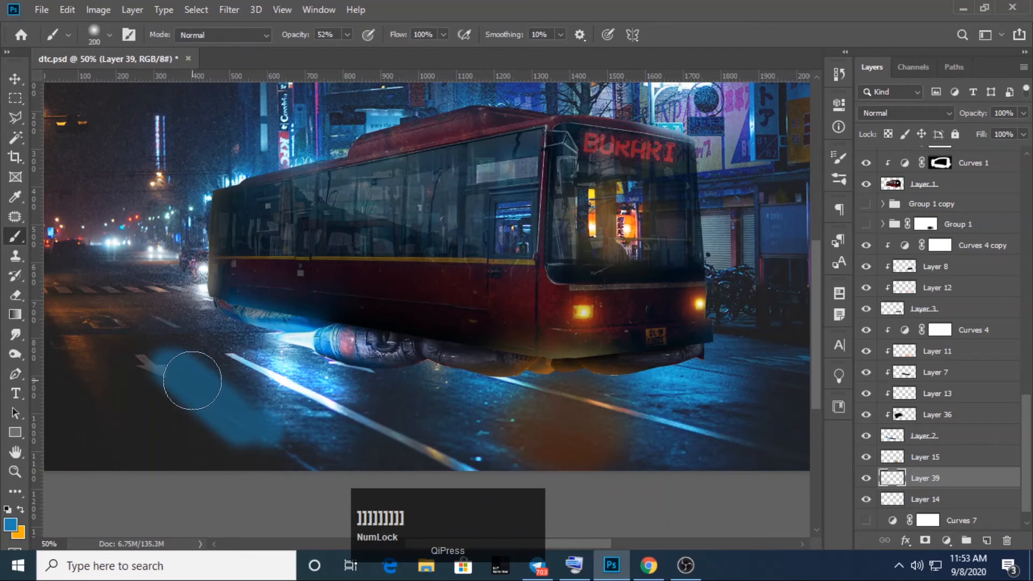
{"action": "mouse_move", "coordinate": [188, 382]}
{"action": "left_mouse_down"}
{"action": "mouse_move", "coordinate": [243, 423]}
{"action": "mouse_move", "coordinate": [183, 380]}
{"action": "left_mouse_up"}
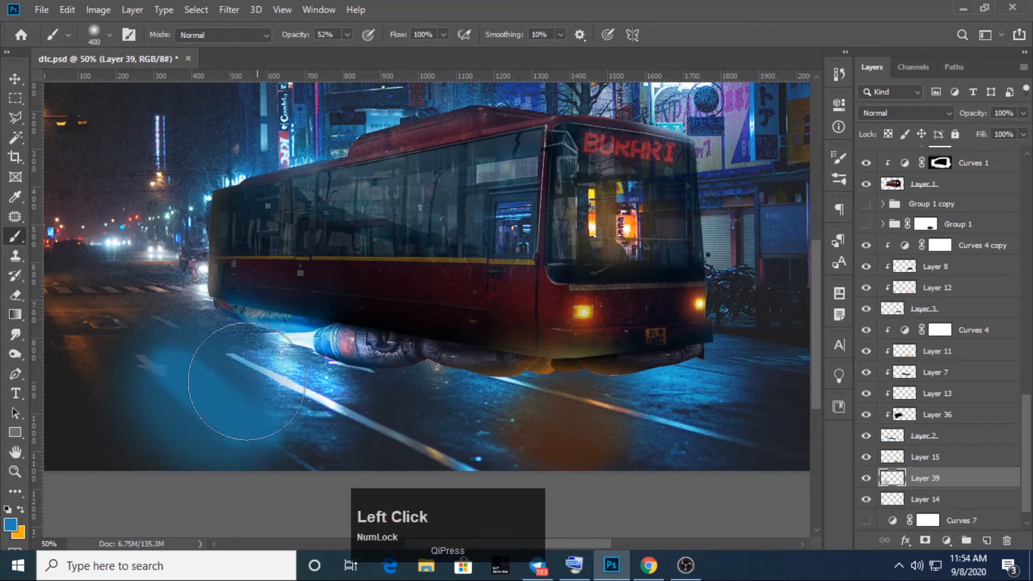
{"action": "left_click", "coordinate": [903, 113]}
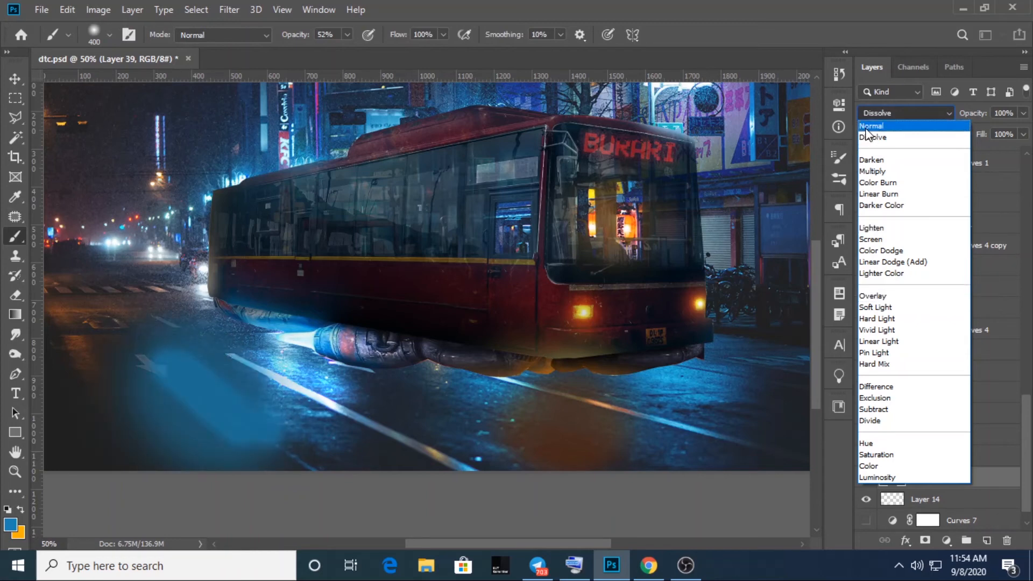
{"action": "left_click", "coordinate": [866, 128]}
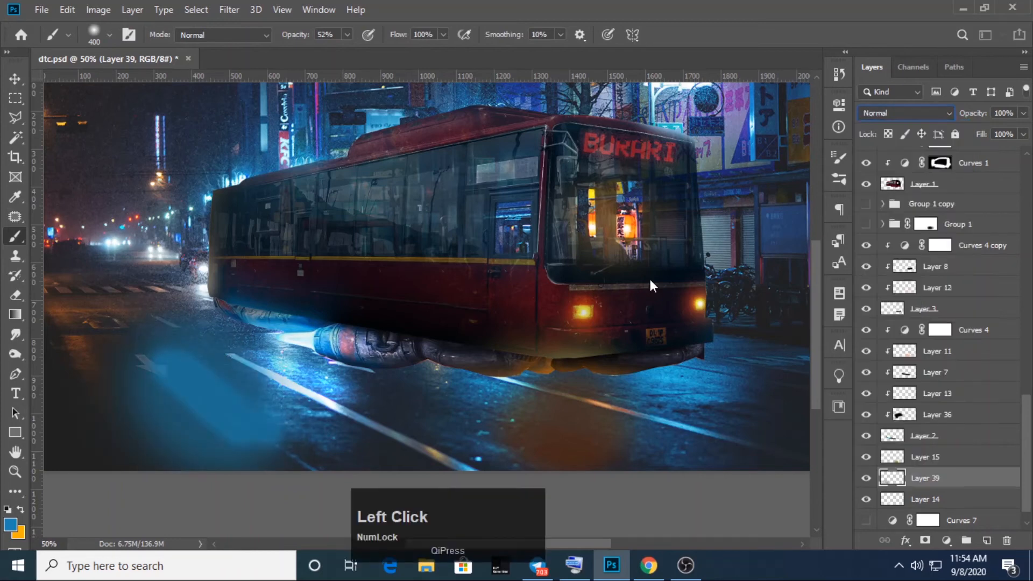
{"action": "key", "text": "Num_Lock"}
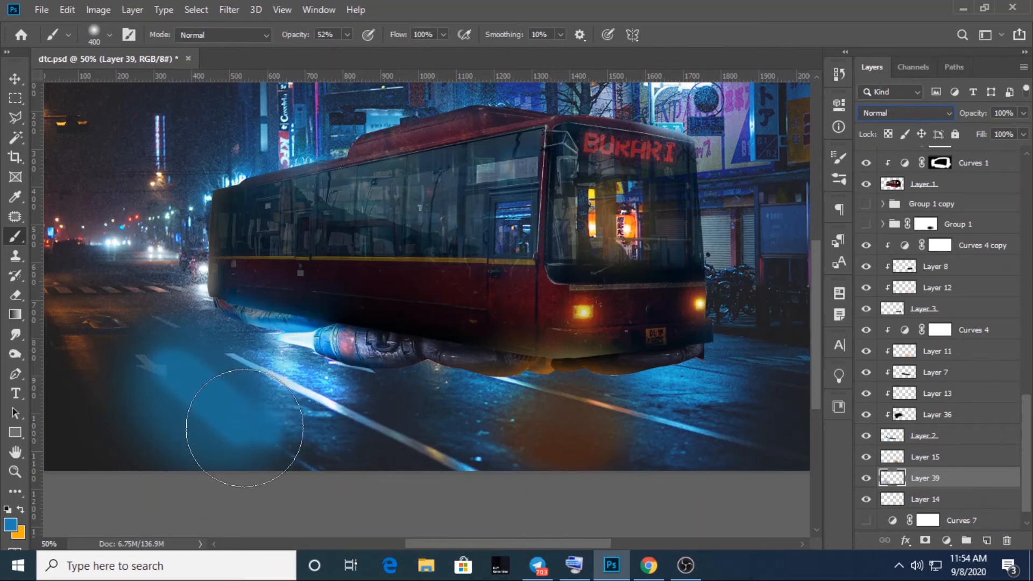
Step: Transform the blue glow to 80.08% width and 38.18% height, placing it on the dark road below the arrow
{"action": "key", "text": "ctrl"}
{"action": "key", "text": "ctrl+t"}
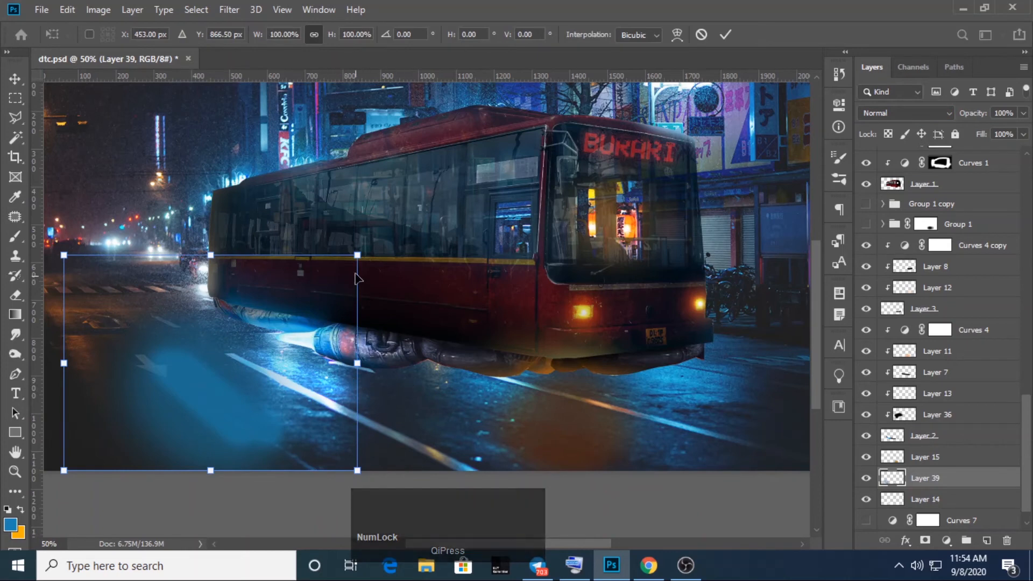
{"action": "key", "text": "shift"}
{"action": "left_click_drag", "start_coordinate": [357, 255], "coordinate": [298, 298]}
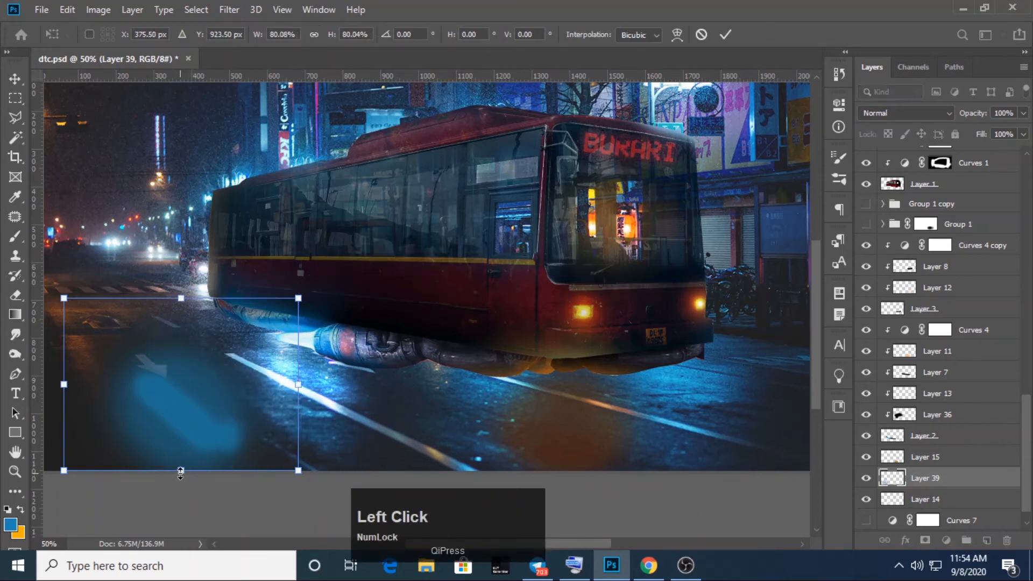
{"action": "left_click_drag", "start_coordinate": [182, 469], "coordinate": [203, 380]}
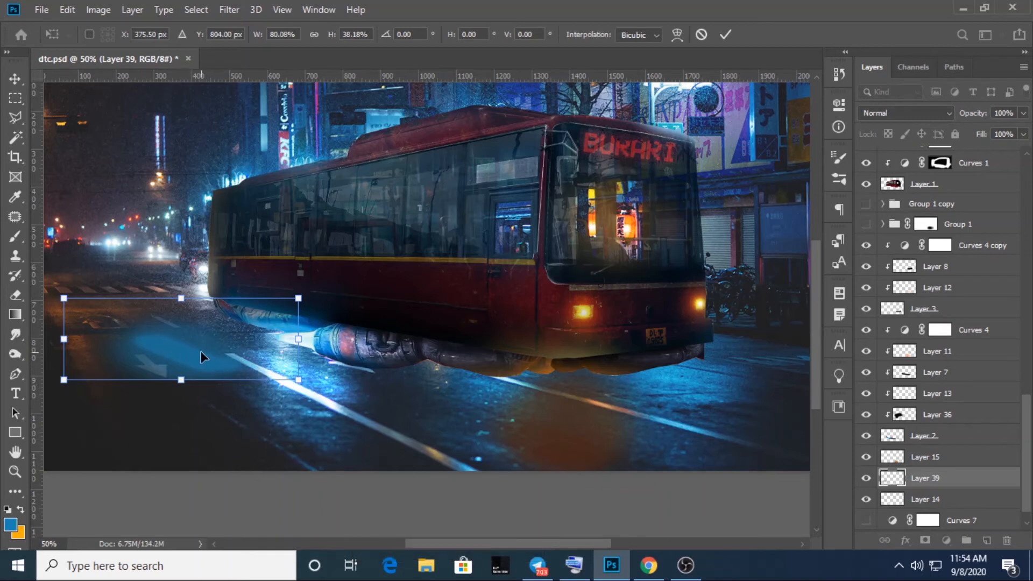
{"action": "left_click_drag", "start_coordinate": [212, 361], "coordinate": [154, 407]}
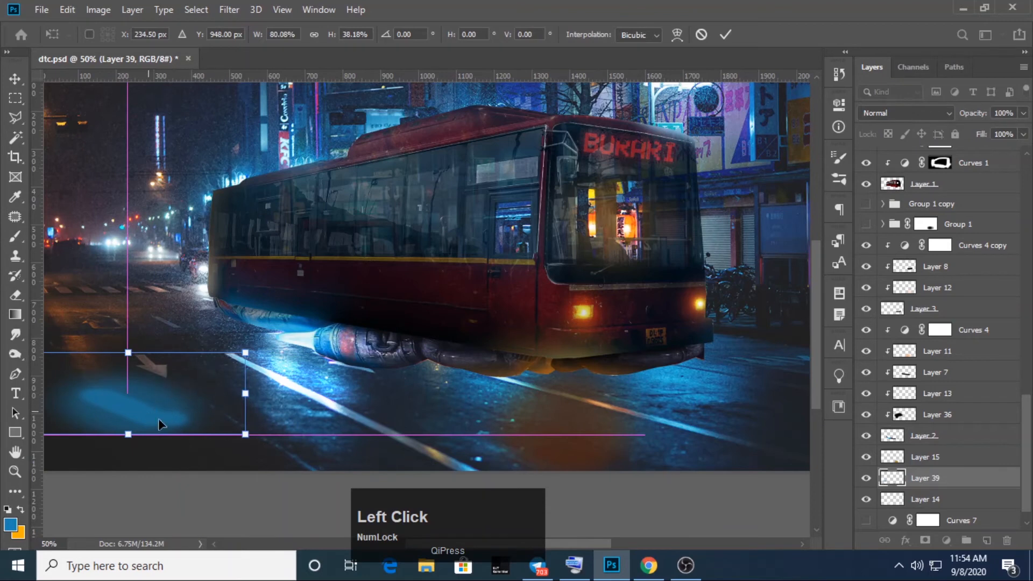
{"action": "key", "text": "Return"}
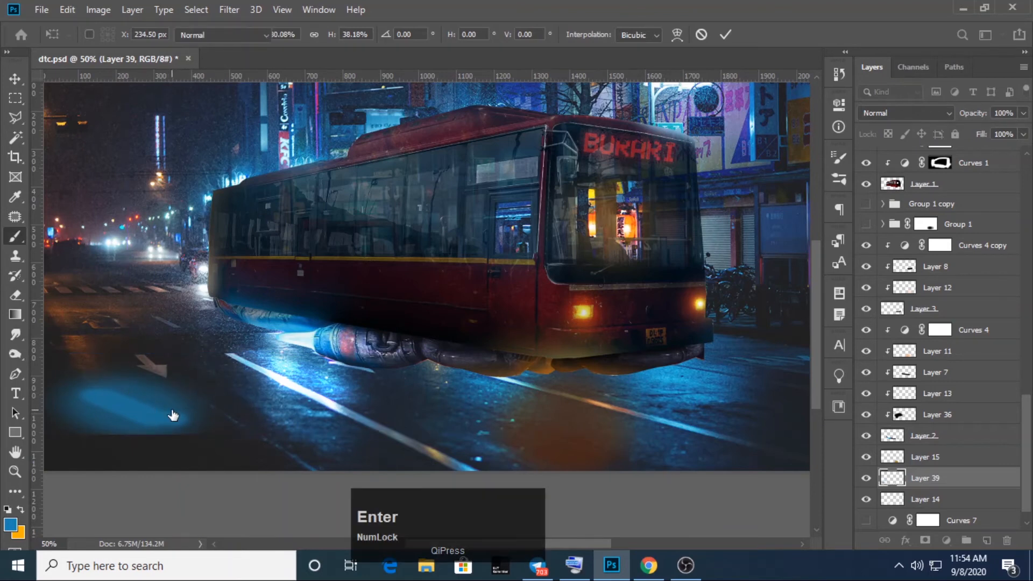
Step: Set the blue glow layer's blend mode to Overlay
{"action": "key", "text": "b"}
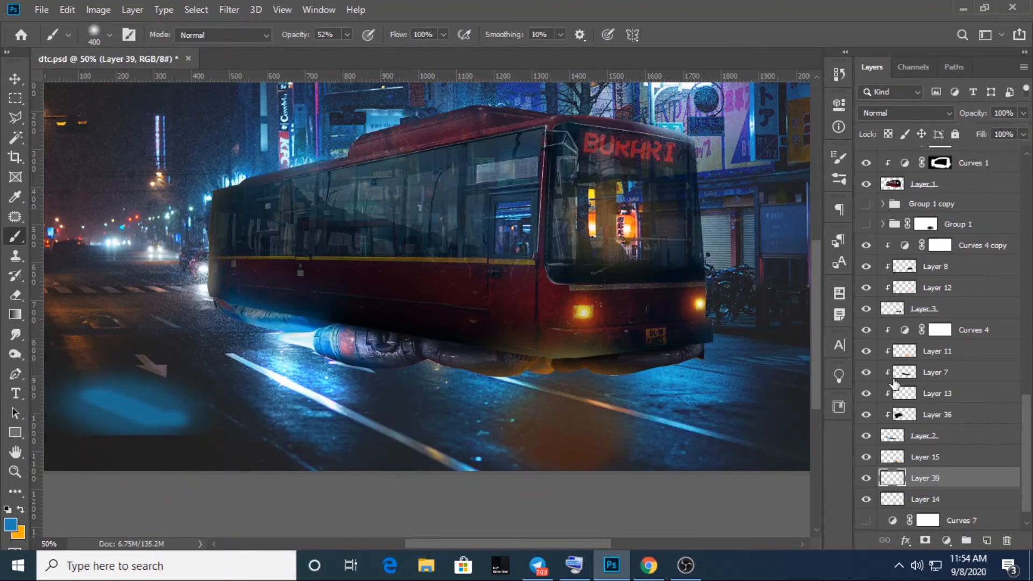
{"action": "left_click", "coordinate": [929, 114]}
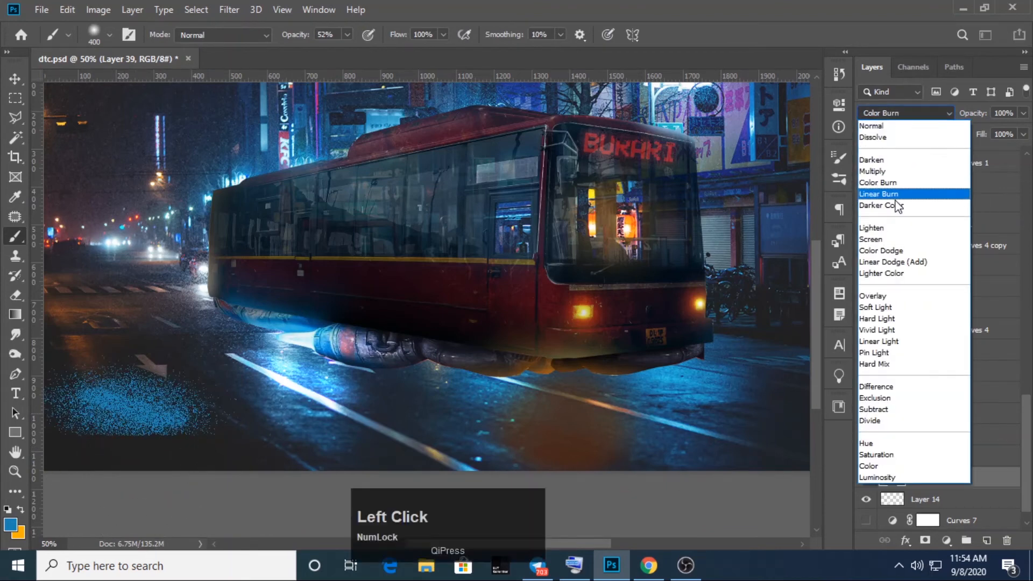
{"action": "left_click", "coordinate": [882, 297]}
Step: Try moving the blue glow onto the lane line beneath the jet engine, and undo the move
{"action": "left_click", "coordinate": [16, 80]}
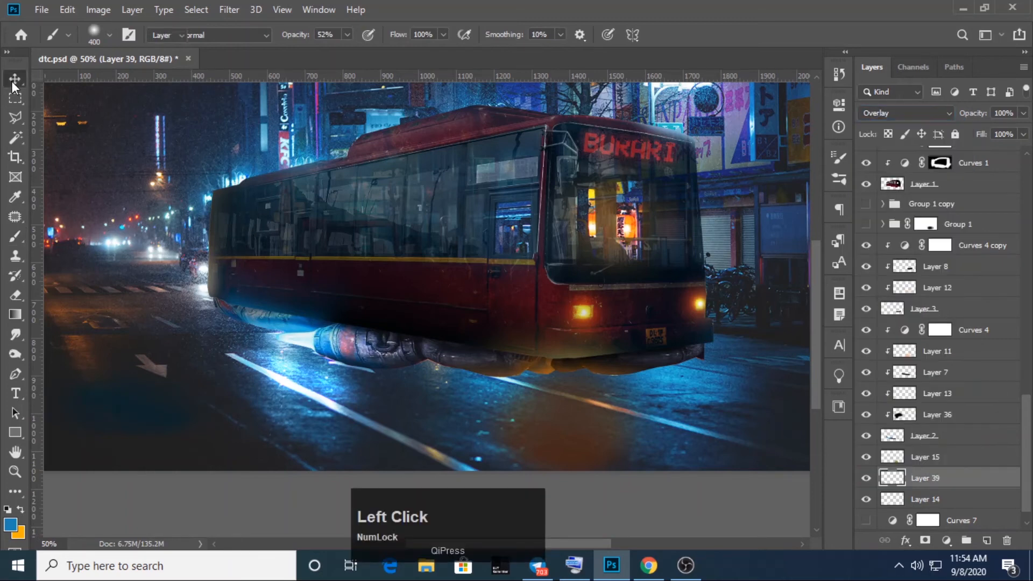
{"action": "left_click_drag", "start_coordinate": [135, 403], "coordinate": [357, 416]}
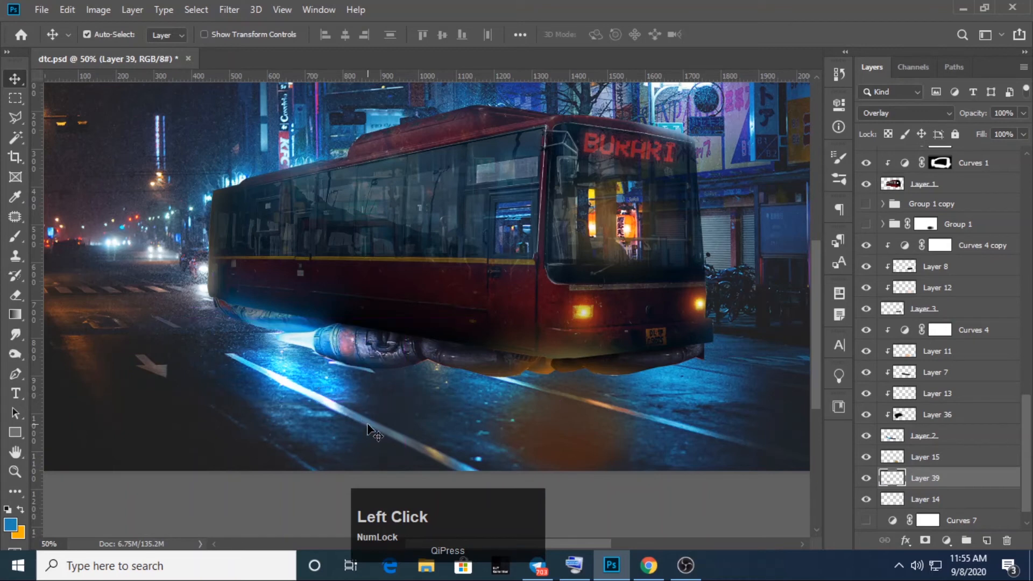
{"action": "key", "text": "ctrl"}
{"action": "key", "text": "ctrl+z"}
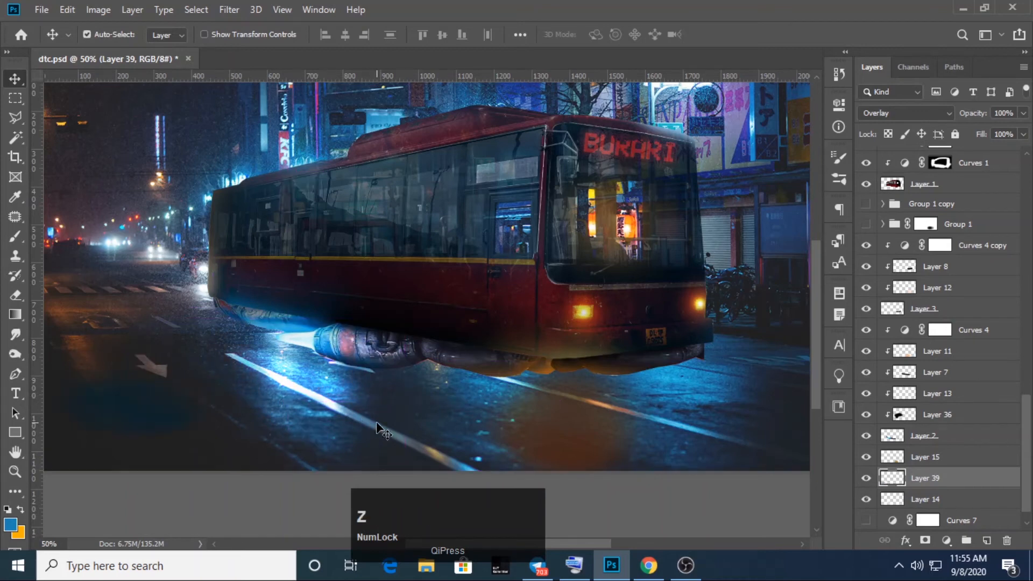
Step: Hide the blue glow layer, Layer 39
{"action": "left_click", "coordinate": [866, 478]}
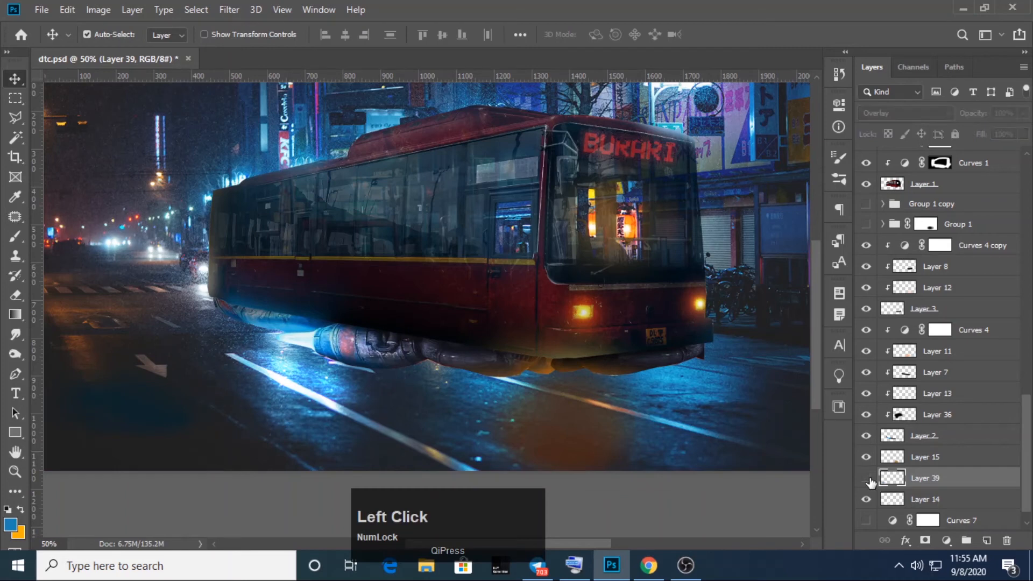
{"action": "scroll", "coordinate": [1001, 474], "scroll_direction": "down", "scroll_amount": 1}
{"action": "left_click_drag", "start_coordinate": [1029, 468], "coordinate": [1028, 485]}
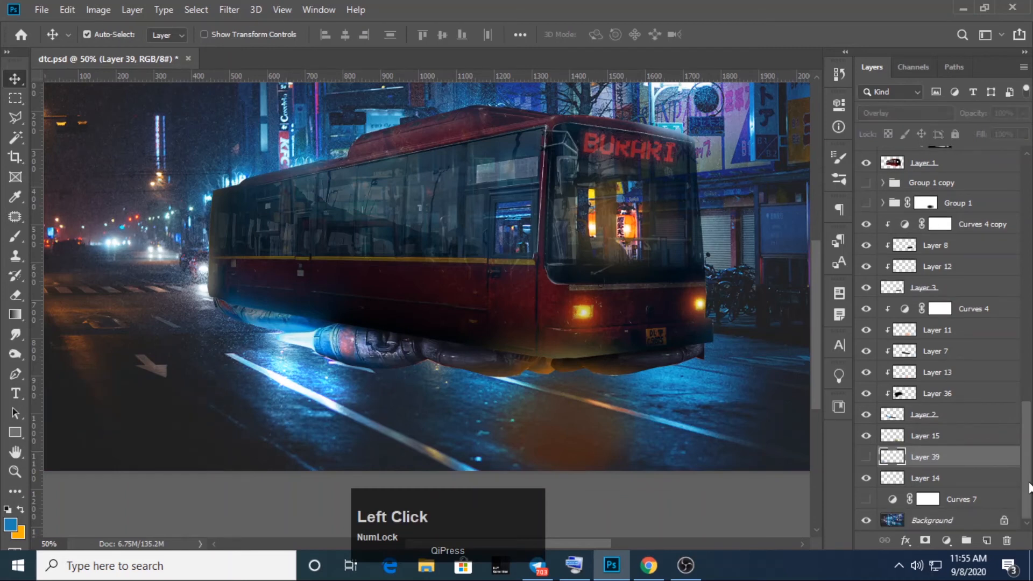
Step: Examine the RGB curve of the Curves 7 adjustment above the Background, and close its properties
{"action": "key", "text": "ctrl+minus"}
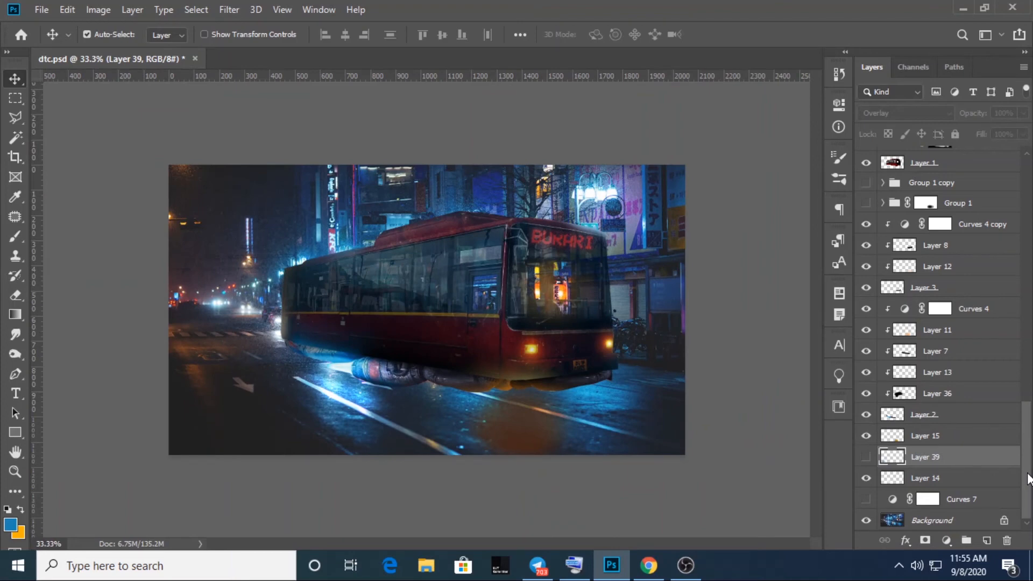
{"action": "left_click", "coordinate": [891, 501]}
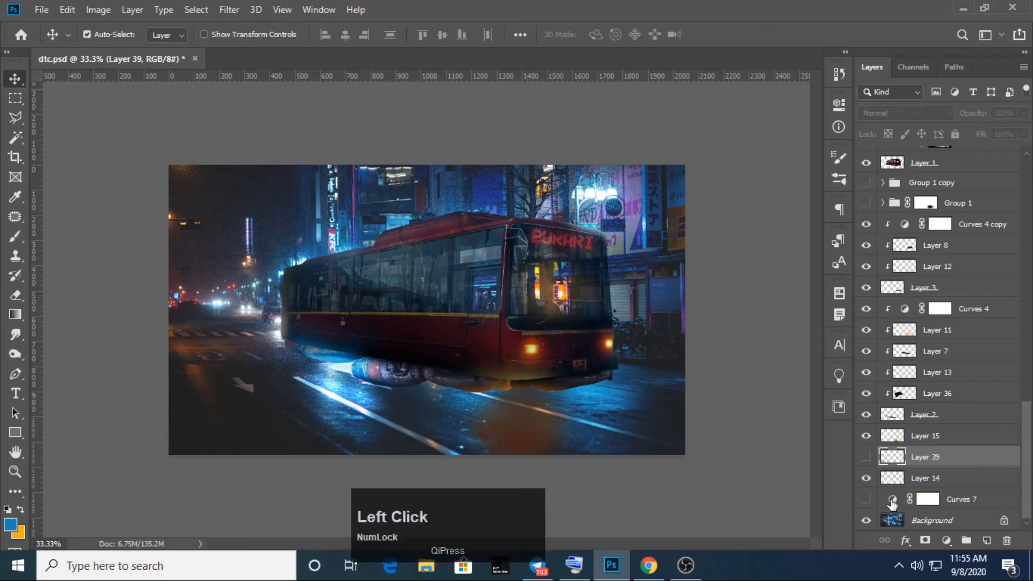
{"action": "left_click", "coordinate": [891, 501]}
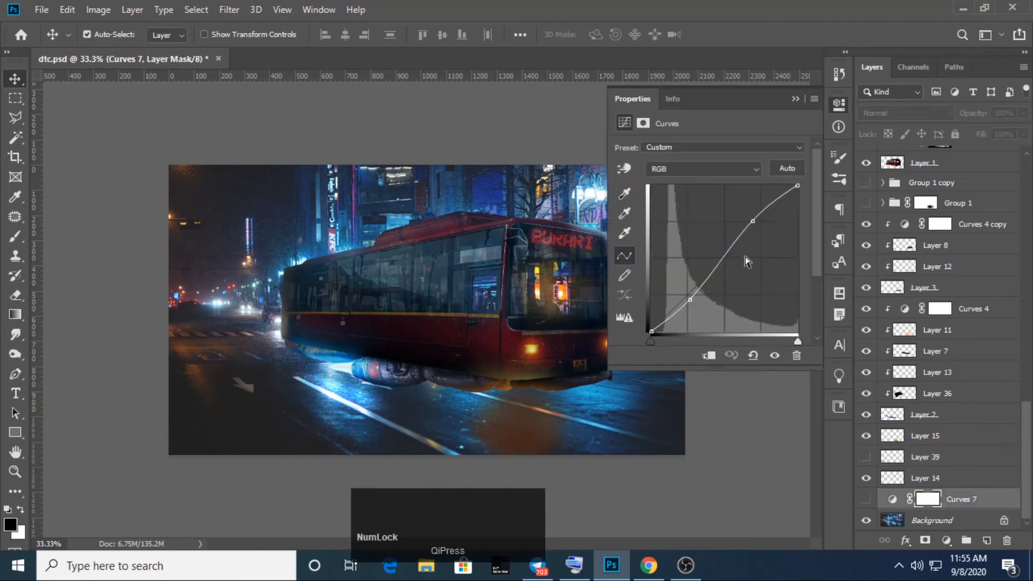
{"action": "left_click", "coordinate": [754, 221]}
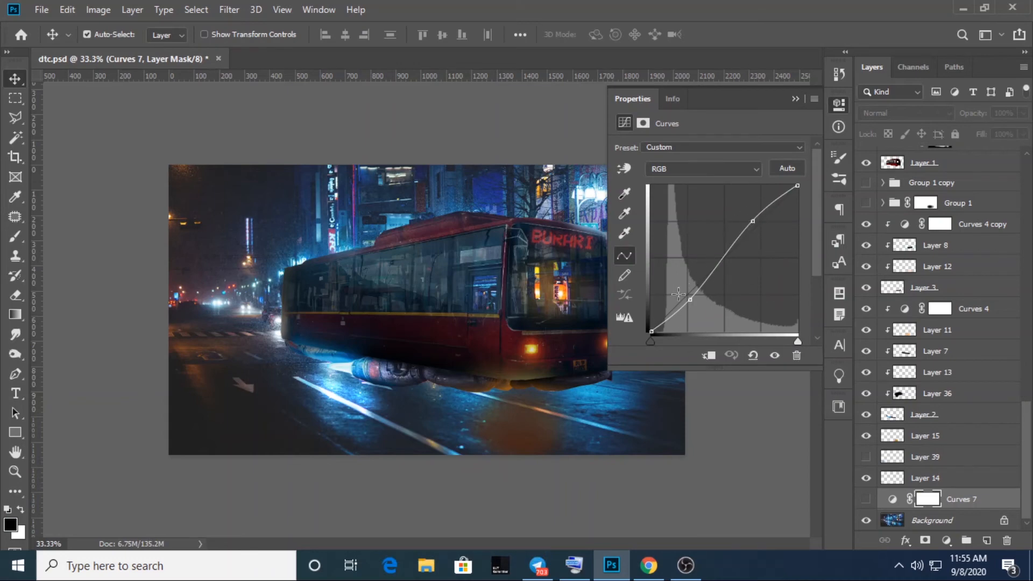
{"action": "left_click", "coordinate": [796, 99]}
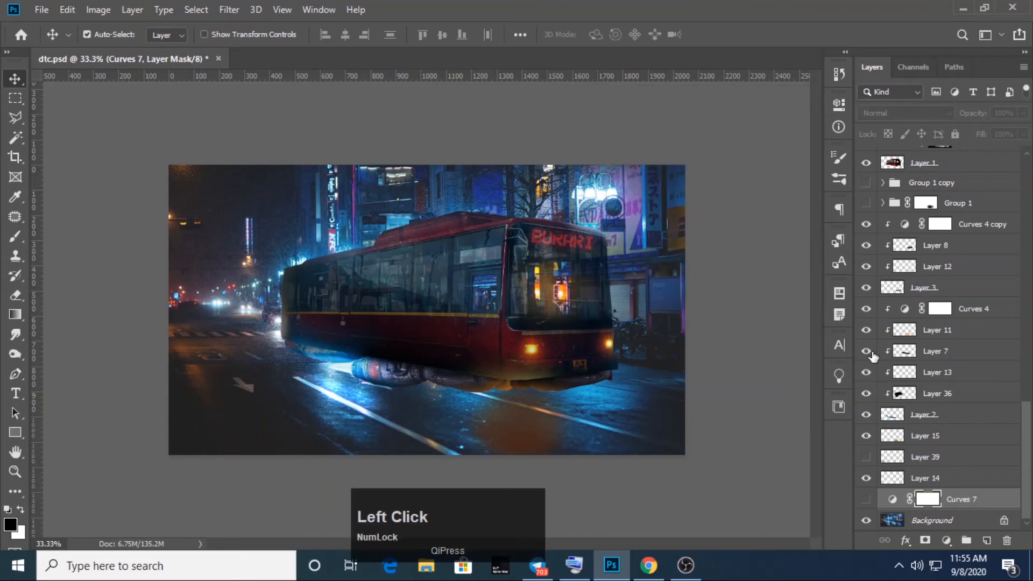
Step: Show the Curves 7 adjustment layer above the Background
{"action": "left_click", "coordinate": [866, 500]}
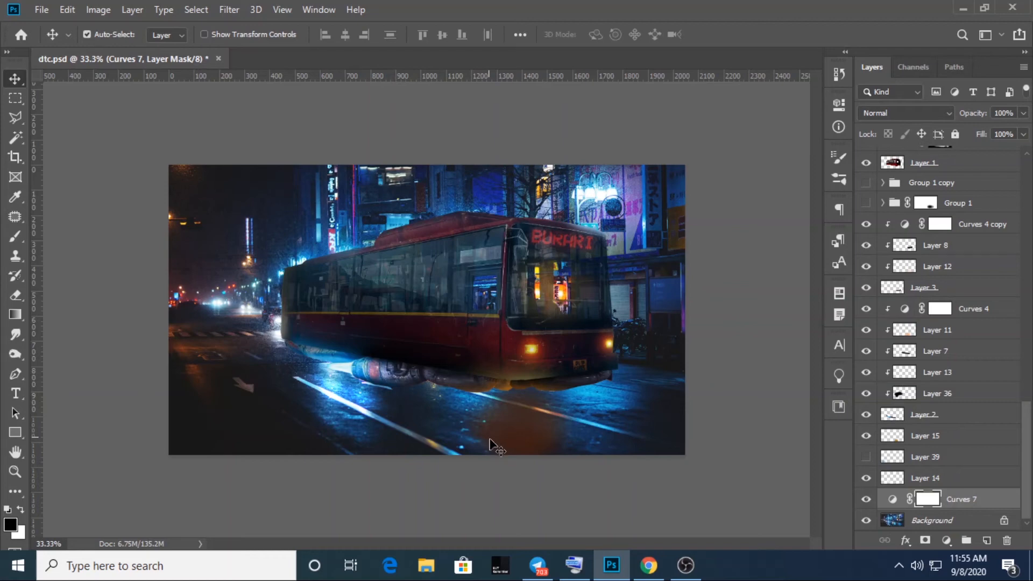
{"action": "left_click", "coordinate": [890, 508]}
{"action": "scroll", "coordinate": [876, 447], "scroll_direction": "up", "scroll_amount": 3}
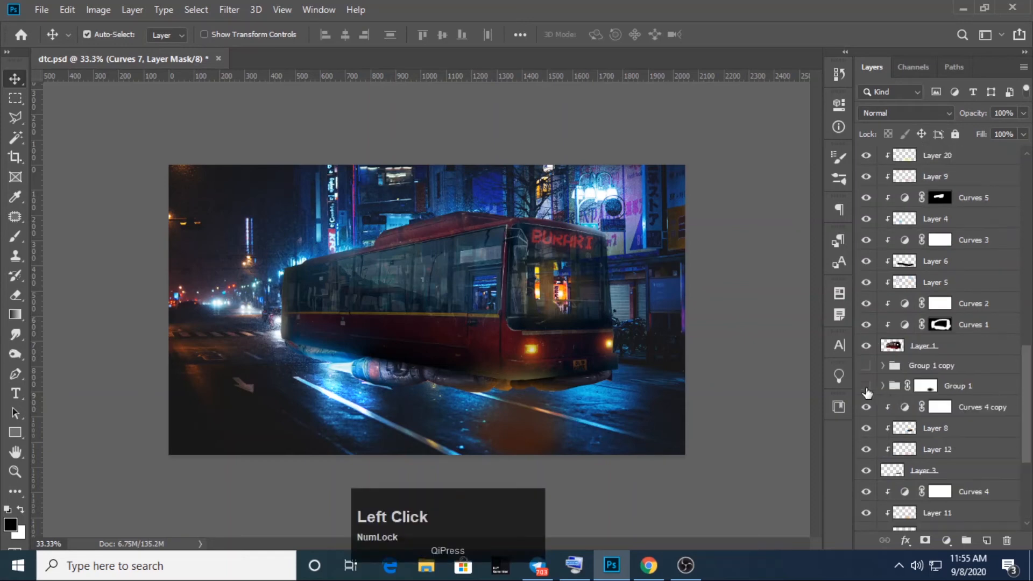
Step: Preview Group 1's effect on the road, leave it hidden and collapsed, and show the sparks of Group 1 copy beneath the bus
{"action": "left_click", "coordinate": [883, 387]}
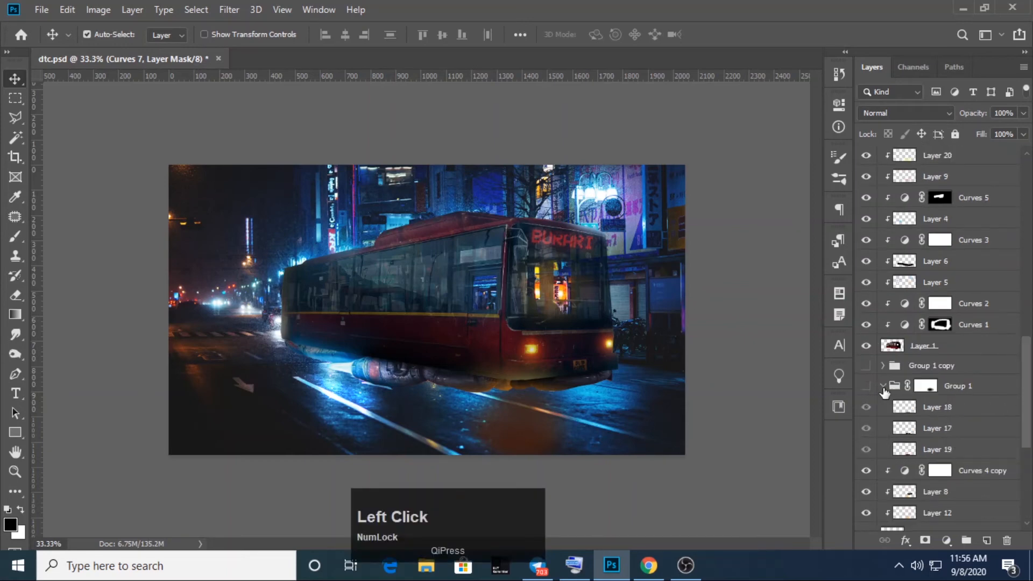
{"action": "left_click_drag", "start_coordinate": [1030, 374], "coordinate": [1030, 398]}
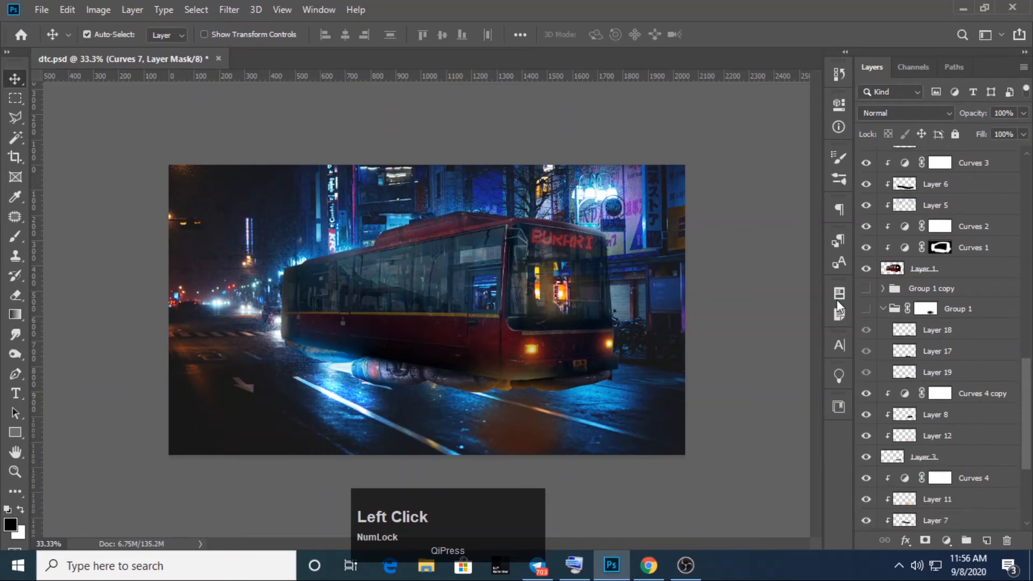
{"action": "left_click", "coordinate": [863, 311]}
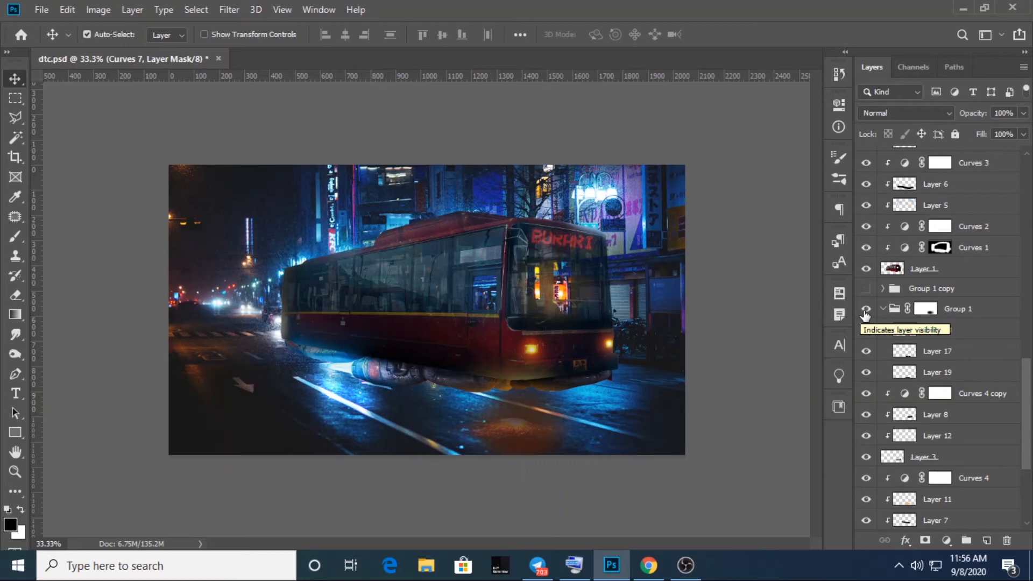
{"action": "left_click", "coordinate": [865, 311]}
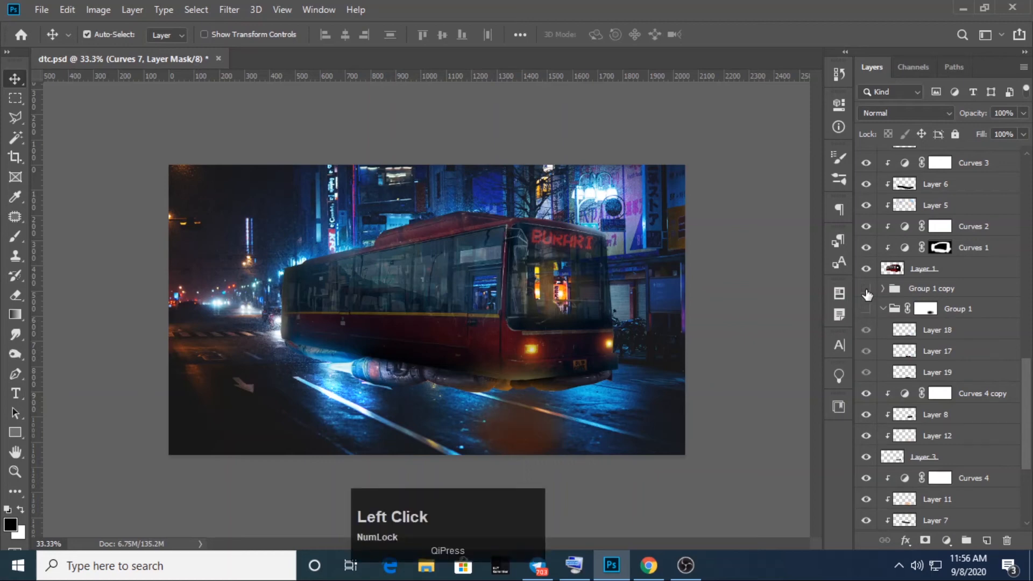
{"action": "left_click", "coordinate": [866, 290]}
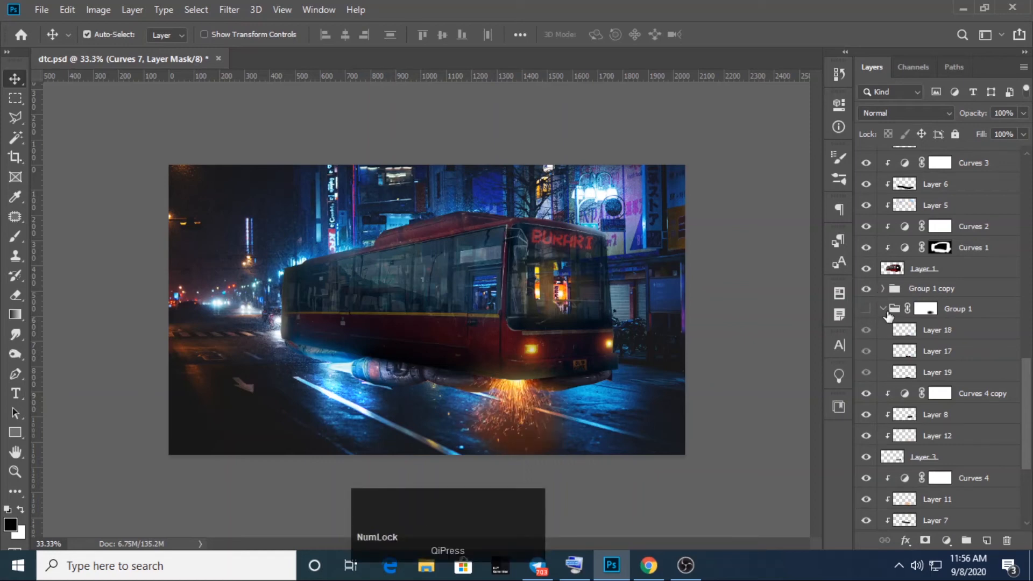
{"action": "left_click", "coordinate": [882, 309]}
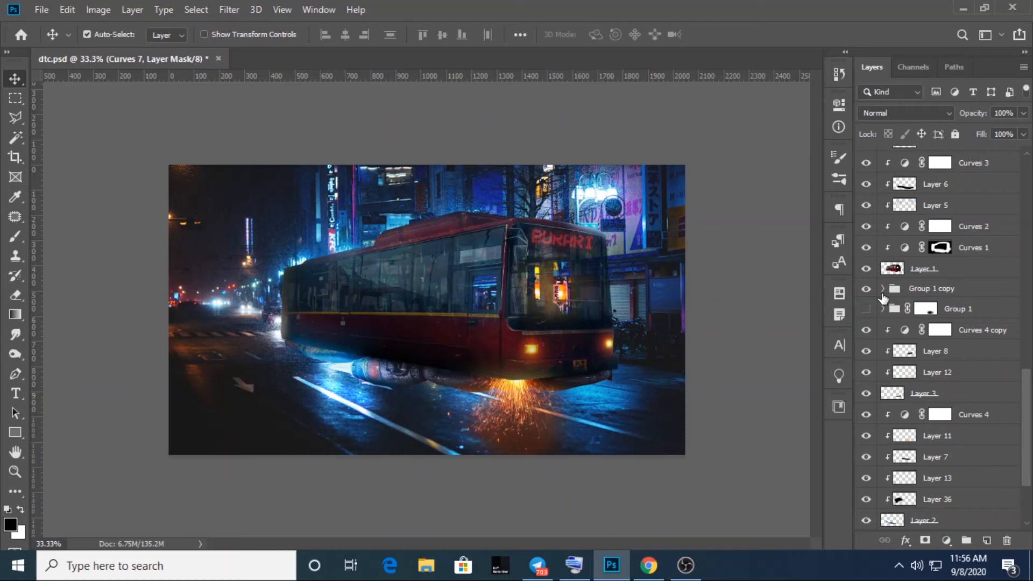
Step: Compare Layers 18, 17 and 19 inside Group 1 copy on and off, and check Layer 19's blend mode
{"action": "left_click", "coordinate": [883, 289]}
{"action": "left_click", "coordinate": [866, 309]}
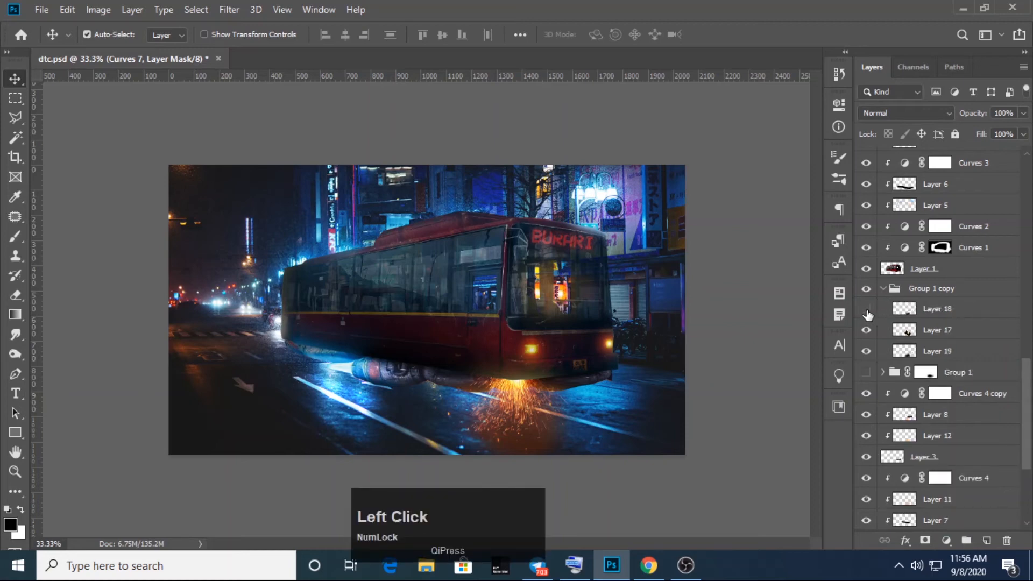
{"action": "left_click", "coordinate": [866, 308]}
{"action": "left_click", "coordinate": [866, 330]}
{"action": "left_click", "coordinate": [867, 330]}
{"action": "left_click", "coordinate": [867, 351]}
{"action": "left_click", "coordinate": [867, 351]}
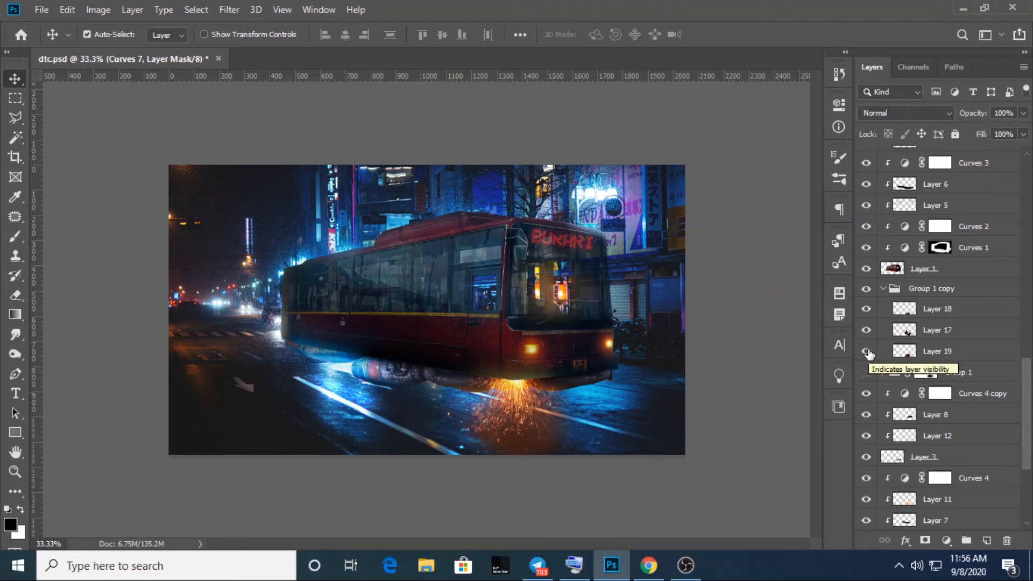
{"action": "left_click", "coordinate": [906, 352]}
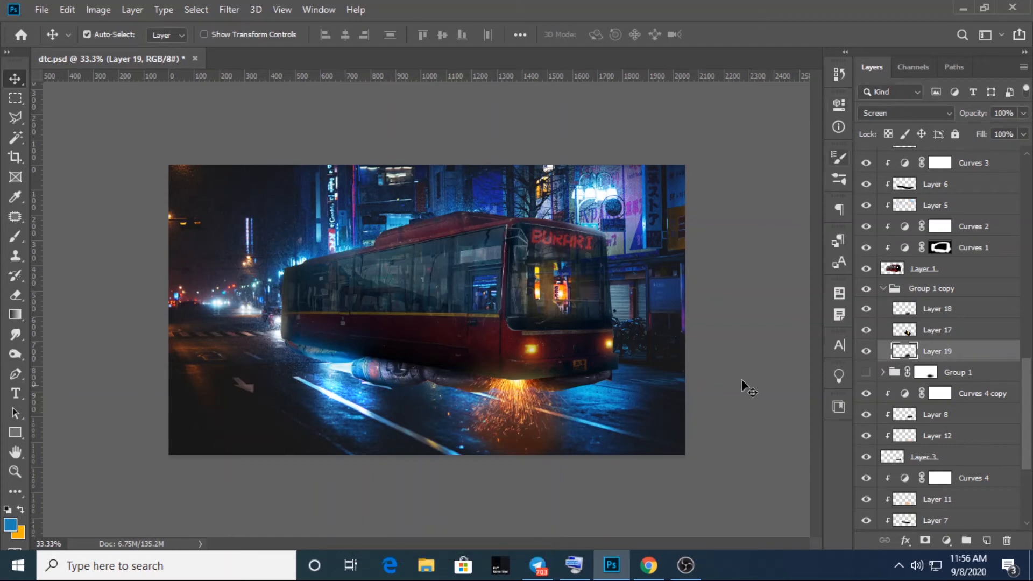
{"action": "left_click", "coordinate": [883, 289]}
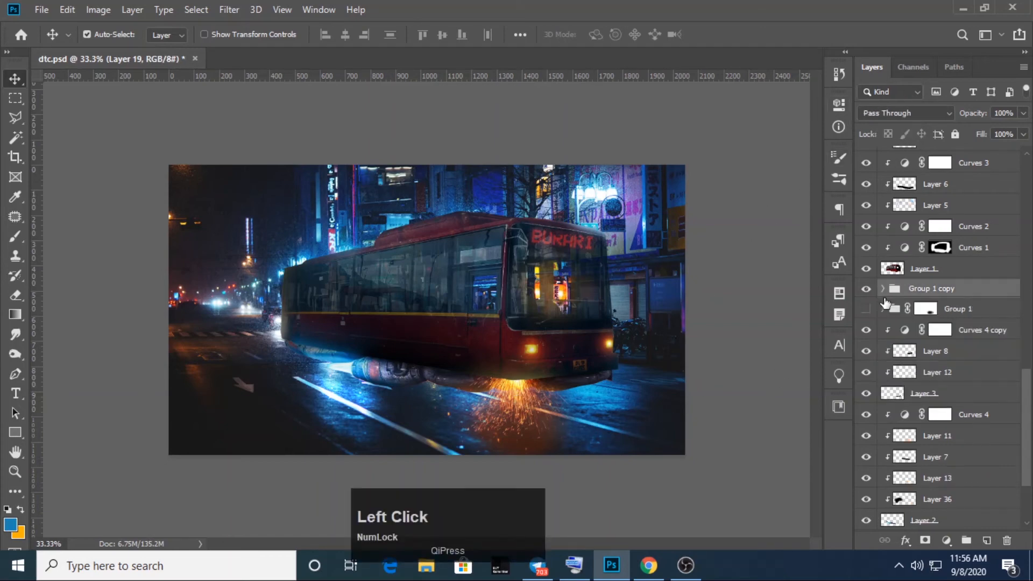
Step: Show Group 1 and set its opacity to 48%
{"action": "left_click", "coordinate": [866, 310]}
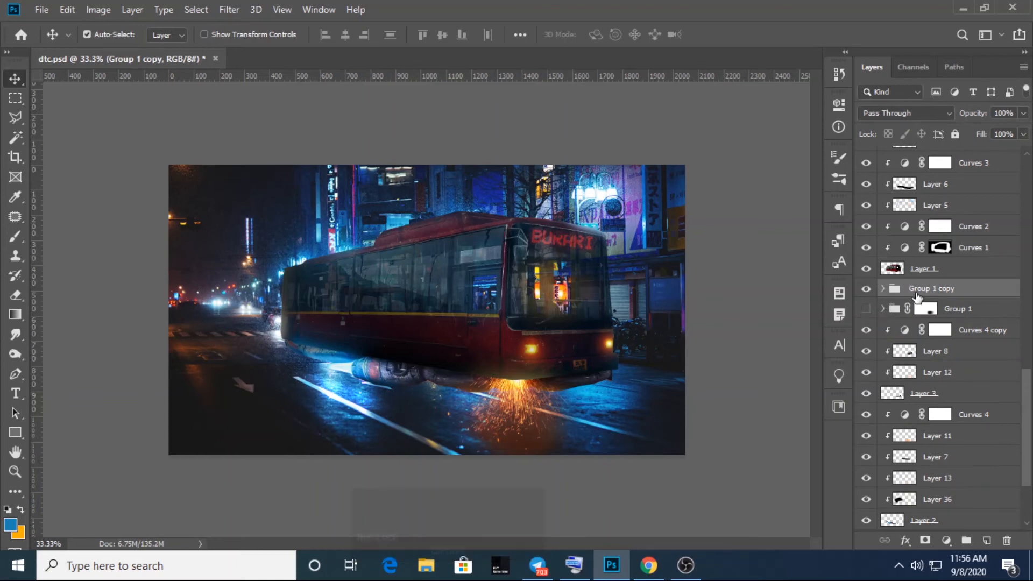
{"action": "left_click", "coordinate": [866, 310]}
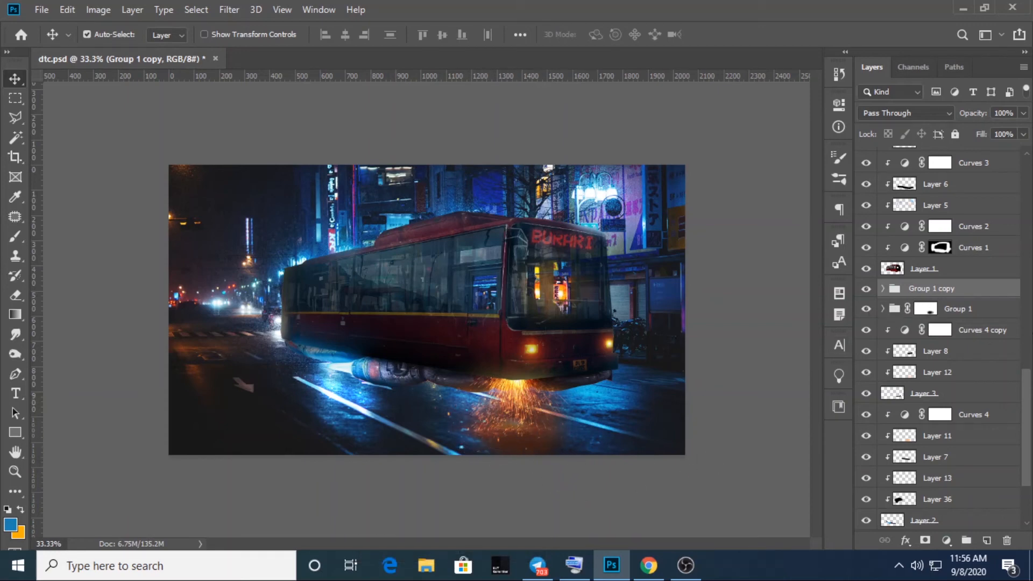
{"action": "left_click", "coordinate": [967, 311]}
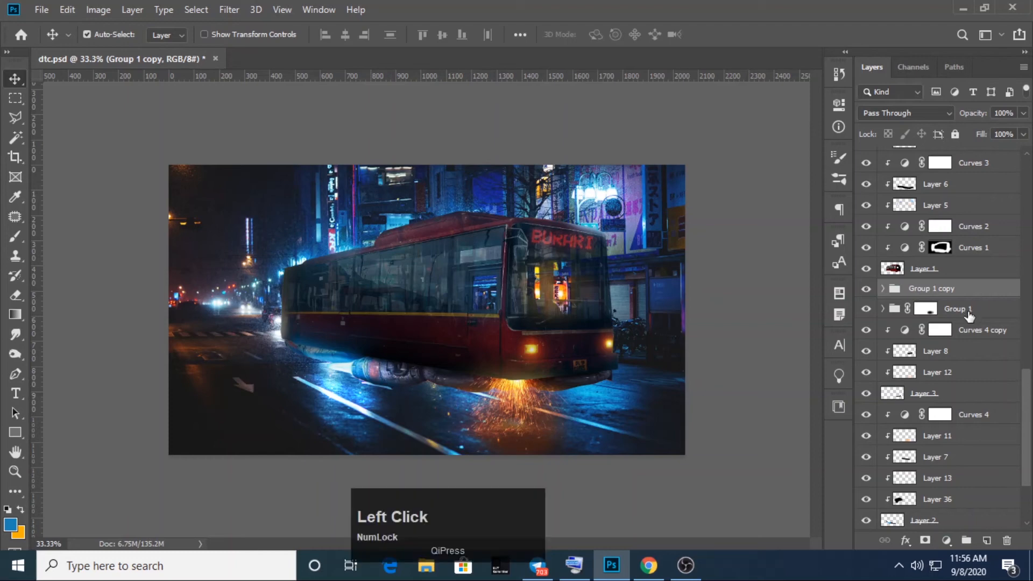
{"action": "left_click", "coordinate": [1023, 114]}
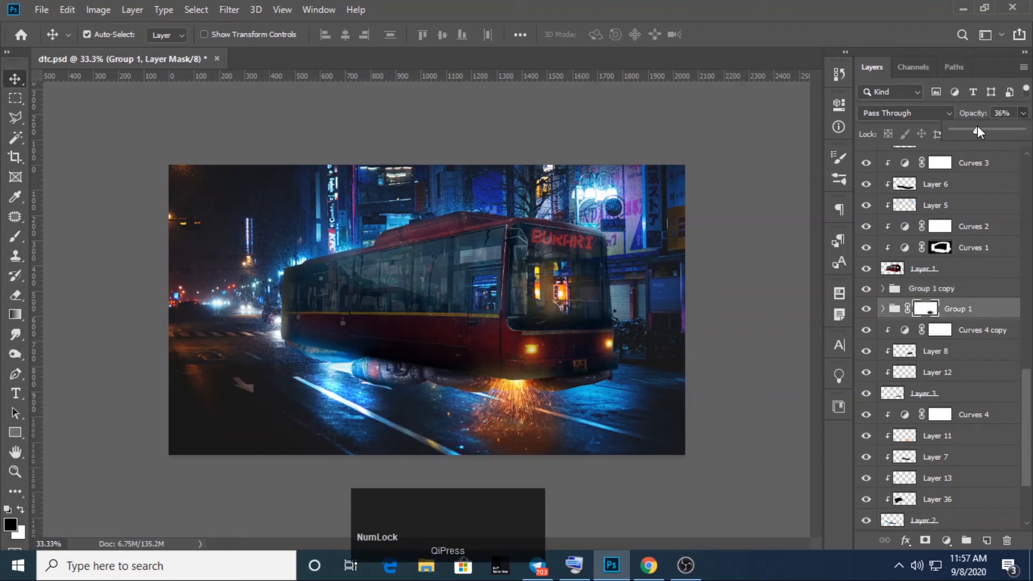
{"action": "left_click_drag", "start_coordinate": [977, 125], "coordinate": [986, 129]}
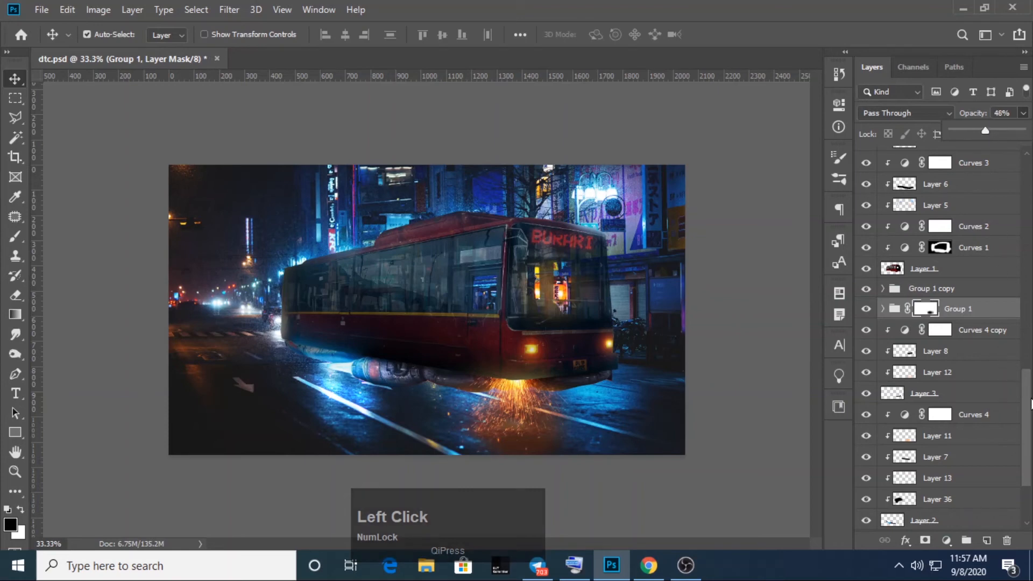
Step: Show the blue glow of Layer 34 over the bus and select the layer to check its blend mode
{"action": "left_click_drag", "start_coordinate": [1031, 403], "coordinate": [1030, 239]}
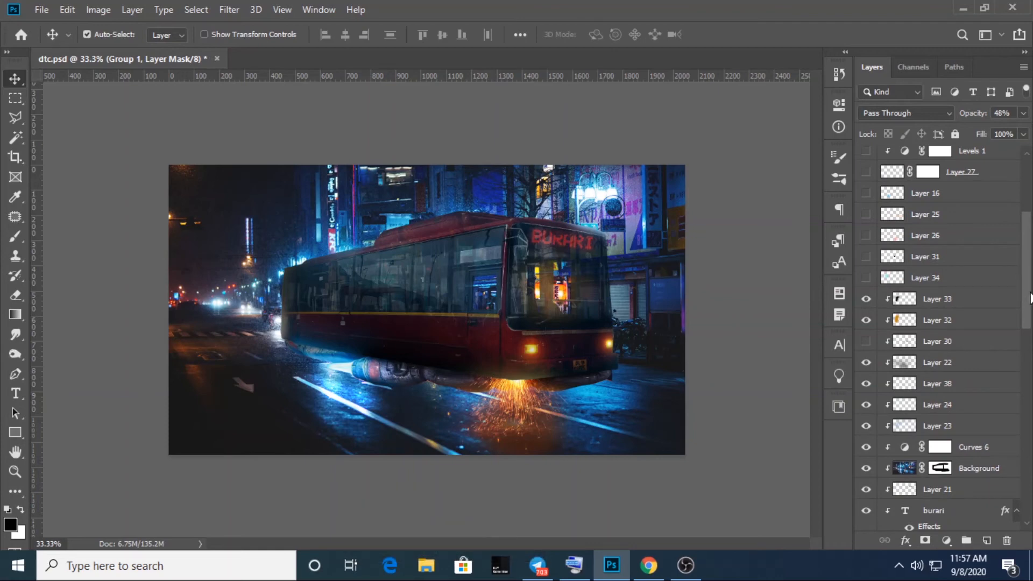
{"action": "left_click_drag", "start_coordinate": [1030, 297], "coordinate": [1031, 277]}
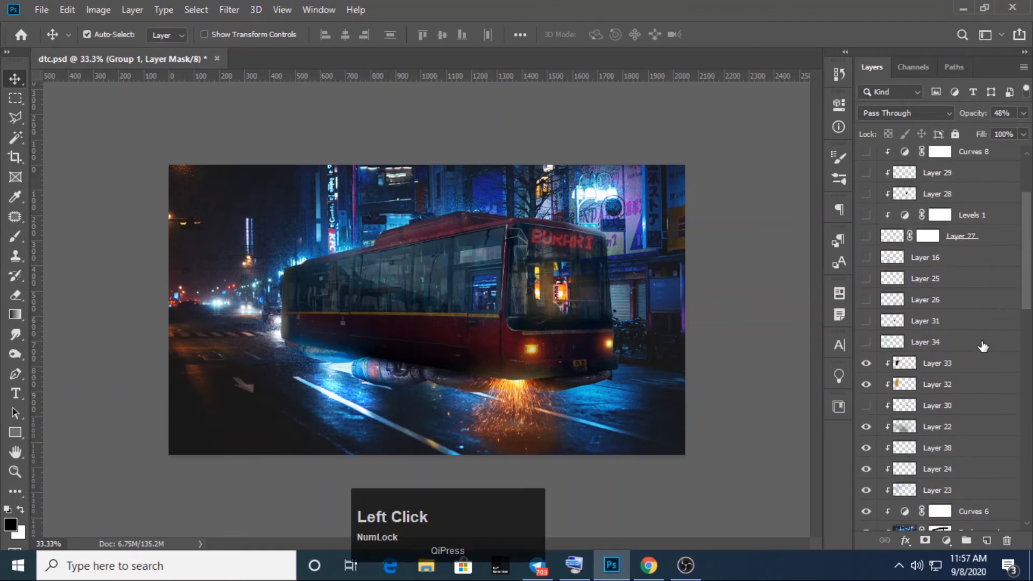
{"action": "left_click", "coordinate": [866, 343]}
{"action": "left_click", "coordinate": [866, 344]}
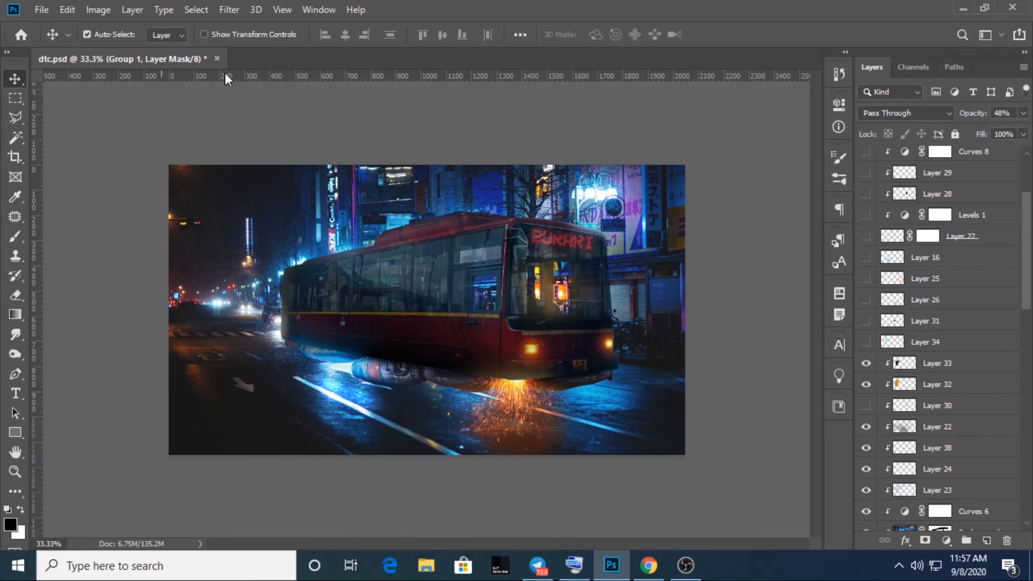
{"action": "left_click", "coordinate": [866, 342]}
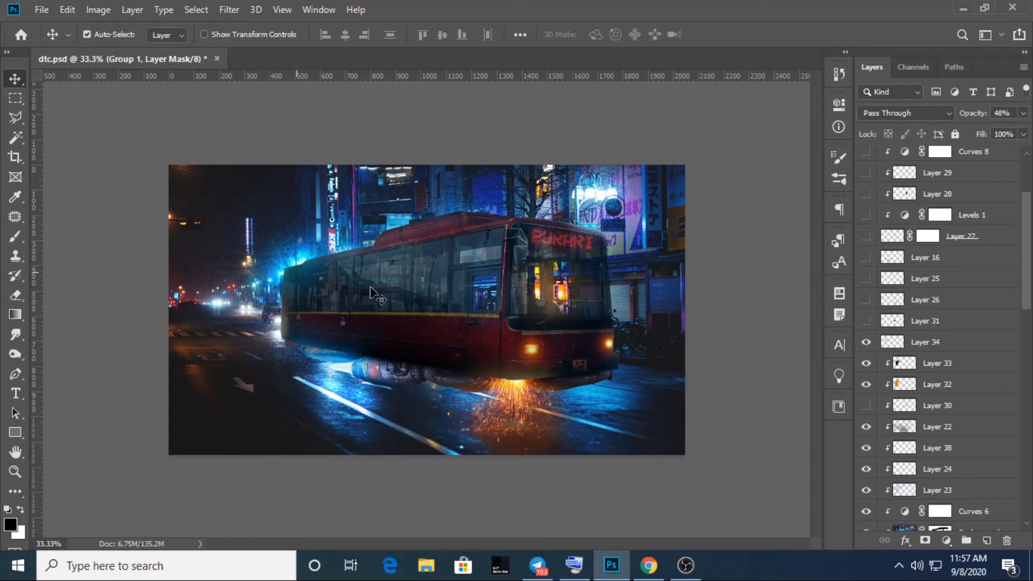
{"action": "left_click", "coordinate": [897, 345]}
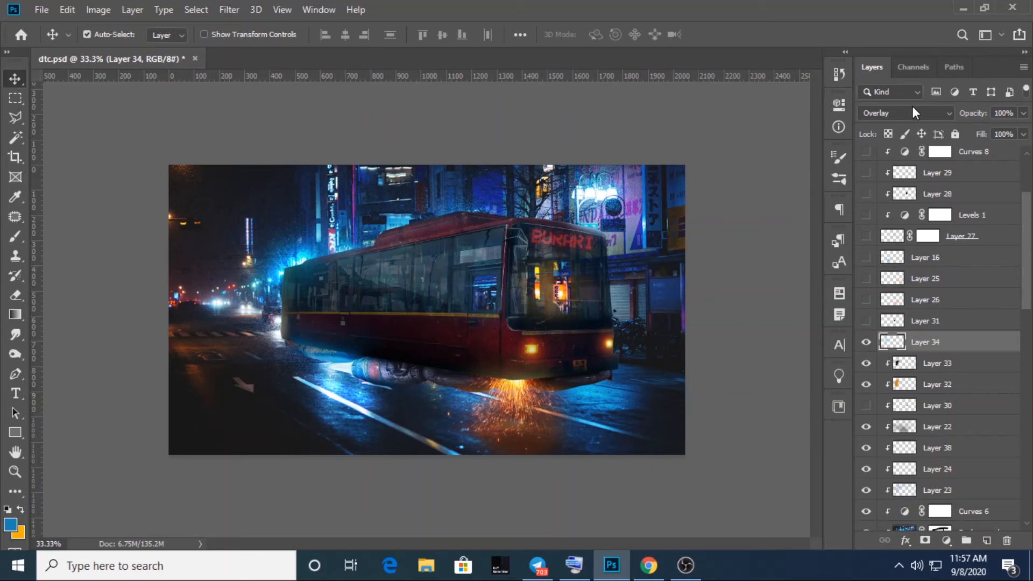
Step: Preview the effect of Layer 31 on the composite by switching its visibility, leaving it hidden
{"action": "left_click", "coordinate": [867, 321]}
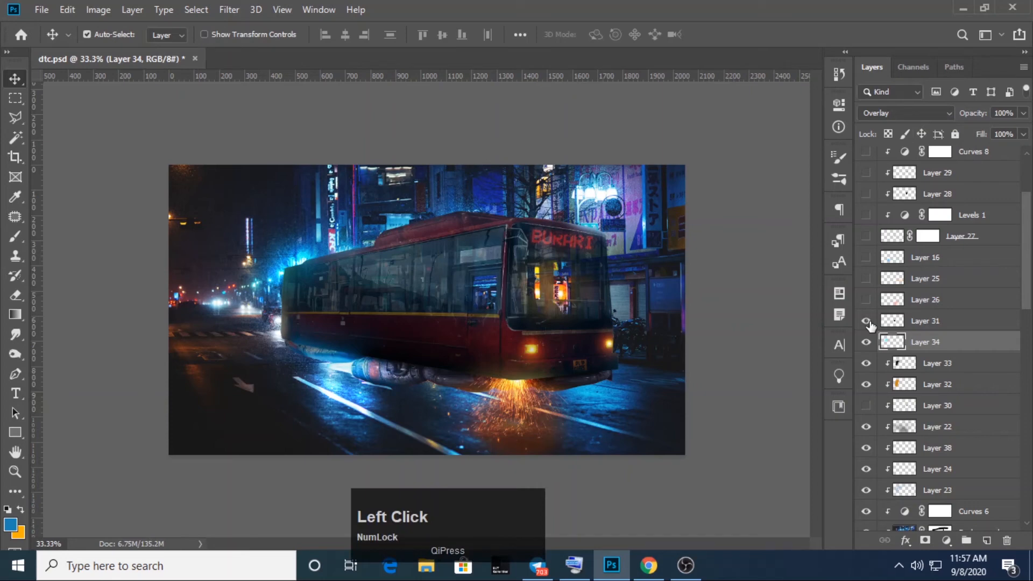
{"action": "left_click", "coordinate": [867, 321]}
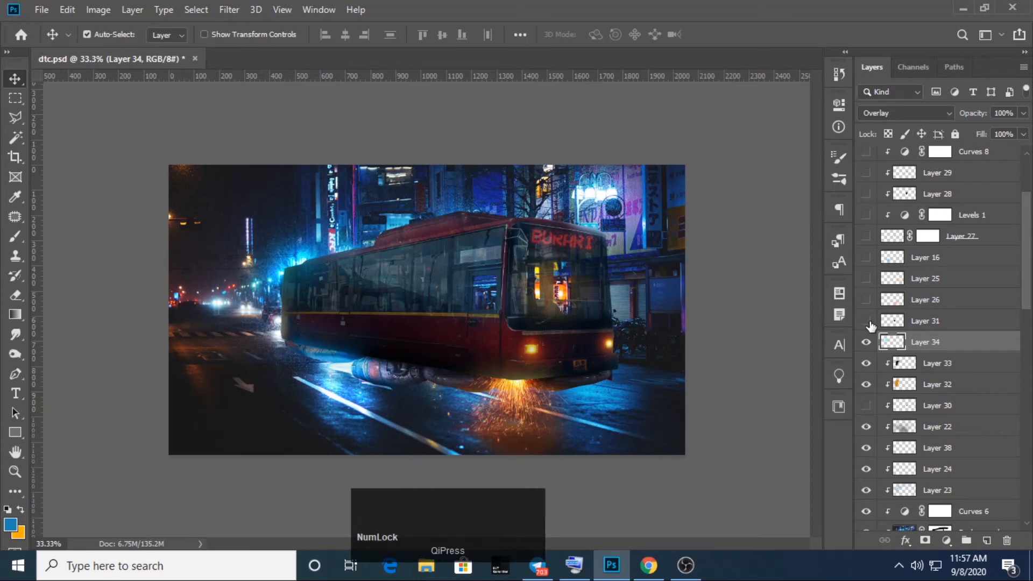
{"action": "left_click", "coordinate": [866, 321]}
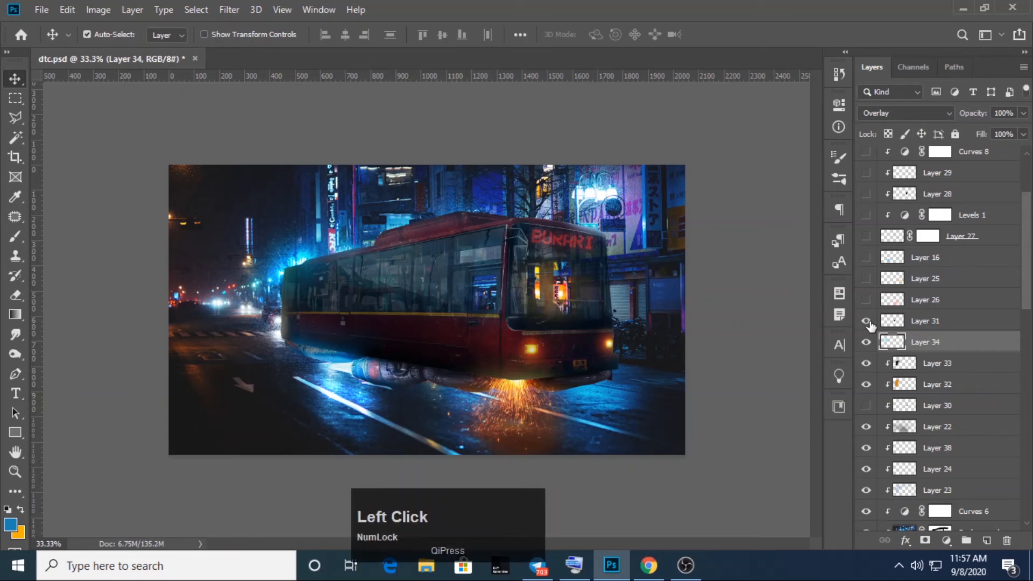
{"action": "left_click", "coordinate": [867, 321]}
Step: Show Layer 27, the man leaning out of the bus window, and inspect him up close
{"action": "left_click", "coordinate": [1030, 266]}
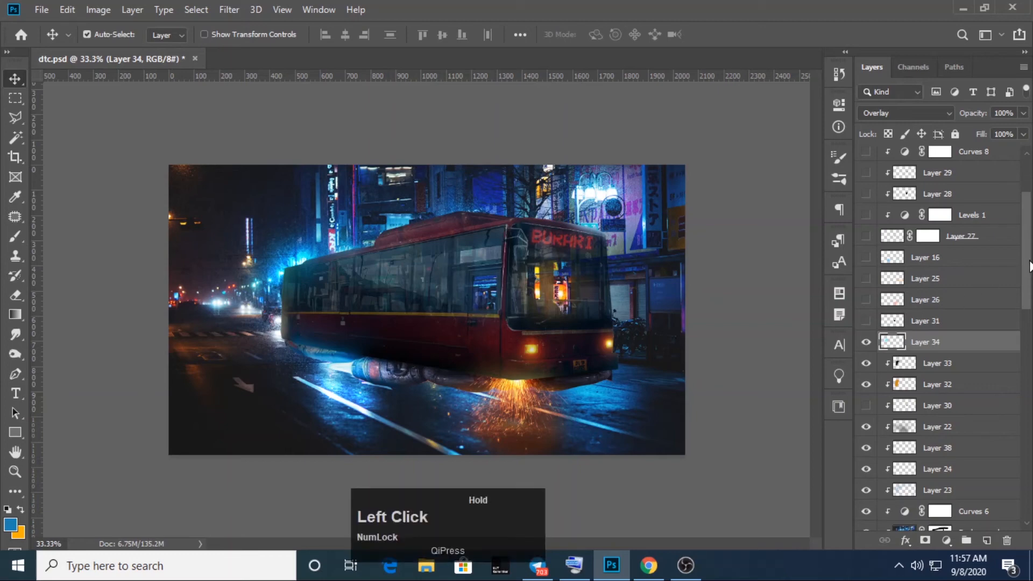
{"action": "left_click", "coordinate": [866, 237]}
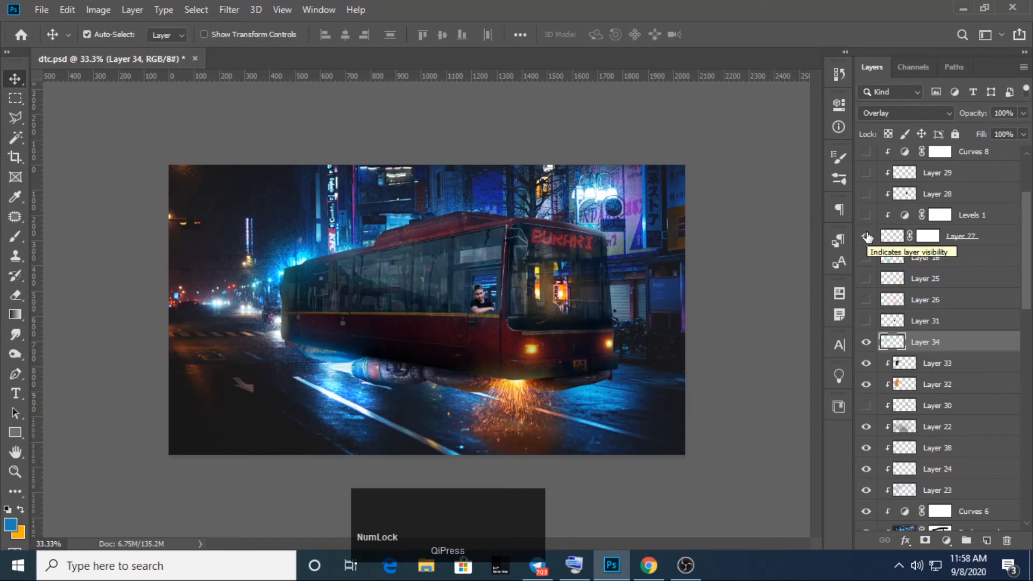
{"action": "key", "text": "ctrl+plus"}
{"action": "key", "text": "ctrl+plus"}
{"action": "key", "text": "ctrl+plus"}
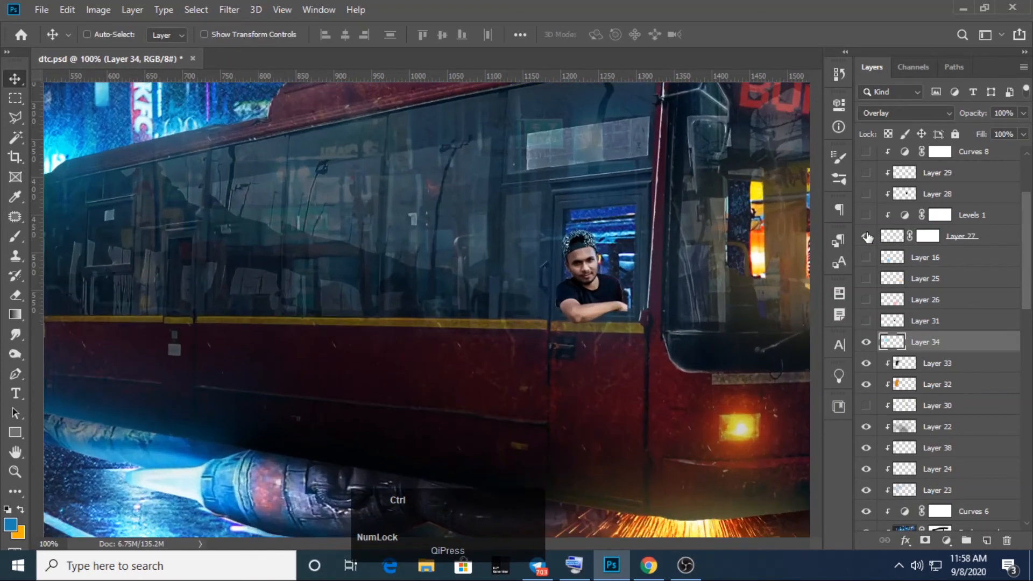
{"action": "key", "text": "ctrl+minus"}
{"action": "key", "text": "ctrl+minus"}
{"action": "key", "text": "ctrl+minus"}
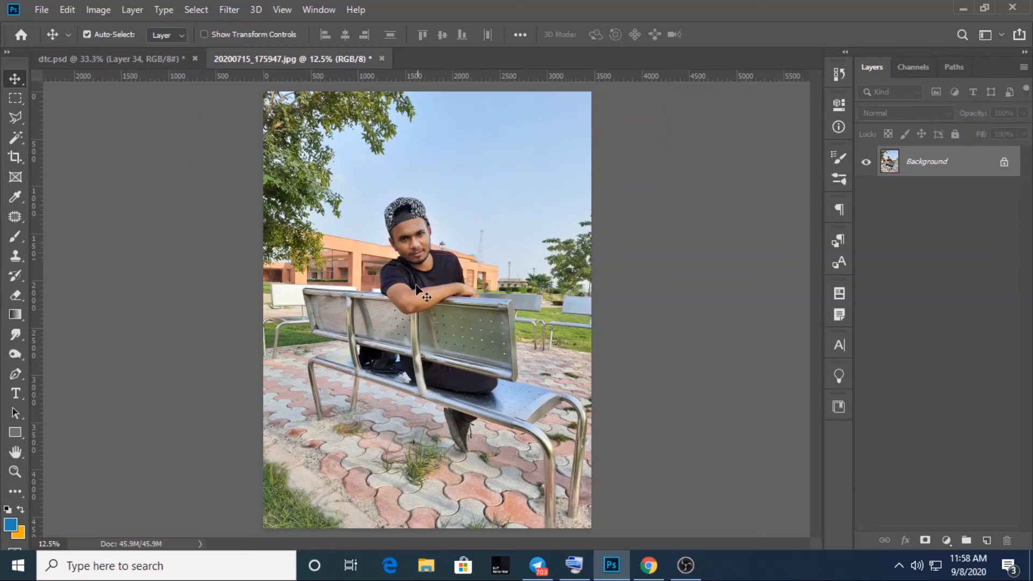
Step: Return to the dtc.psd document, examine the Levels 1 settings clipped to the man's layer, and show that adjustment
{"action": "left_click", "coordinate": [137, 56]}
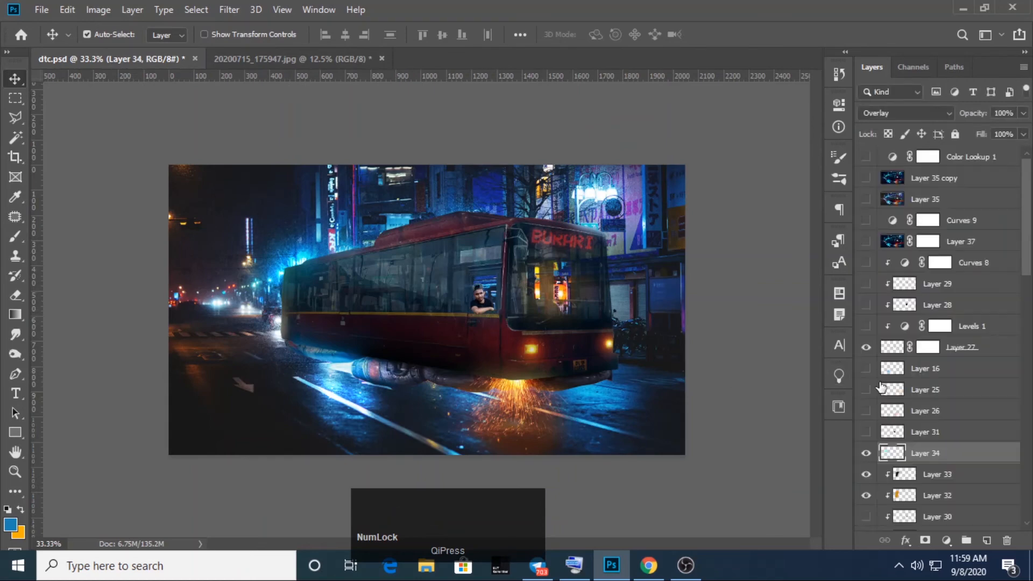
{"action": "left_click", "coordinate": [1027, 271]}
{"action": "mouse_move", "coordinate": [1027, 271]}
{"action": "left_mouse_down"}
{"action": "mouse_move", "coordinate": [1031, 301]}
{"action": "mouse_move", "coordinate": [1025, 279]}
{"action": "left_mouse_up"}
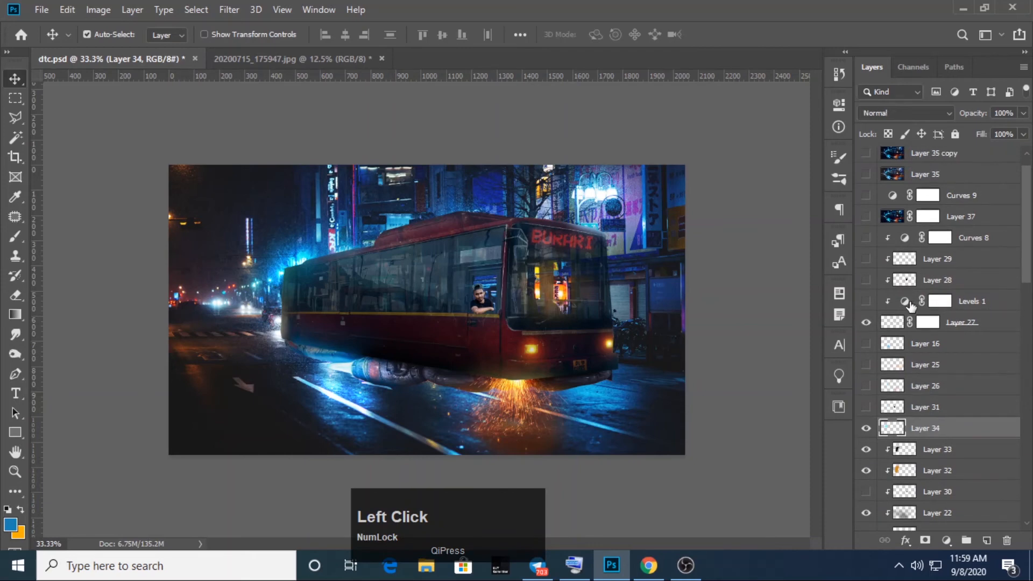
{"action": "double_click", "coordinate": [908, 302]}
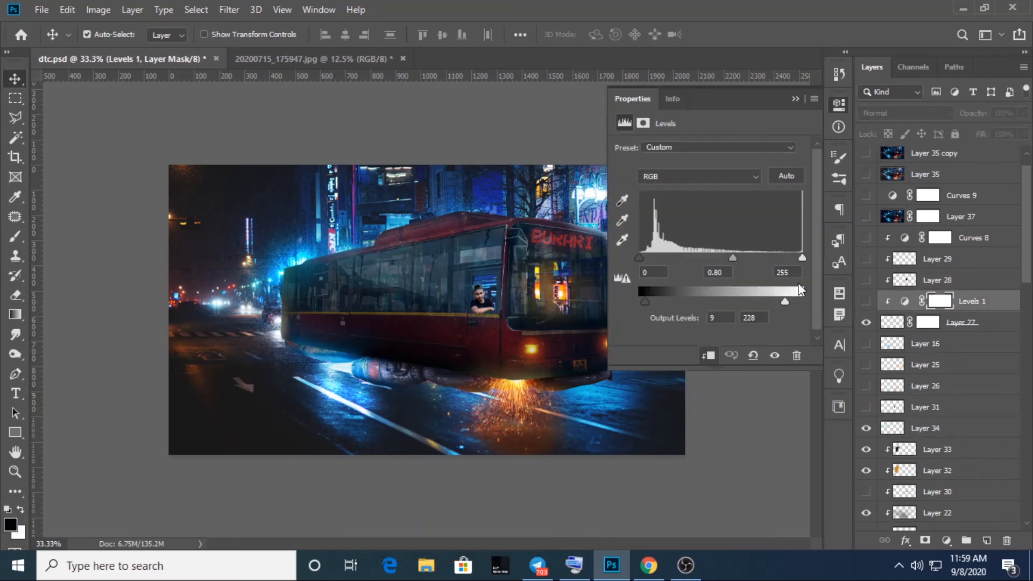
{"action": "left_click", "coordinate": [796, 99]}
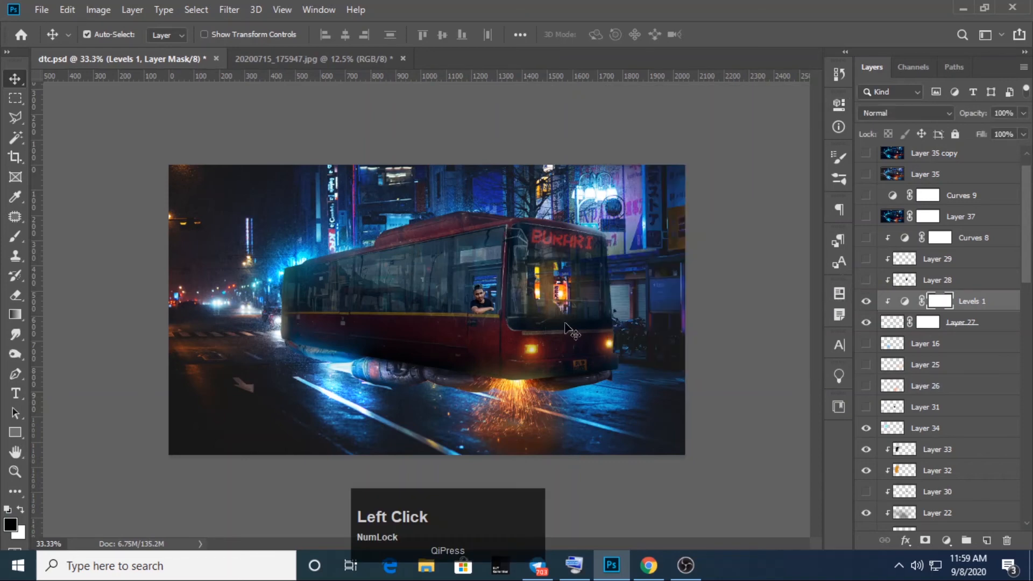
Step: Show Layer 28 above Levels 1 and compare the man in the window with and without it, leaving it visible
{"action": "left_click", "coordinate": [866, 280]}
{"action": "key", "text": "ctrl+plus"}
{"action": "key", "text": "ctrl+plus"}
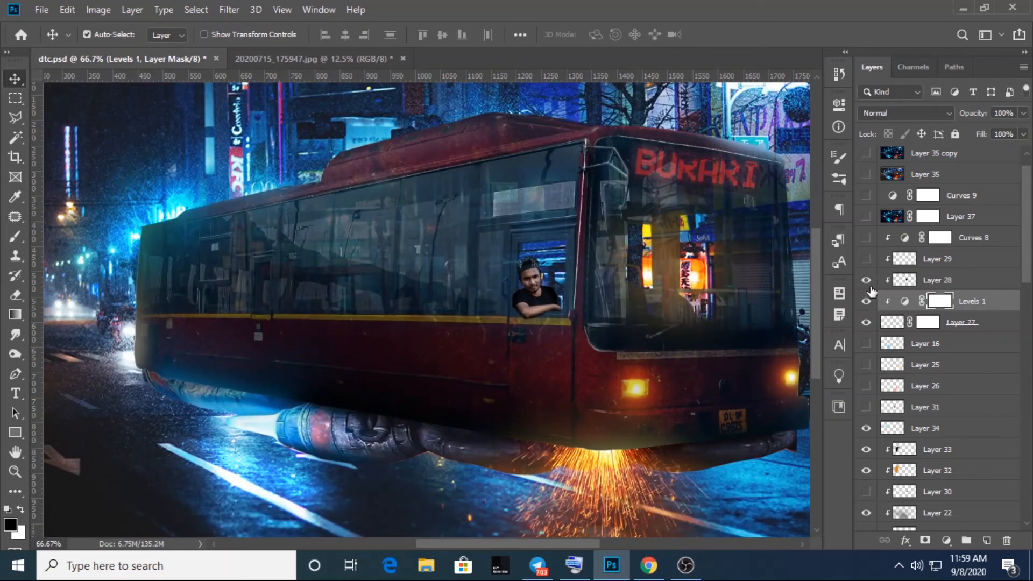
{"action": "left_click", "coordinate": [866, 280]}
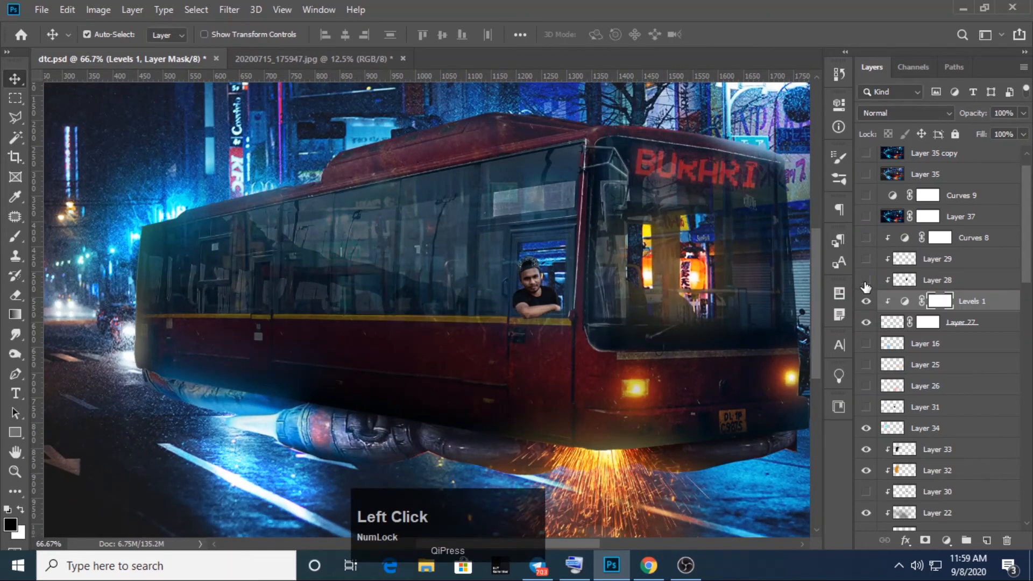
{"action": "left_click", "coordinate": [866, 281]}
{"action": "key", "text": "ctrl+plus"}
{"action": "key", "text": "ctrl+plus"}
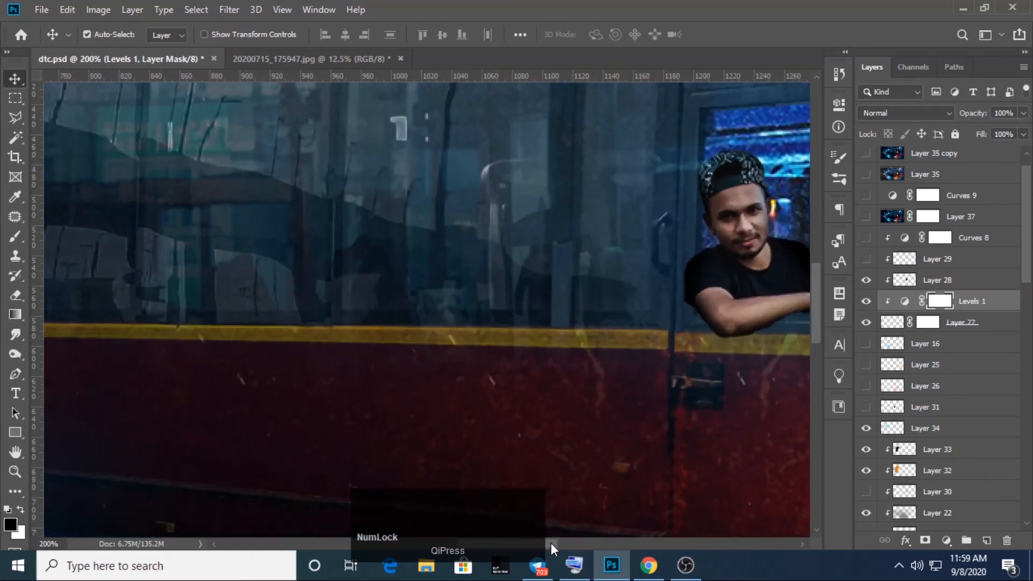
{"action": "left_click_drag", "start_coordinate": [551, 543], "coordinate": [578, 544]}
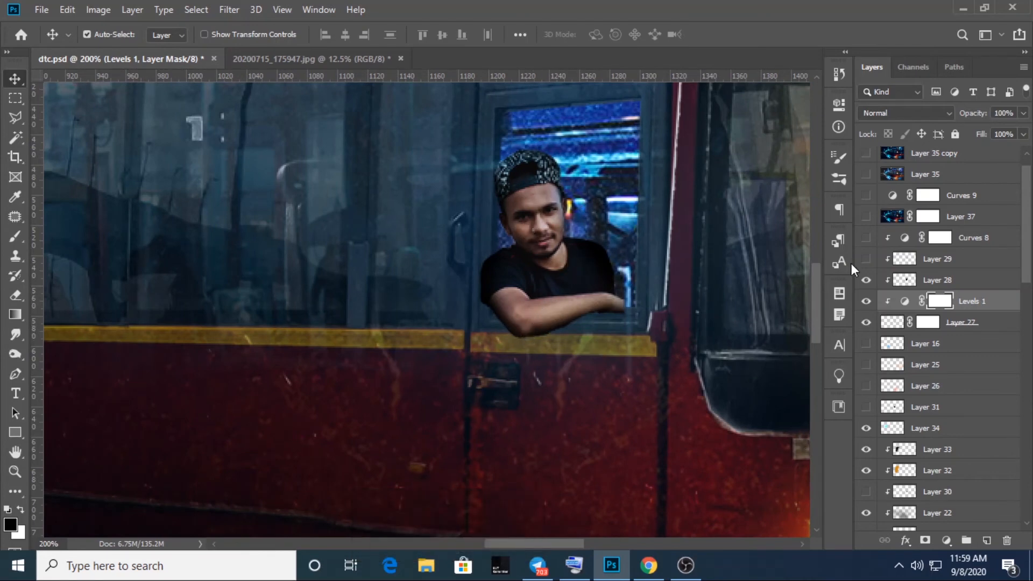
{"action": "left_click", "coordinate": [866, 280]}
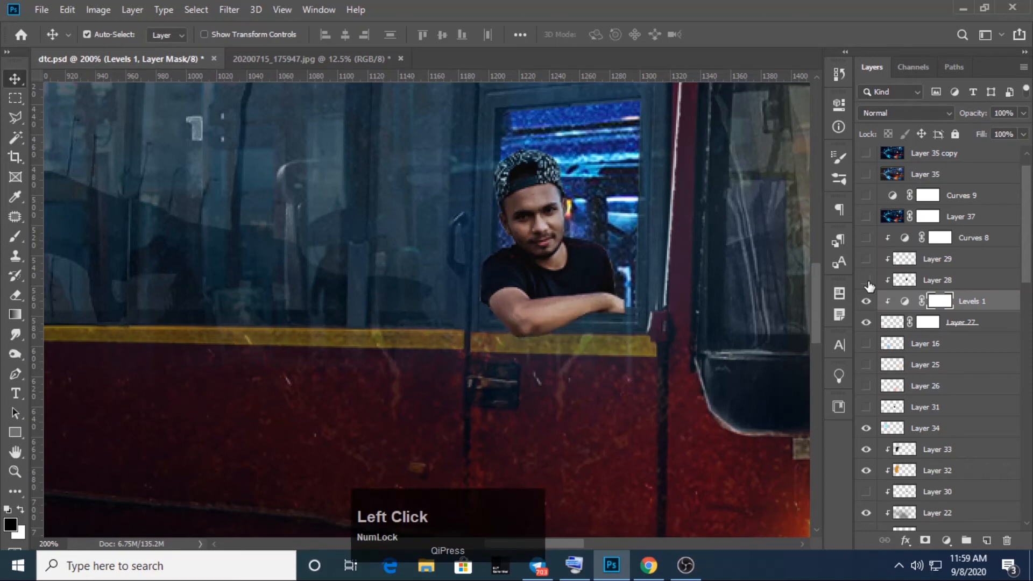
{"action": "left_click", "coordinate": [867, 282]}
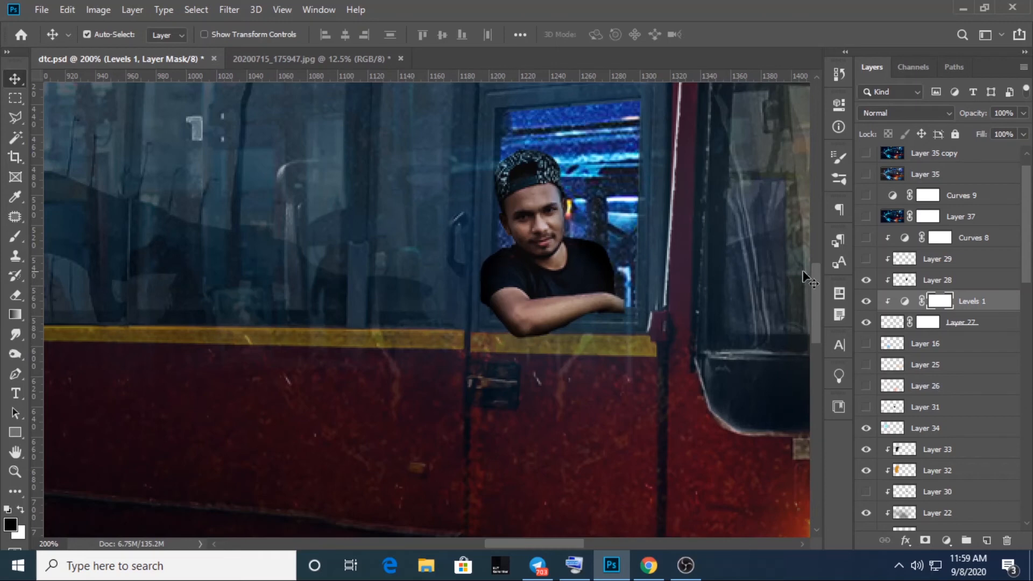
Step: Show Layer 29 and Curves 8 above the man's layer, and examine the Curves 8 settings
{"action": "left_click", "coordinate": [866, 259]}
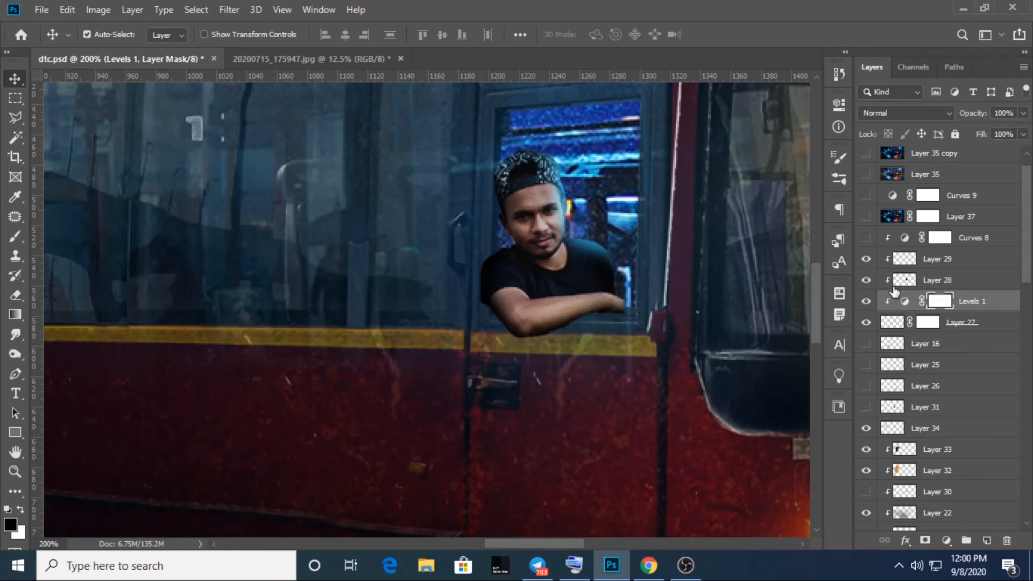
{"action": "left_click", "coordinate": [864, 239]}
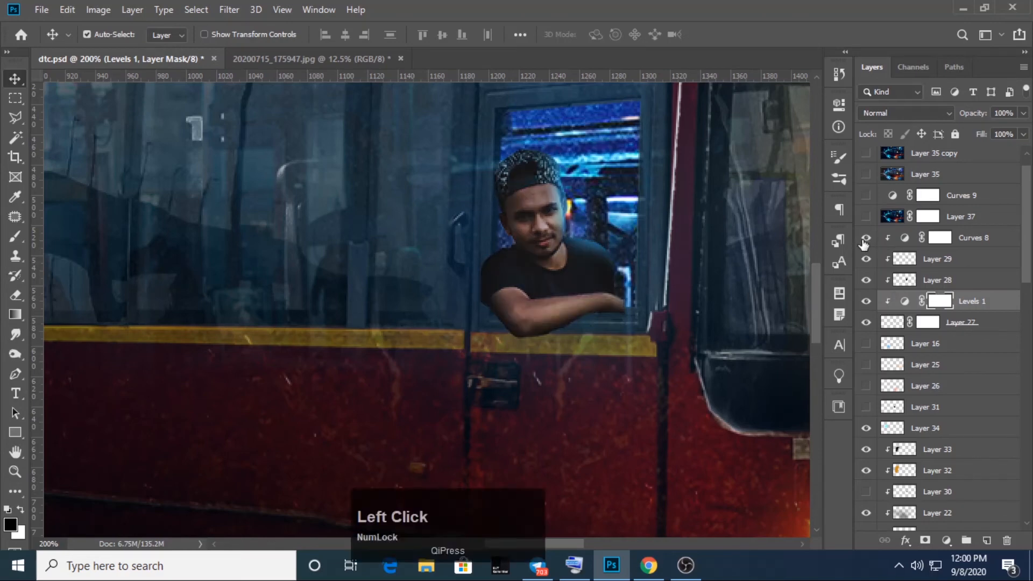
{"action": "left_click", "coordinate": [864, 240]}
{"action": "double_click", "coordinate": [904, 238]}
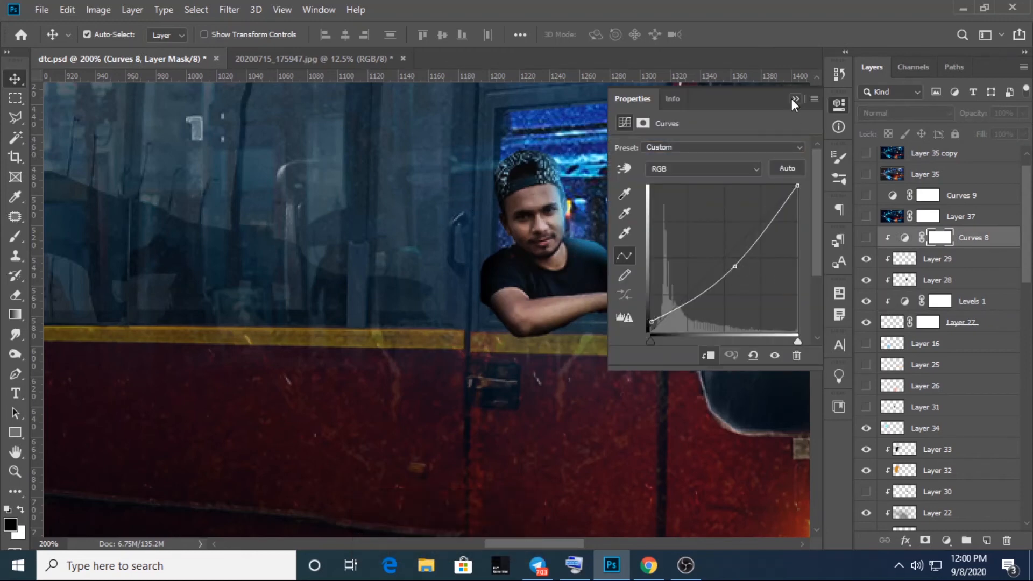
{"action": "left_click", "coordinate": [865, 238]}
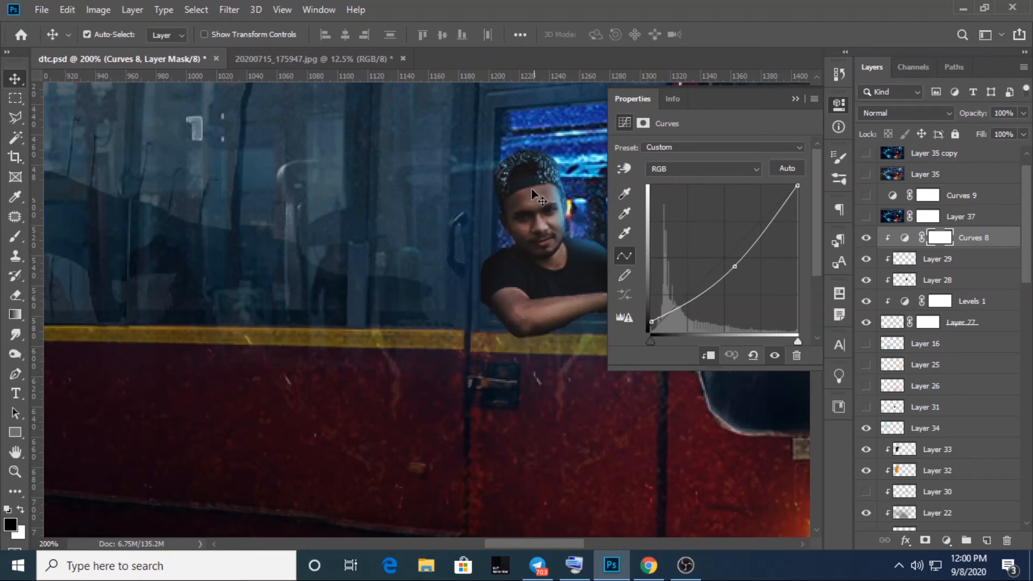
{"action": "left_click", "coordinate": [794, 98]}
{"action": "key", "text": "ctrl+minus"}
{"action": "key", "text": "ctrl+minus"}
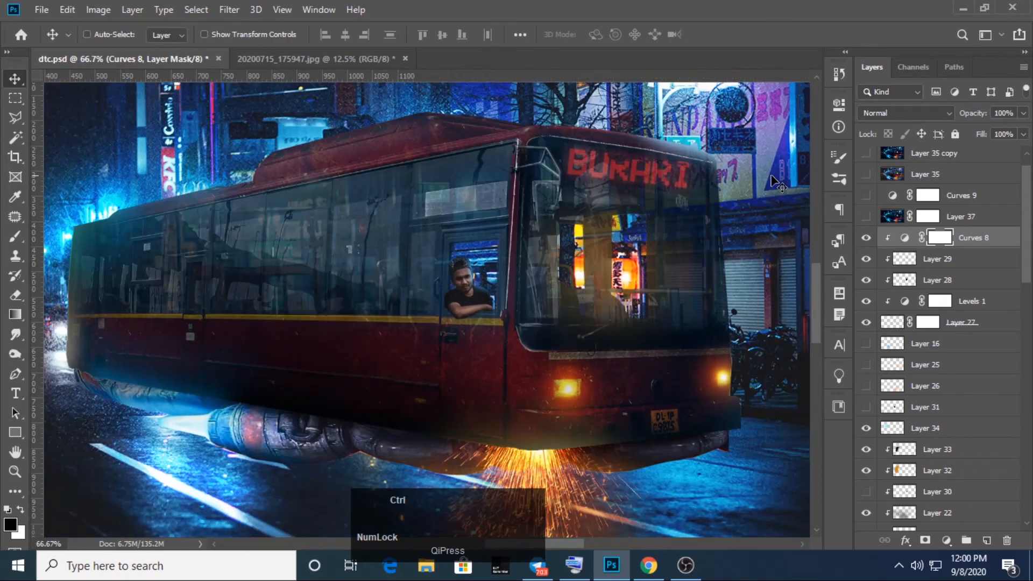
{"action": "key", "text": "ctrl+minus"}
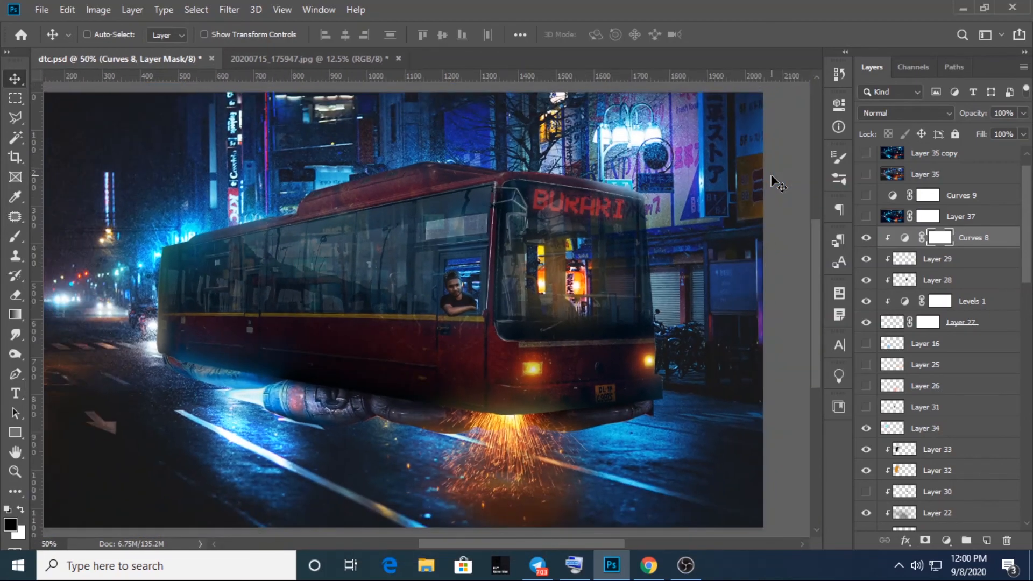
Step: Show Layer 31 over the bus and preview Layer 26, leaving Layer 26 hidden
{"action": "key", "text": "ctrl+plus"}
{"action": "left_click", "coordinate": [1028, 294]}
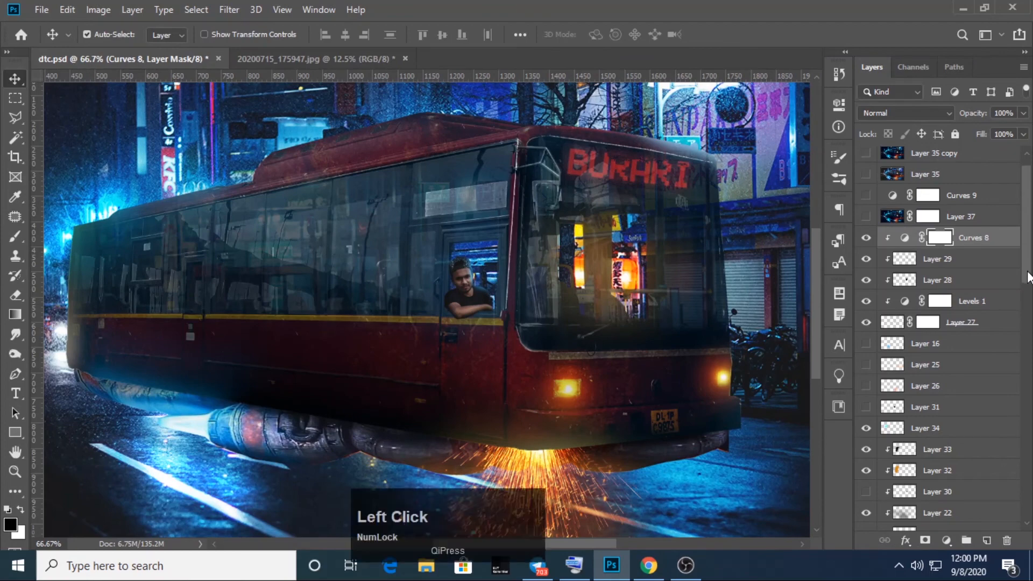
{"action": "key", "text": "ctrl+plus"}
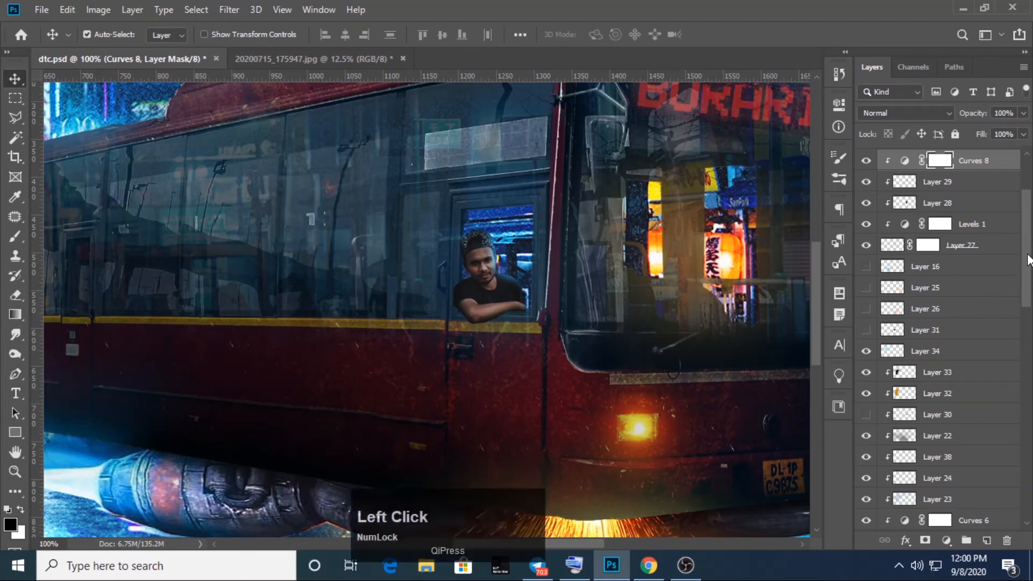
{"action": "left_click_drag", "start_coordinate": [1022, 267], "coordinate": [1023, 281]}
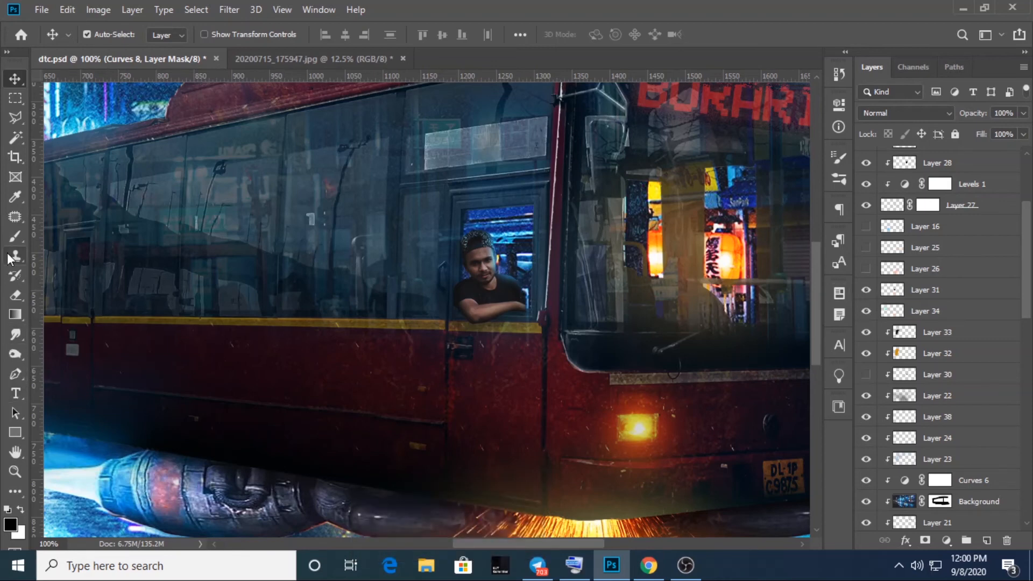
{"action": "key", "text": "v"}
{"action": "left_click_drag", "start_coordinate": [1029, 275], "coordinate": [1028, 279]}
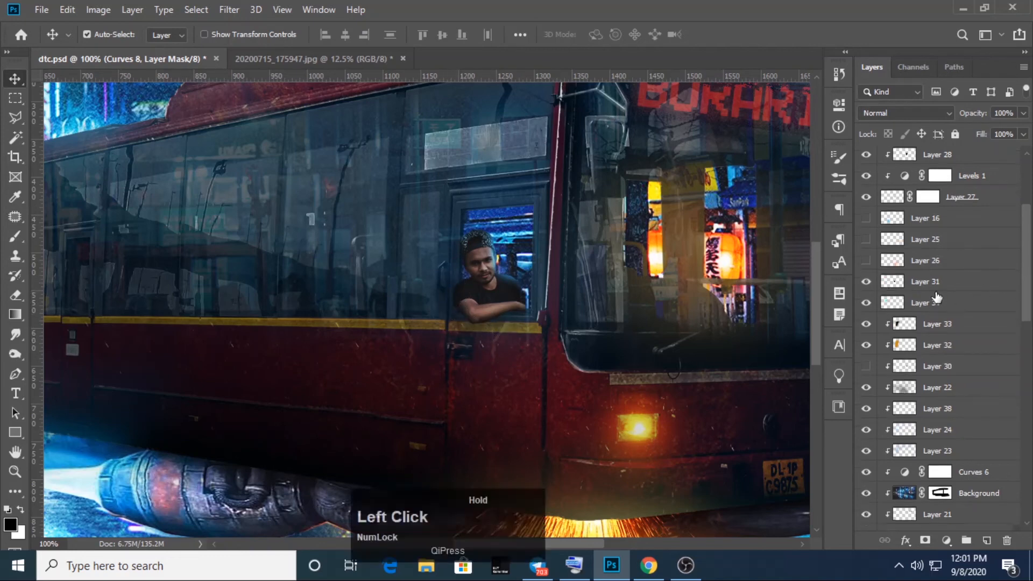
{"action": "left_click", "coordinate": [870, 283]}
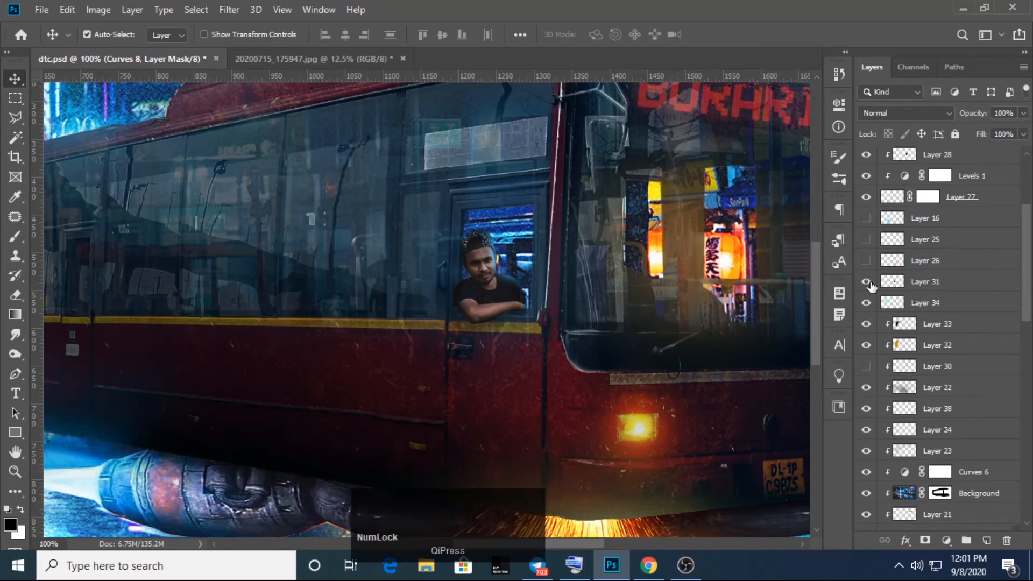
{"action": "left_click", "coordinate": [868, 263]}
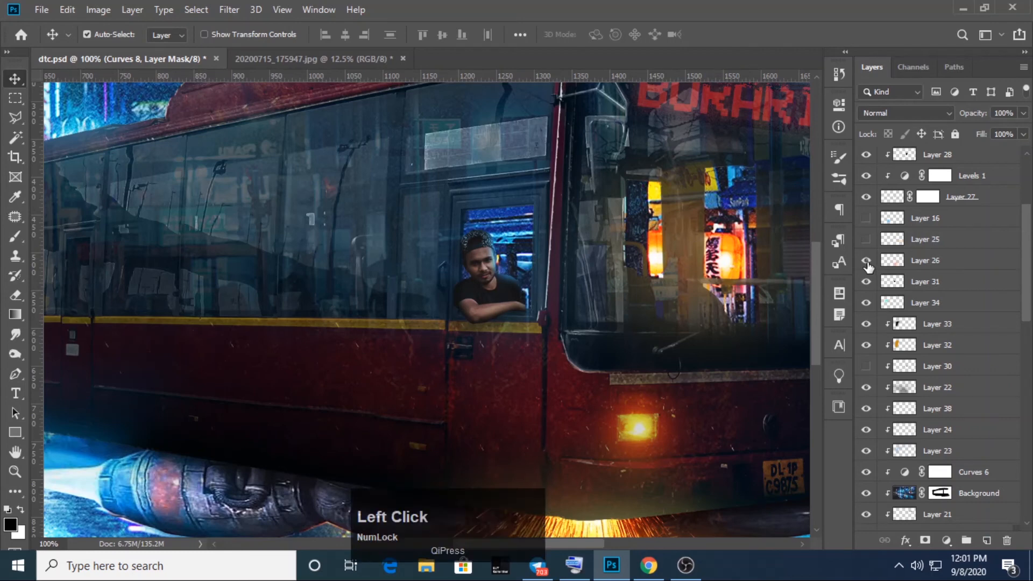
{"action": "left_click", "coordinate": [867, 262]}
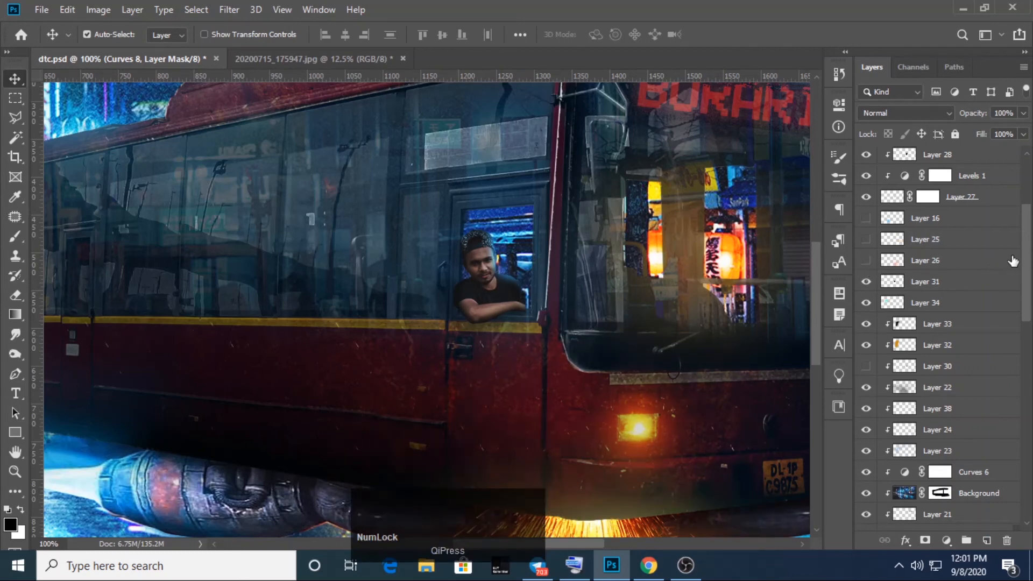
Step: Show the clipped Layer 30 on the bus and check it against the whole composite
{"action": "left_click_drag", "start_coordinate": [1027, 253], "coordinate": [1028, 266]}
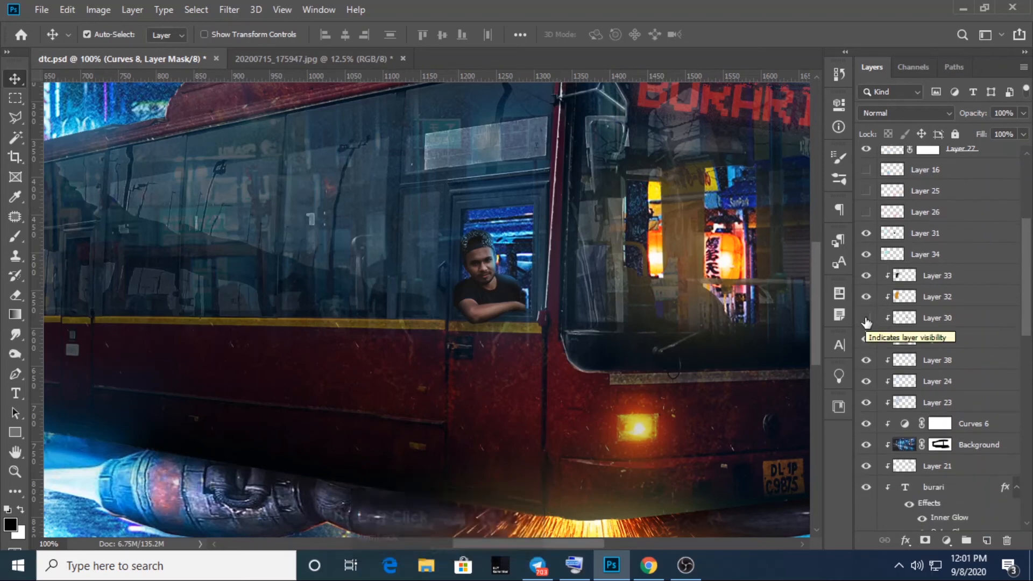
{"action": "left_click", "coordinate": [866, 318]}
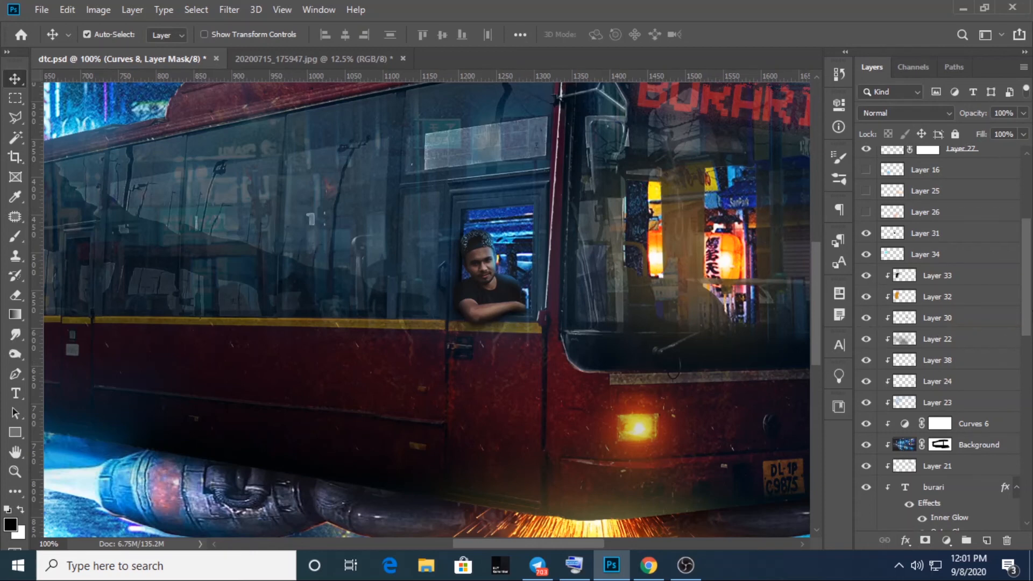
{"action": "left_click", "coordinate": [1031, 303]}
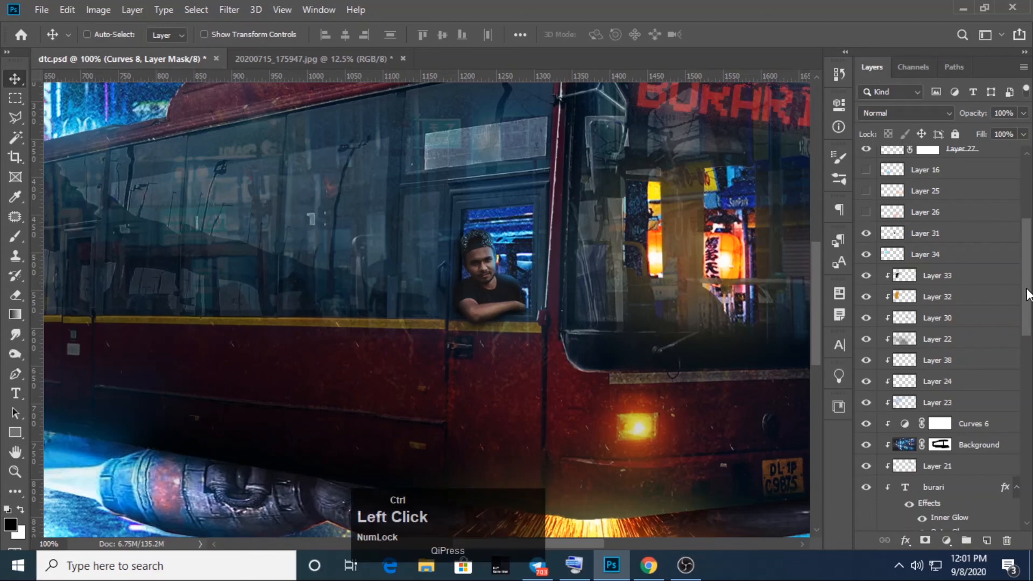
{"action": "key", "text": "ctrl+minus"}
{"action": "key", "text": "ctrl+minus"}
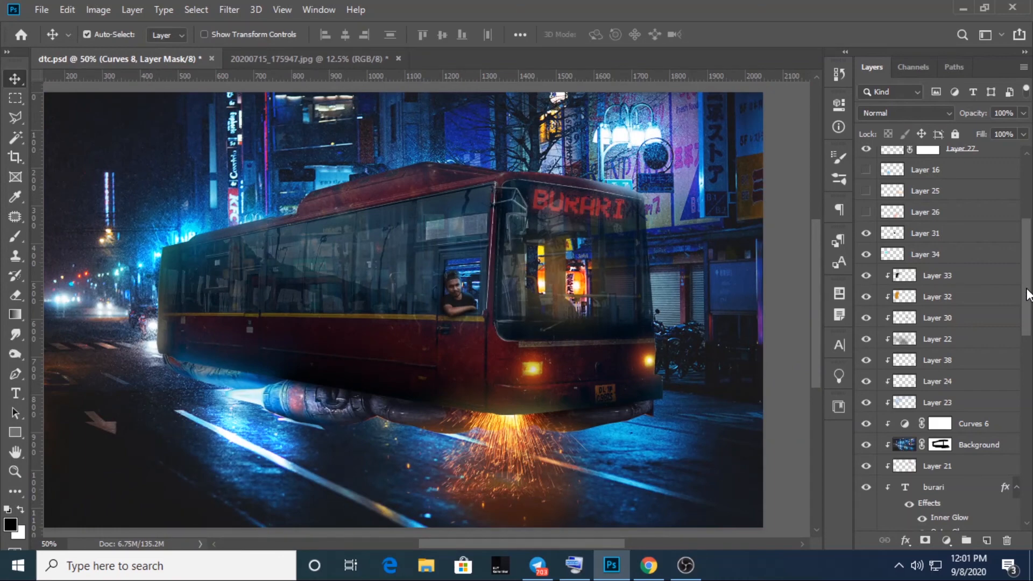
{"action": "key", "text": "ctrl+minus"}
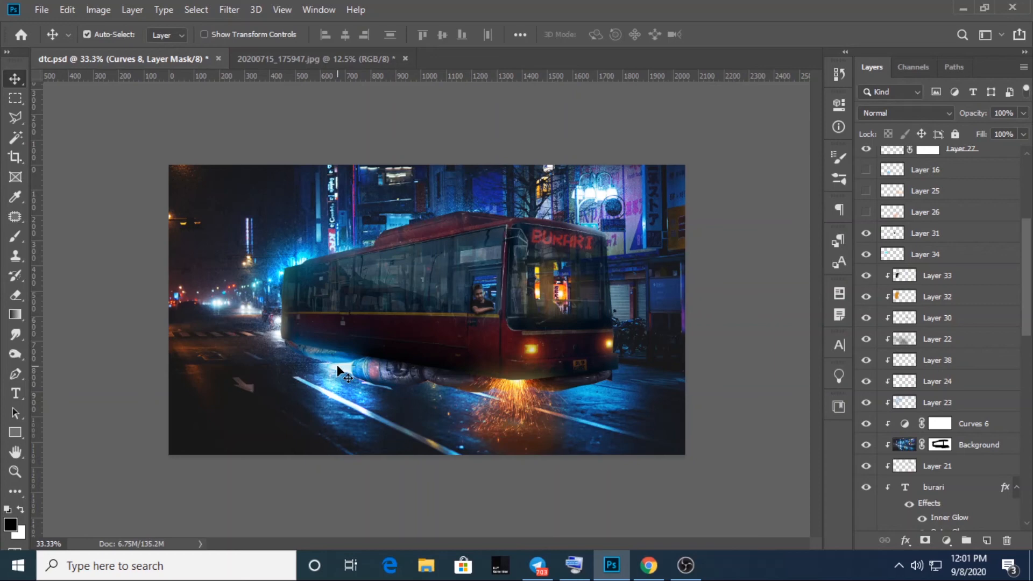
Step: Show and select Layer 26, the orange glow above the sparks, and ready the Brush tool with orange as the foreground colour
{"action": "left_click_drag", "start_coordinate": [1028, 330], "coordinate": [1031, 296]}
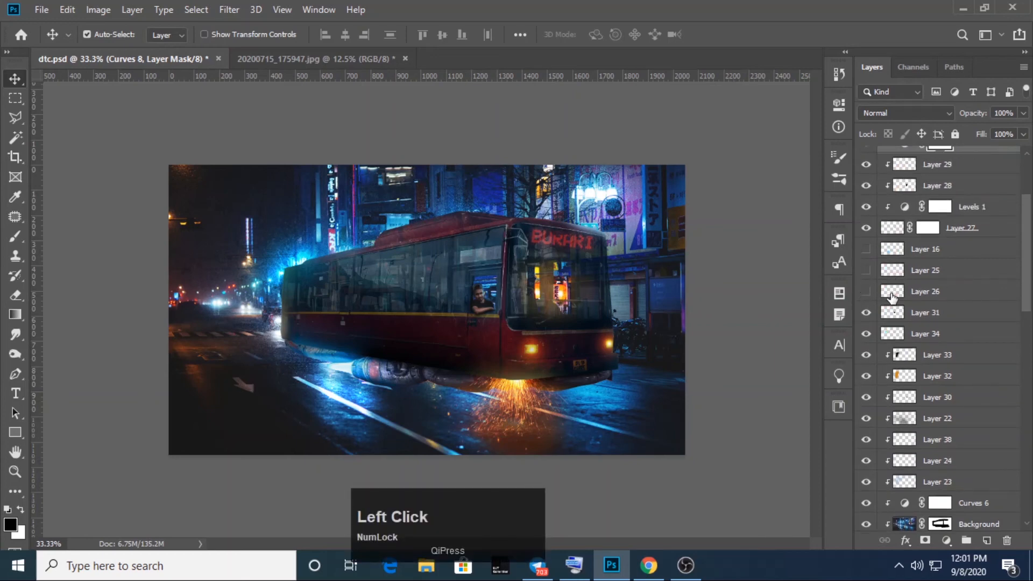
{"action": "left_click", "coordinate": [867, 292]}
{"action": "left_click", "coordinate": [888, 295]}
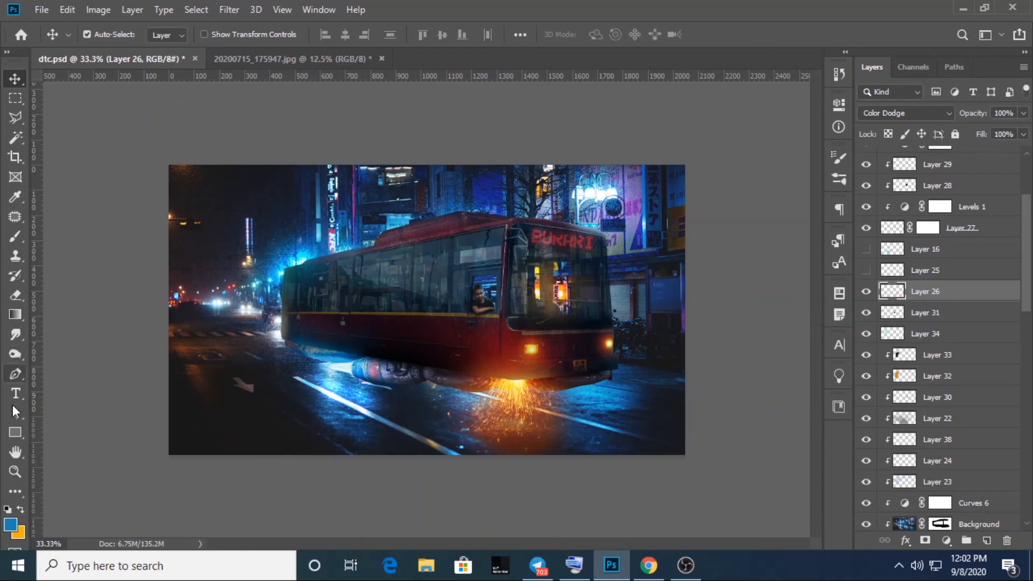
{"action": "left_click", "coordinate": [15, 236]}
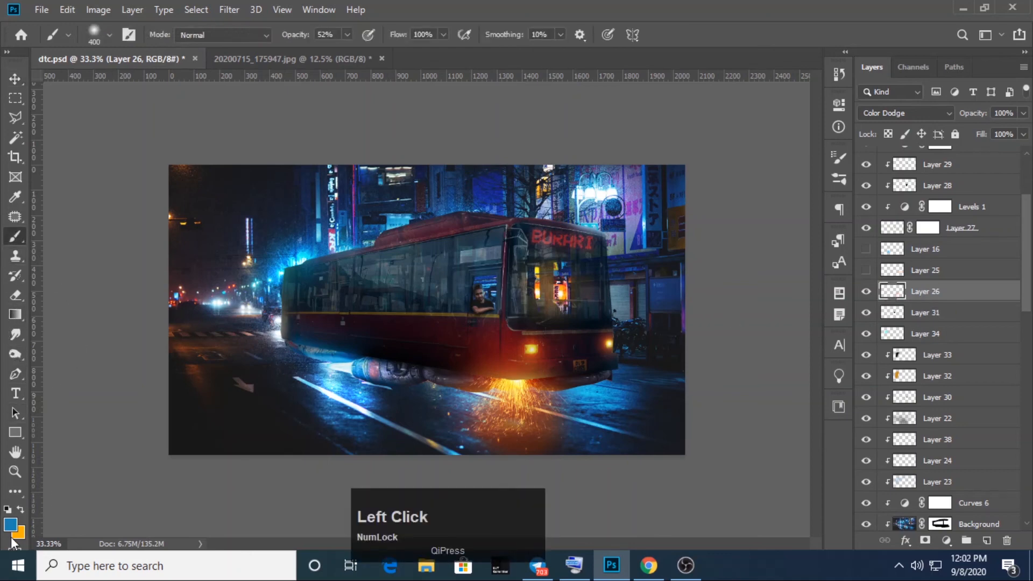
{"action": "left_click", "coordinate": [19, 513]}
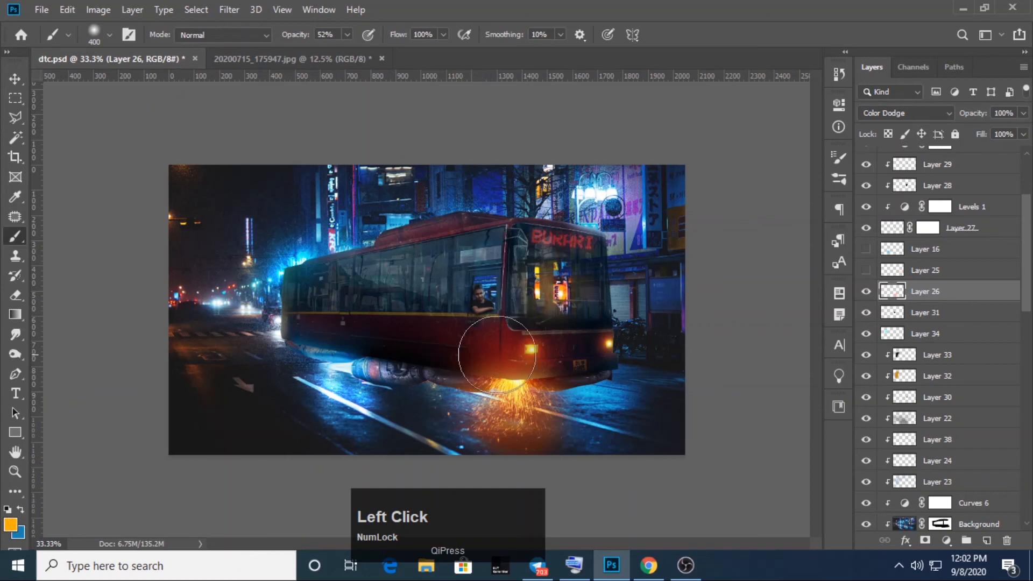
Step: Preview Layer 26's orange paint in Normal blend mode and restore Color Dodge
{"action": "left_click", "coordinate": [916, 112]}
{"action": "left_click", "coordinate": [890, 130]}
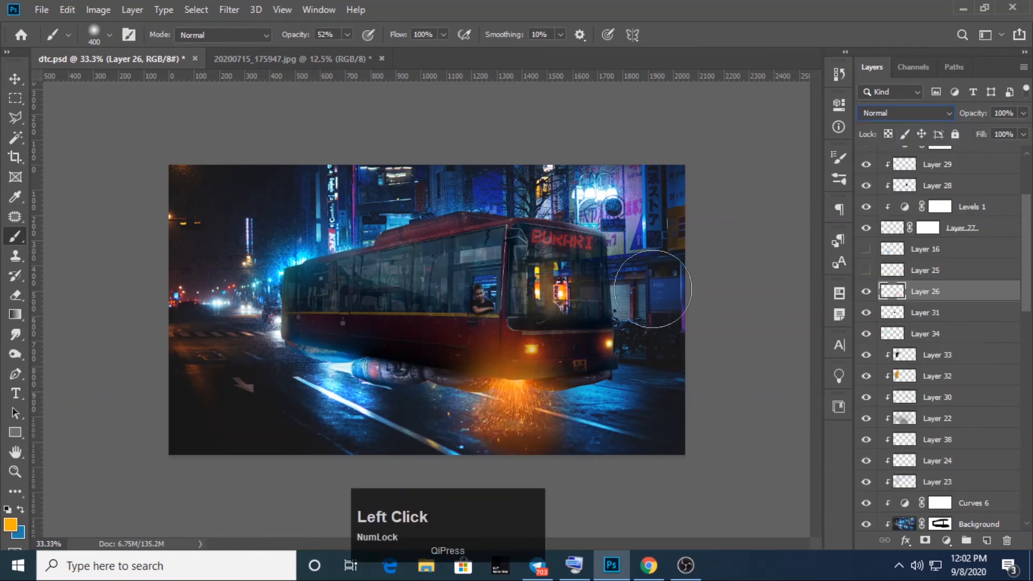
{"action": "left_click", "coordinate": [918, 115]}
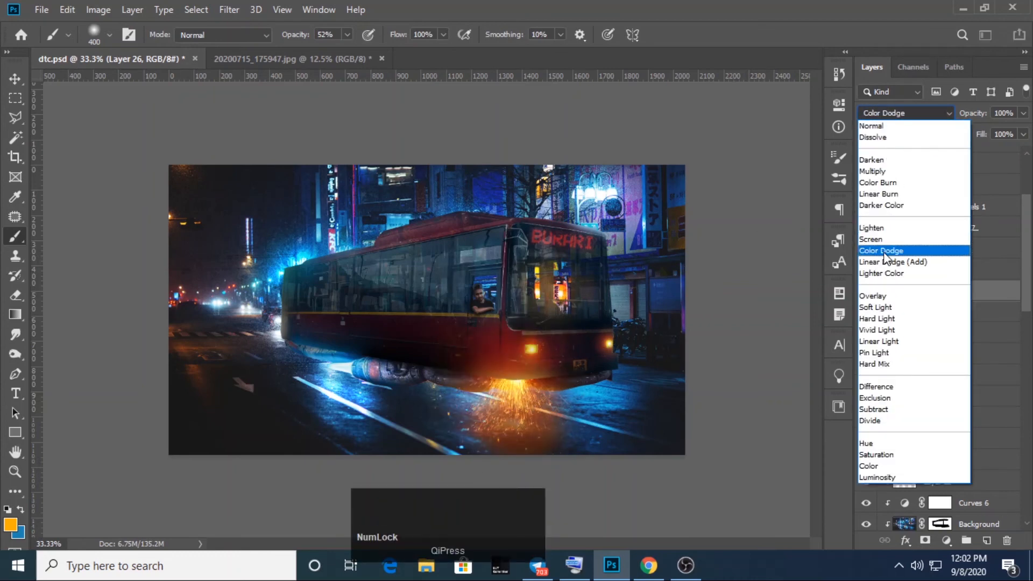
{"action": "left_click", "coordinate": [882, 251]}
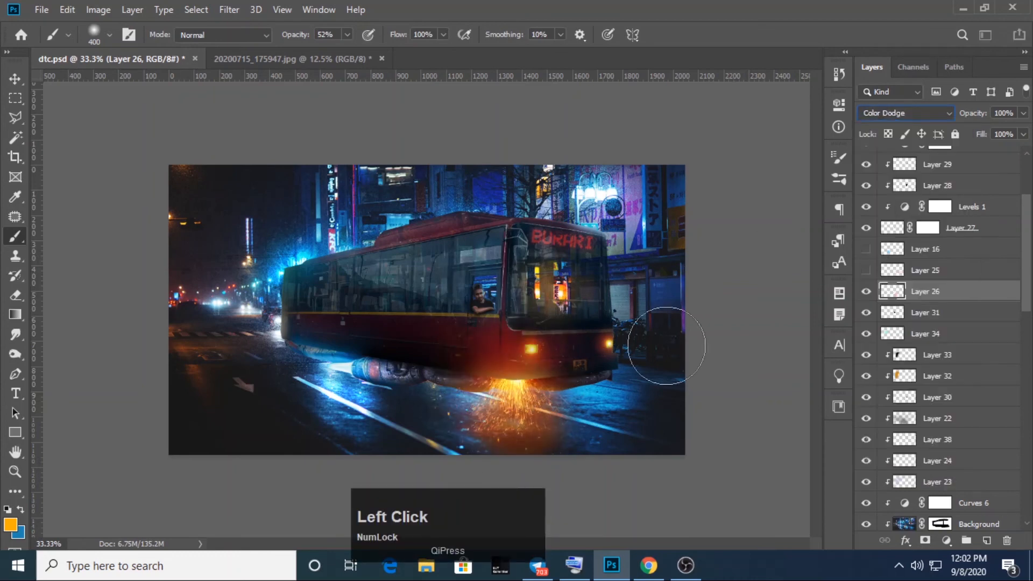
Step: Select and show Layer 25, the orange headlight glow, and reduce the brush size to 175
{"action": "left_click", "coordinate": [889, 276]}
{"action": "left_click", "coordinate": [866, 270]}
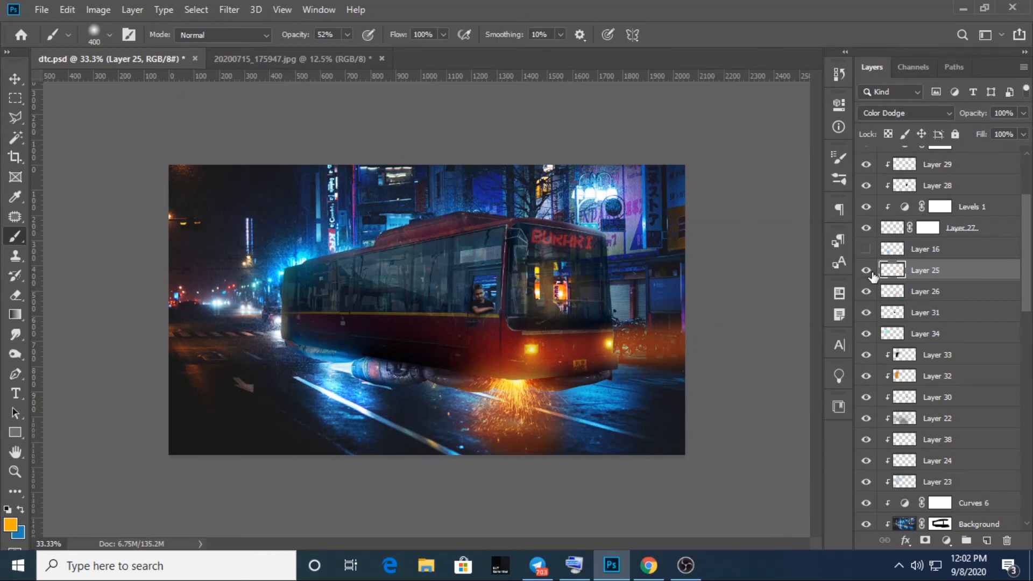
{"action": "key", "text": "bracketleft"}
{"action": "key", "text": "bracketleft"}
{"action": "key", "text": "bracketleft"}
{"action": "key", "text": "bracketleft"}
Step: Preview the orange headlight glow on Layer 25 in Normal blend mode and restore Color Dodge
{"action": "left_click", "coordinate": [917, 114]}
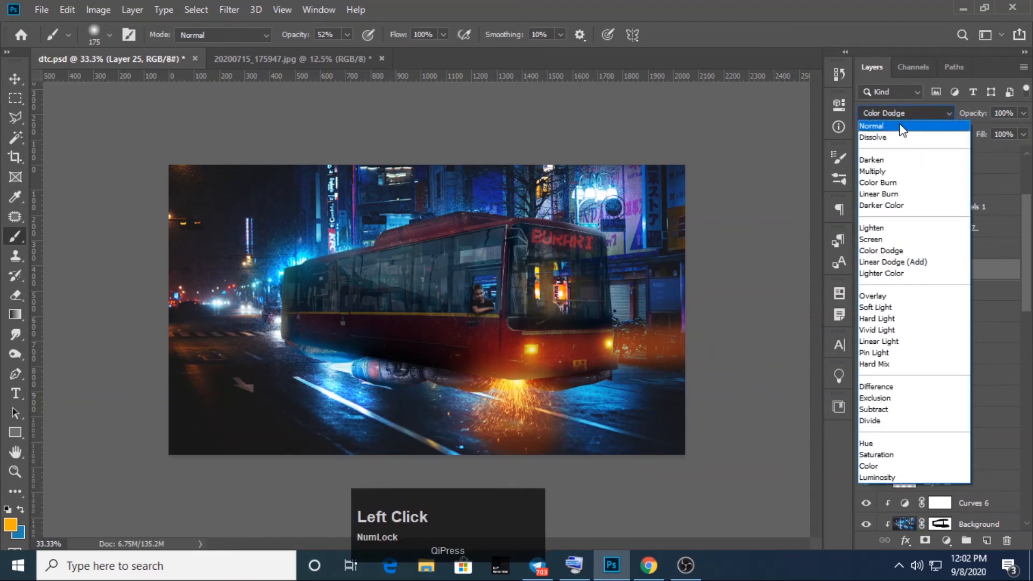
{"action": "left_click", "coordinate": [902, 128]}
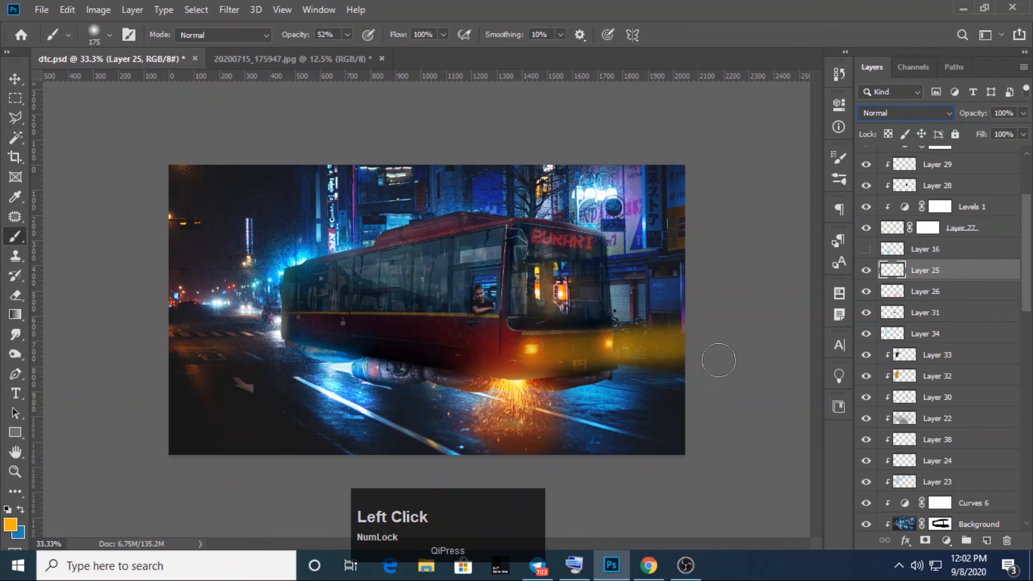
{"action": "left_click", "coordinate": [917, 113]}
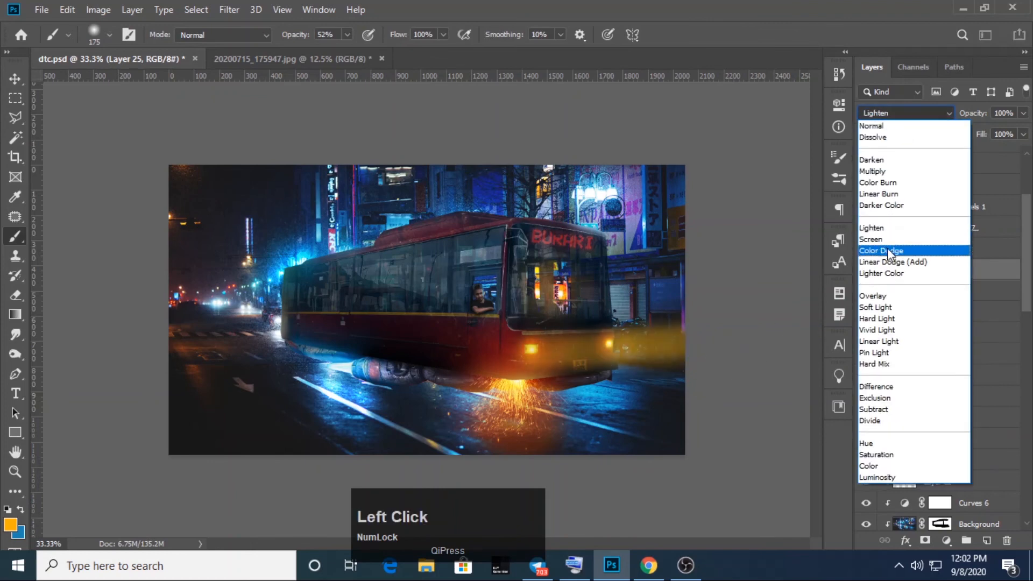
{"action": "left_click", "coordinate": [889, 252]}
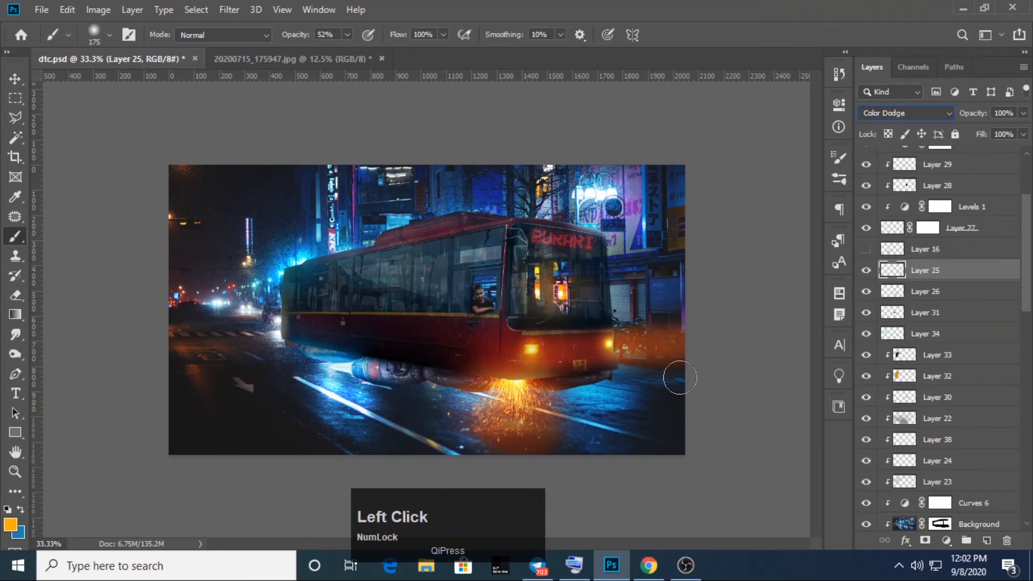
Step: Select and show Layer 16, the blue thruster glow, previewing it in Normal blend mode before restoring Screen
{"action": "scroll", "coordinate": [933, 300], "scroll_direction": "up", "scroll_amount": 1}
{"action": "left_click", "coordinate": [936, 302]}
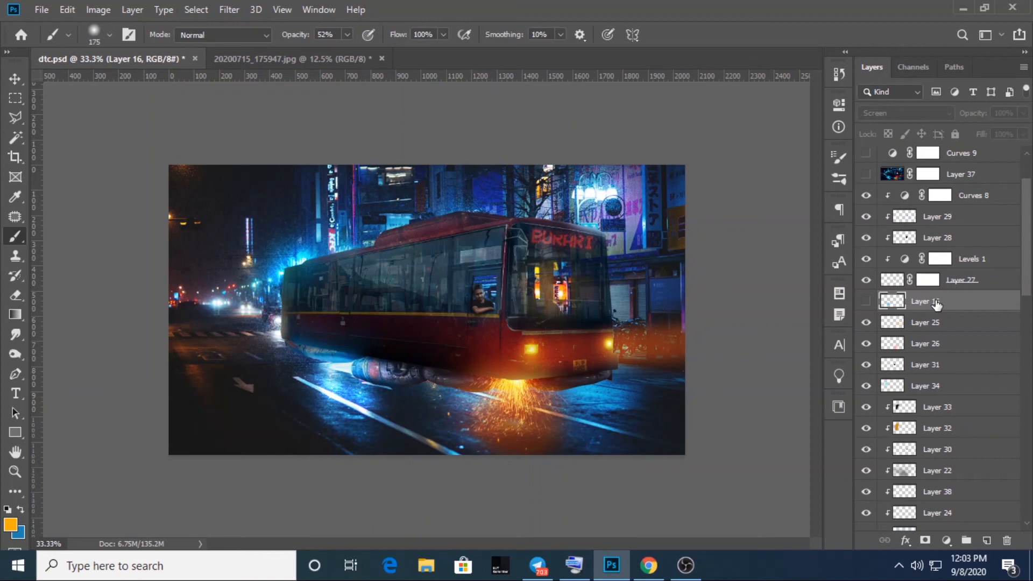
{"action": "left_click", "coordinate": [866, 302]}
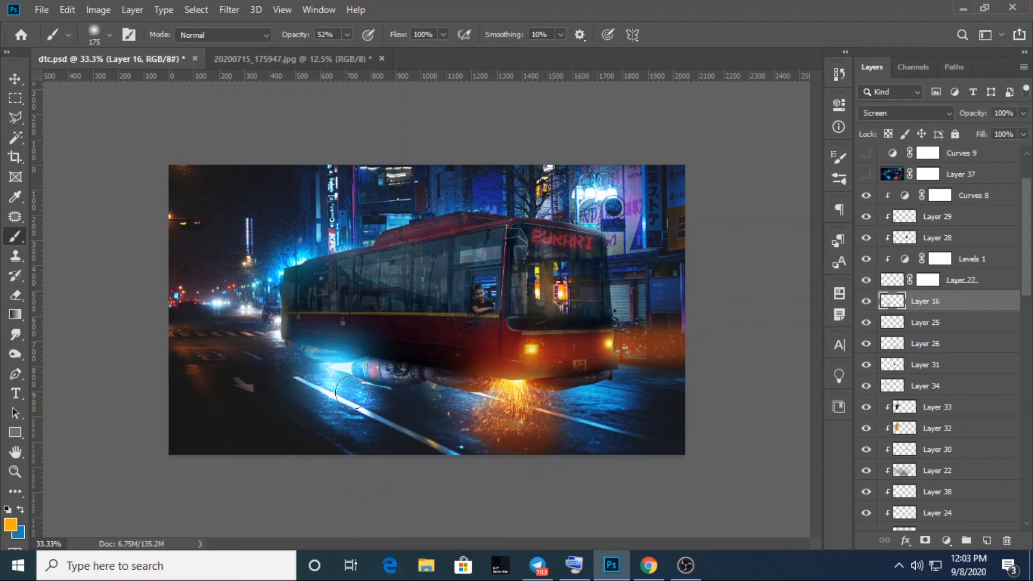
{"action": "left_click", "coordinate": [918, 112]}
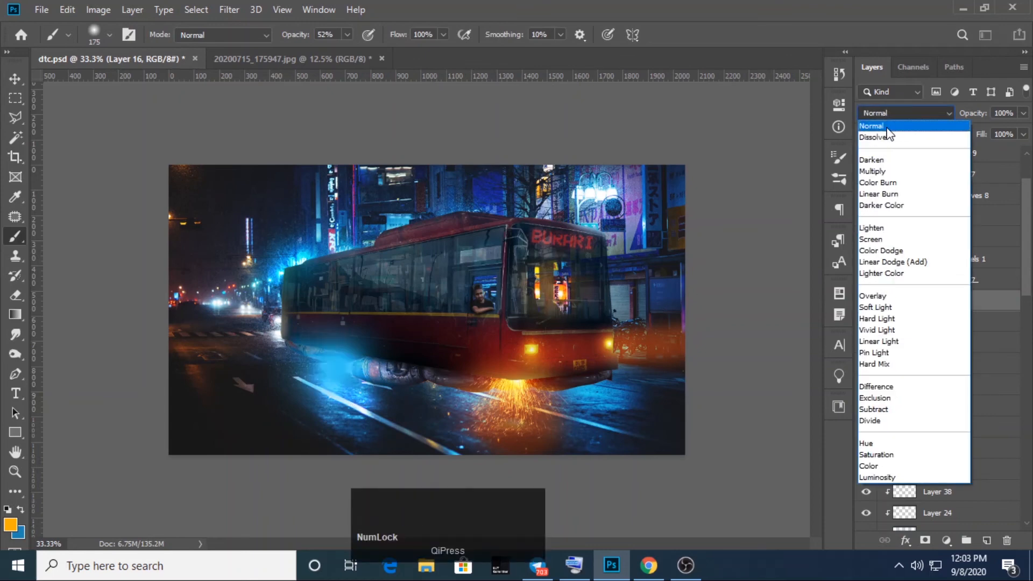
{"action": "left_click", "coordinate": [871, 236]}
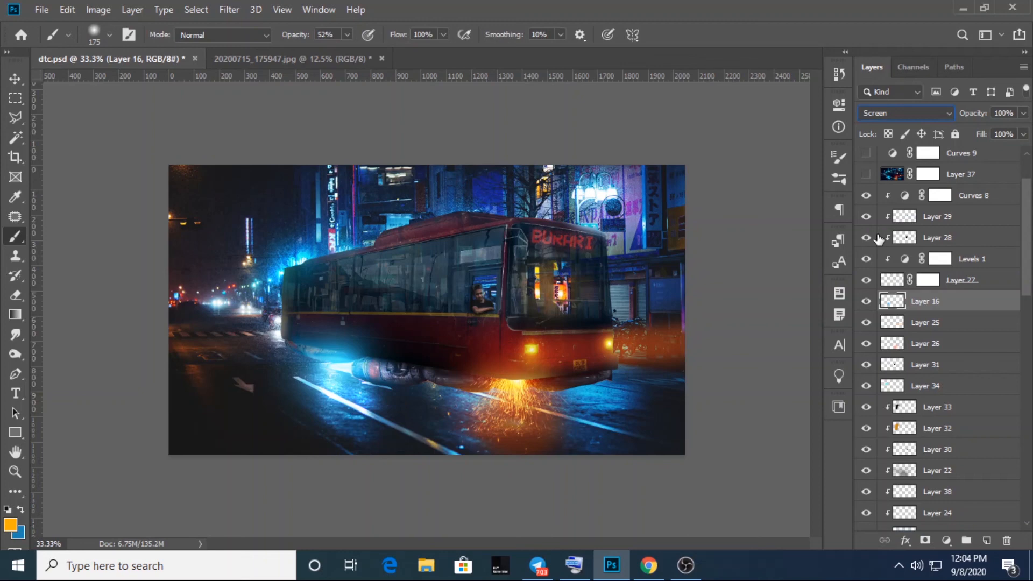
Step: Select all layers from Curves 8 down to Background and stamp the visible composite into a new merged layer
{"action": "left_click_drag", "start_coordinate": [1027, 243], "coordinate": [1029, 225]}
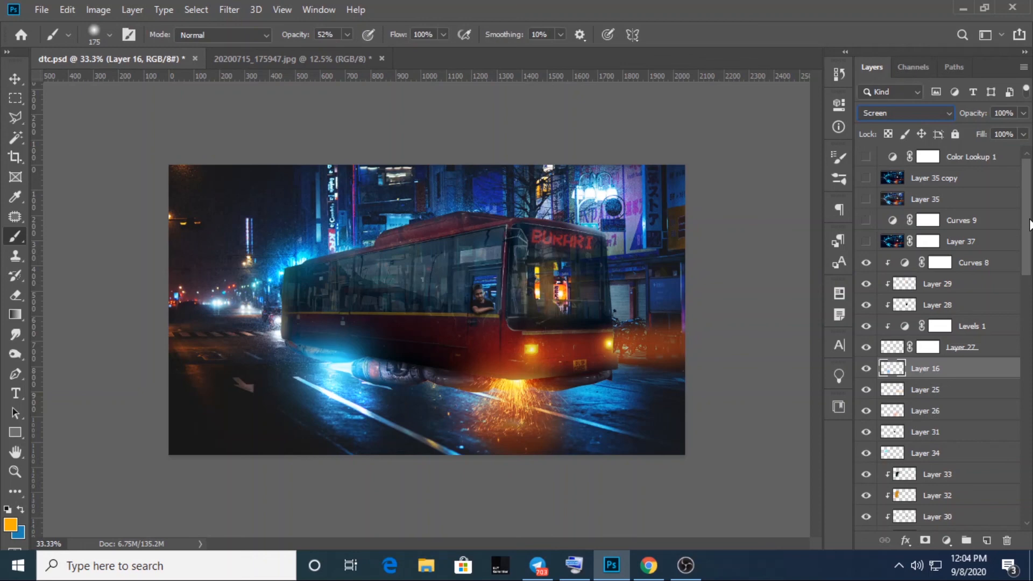
{"action": "left_click", "coordinate": [986, 263]}
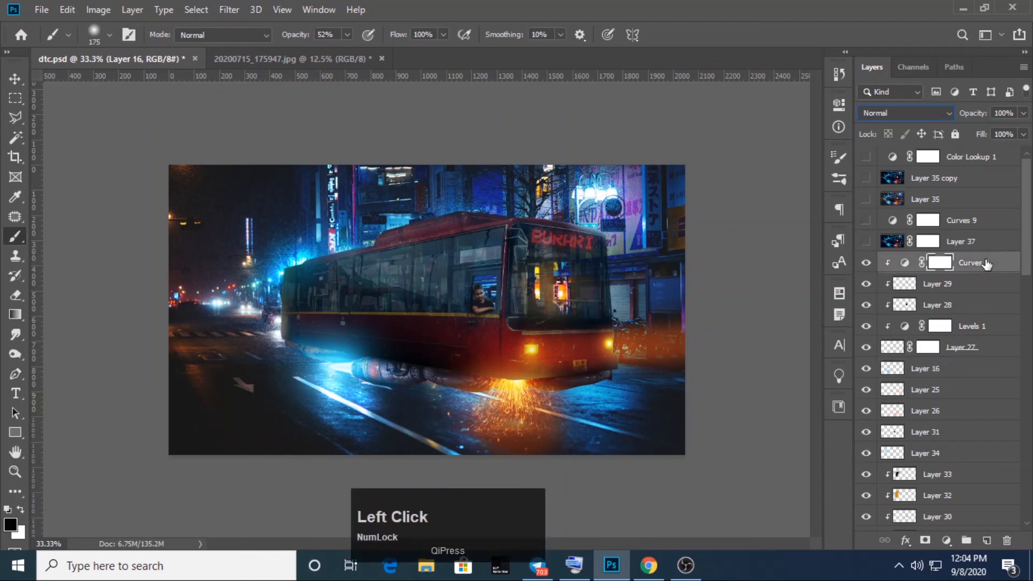
{"action": "left_click_drag", "start_coordinate": [1025, 241], "coordinate": [1024, 557]}
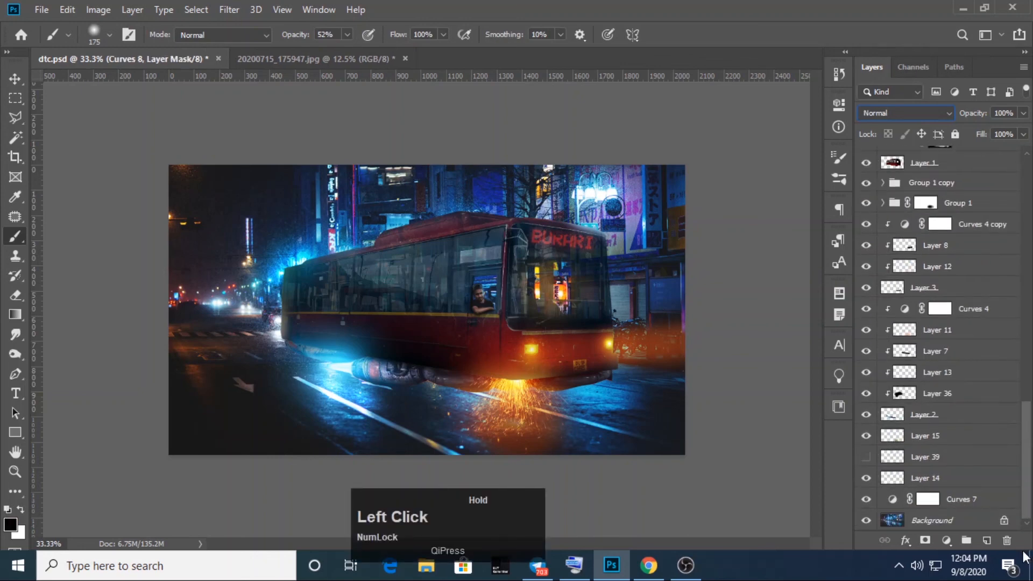
{"action": "left_click", "coordinate": [960, 523], "text": "shift"}
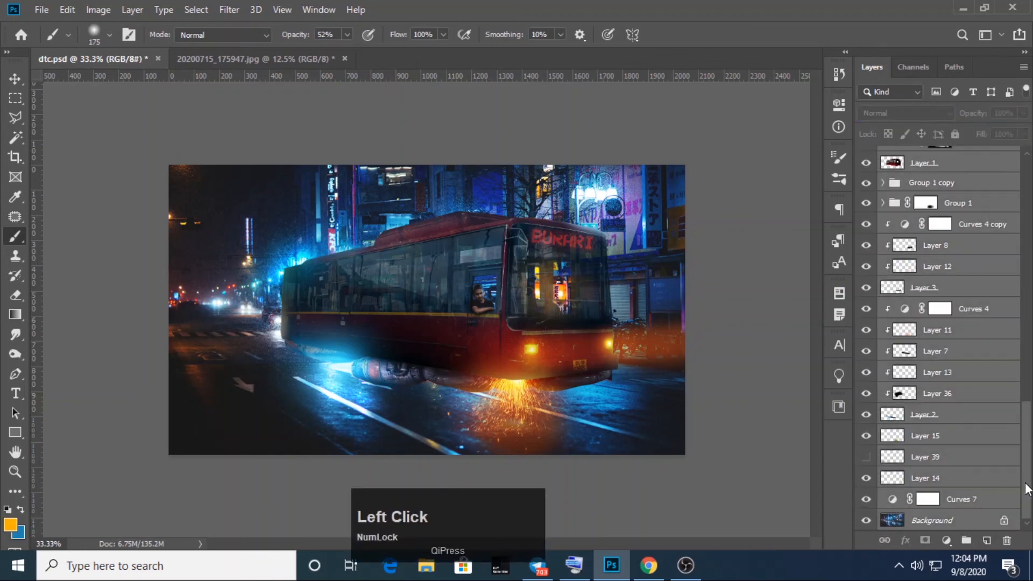
{"action": "left_click_drag", "start_coordinate": [1025, 483], "coordinate": [1031, 207]}
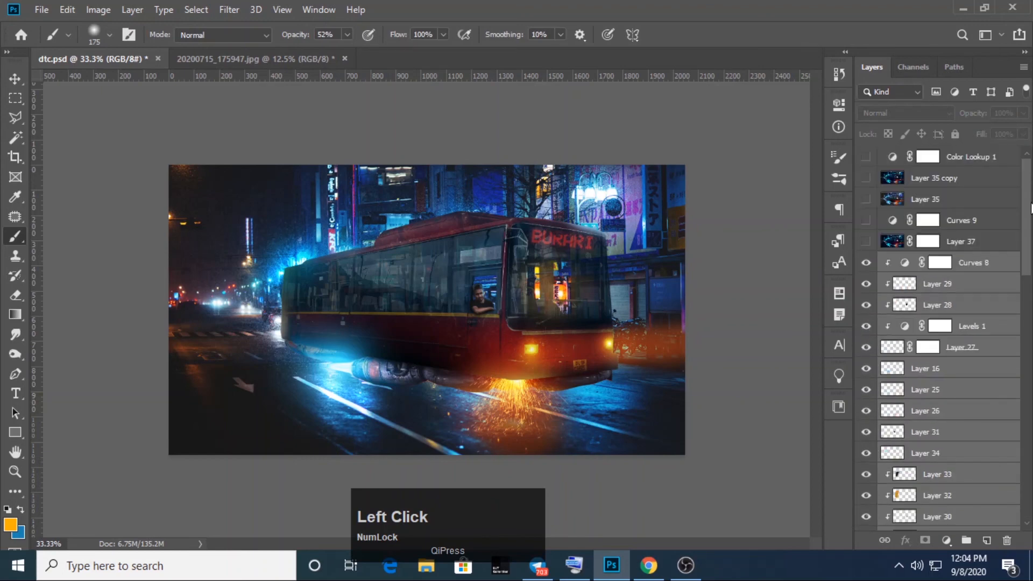
{"action": "key", "text": "ctrl+shift+alt+e"}
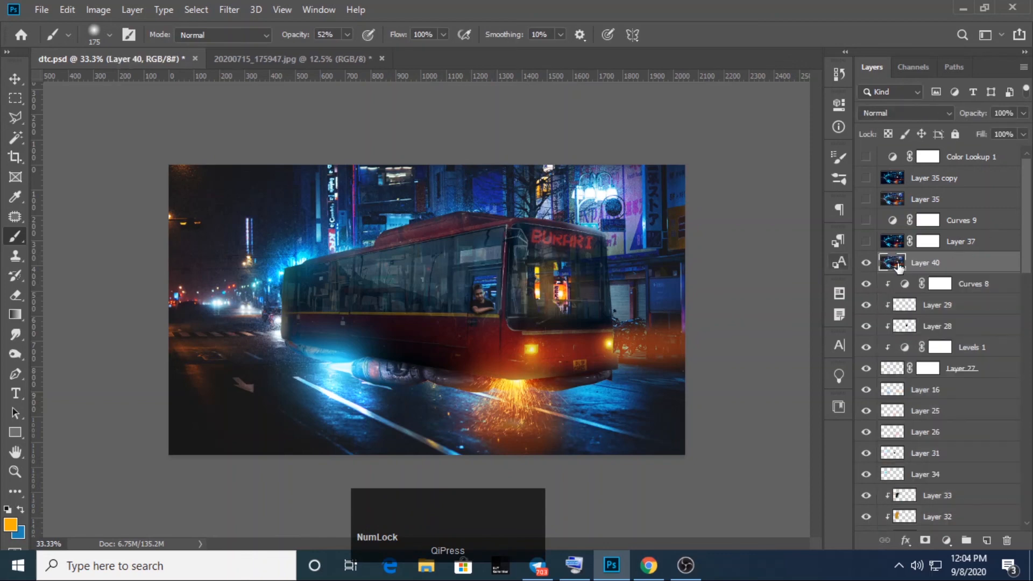
Step: Compare the composite with the merged Layer 40, Layer 37 and Layer 35 each switched on and off
{"action": "left_click", "coordinate": [867, 264]}
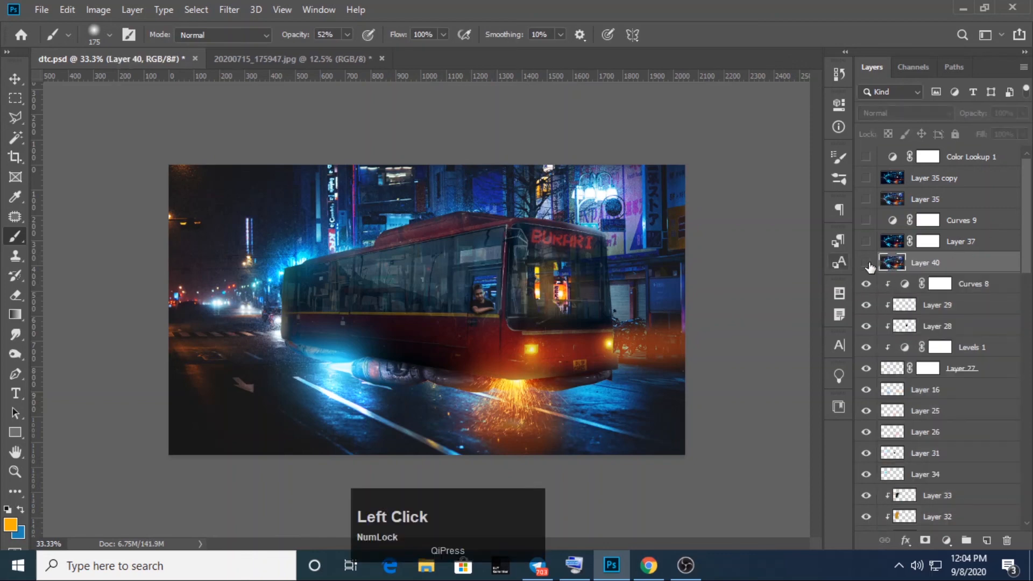
{"action": "left_click", "coordinate": [867, 263]}
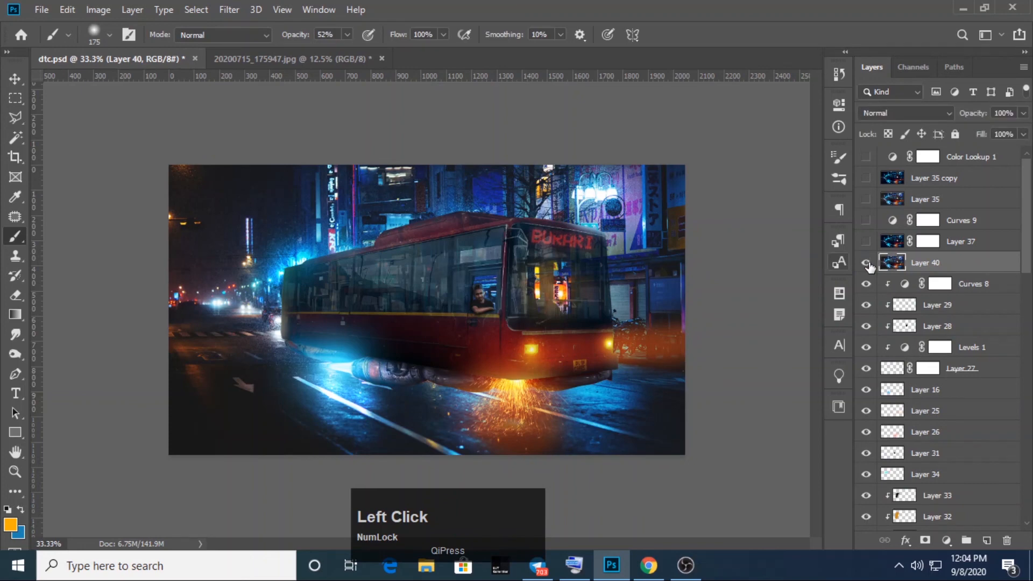
{"action": "left_click", "coordinate": [866, 263]}
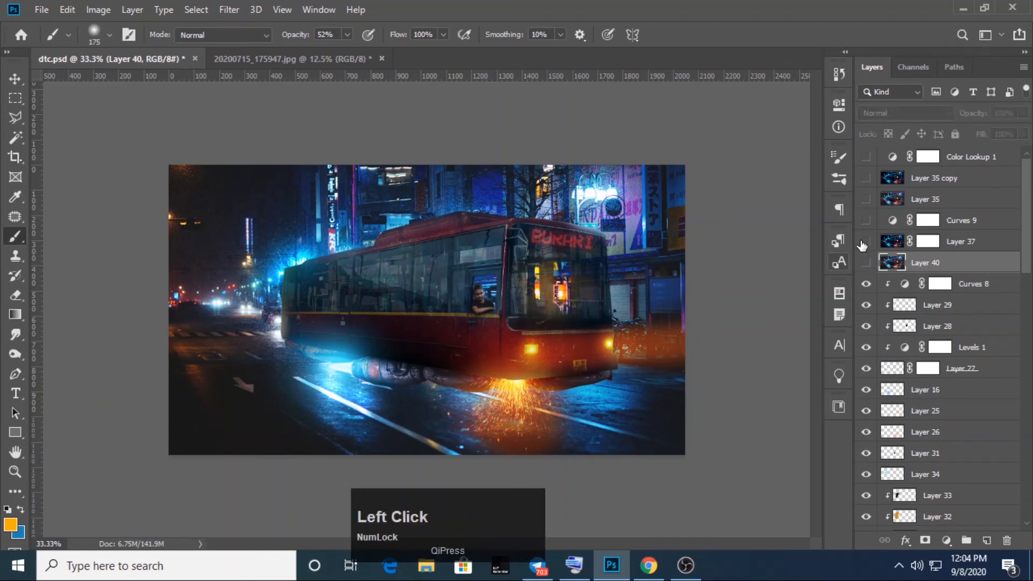
{"action": "left_click", "coordinate": [866, 242]}
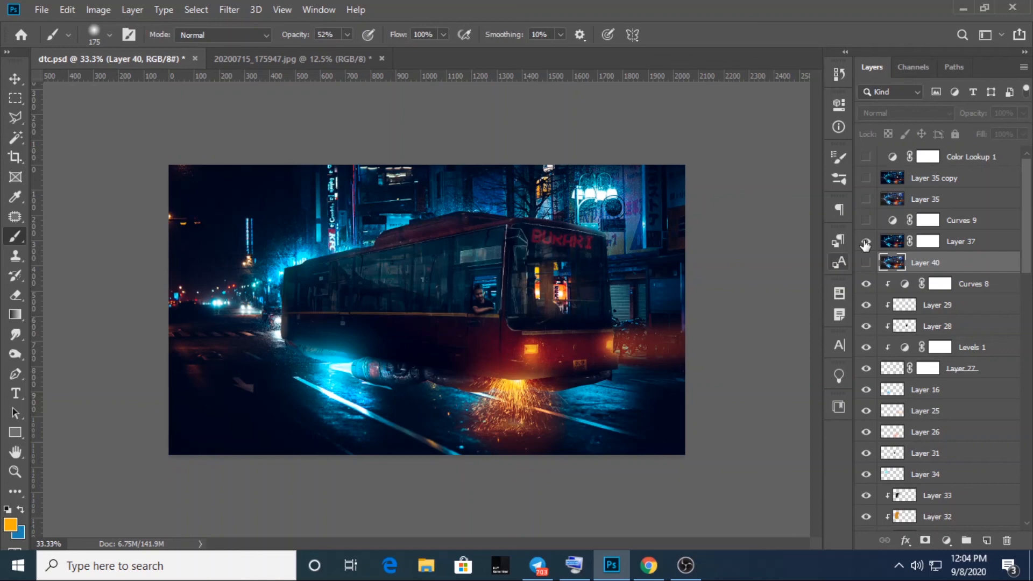
{"action": "left_click", "coordinate": [865, 242]}
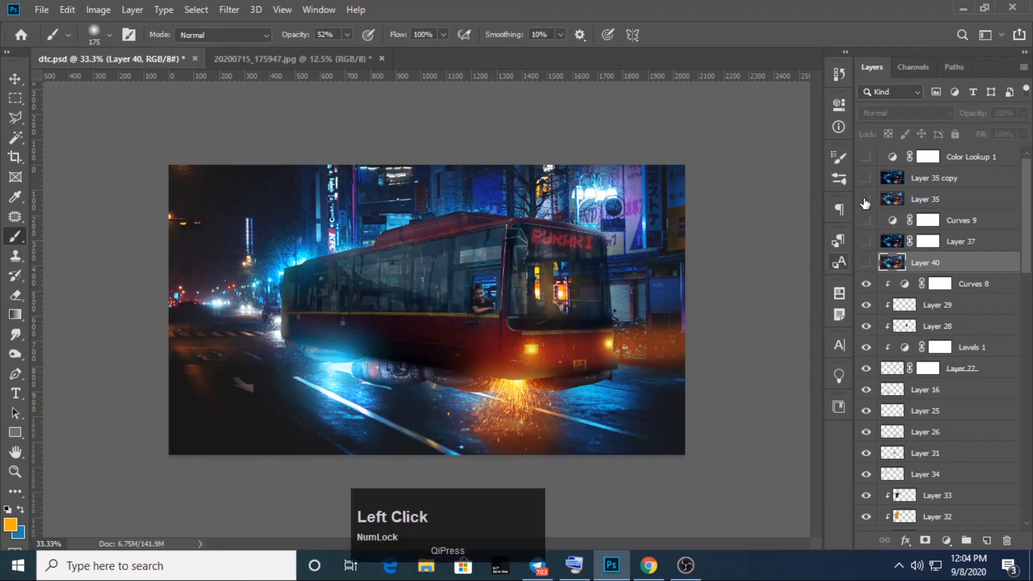
{"action": "left_click", "coordinate": [865, 199]}
{"action": "left_click", "coordinate": [866, 199]}
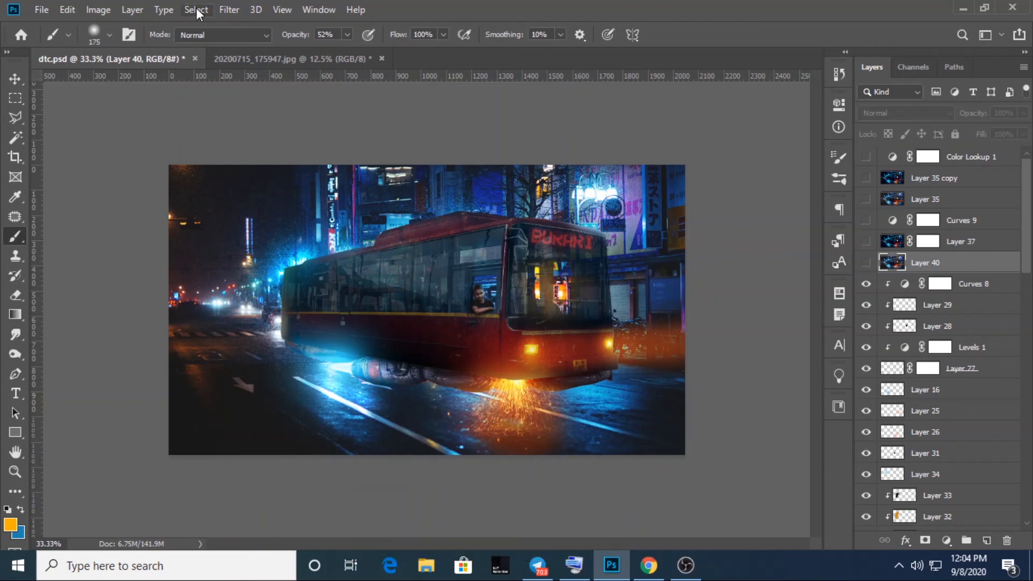
Step: Make the merged Layer 40 visible and open it in the Camera Raw Filter
{"action": "left_click", "coordinate": [225, 8]}
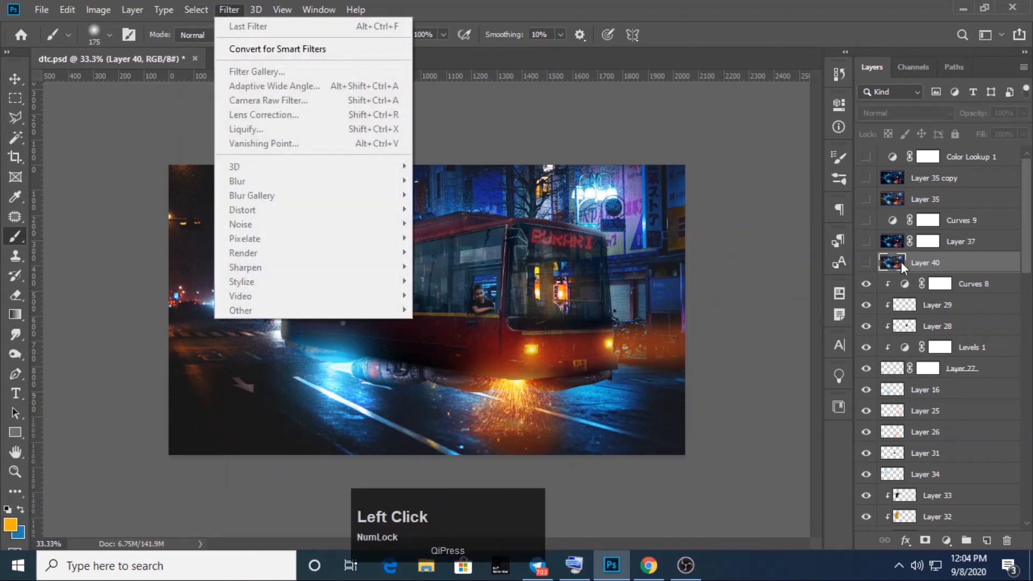
{"action": "left_click", "coordinate": [901, 261]}
{"action": "left_click", "coordinate": [866, 262]}
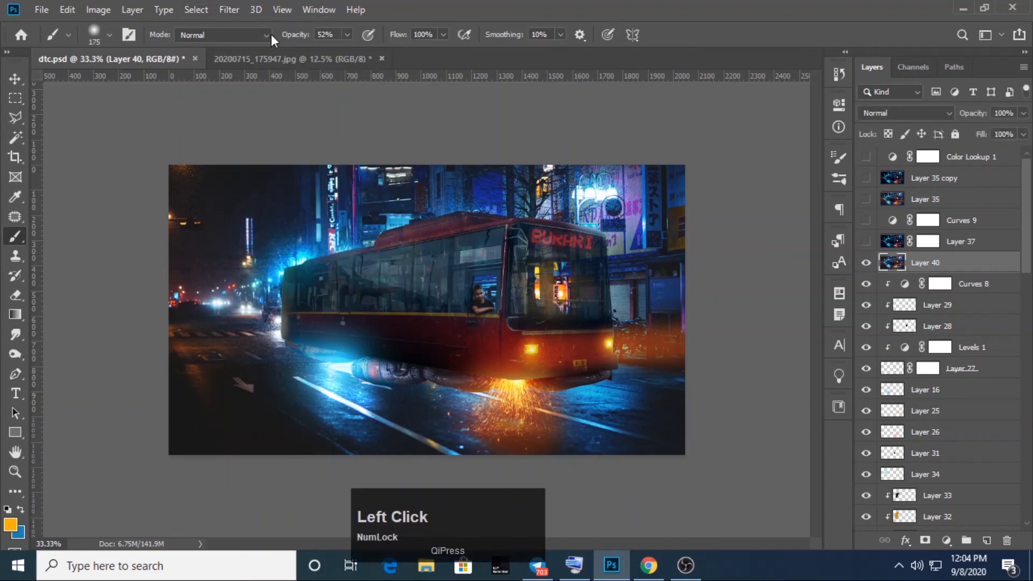
{"action": "left_click", "coordinate": [228, 7]}
{"action": "left_click", "coordinate": [270, 101]}
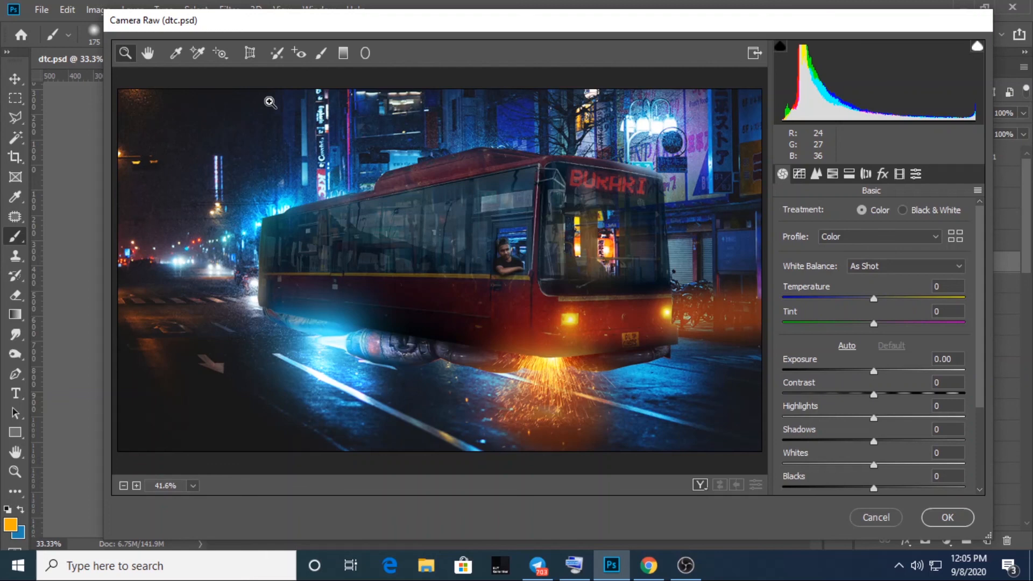
Step: Load the AVC-Moodisco settings file as a colour grade in Camera Raw
{"action": "left_click", "coordinate": [976, 191]}
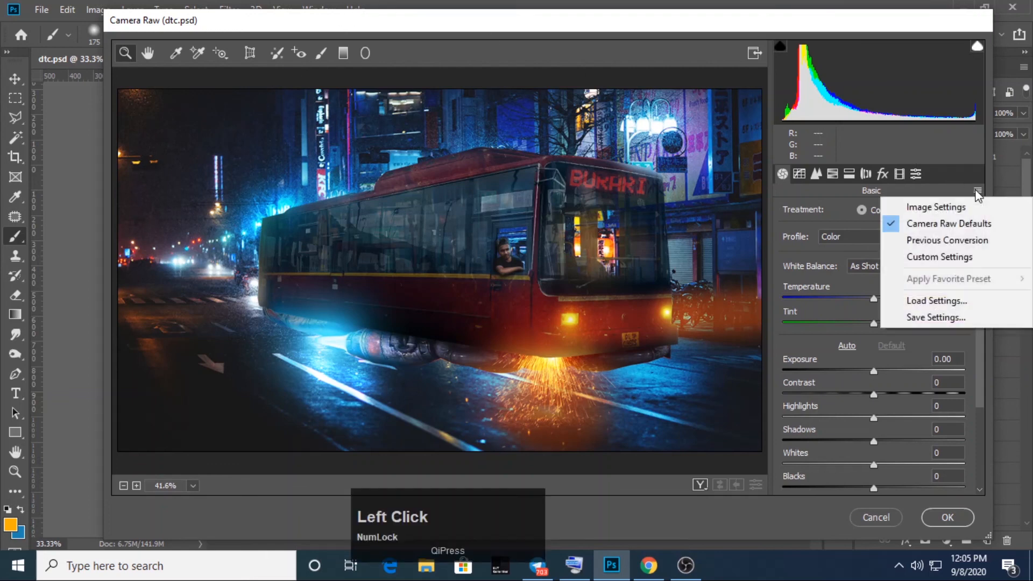
{"action": "left_click", "coordinate": [936, 300]}
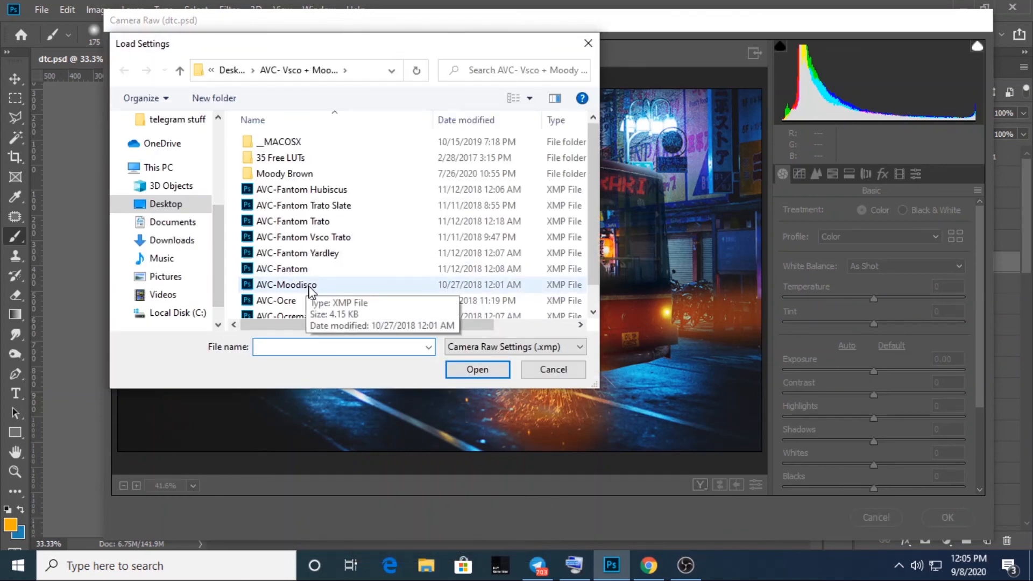
{"action": "left_click", "coordinate": [310, 288]}
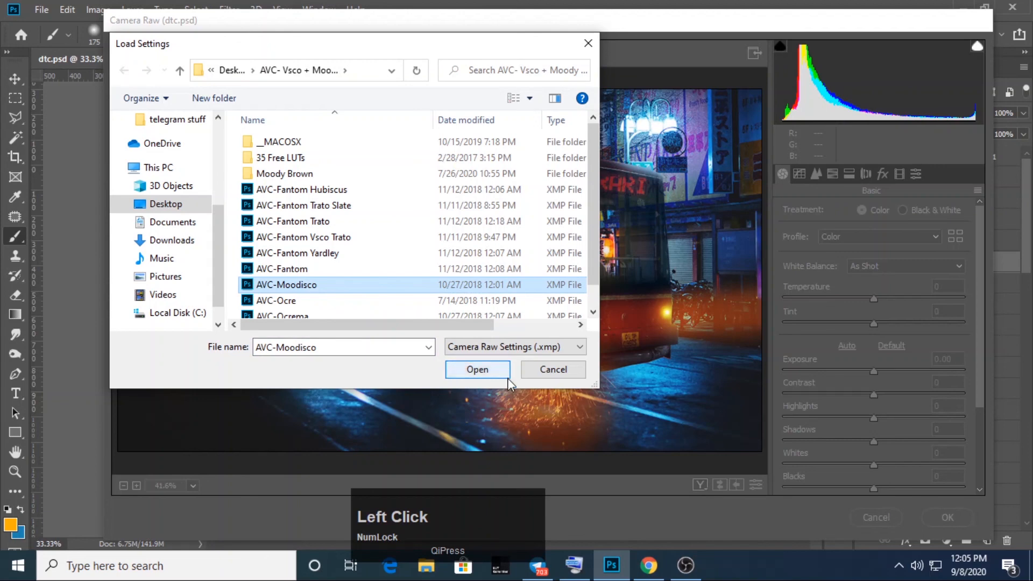
{"action": "left_click", "coordinate": [487, 370]}
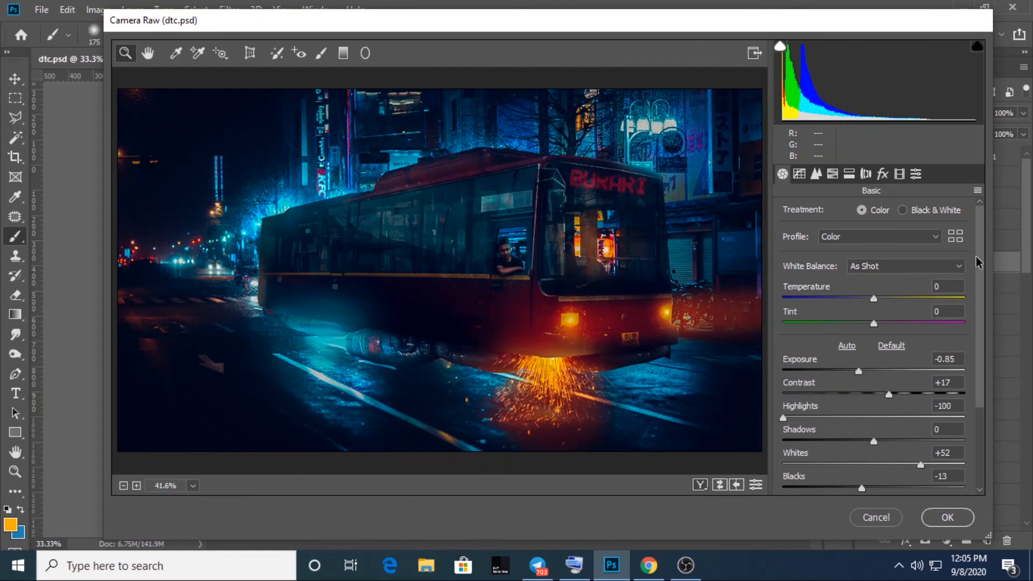
Step: Try Highlights -42, Shadows +23 and Vibrance +24 on the loaded grade, and cancel the Camera Raw filter
{"action": "left_click_drag", "start_coordinate": [979, 263], "coordinate": [979, 307]}
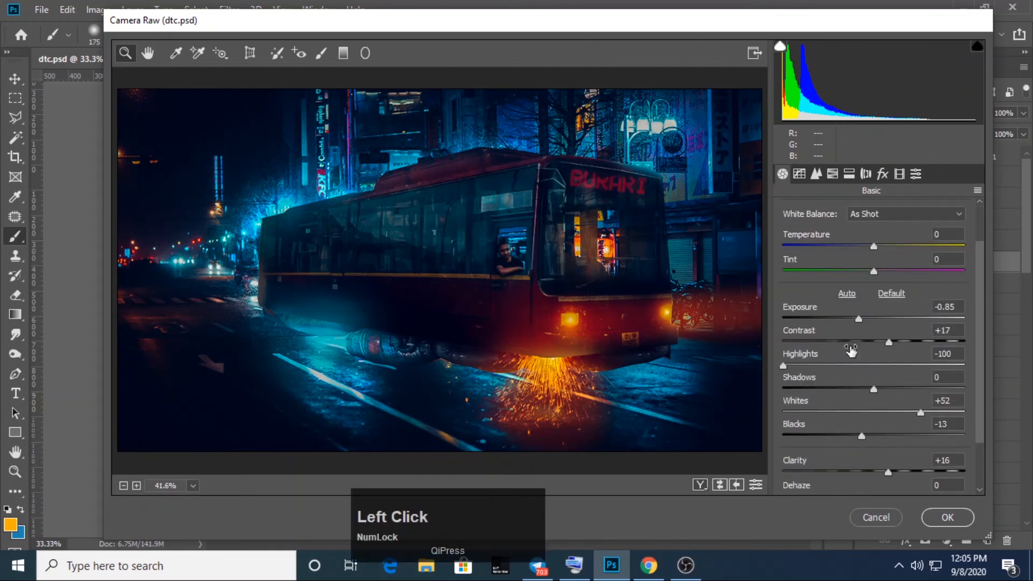
{"action": "left_click", "coordinate": [853, 366]}
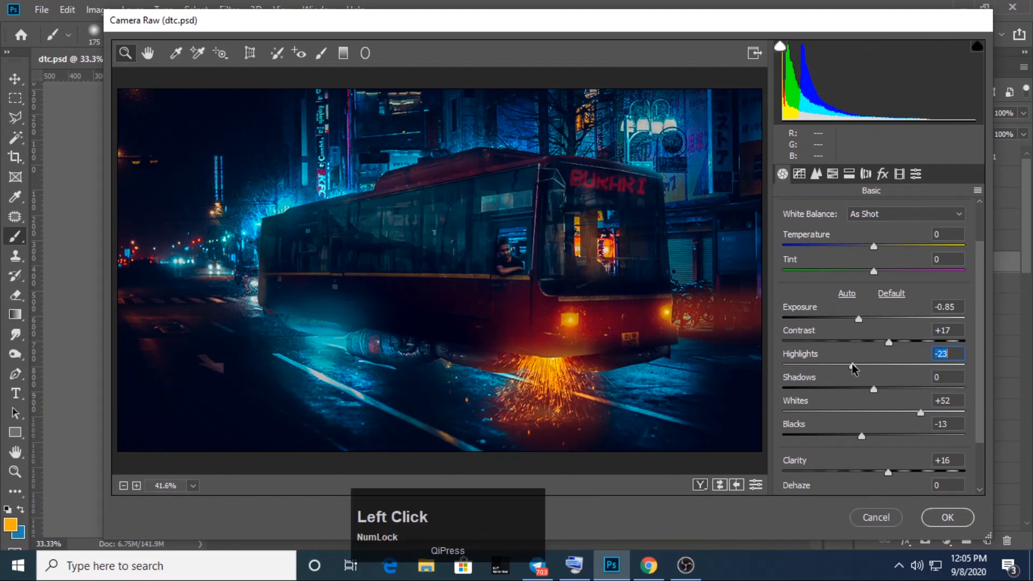
{"action": "left_click_drag", "start_coordinate": [853, 367], "coordinate": [894, 387]}
{"action": "left_click_drag", "start_coordinate": [980, 315], "coordinate": [983, 357]}
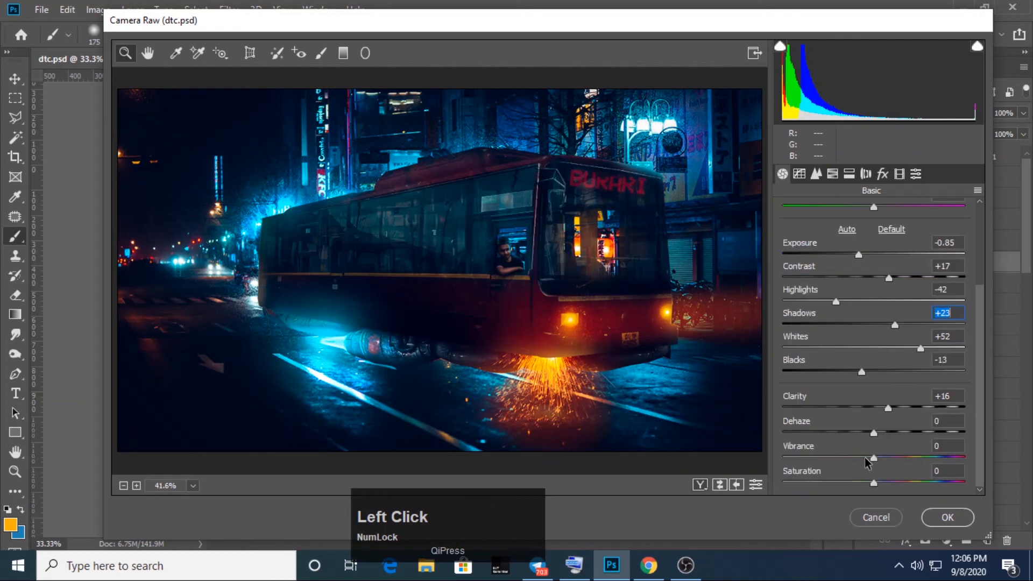
{"action": "left_click_drag", "start_coordinate": [874, 458], "coordinate": [896, 458]}
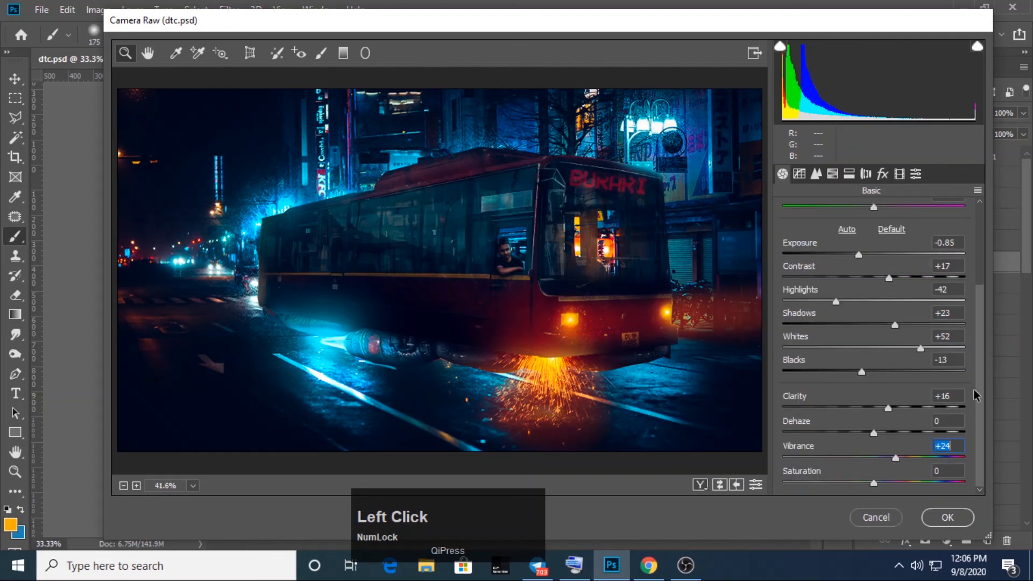
{"action": "left_click_drag", "start_coordinate": [980, 393], "coordinate": [980, 331]}
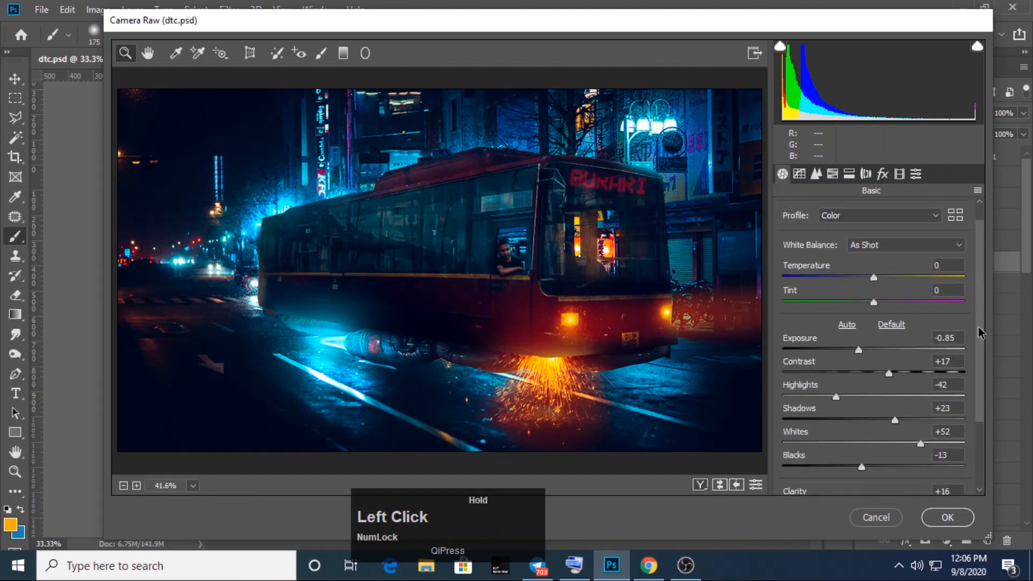
{"action": "left_click", "coordinate": [887, 530]}
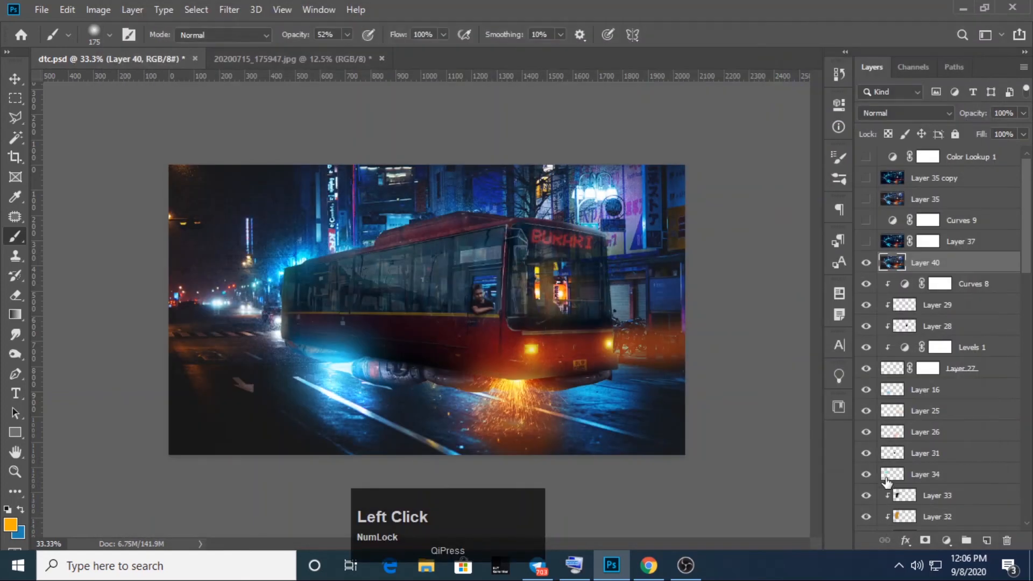
Step: Show Layer 37, the colour-graded version of the bus composite
{"action": "left_click", "coordinate": [866, 242]}
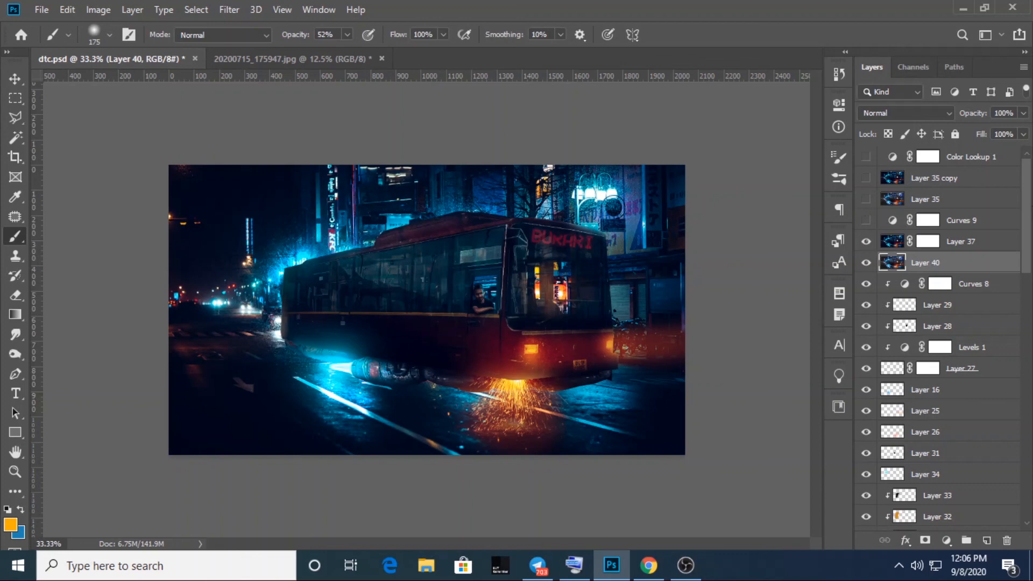
{"action": "left_click", "coordinate": [1005, 186]}
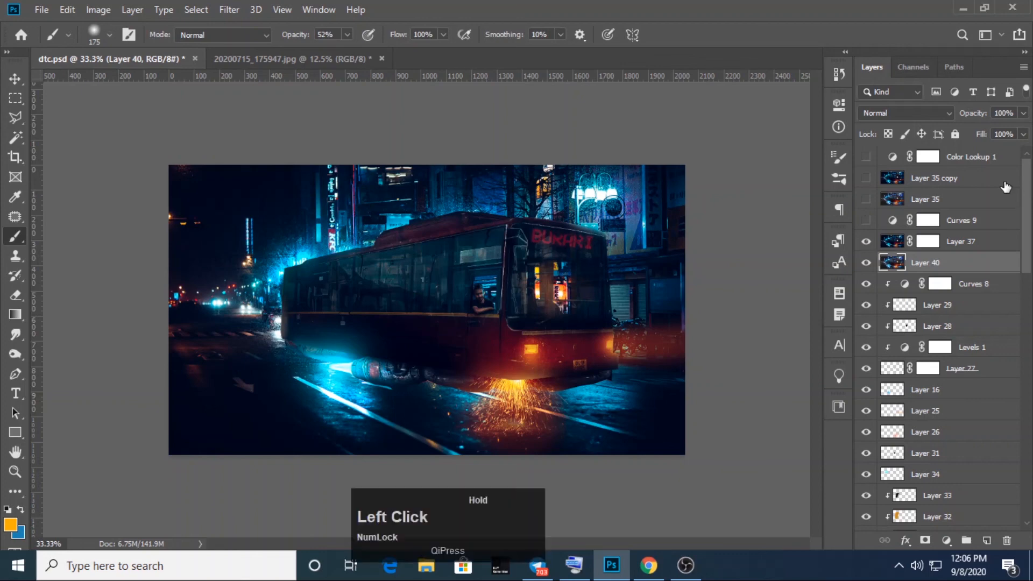
Step: Inspect the Color Lookup 1 adjustment's 3DLUT settings and the list of available adjustment layer types
{"action": "left_click", "coordinate": [891, 159]}
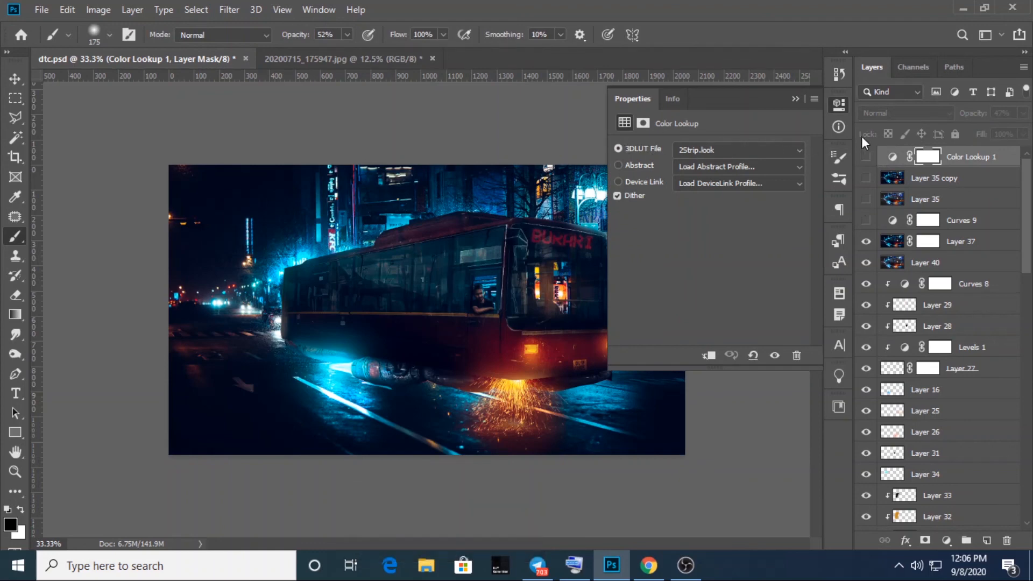
{"action": "left_click", "coordinate": [796, 101]}
{"action": "left_click", "coordinate": [946, 540]}
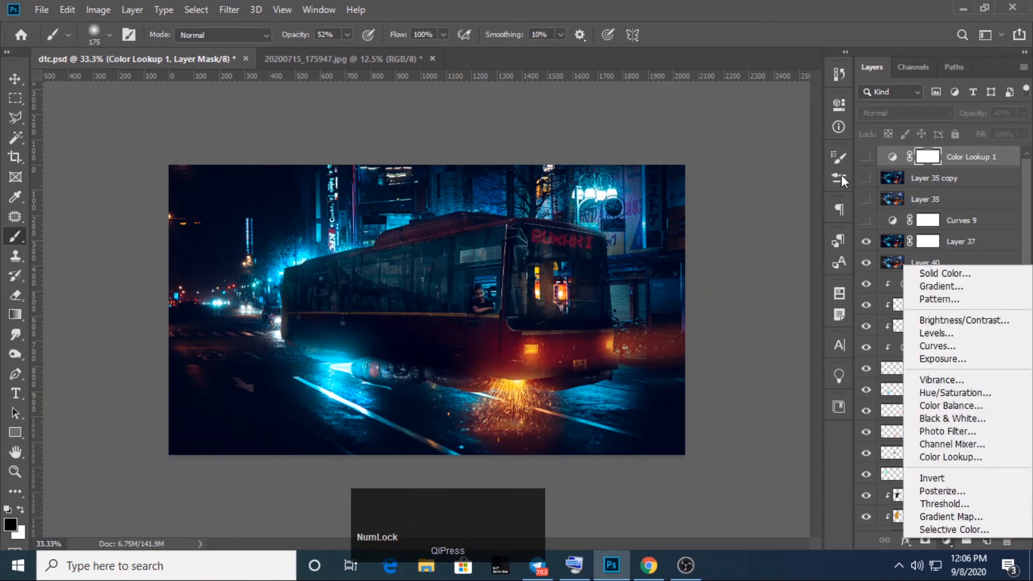
{"action": "left_click", "coordinate": [864, 156]}
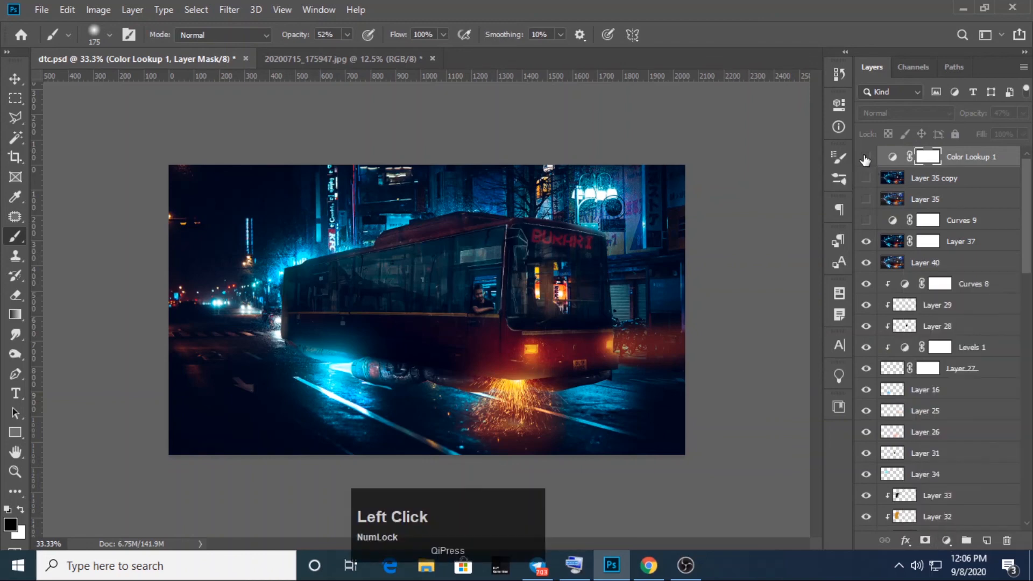
Step: Make the Color Lookup 1 adjustment layer visible, comparing the bus composite with and without it
{"action": "left_click", "coordinate": [865, 158]}
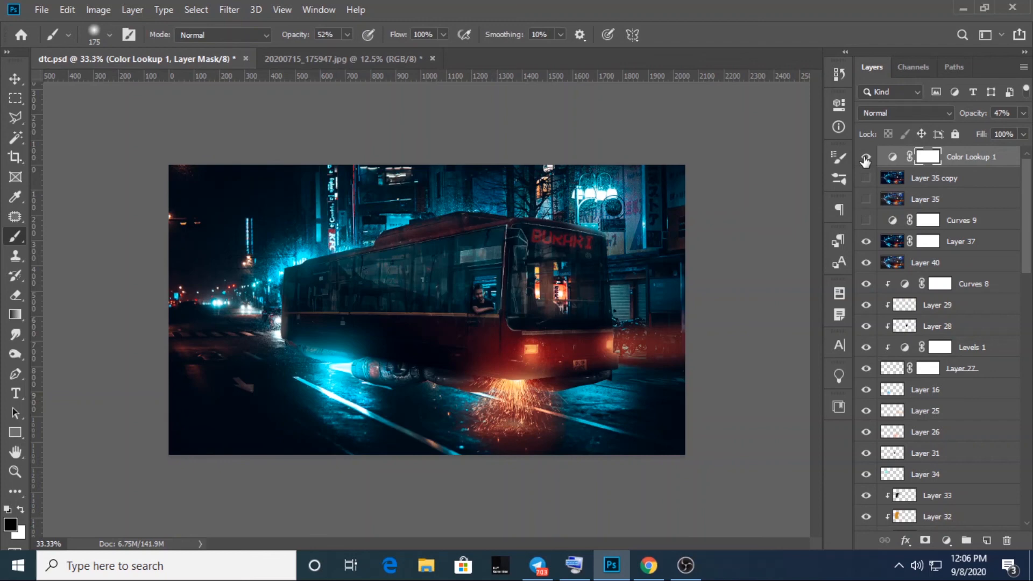
{"action": "left_click", "coordinate": [865, 158]}
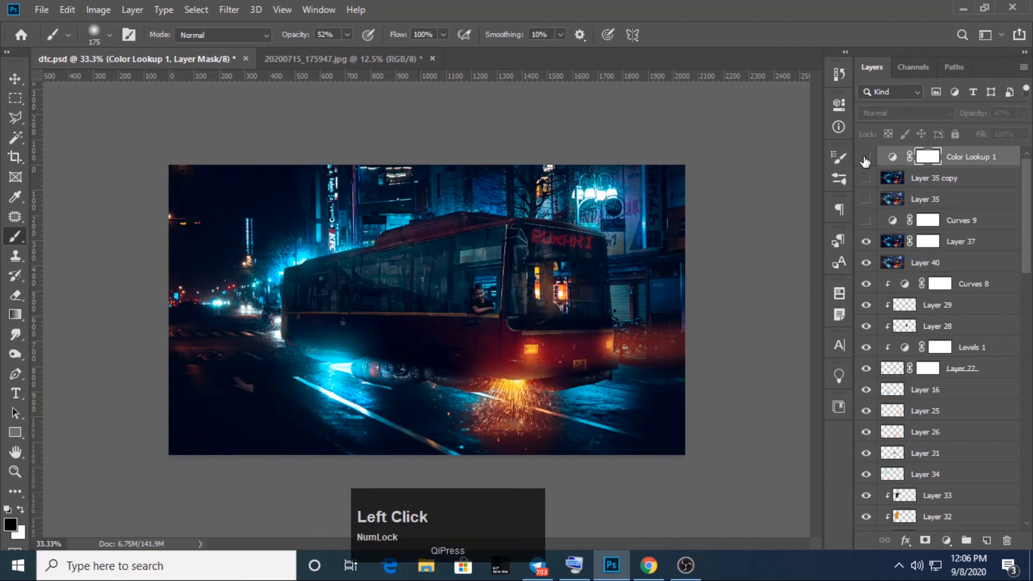
{"action": "left_click", "coordinate": [865, 157]}
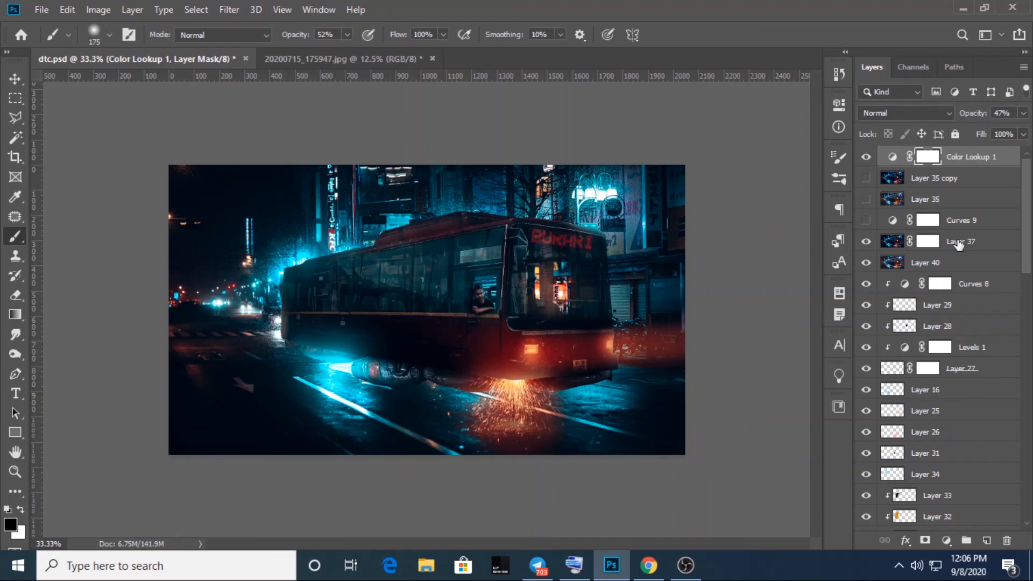
Step: Isolate Layer 40 to compare the ungraded composite with the final grade, and restore the other layers' visibility
{"action": "left_click", "coordinate": [866, 263], "text": "alt"}
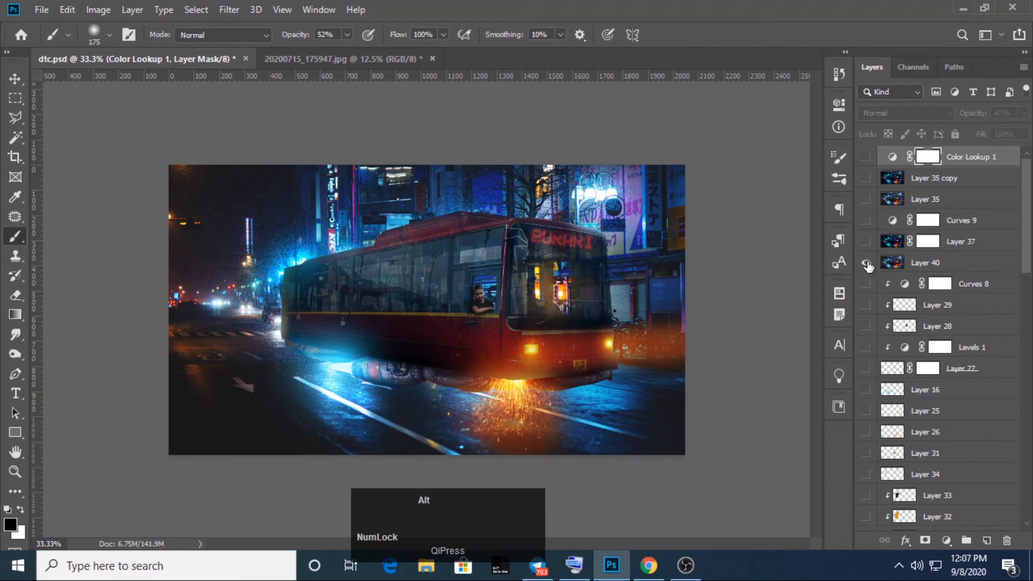
{"action": "left_click", "coordinate": [866, 263], "text": "alt"}
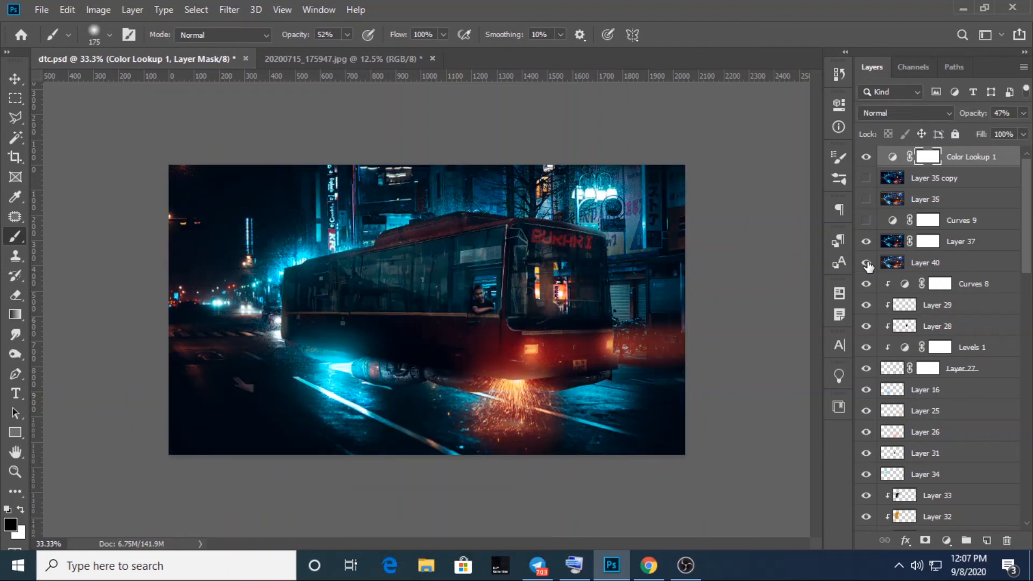
{"action": "left_click_drag", "start_coordinate": [1028, 234], "coordinate": [1023, 521]}
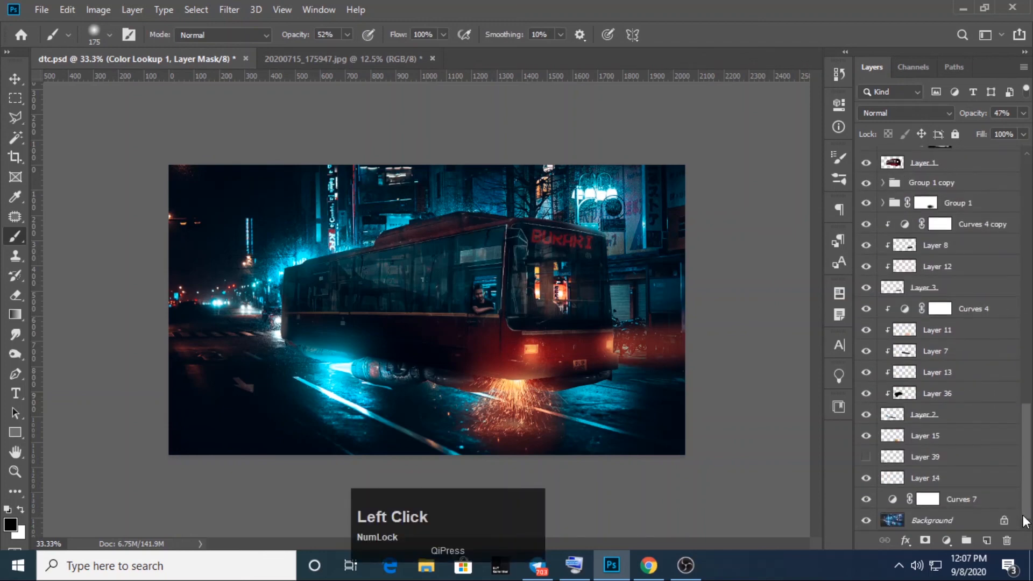